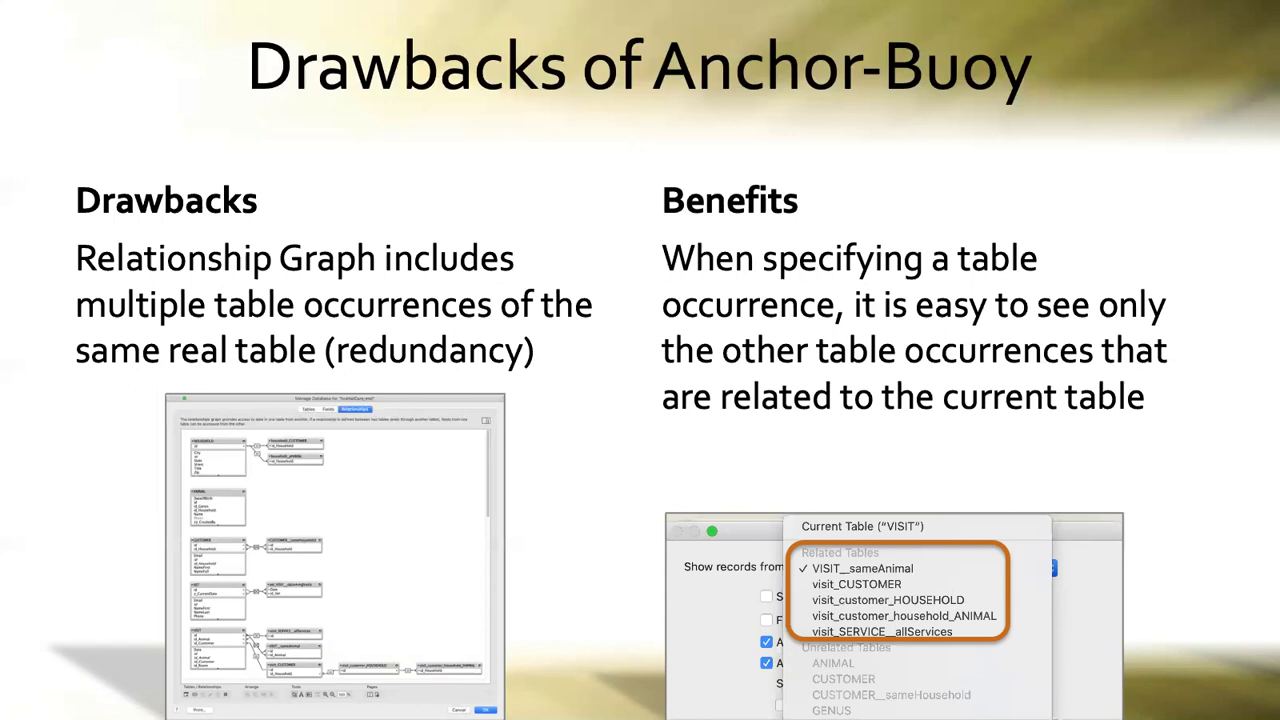
- Switch to FileMaker Pro and show the relationships graph of the AnimalCare_begin database
{"action": "key", "text": "super+Tab"}
{"action": "key", "text": "super+Tab"}
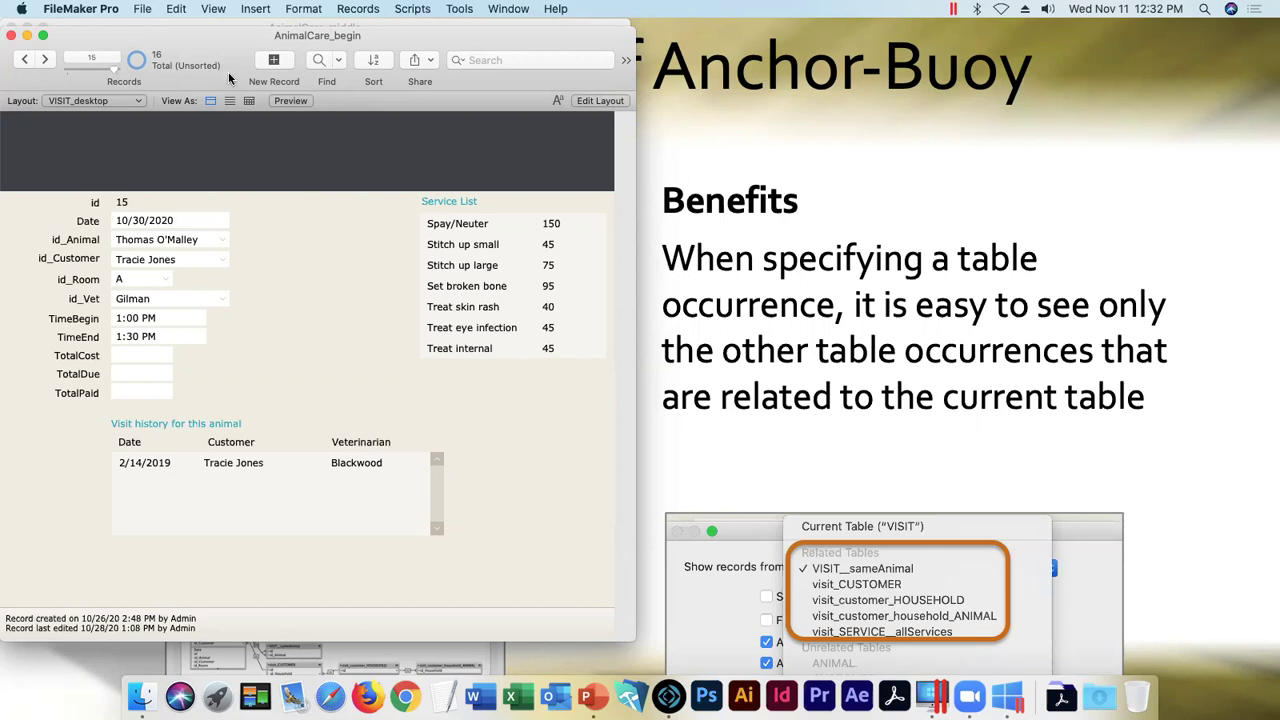
{"action": "left_click", "coordinate": [141, 8]}
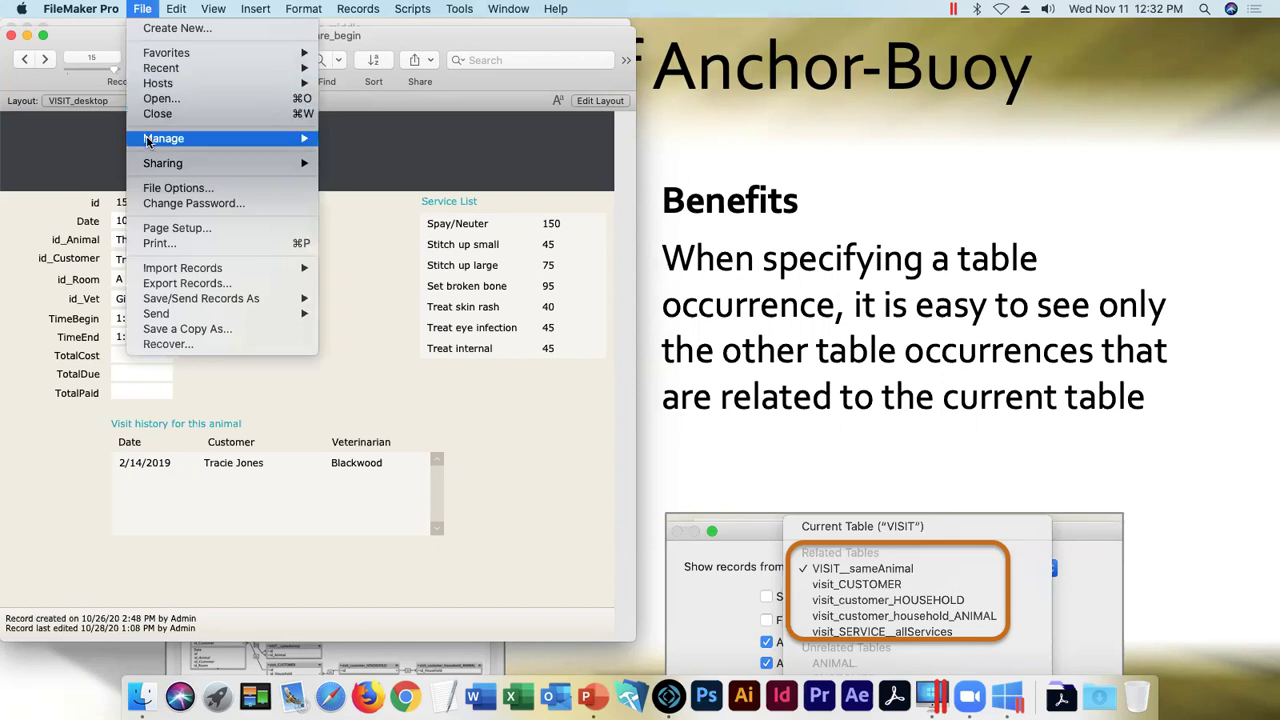
{"action": "mouse_move", "coordinate": [180, 139]}
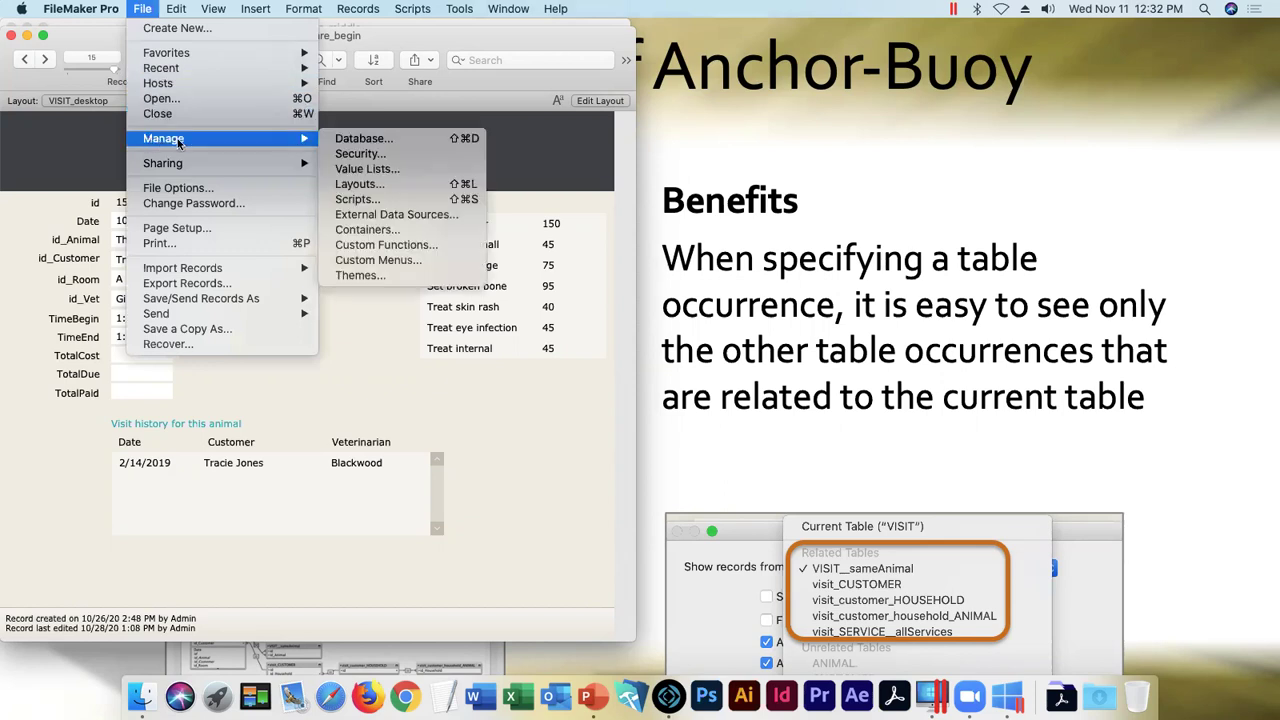
{"action": "left_click", "coordinate": [383, 144]}
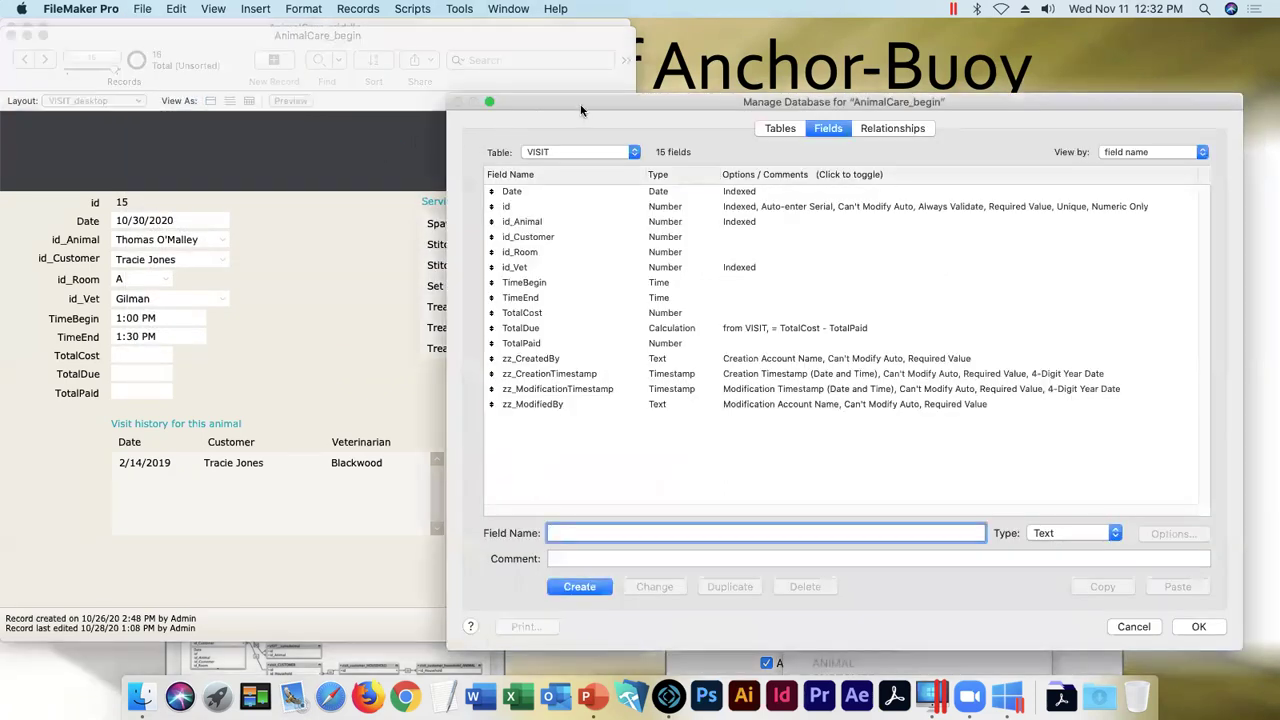
{"action": "left_click", "coordinate": [893, 130]}
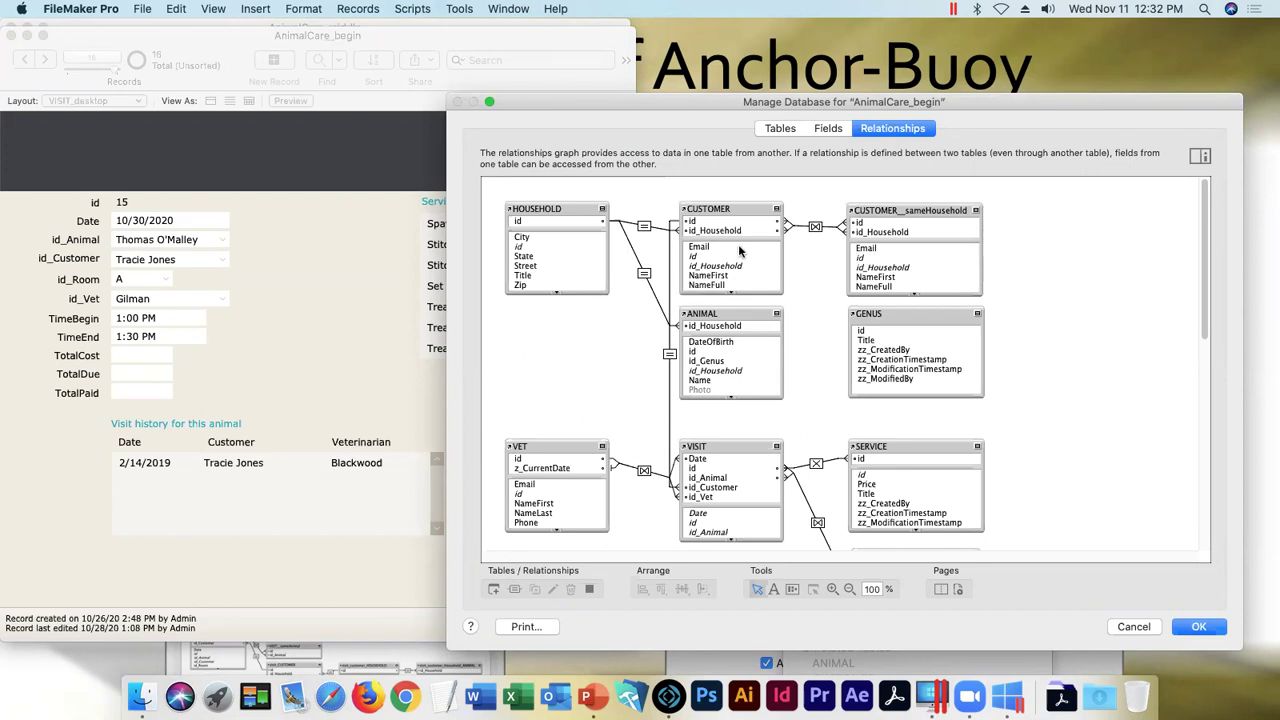
- Shift the CUSTOMER and VISIT table occurrences slightly in the relationships graph and discard all changes
{"action": "mouse_move", "coordinate": [756, 208]}
{"action": "left_mouse_down"}
{"action": "mouse_move", "coordinate": [700, 208]}
{"action": "mouse_move", "coordinate": [789, 210]}
{"action": "mouse_move", "coordinate": [742, 204]}
{"action": "left_mouse_up"}
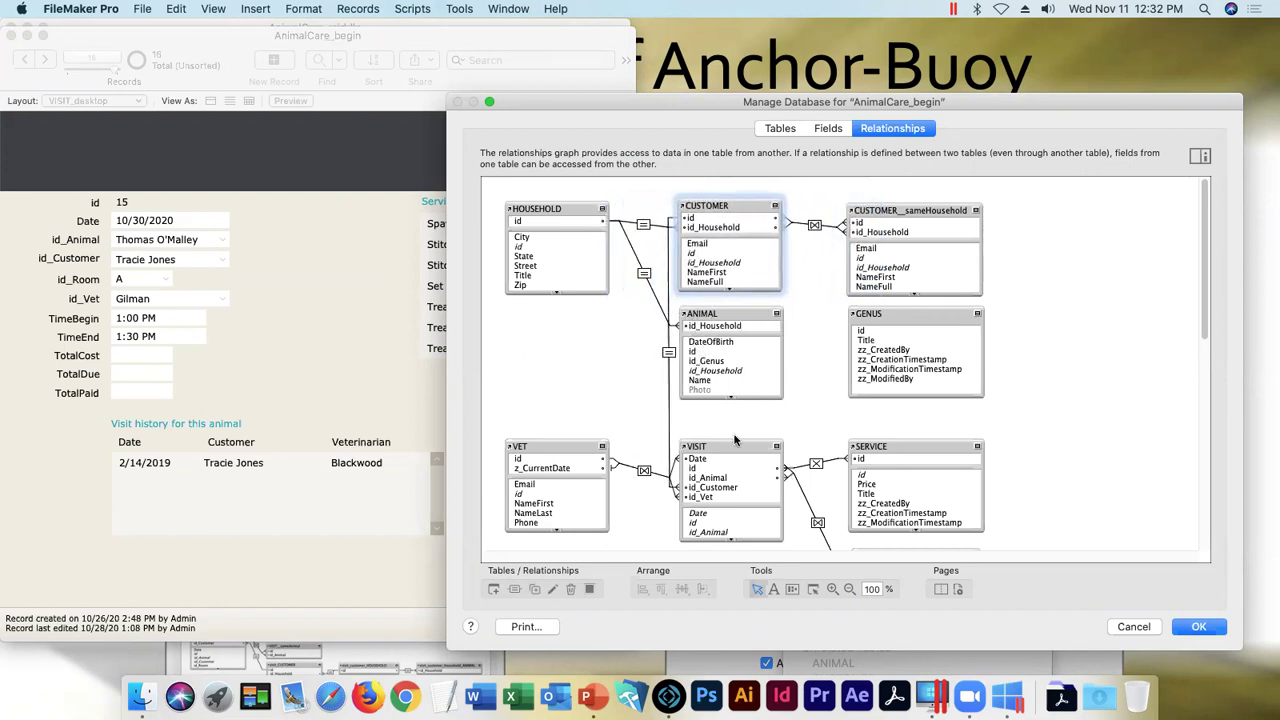
{"action": "mouse_move", "coordinate": [737, 445]}
{"action": "left_mouse_down"}
{"action": "mouse_move", "coordinate": [786, 377]}
{"action": "mouse_move", "coordinate": [678, 397]}
{"action": "mouse_move", "coordinate": [726, 440]}
{"action": "mouse_move", "coordinate": [800, 318]}
{"action": "mouse_move", "coordinate": [700, 402]}
{"action": "mouse_move", "coordinate": [692, 420]}
{"action": "mouse_move", "coordinate": [723, 436]}
{"action": "mouse_move", "coordinate": [816, 430]}
{"action": "mouse_move", "coordinate": [727, 404]}
{"action": "mouse_move", "coordinate": [659, 290]}
{"action": "mouse_move", "coordinate": [827, 379]}
{"action": "mouse_move", "coordinate": [803, 442]}
{"action": "mouse_move", "coordinate": [740, 434]}
{"action": "left_mouse_up"}
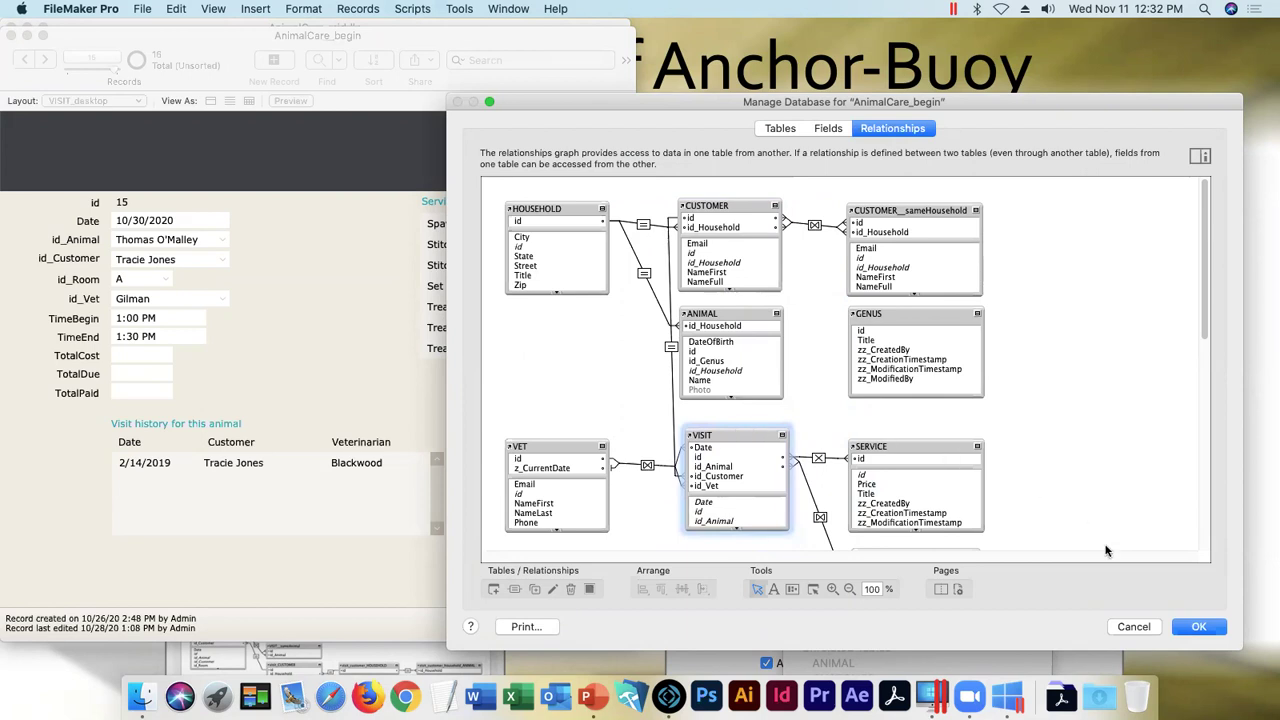
{"action": "left_click", "coordinate": [1133, 627]}
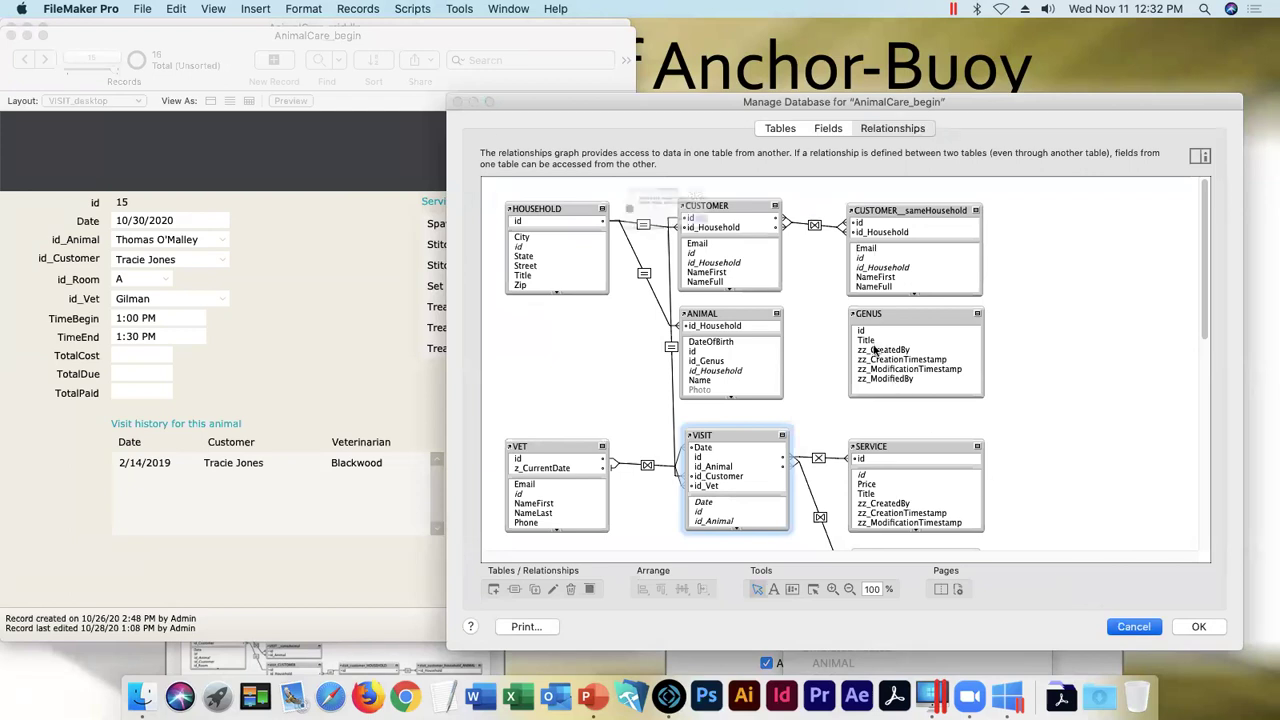
{"action": "left_click", "coordinate": [784, 244]}
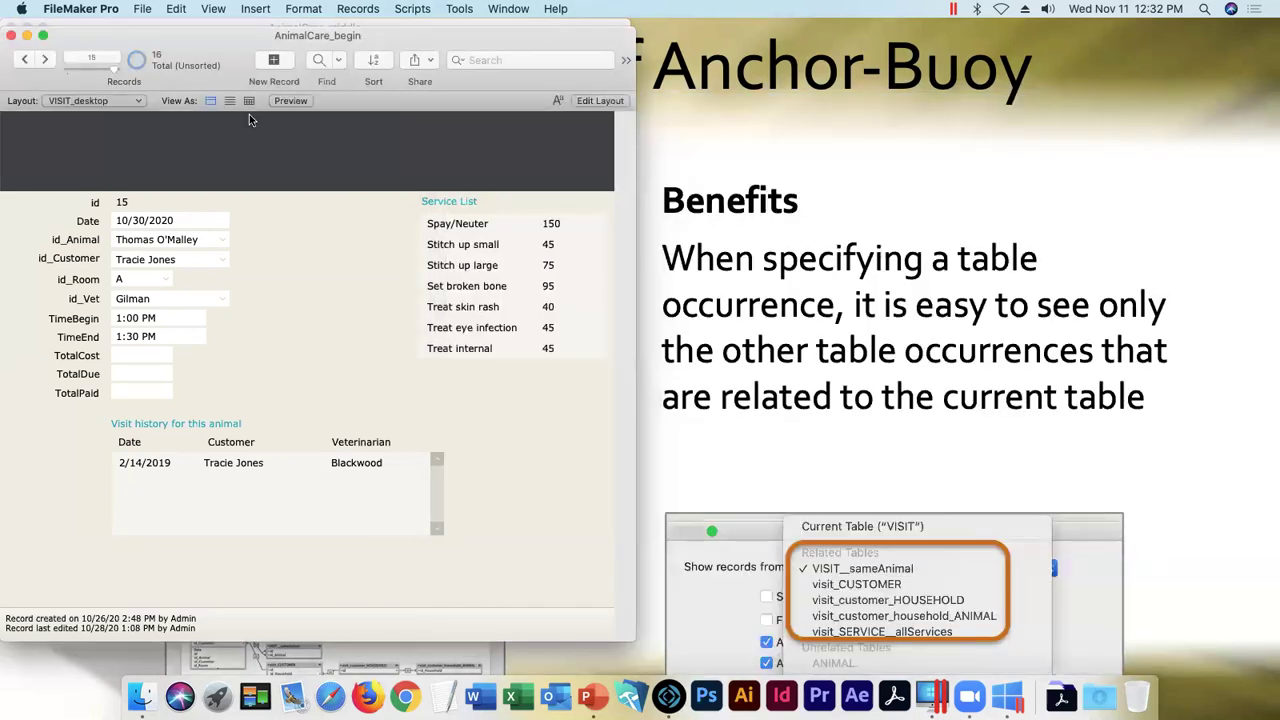
- Close the AnimalCare_begin file and show the relationships graph of the AnimalCare_middle database
{"action": "left_click", "coordinate": [11, 36]}
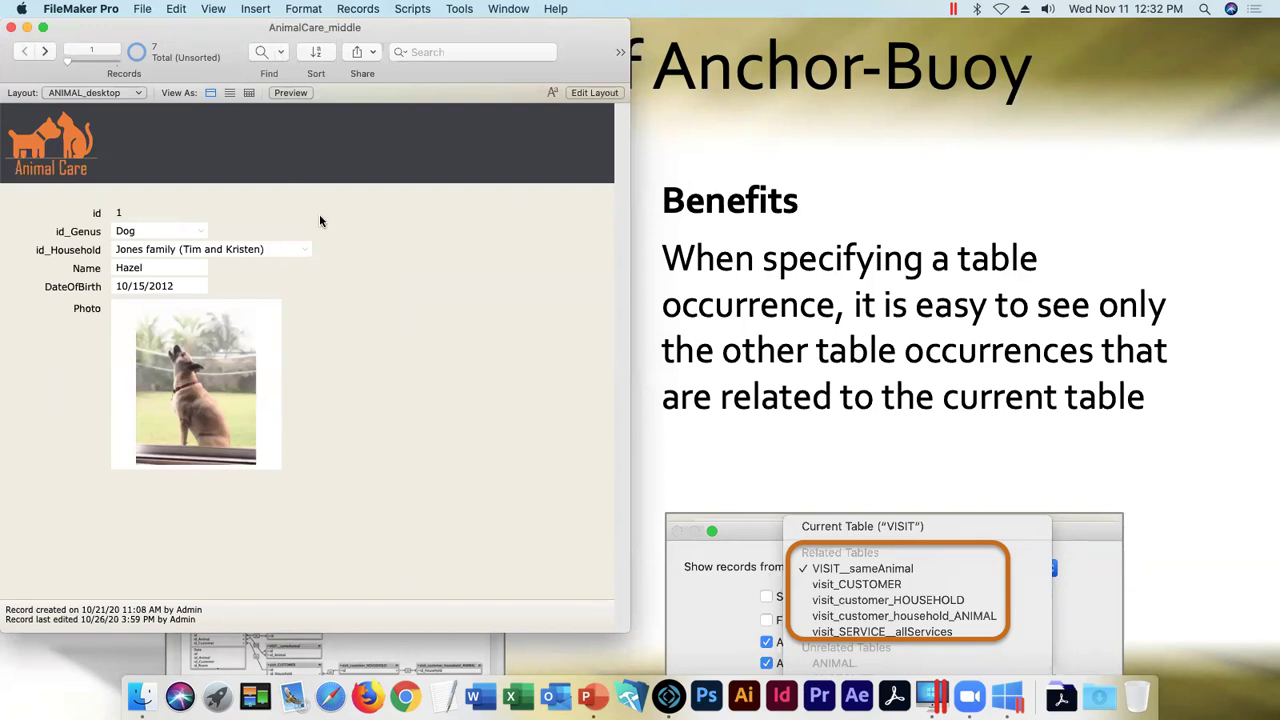
{"action": "left_click", "coordinate": [142, 9]}
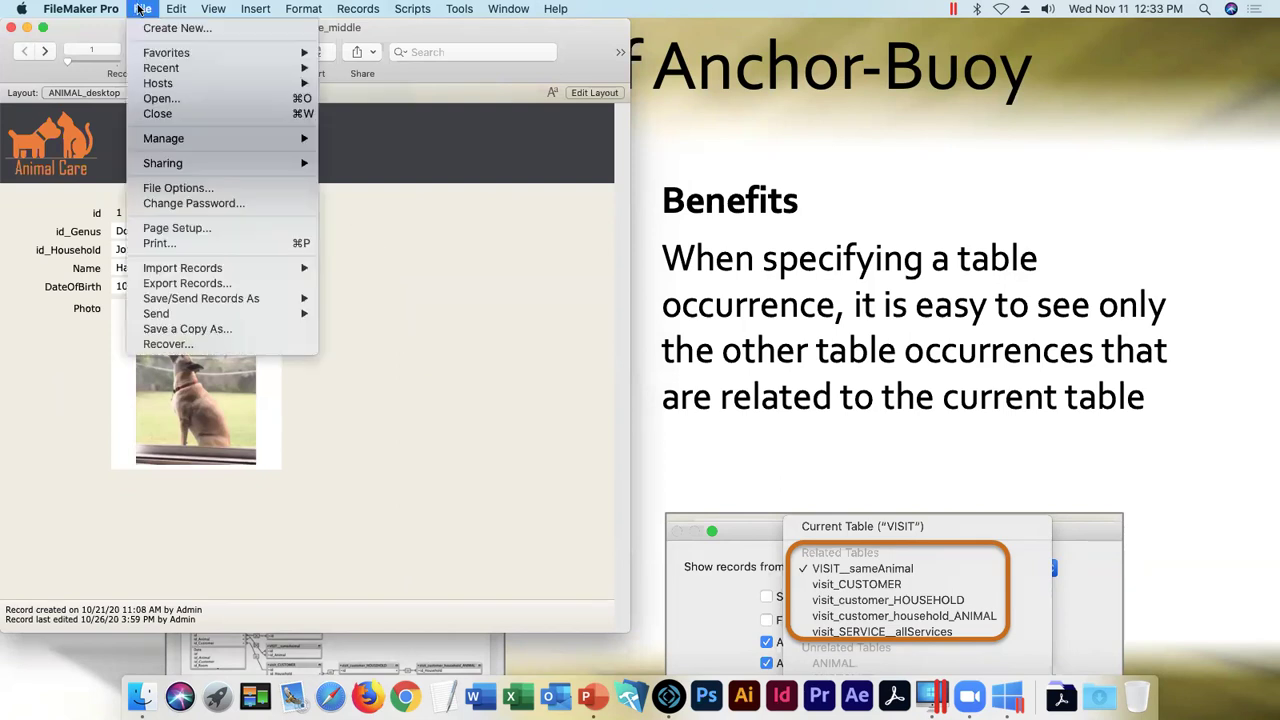
{"action": "mouse_move", "coordinate": [220, 140]}
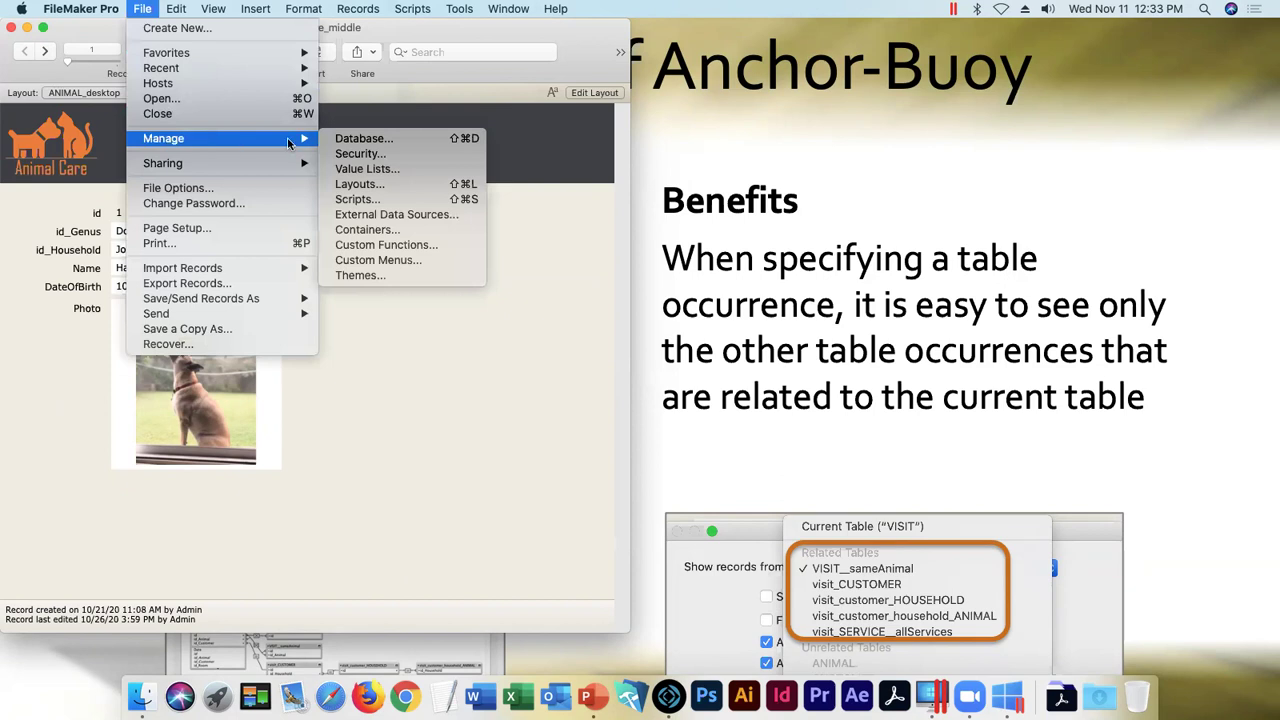
{"action": "left_click", "coordinate": [364, 139]}
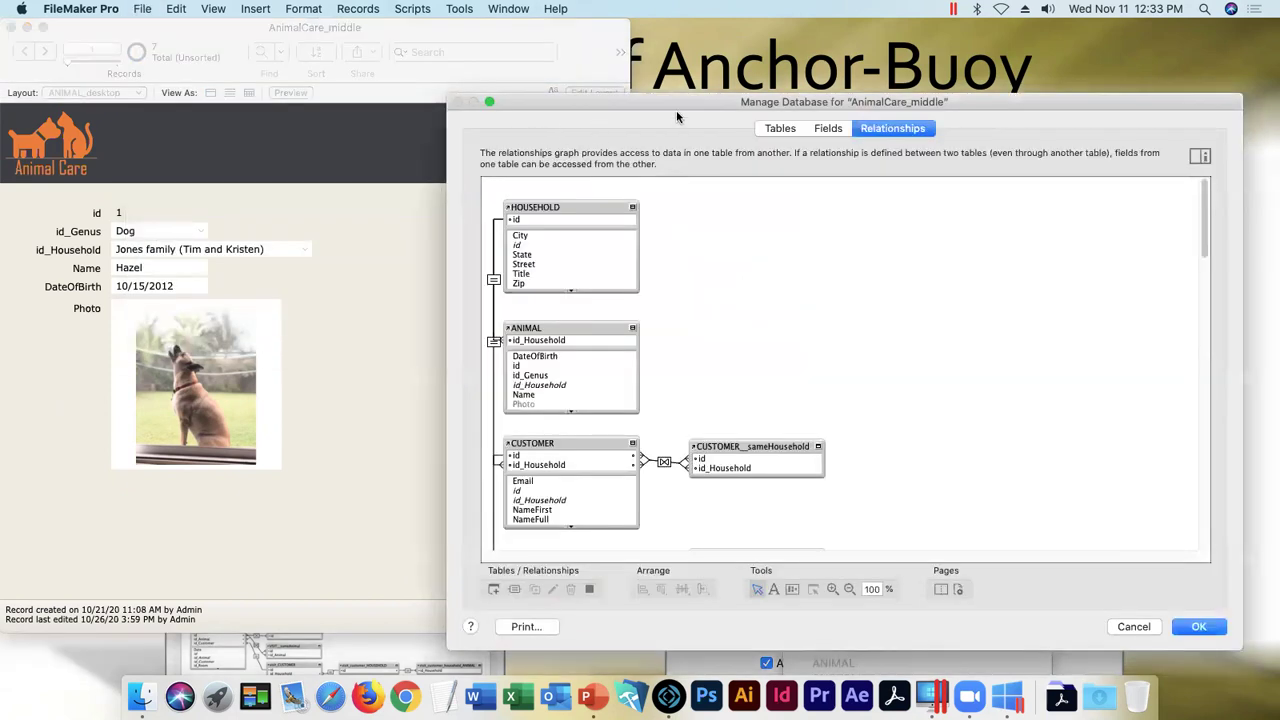
{"action": "left_click_drag", "start_coordinate": [711, 100], "coordinate": [568, 76]}
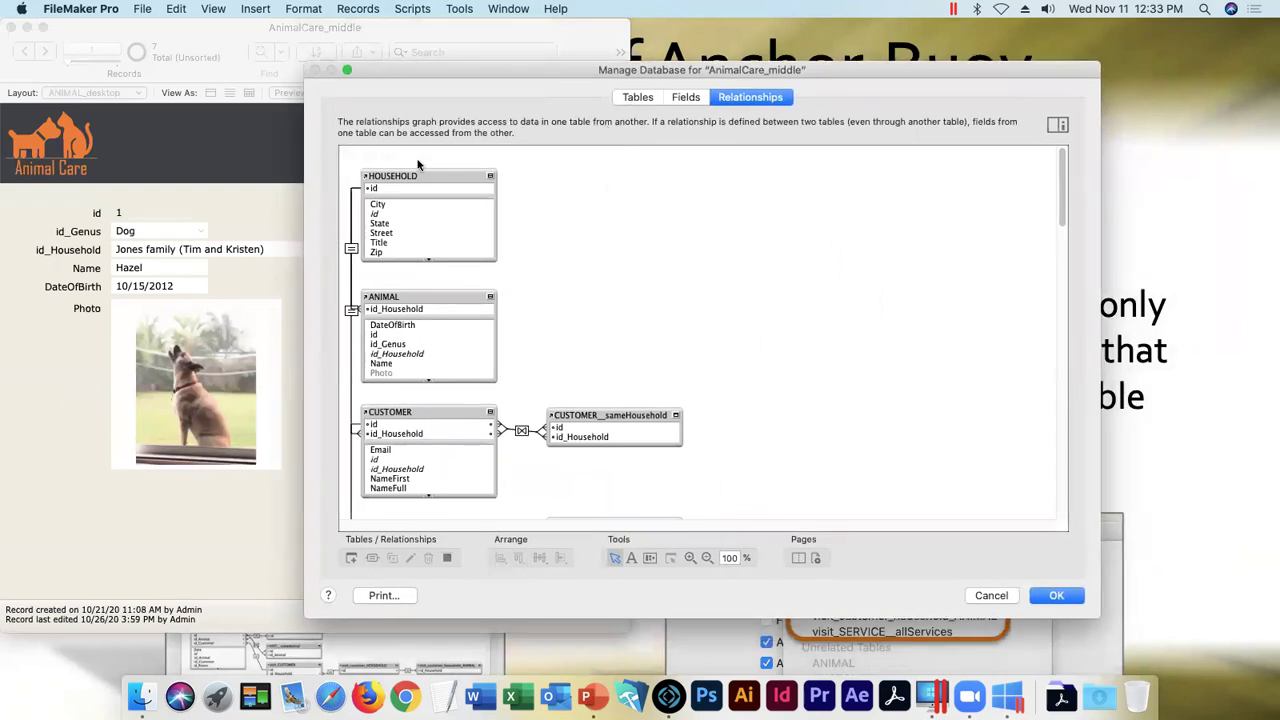
- Select the whole column of anchor table occurrences from HOUSEHOLD down to ORDERLINE, review it, and clear the selection
{"action": "left_click_drag", "start_coordinate": [409, 158], "coordinate": [466, 536]}
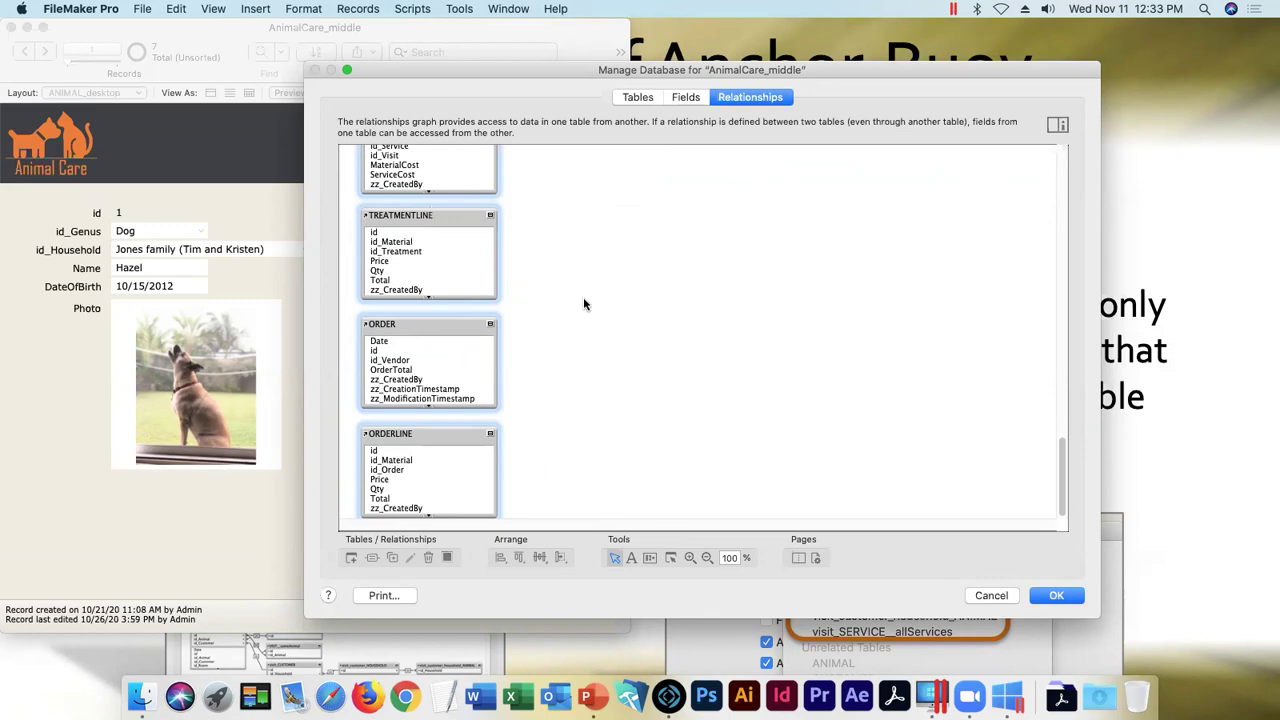
{"action": "scroll", "coordinate": [1064, 473], "scroll_direction": "up", "scroll_amount": 1}
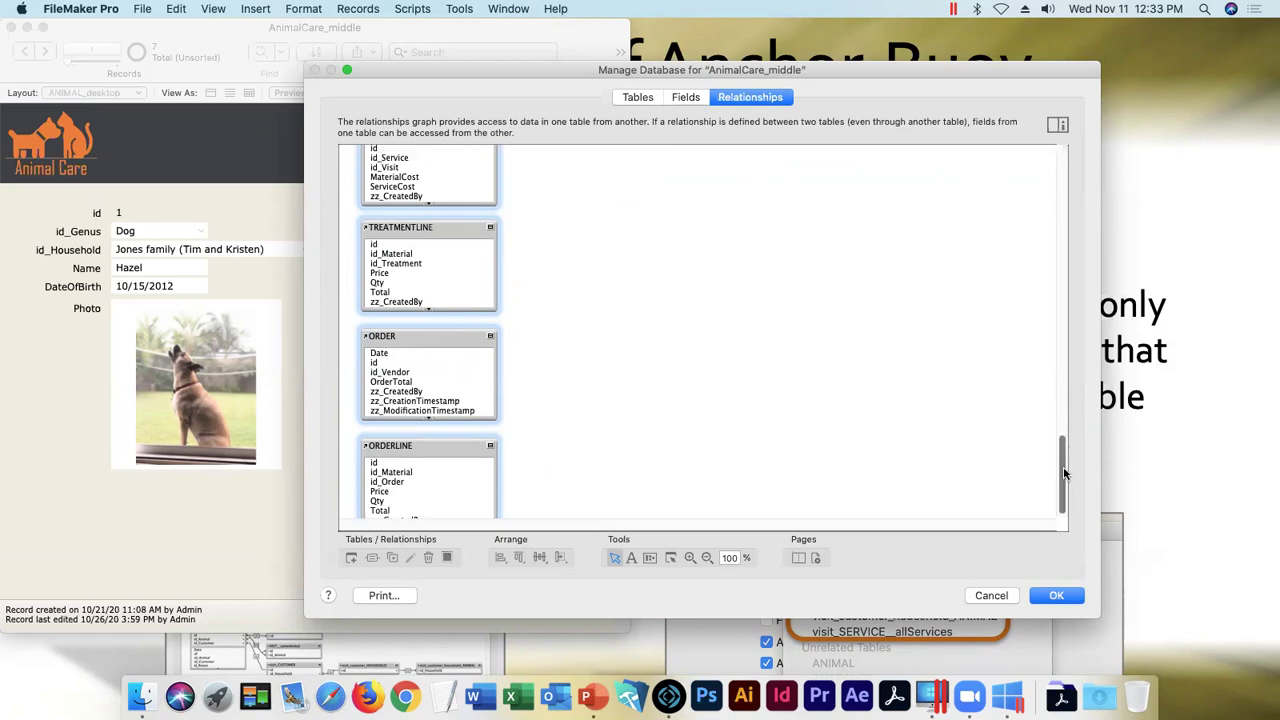
{"action": "scroll", "coordinate": [1064, 473], "scroll_direction": "up", "scroll_amount": 10}
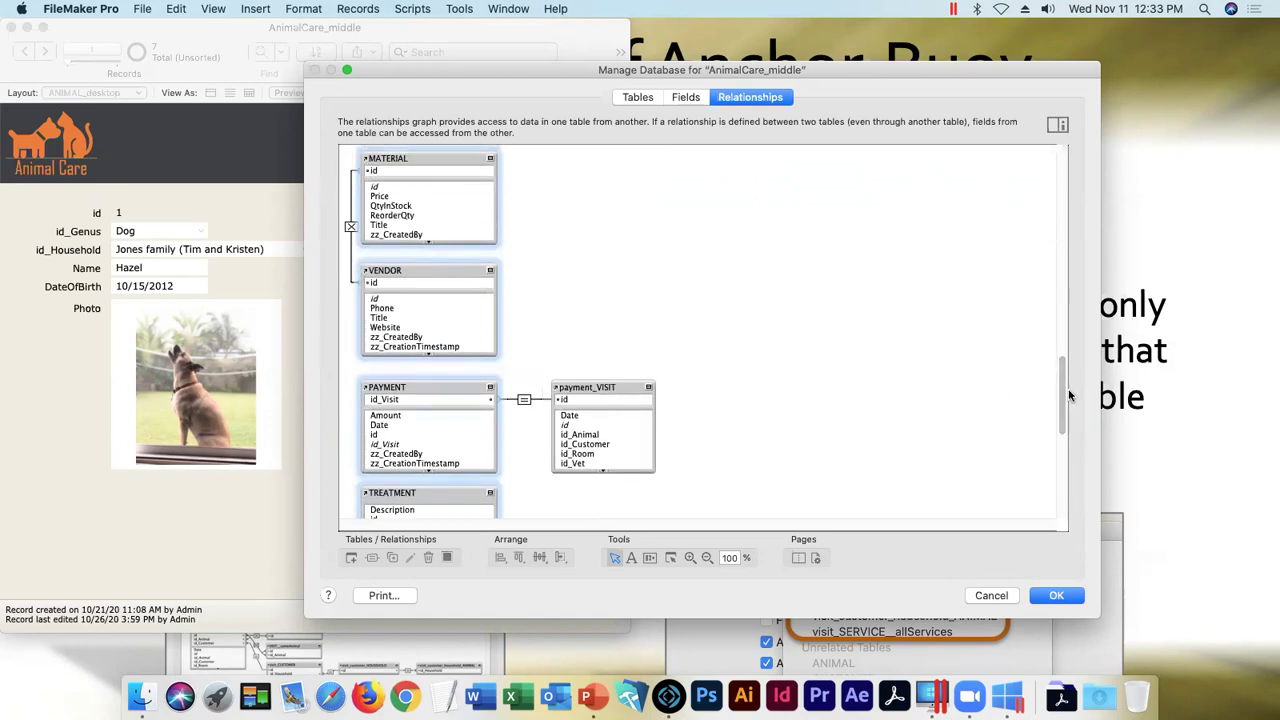
{"action": "scroll", "coordinate": [1063, 395], "scroll_direction": "up", "scroll_amount": 5}
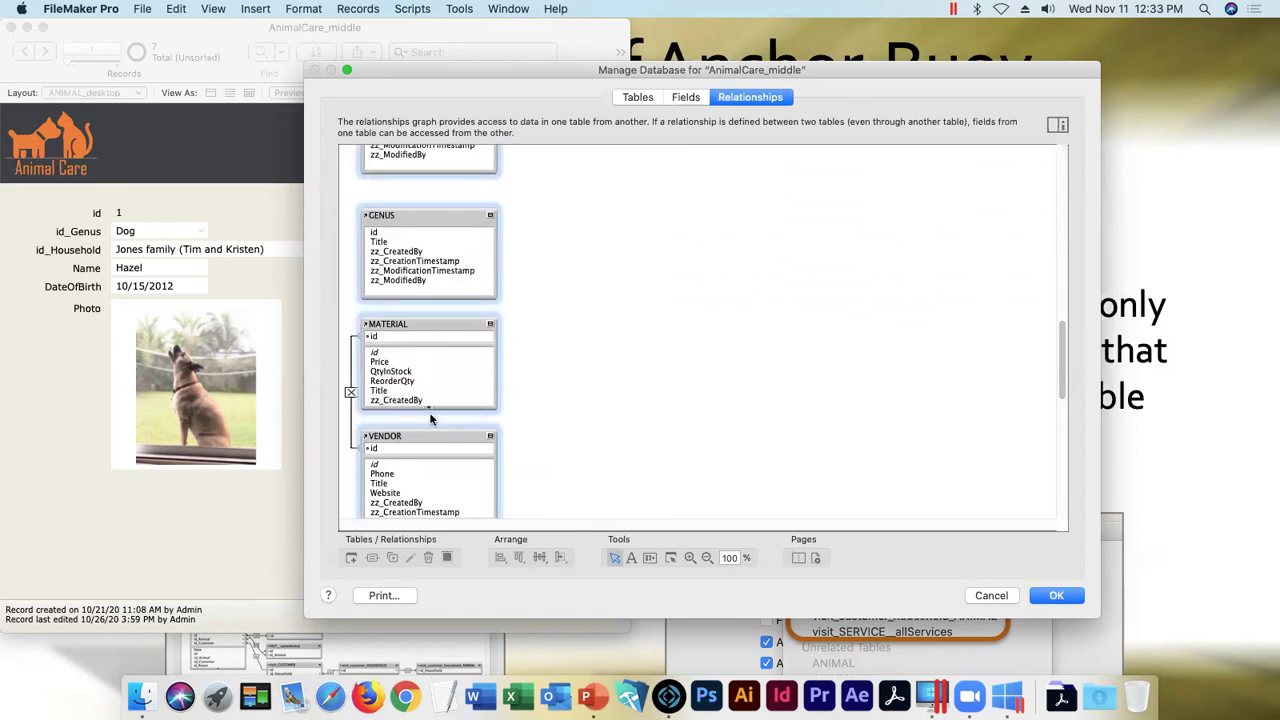
{"action": "left_click", "coordinate": [570, 373]}
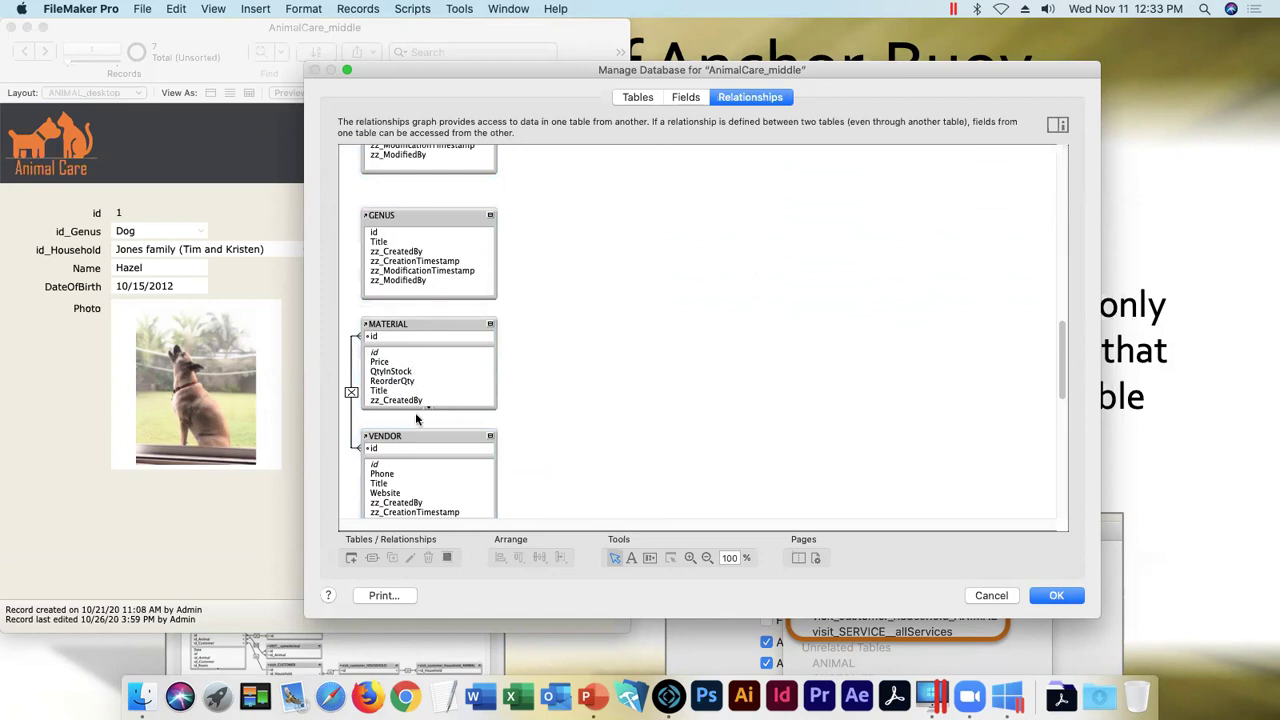
- Examine how the VISIT table occurrence links to VISIT__sameAnimal and visit_SERVICE__allServices
{"action": "left_click_drag", "start_coordinate": [1062, 366], "coordinate": [1052, 259]}
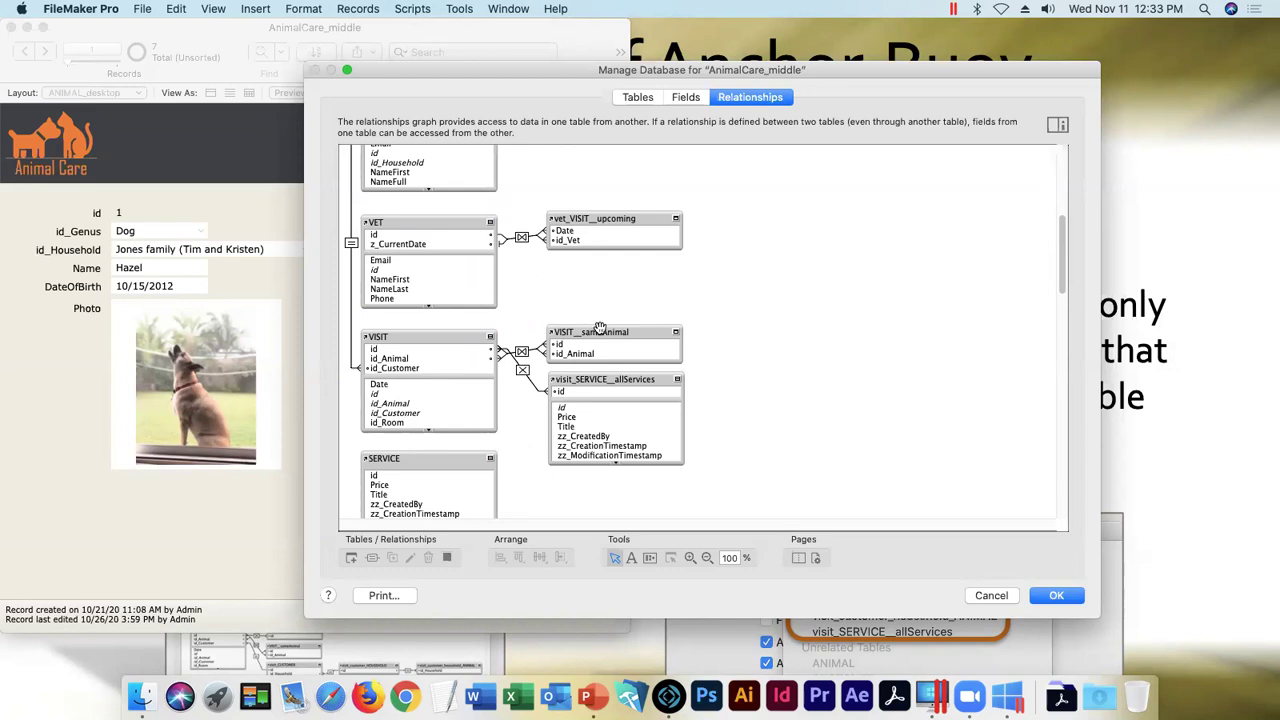
{"action": "left_click", "coordinate": [620, 331]}
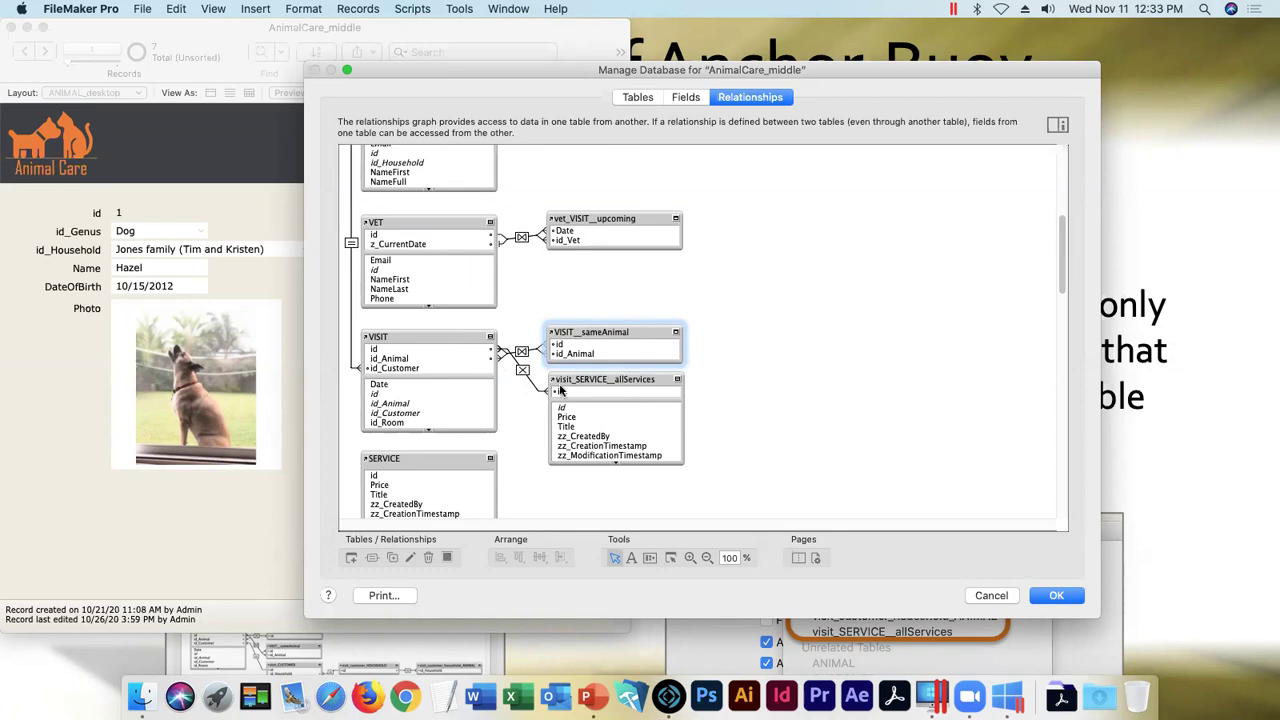
{"action": "left_click", "coordinate": [523, 373]}
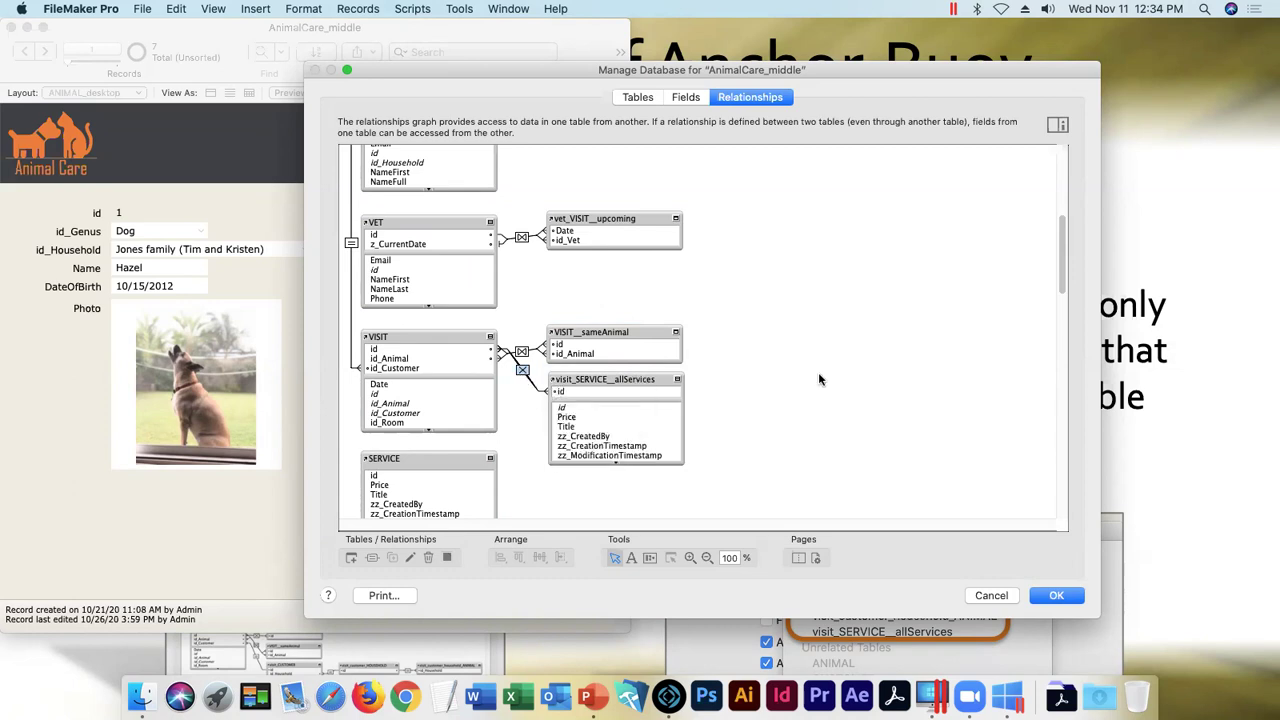
{"action": "left_click_drag", "start_coordinate": [1062, 271], "coordinate": [1062, 205]}
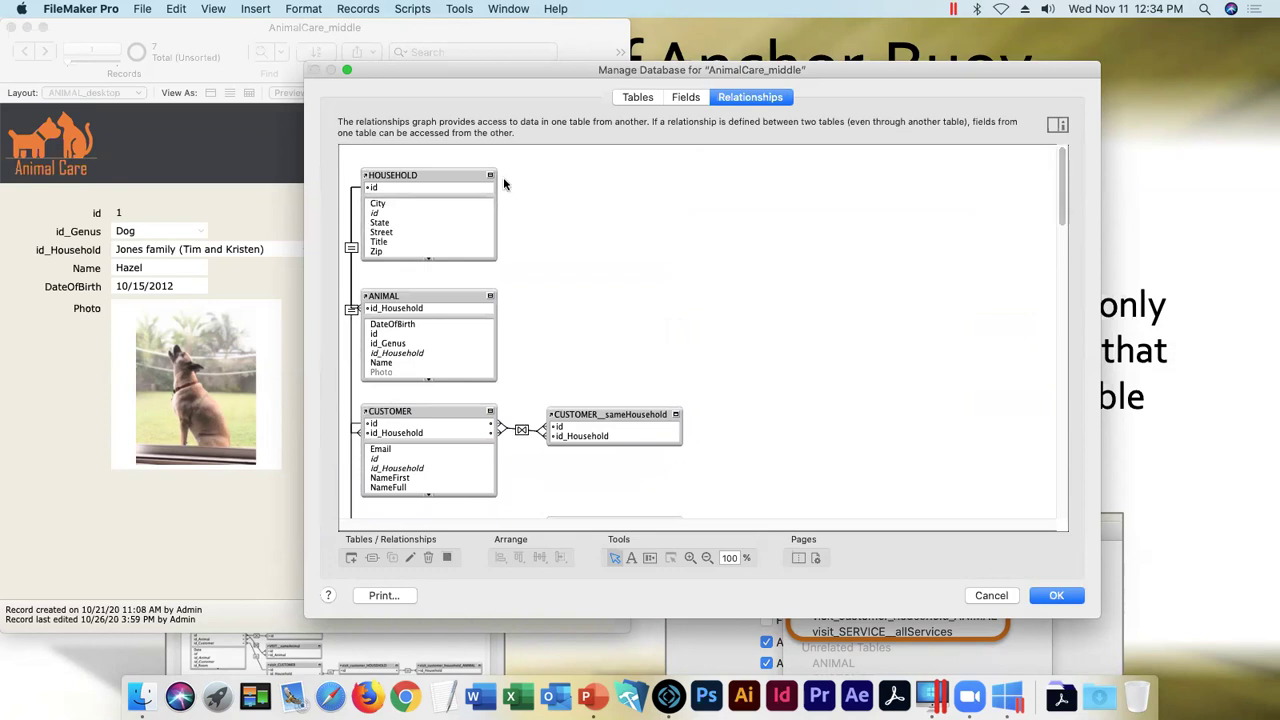
- Shift the HOUSEHOLD table occurrence out of the anchor column and back, and discard all changes to the graph
{"action": "mouse_move", "coordinate": [424, 174]}
{"action": "left_mouse_down"}
{"action": "mouse_move", "coordinate": [665, 178]}
{"action": "mouse_move", "coordinate": [412, 172]}
{"action": "mouse_move", "coordinate": [443, 175]}
{"action": "left_mouse_up"}
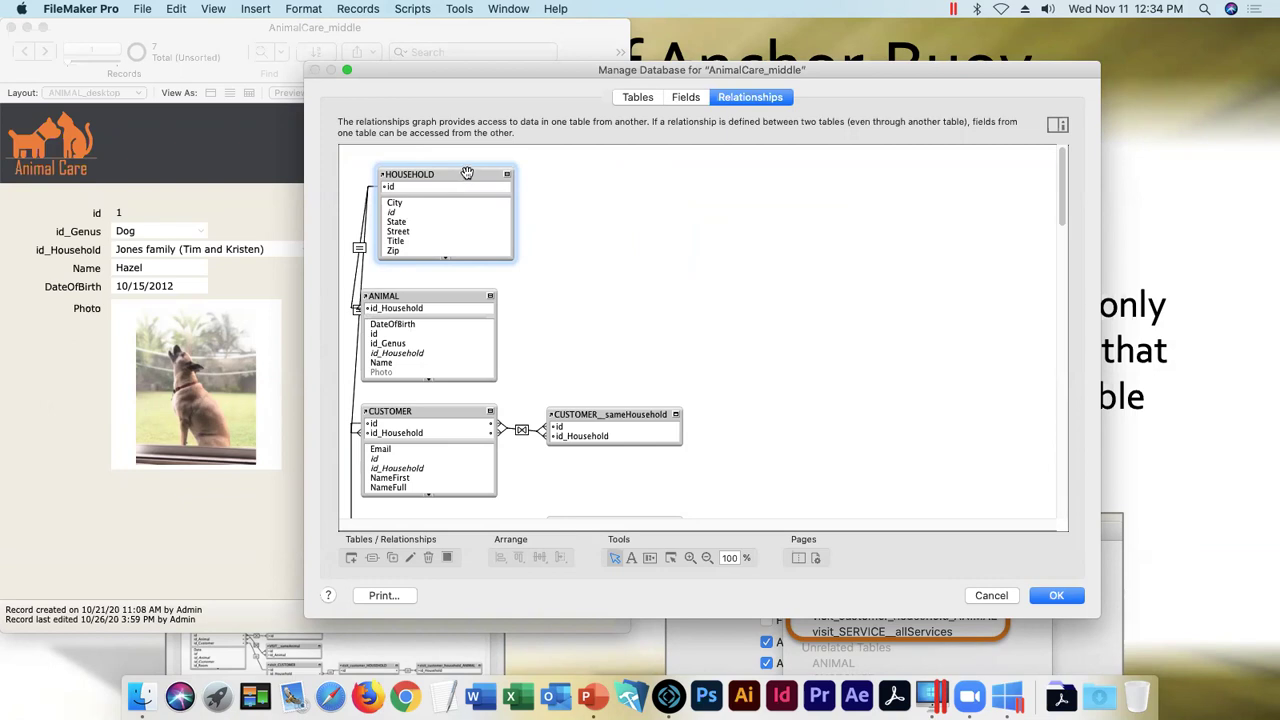
{"action": "left_click_drag", "start_coordinate": [467, 175], "coordinate": [451, 177]}
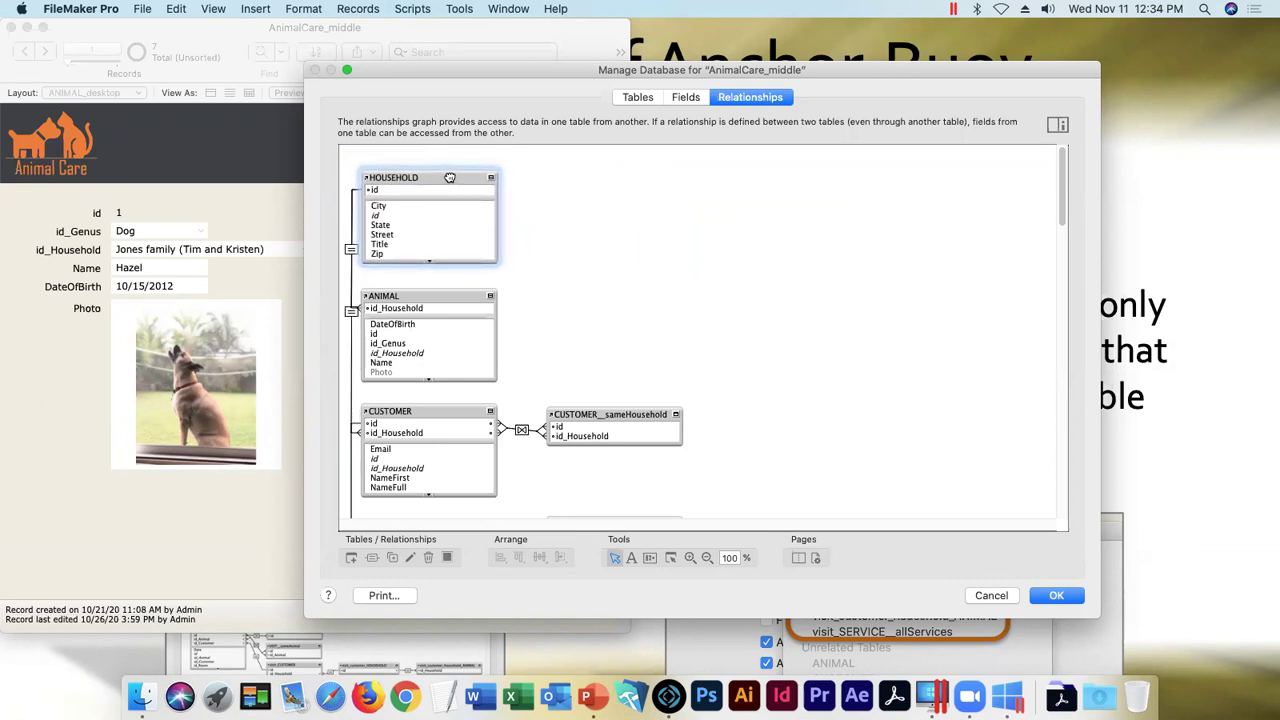
{"action": "left_click", "coordinate": [991, 596]}
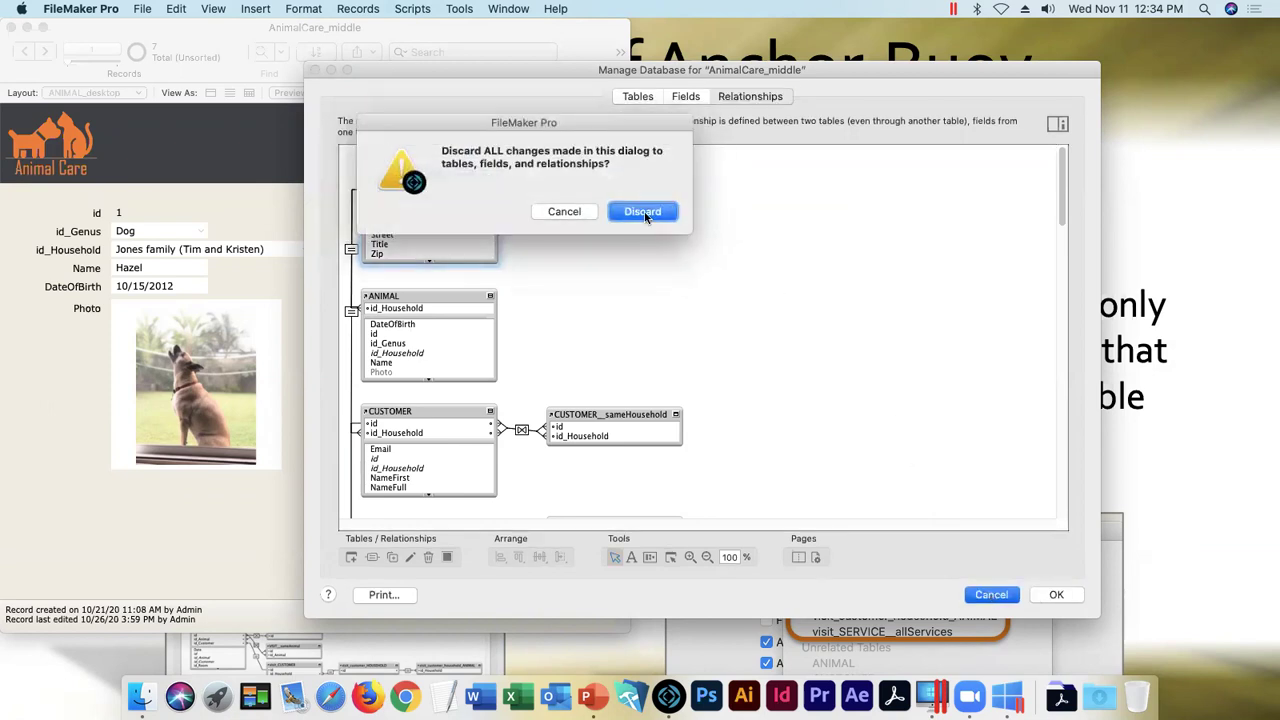
{"action": "left_click", "coordinate": [643, 212]}
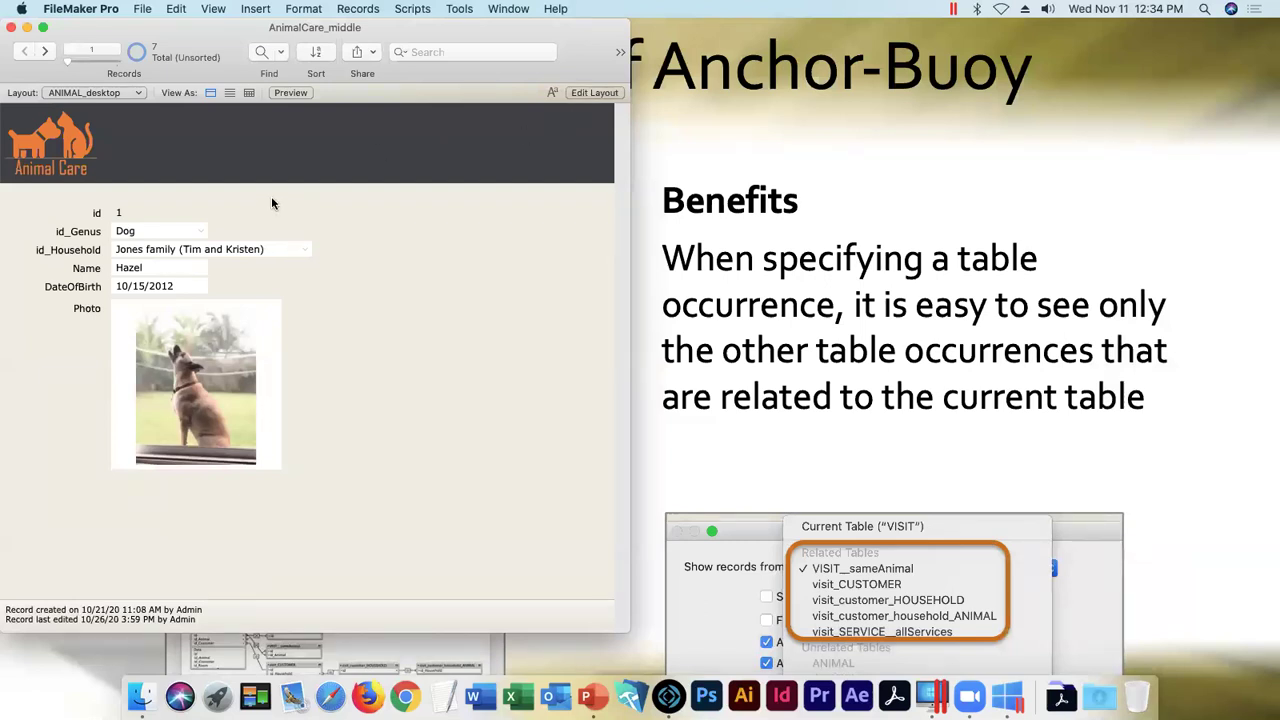
- Enter Layout mode in AnimalCare_middle, enlarge the window, and go to the HOUSEHOLD desktop layout
{"action": "key", "text": "super+l"}
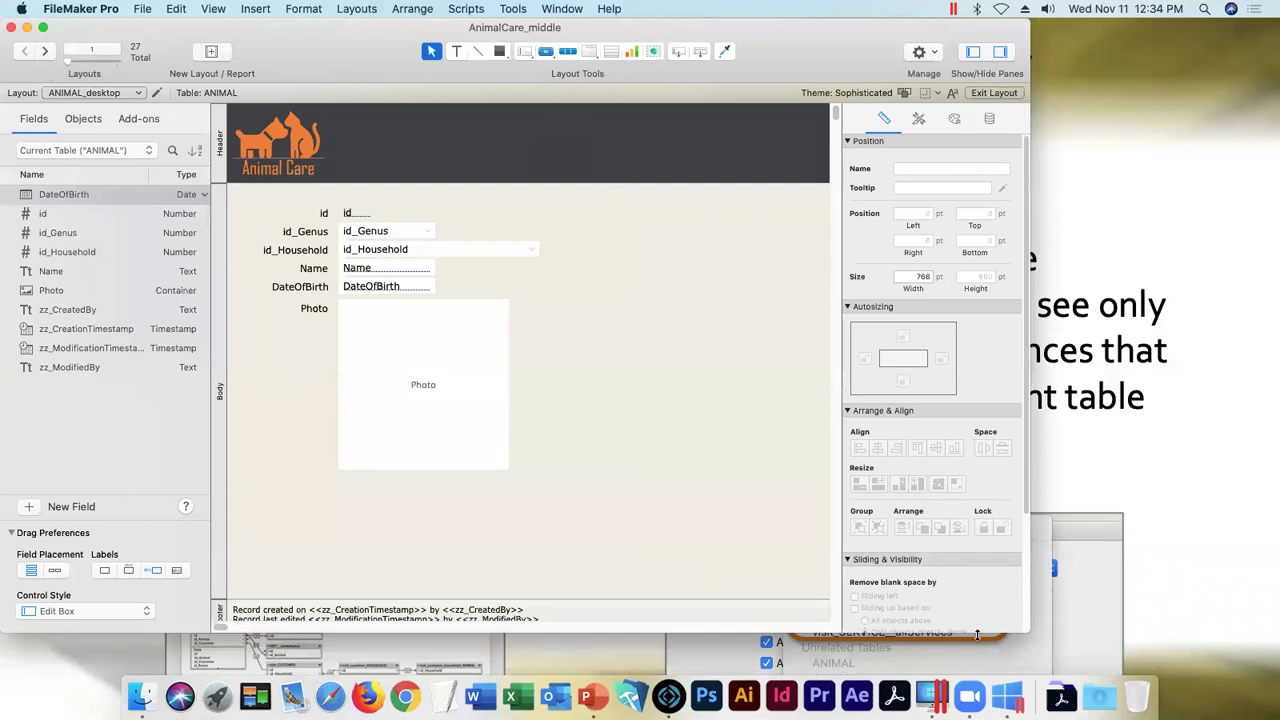
{"action": "left_click_drag", "start_coordinate": [1027, 632], "coordinate": [1070, 646]}
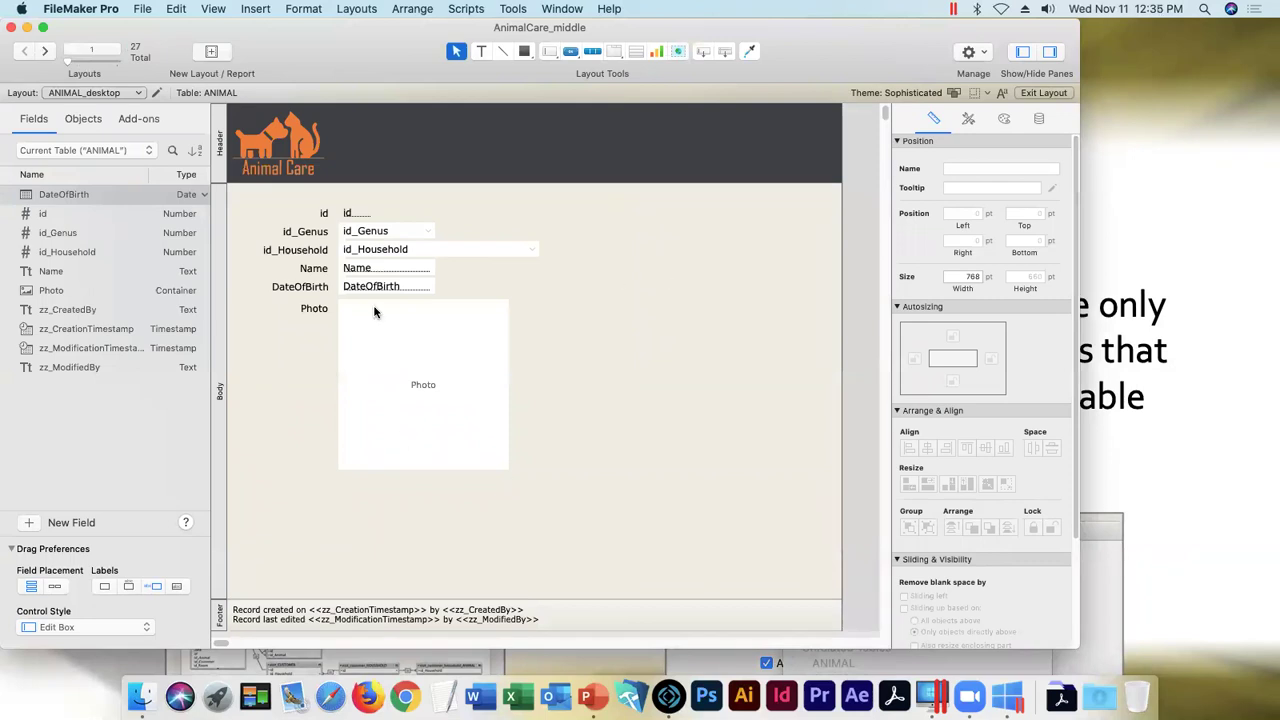
{"action": "left_click", "coordinate": [45, 54]}
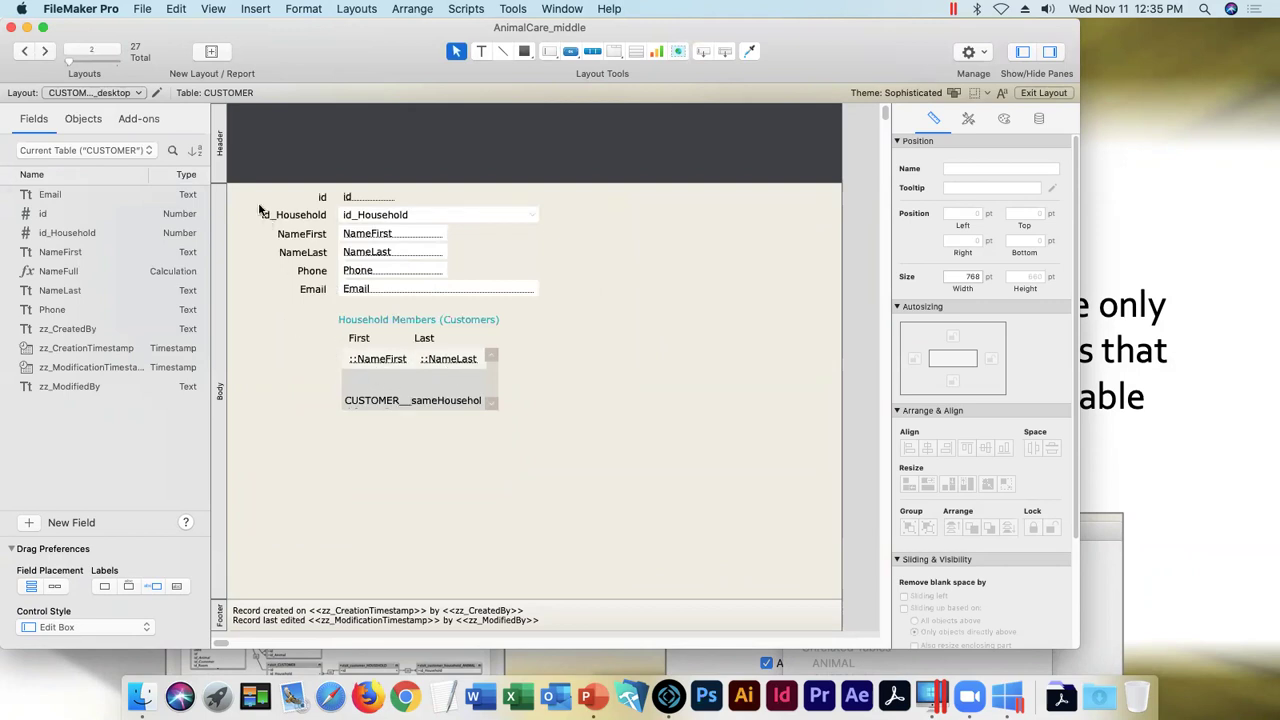
{"action": "left_click", "coordinate": [45, 52]}
{"action": "left_click", "coordinate": [45, 52]}
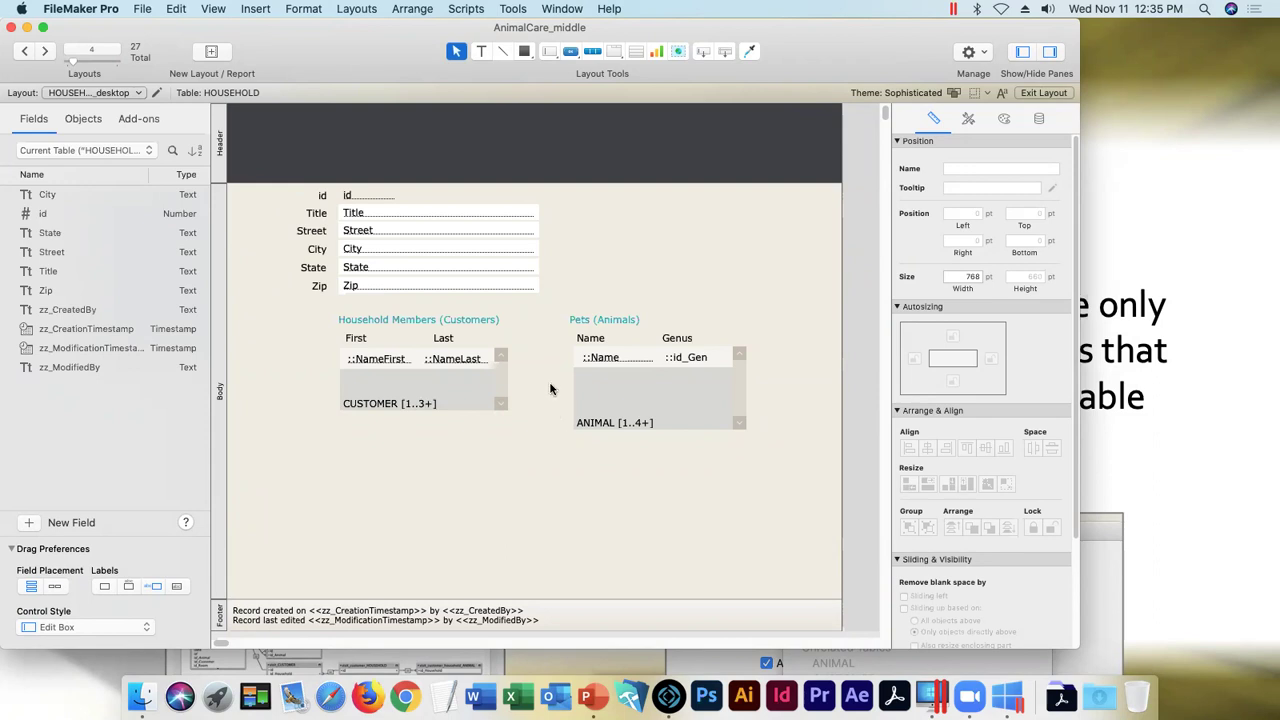
- Check which table occurrence the Household Members (Customers) portal uses in its setup, leaving the settings as they are
{"action": "double_click", "coordinate": [388, 392]}
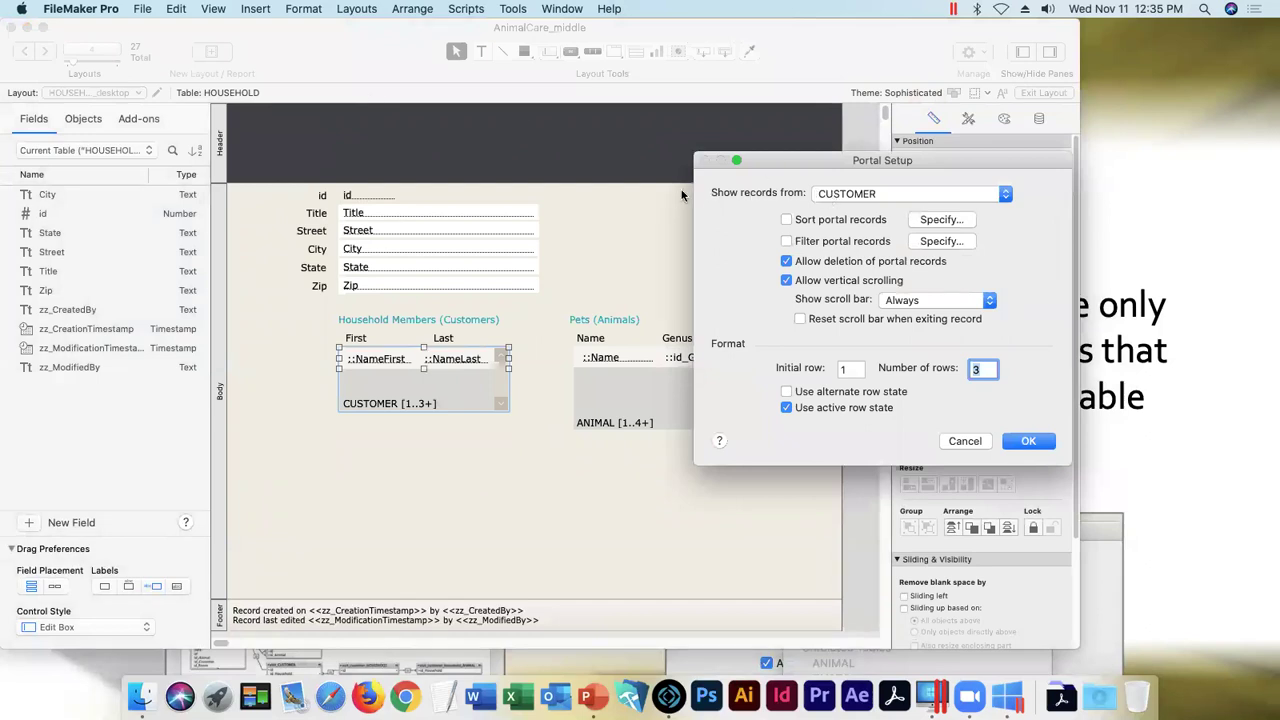
{"action": "left_click", "coordinate": [963, 443]}
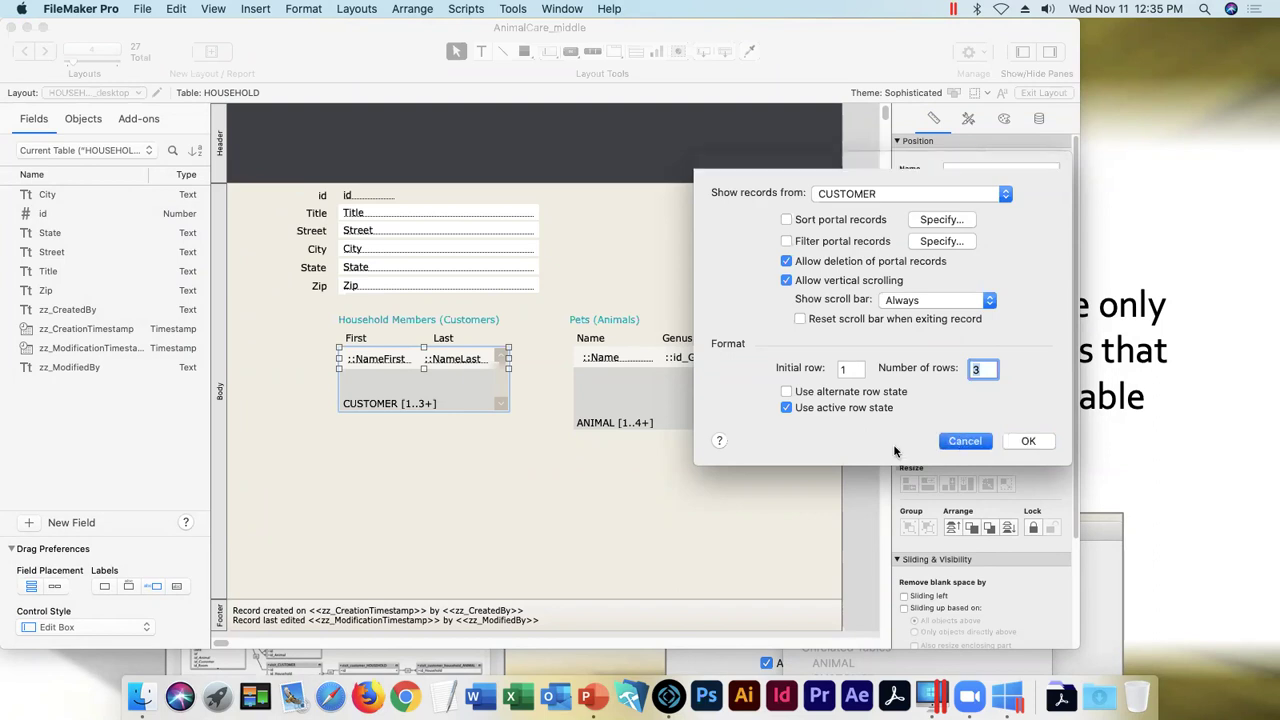
- Add a table occurrence of CUSTOMER named household_CUSTOMER to the AnimalCare_middle relationships graph
{"action": "left_click", "coordinate": [142, 9]}
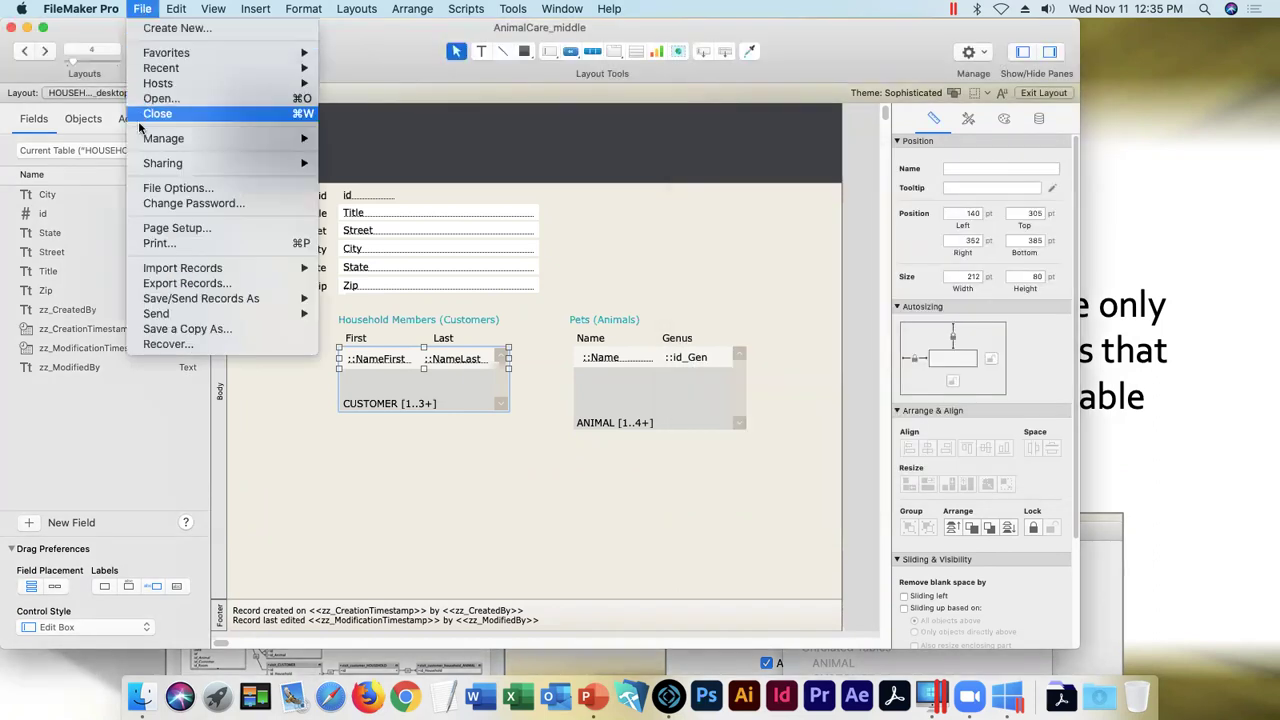
{"action": "mouse_move", "coordinate": [240, 138]}
{"action": "left_click", "coordinate": [365, 138]}
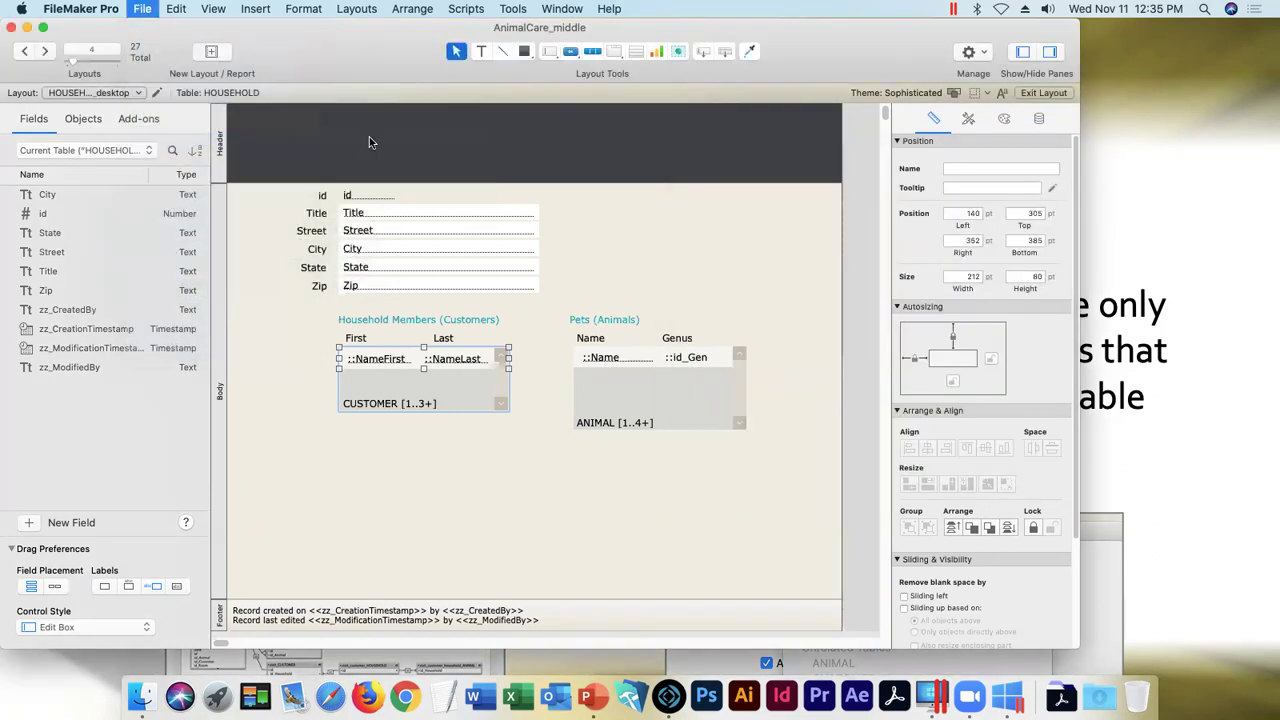
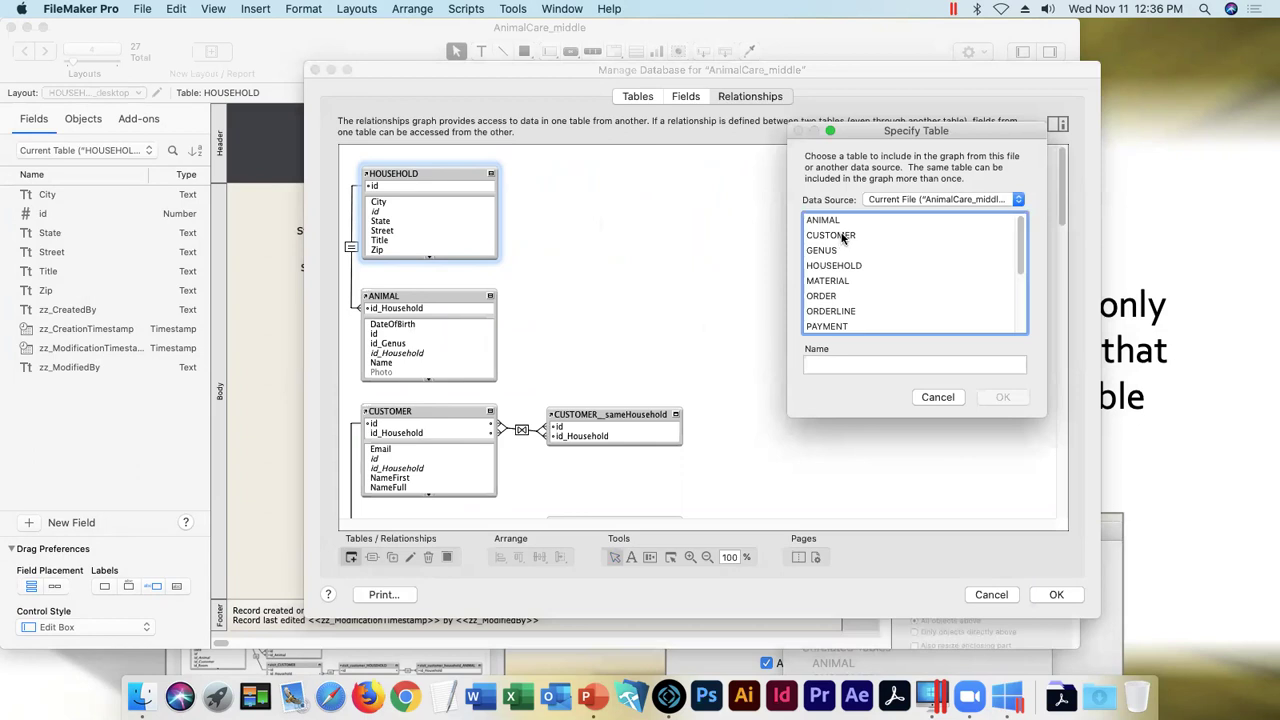
{"action": "left_click", "coordinate": [884, 365]}
{"action": "key", "text": "BackSpace"}
{"action": "key", "text": "BackSpace"}
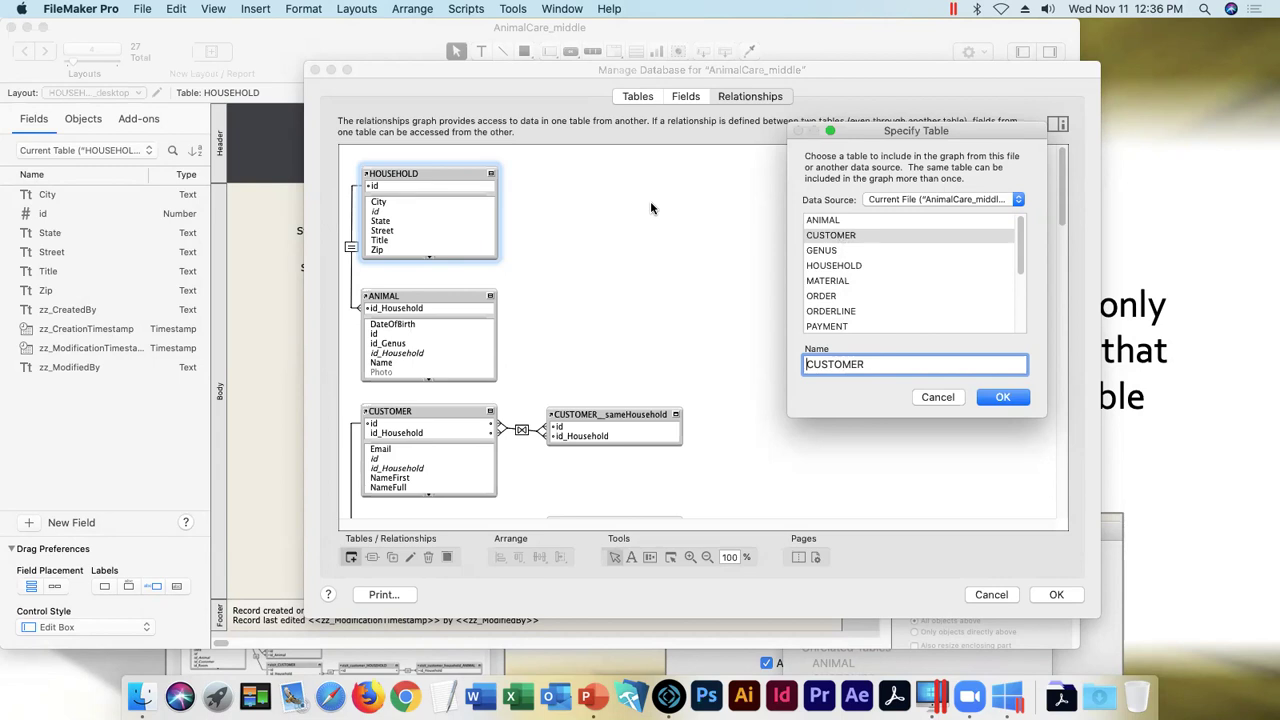
{"action": "type", "text": "household_"}
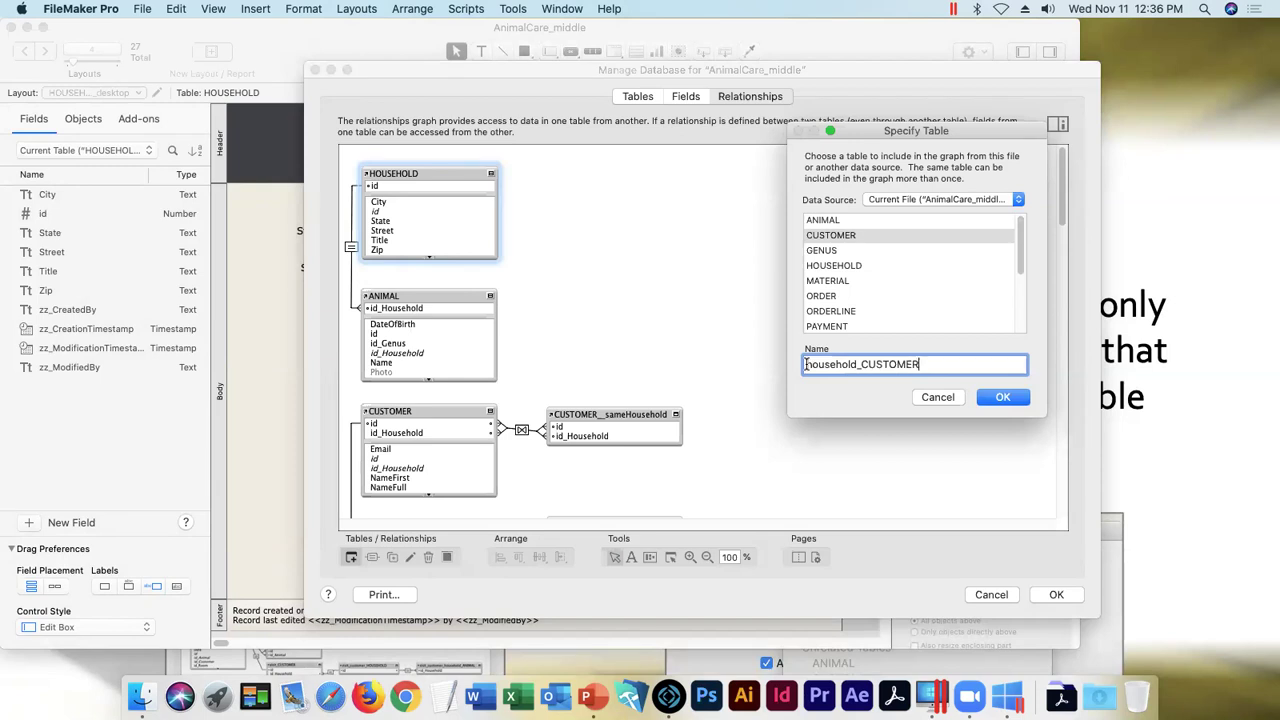
{"action": "left_click_drag", "start_coordinate": [860, 364], "coordinate": [915, 364]}
{"action": "left_click_drag", "start_coordinate": [806, 364], "coordinate": [926, 364]}
{"action": "left_click", "coordinate": [930, 366]}
{"action": "left_click", "coordinate": [1004, 398]}
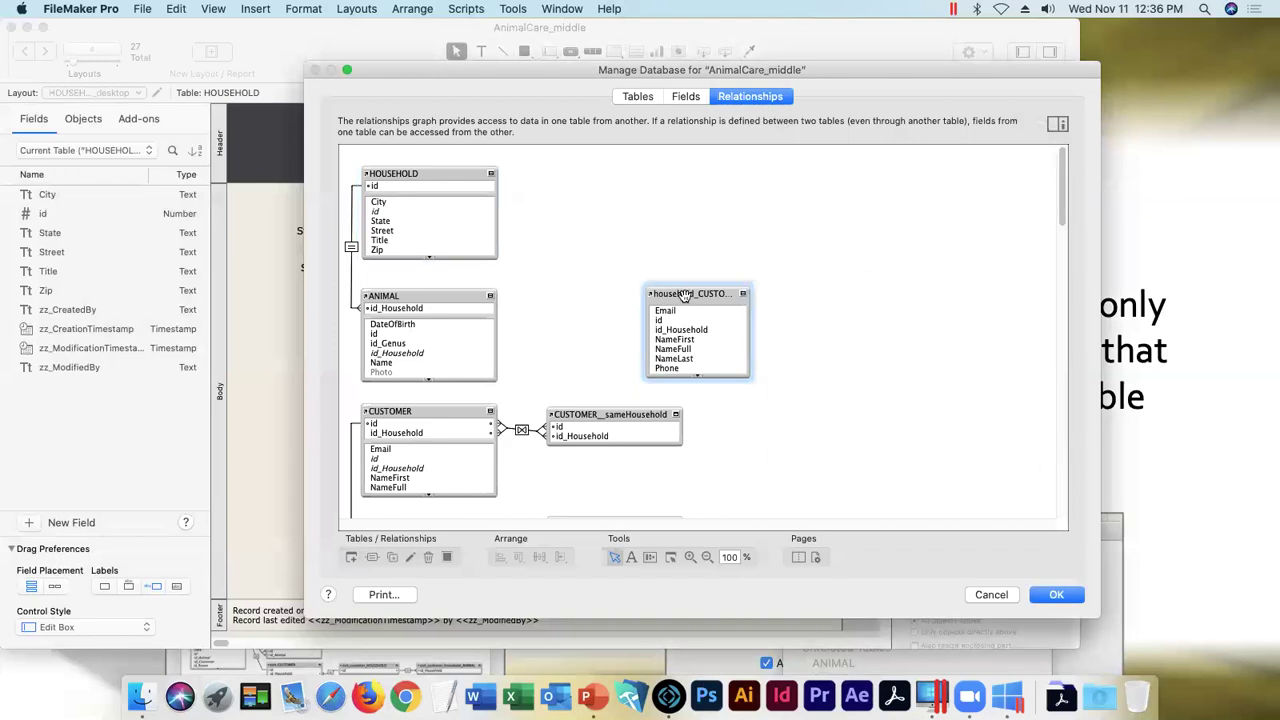
- Place household_CUSTOMER beside the HOUSEHOLD anchor, relate its id_Household field to HOUSEHOLD's id, and save the graph
{"action": "left_click_drag", "start_coordinate": [688, 294], "coordinate": [678, 202]}
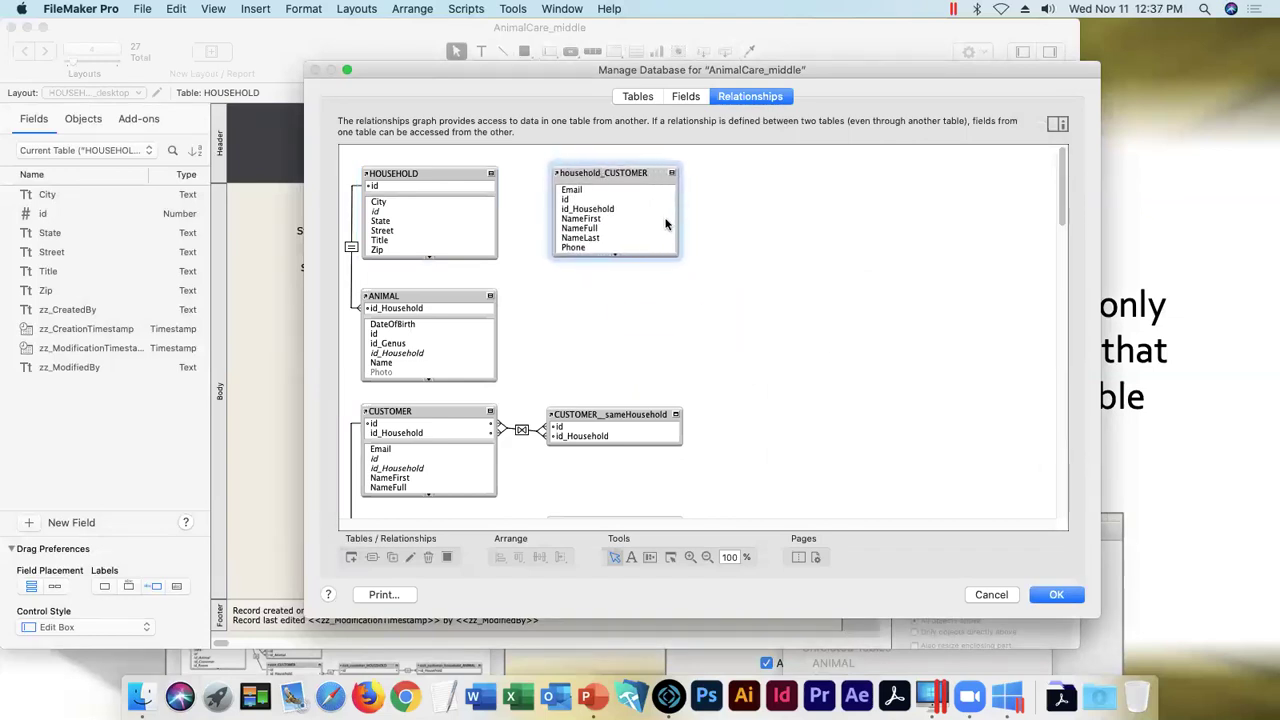
{"action": "left_click_drag", "start_coordinate": [587, 213], "coordinate": [466, 214]}
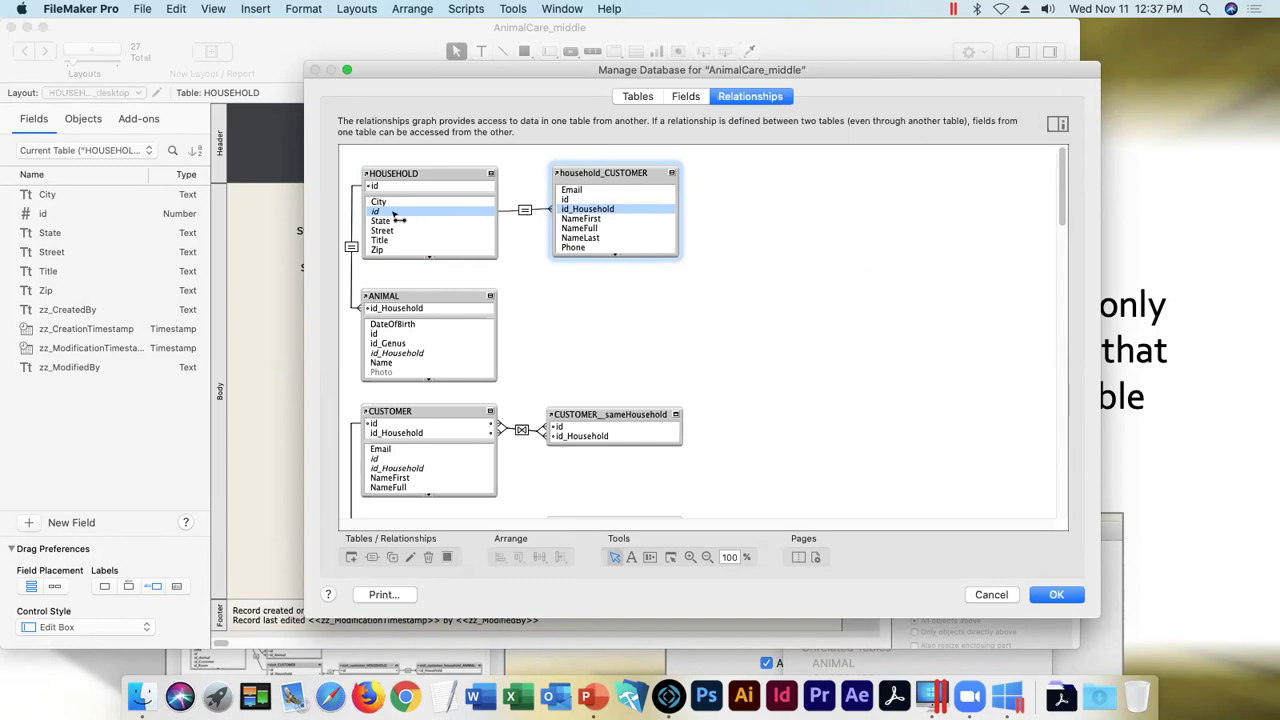
{"action": "left_click_drag", "start_coordinate": [395, 218], "coordinate": [395, 216]}
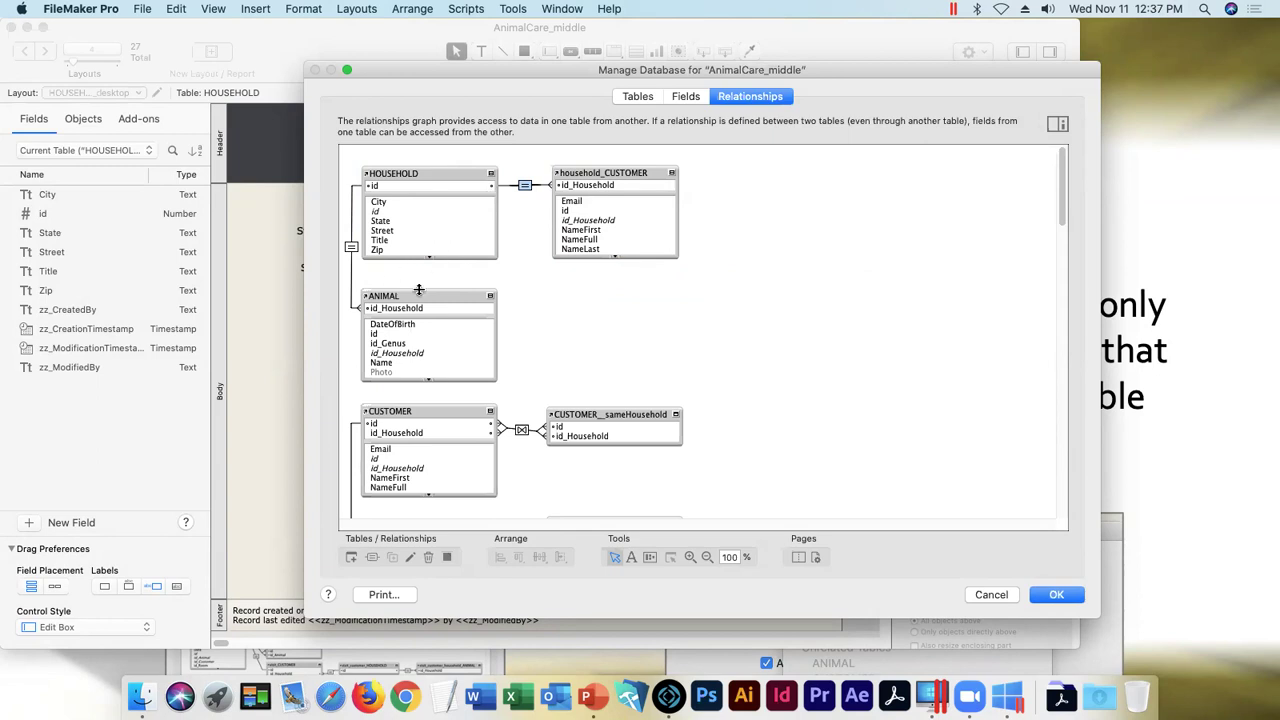
{"action": "left_click", "coordinate": [1052, 595]}
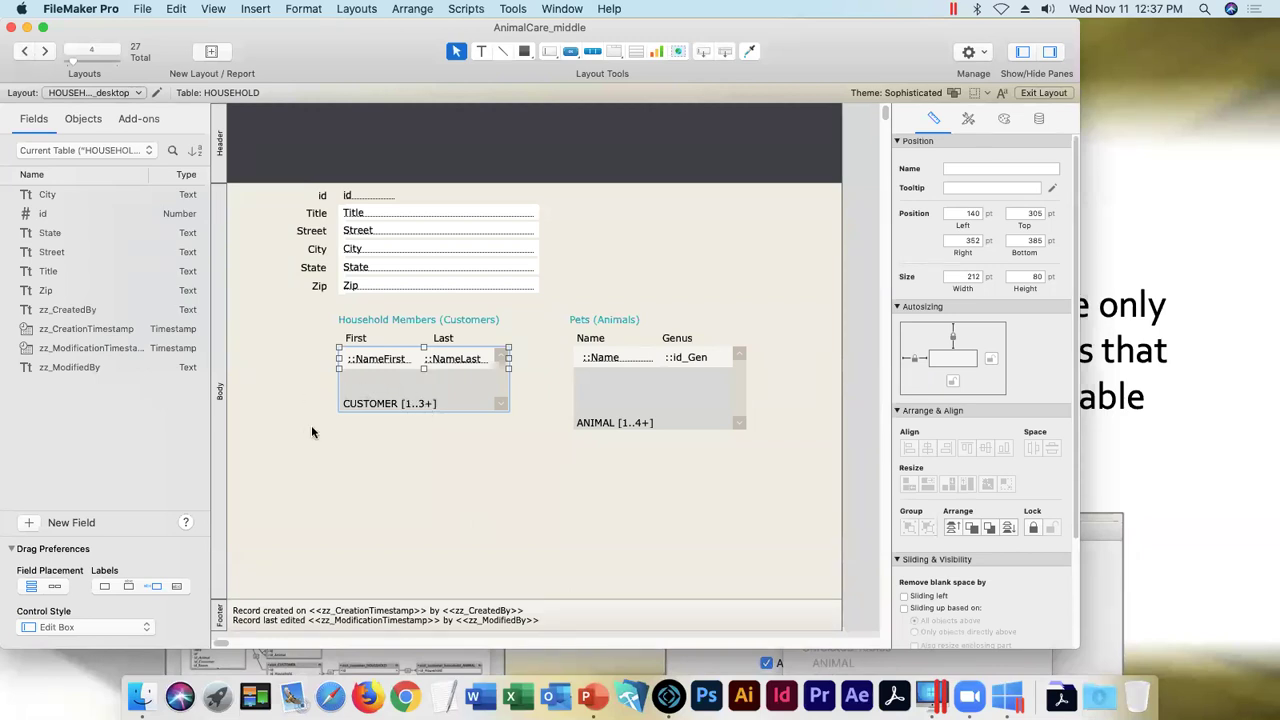
- Set the Household Members (Customers) portal to show records from household_CUSTOMER
{"action": "double_click", "coordinate": [395, 392]}
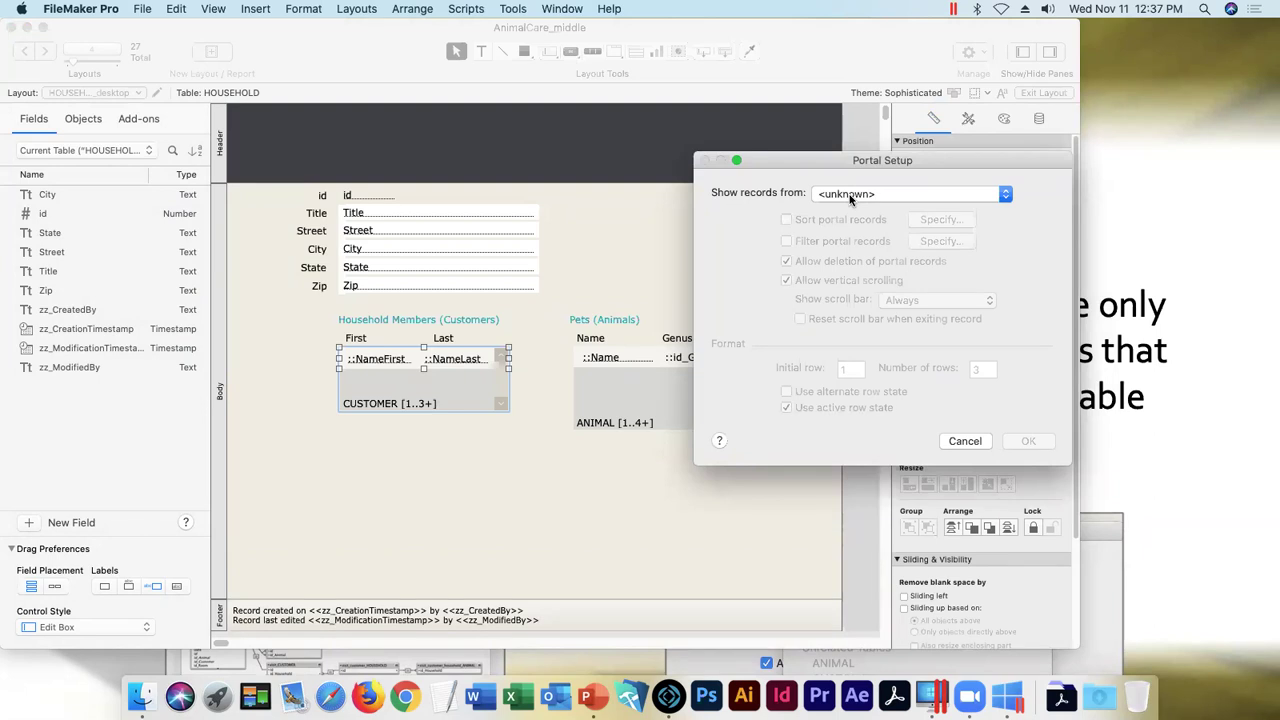
{"action": "left_click", "coordinate": [849, 196]}
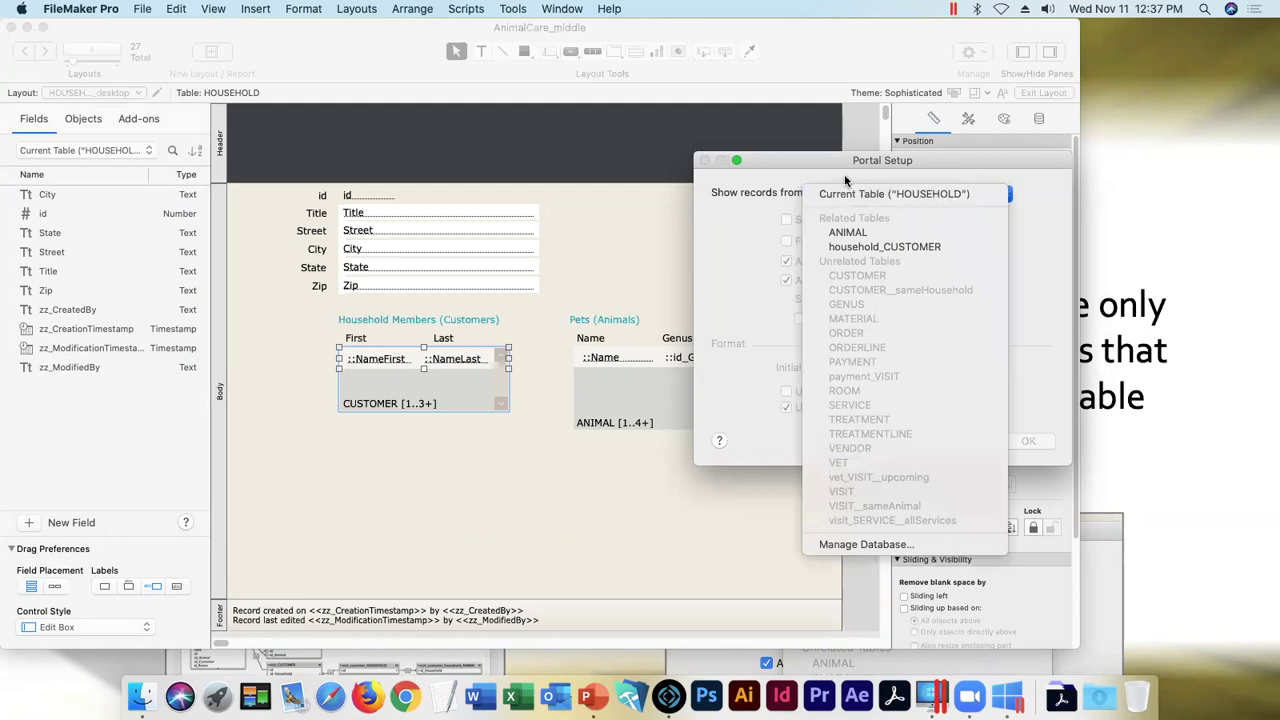
{"action": "left_click", "coordinate": [884, 246]}
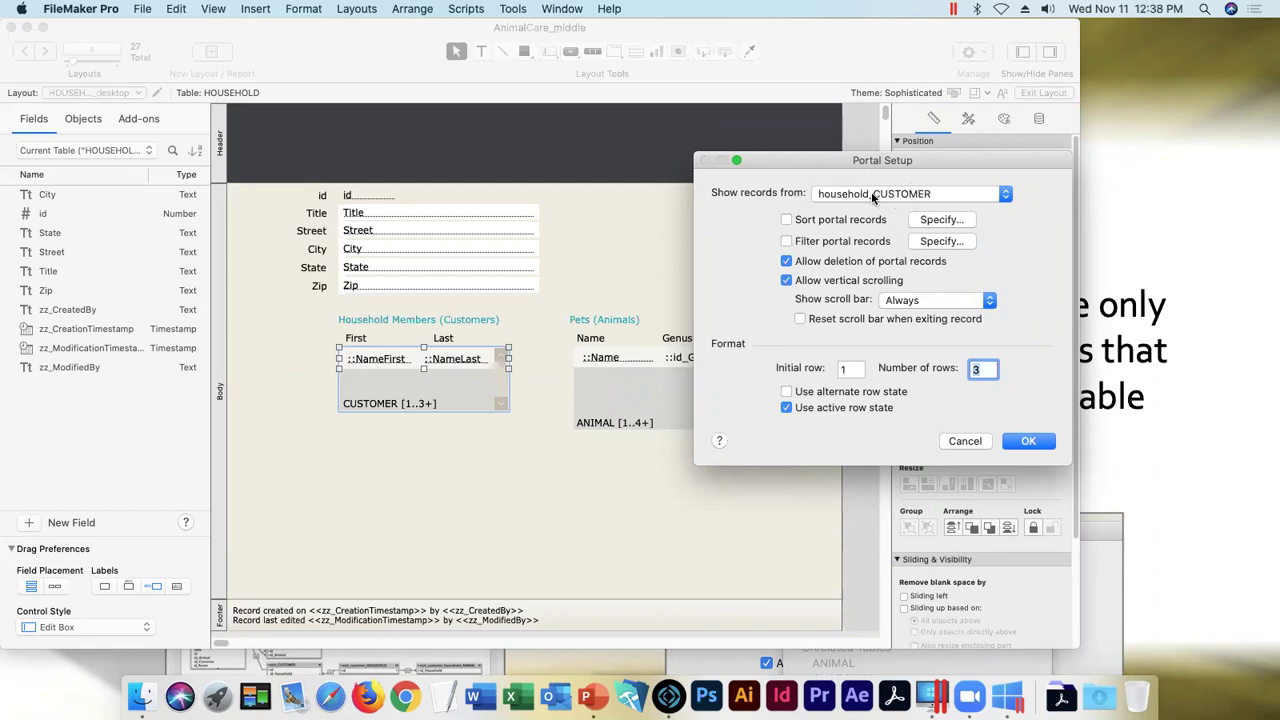
{"action": "left_click", "coordinate": [1024, 443]}
{"action": "left_click", "coordinate": [1024, 443]}
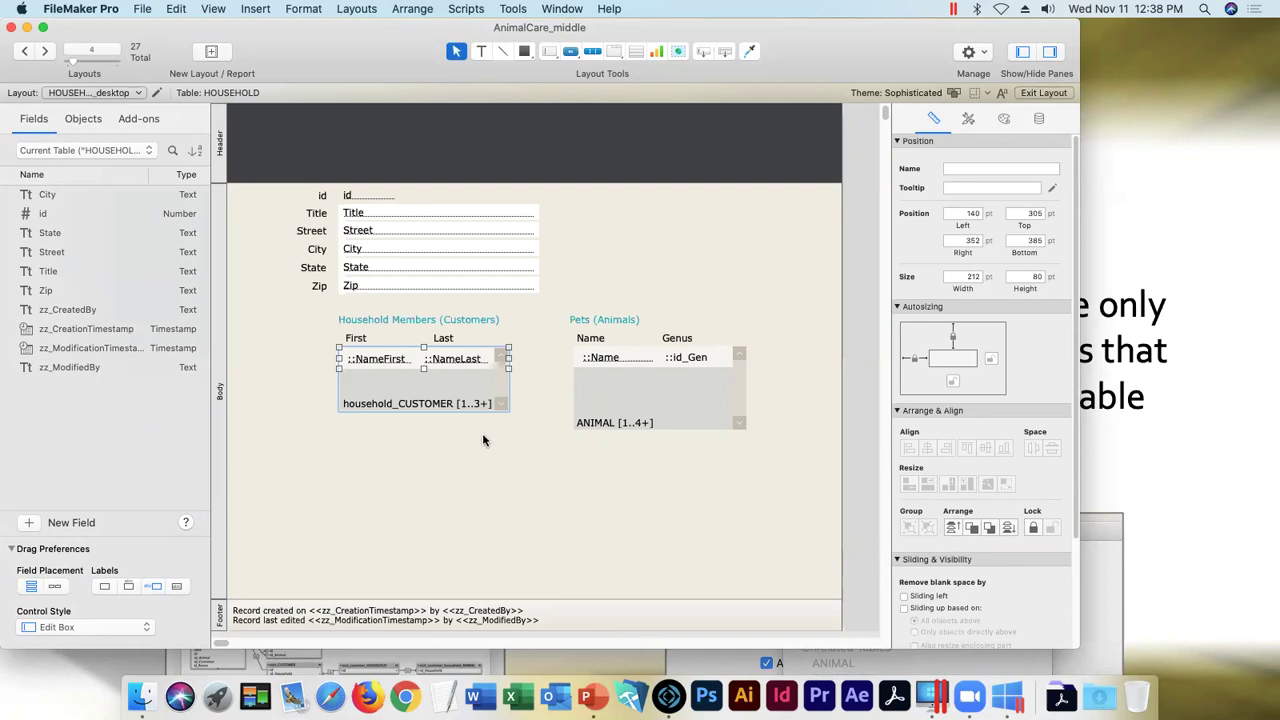
- Review the household_CUSTOMER occurrence in the relationships graph and its use in the Household Members portal setup, without changing either
{"action": "left_click", "coordinate": [141, 10]}
{"action": "mouse_move", "coordinate": [145, 143]}
{"action": "left_click", "coordinate": [380, 143]}
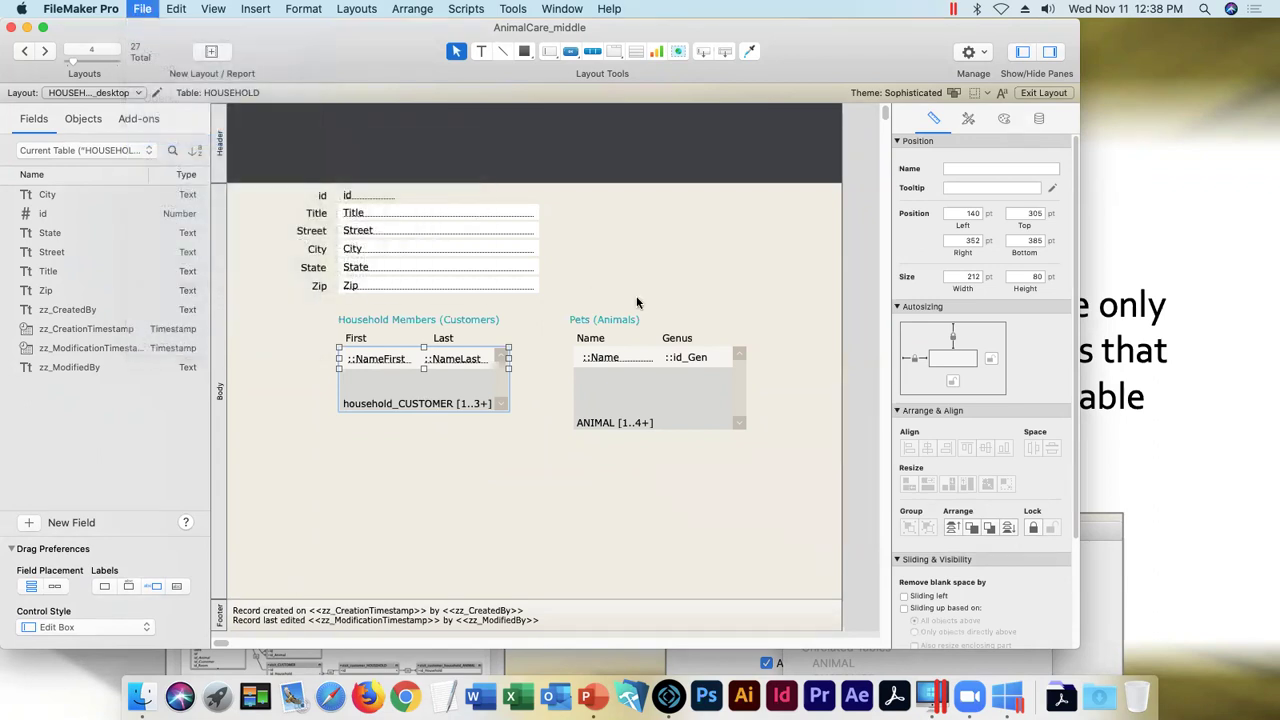
{"action": "left_click", "coordinate": [625, 173]}
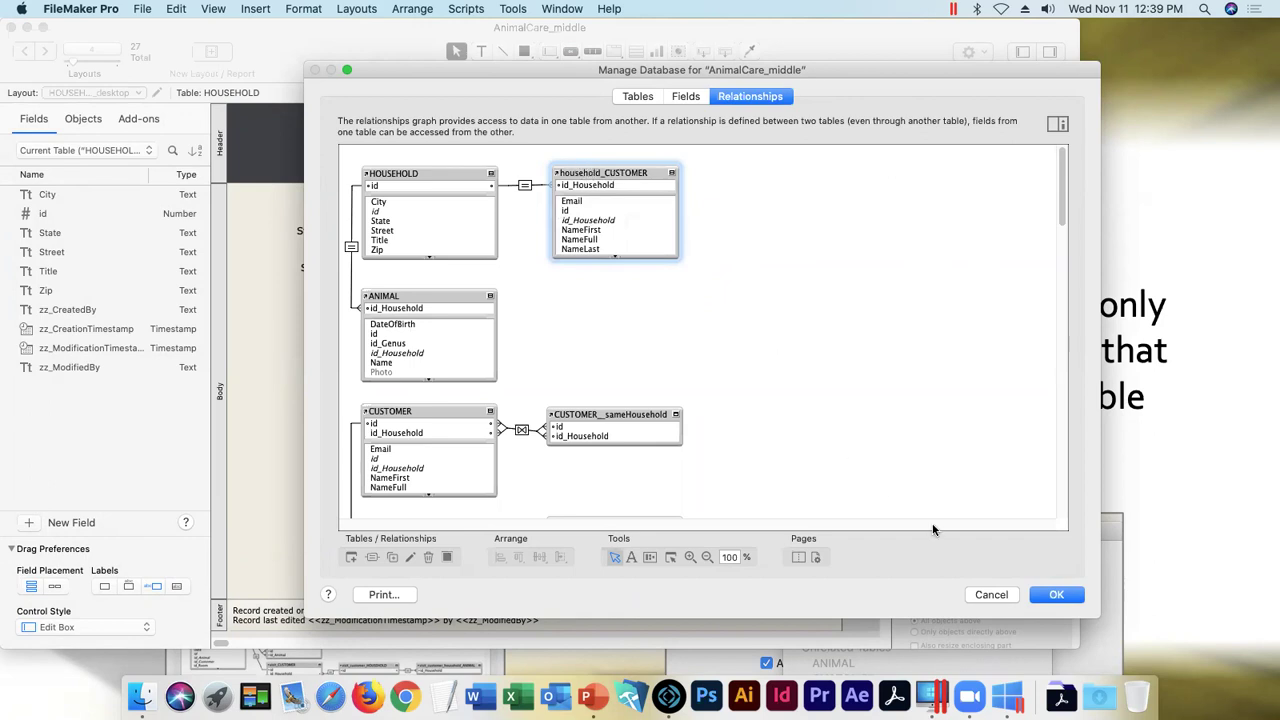
{"action": "left_click", "coordinate": [1057, 592]}
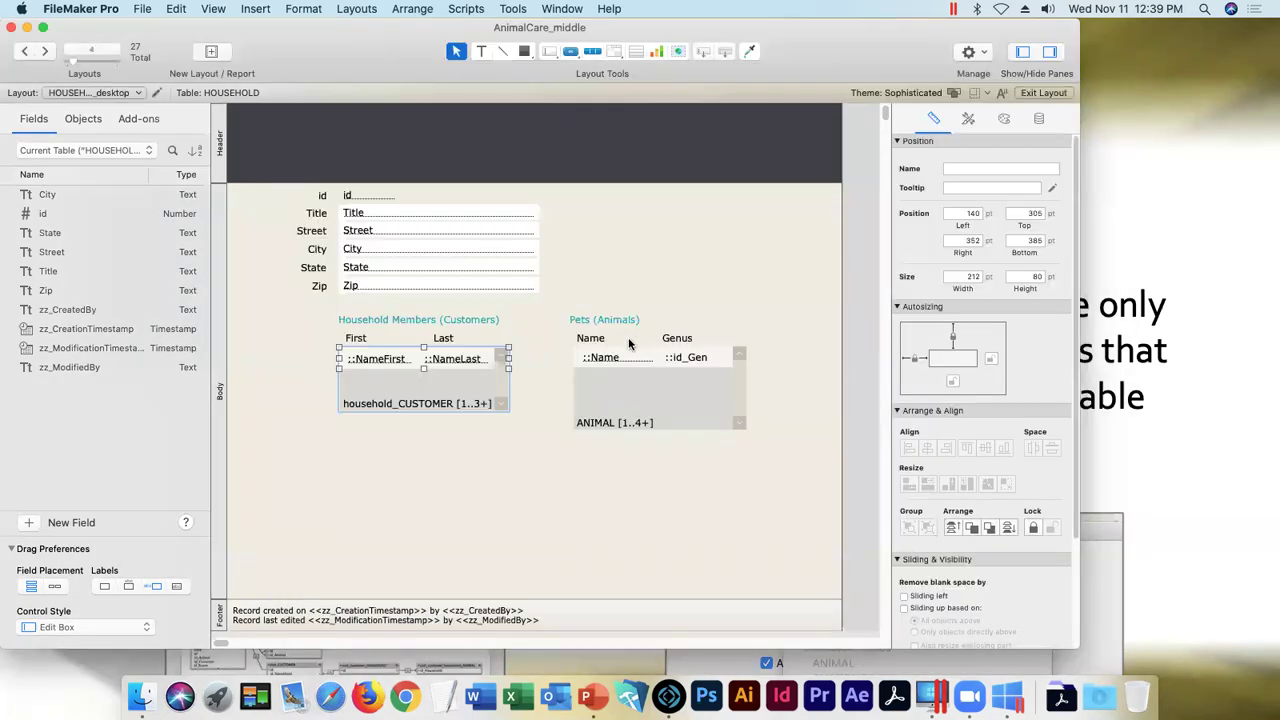
{"action": "double_click", "coordinate": [417, 393]}
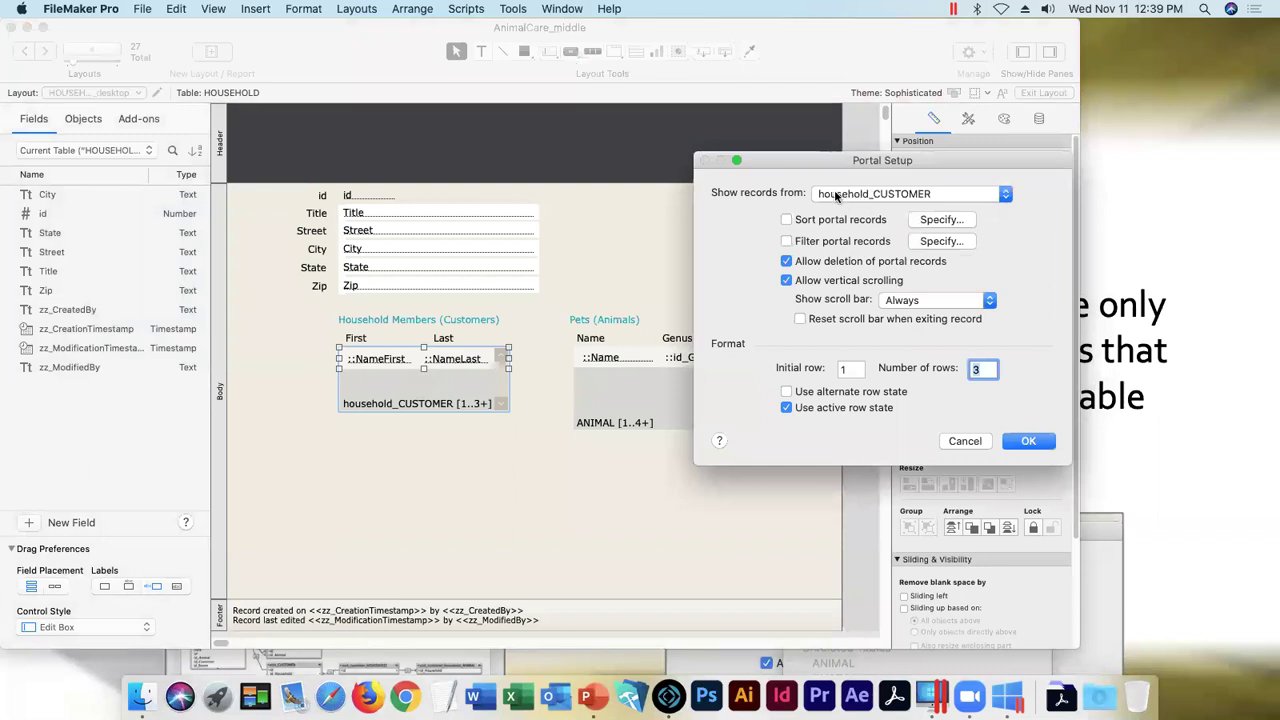
{"action": "left_click", "coordinate": [955, 442]}
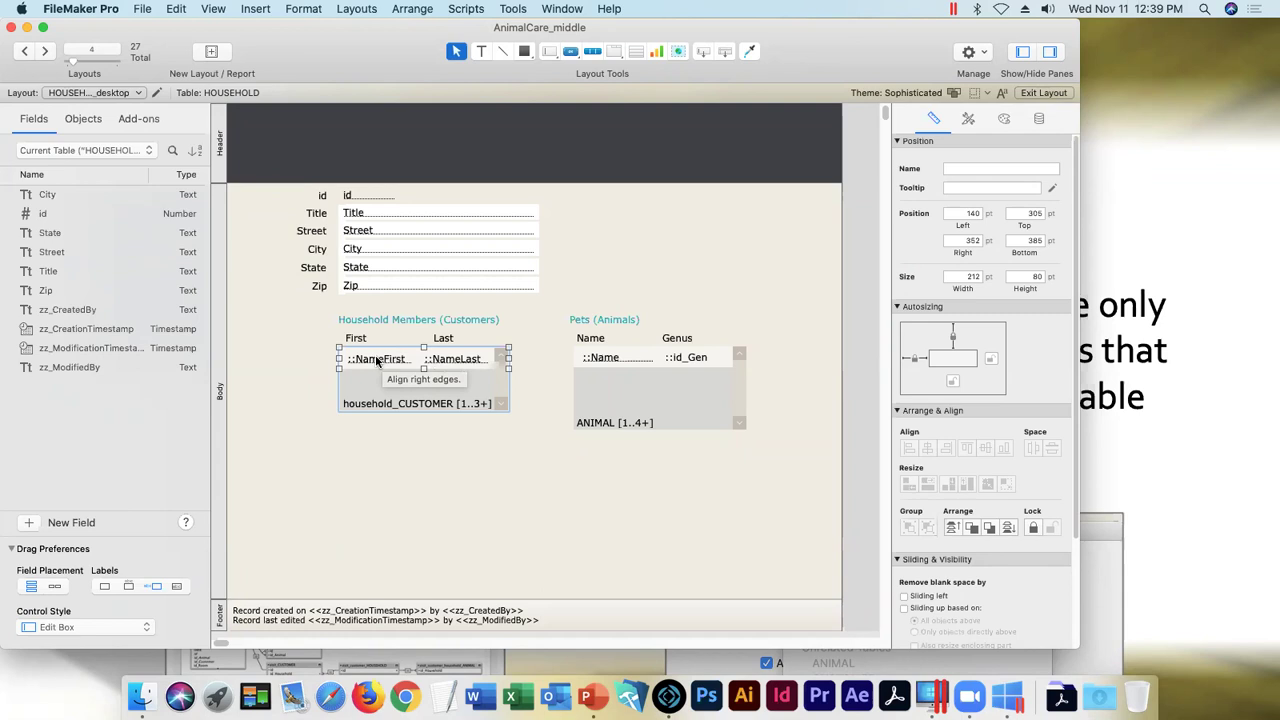
- Save the HOUSEHOLD layout changes and view the Household Members portal in Browse mode
{"action": "left_click", "coordinate": [1040, 93]}
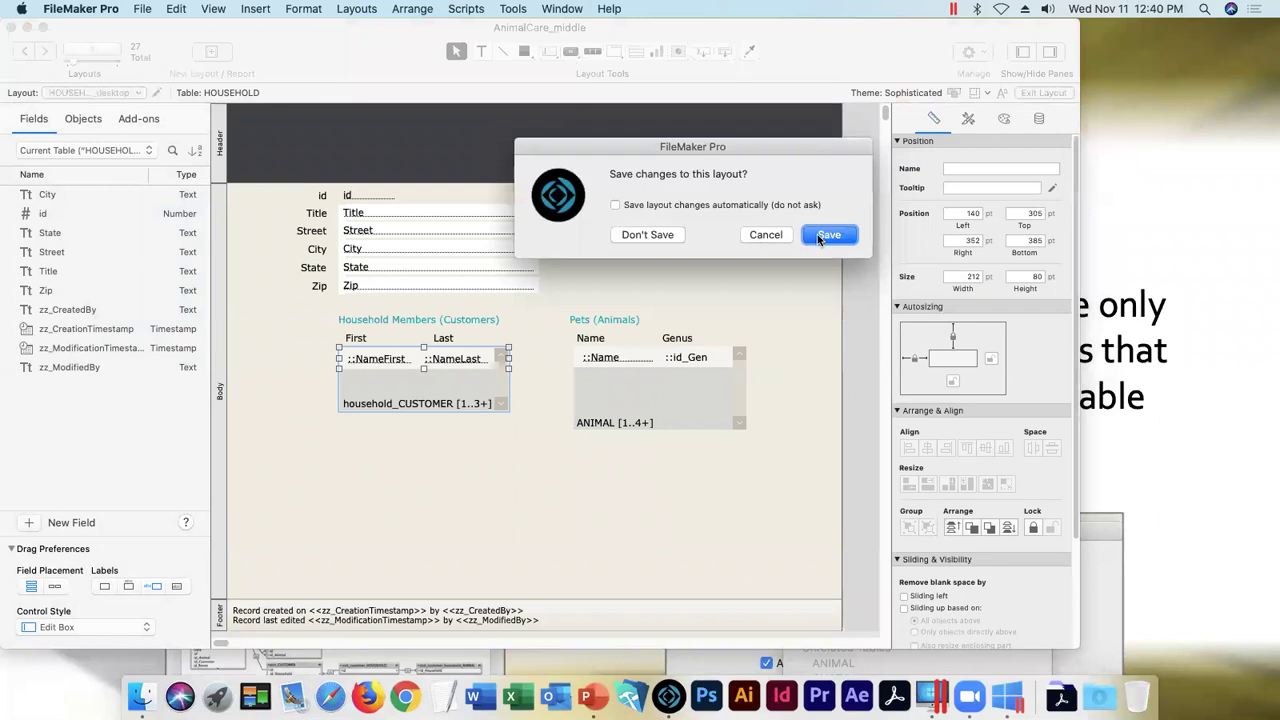
{"action": "left_click", "coordinate": [815, 240]}
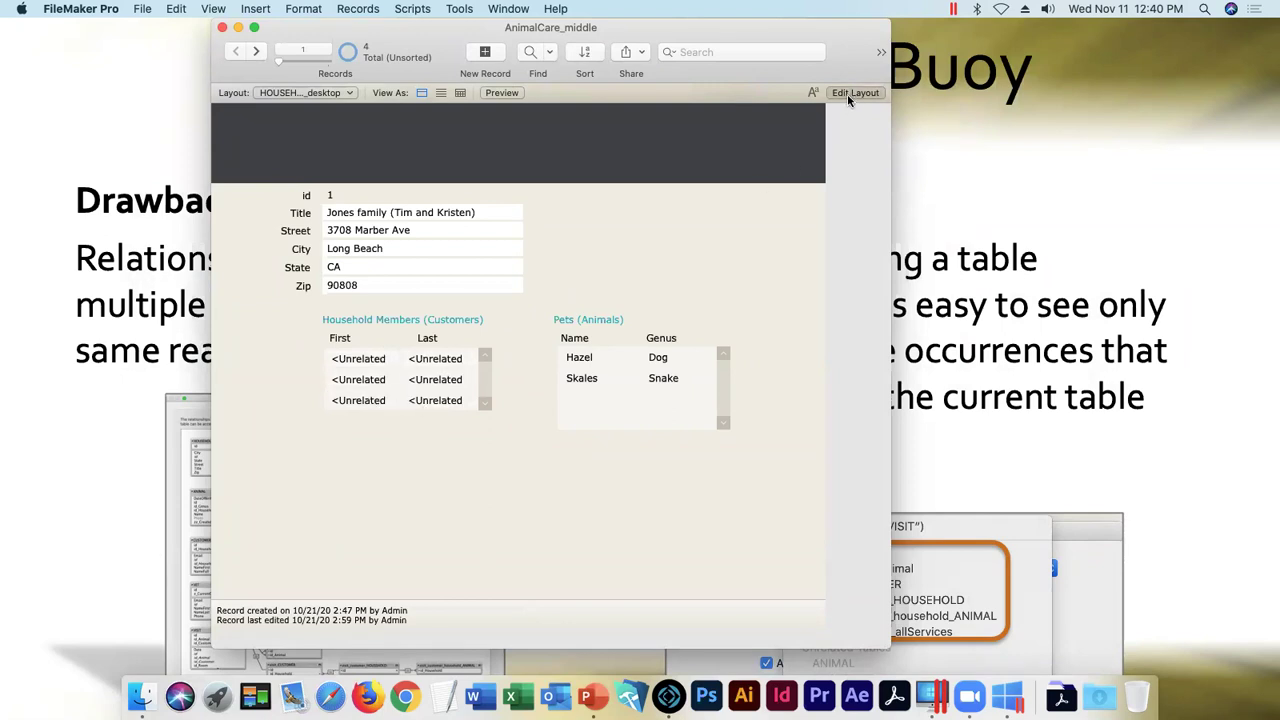
- Return to Layout mode and point the portal's First name field to NameFirst from household_CUSTOMER
{"action": "key", "text": "super+l"}
{"action": "left_click", "coordinate": [418, 388]}
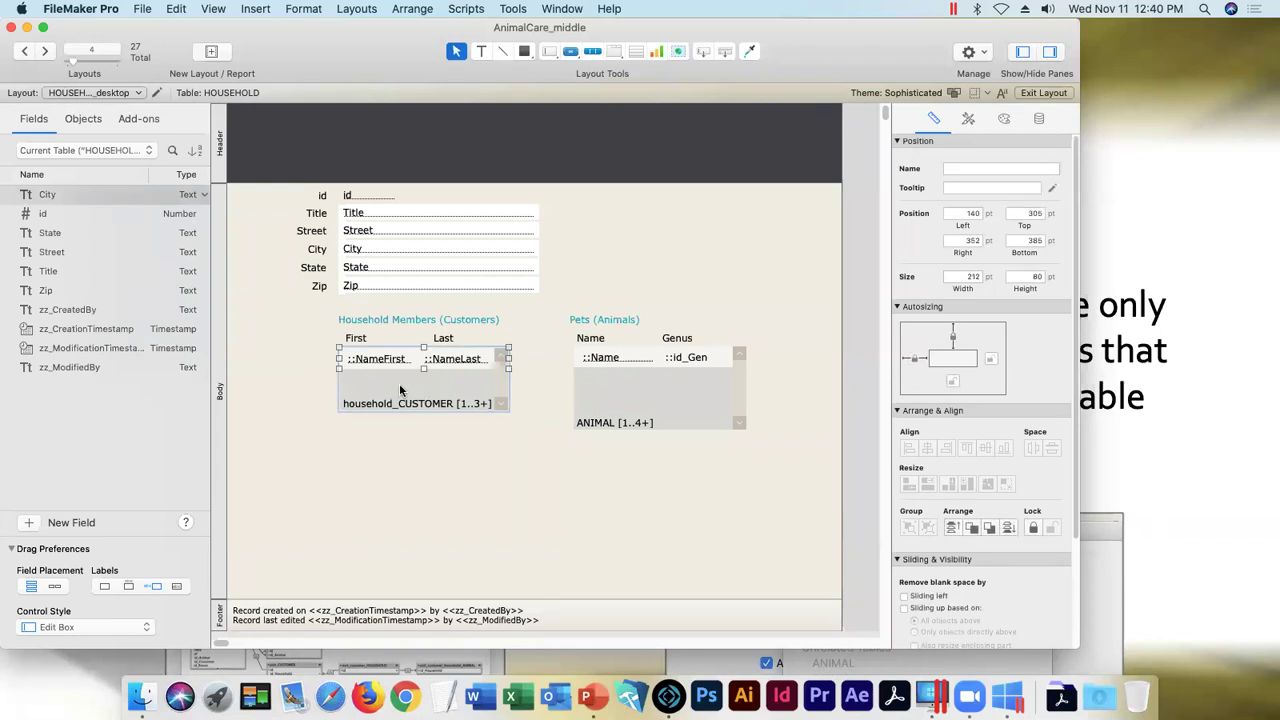
{"action": "double_click", "coordinate": [377, 360]}
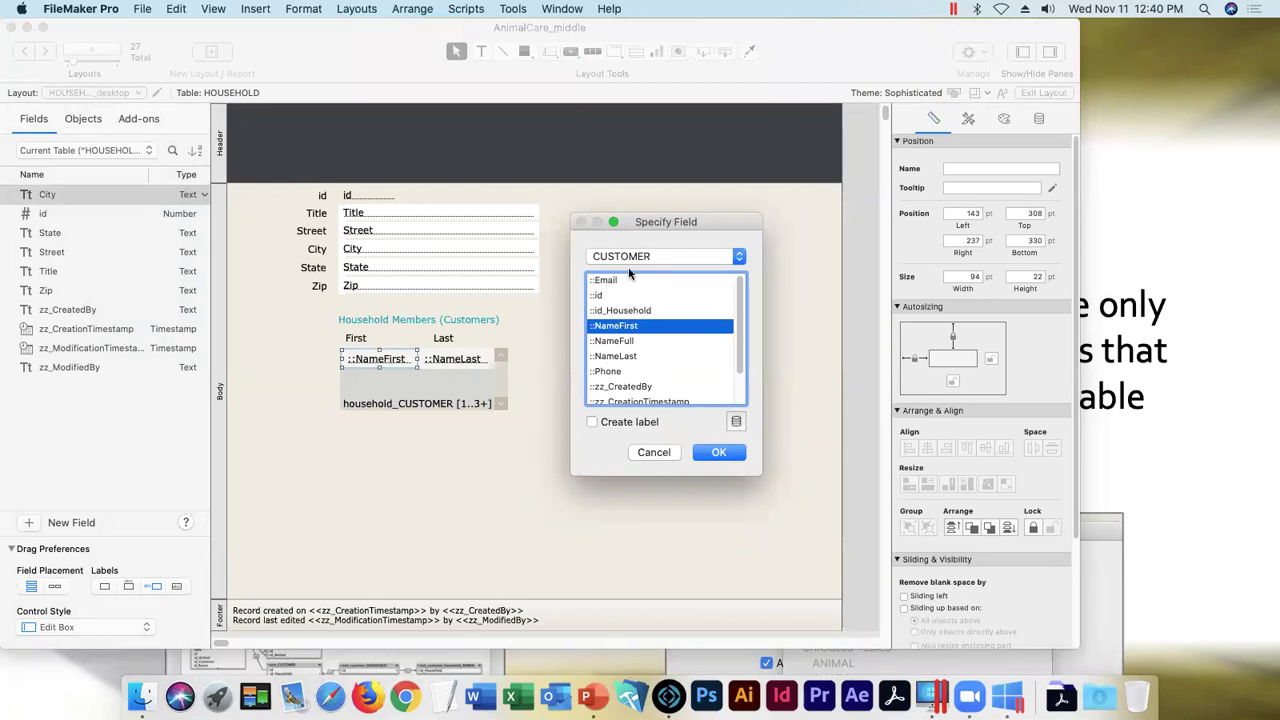
{"action": "left_click", "coordinate": [667, 257]}
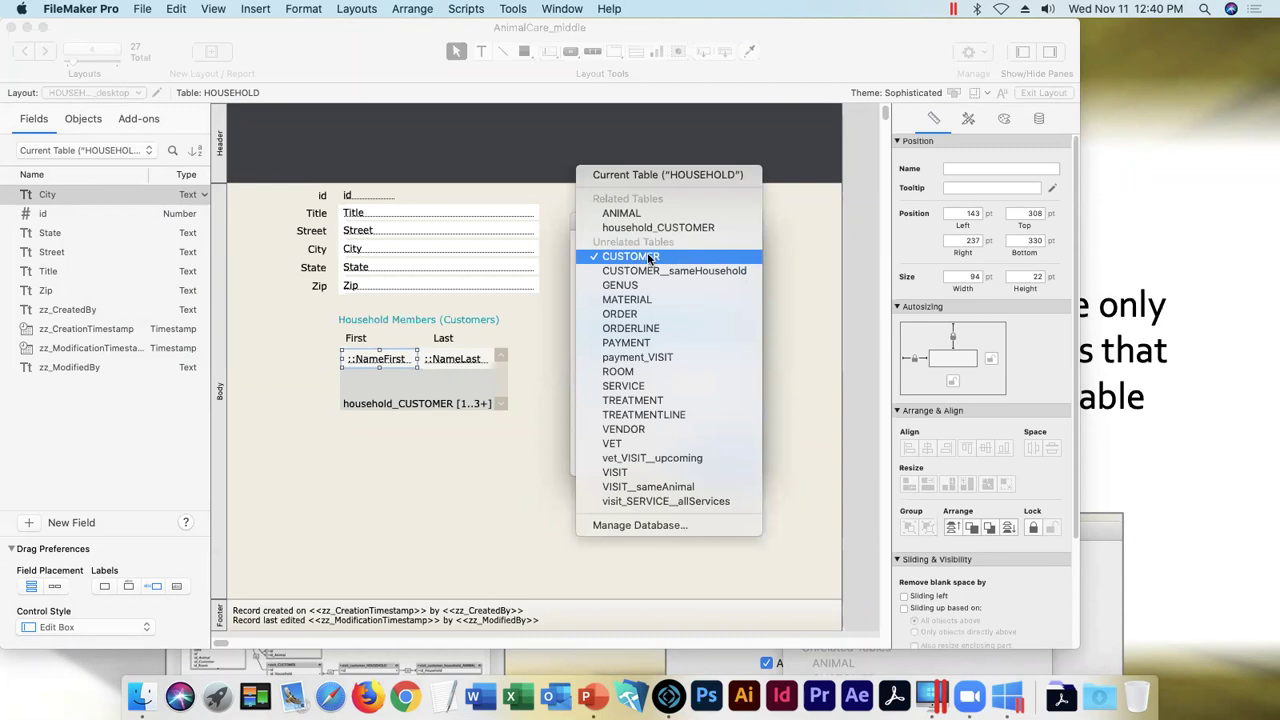
{"action": "left_click", "coordinate": [697, 229]}
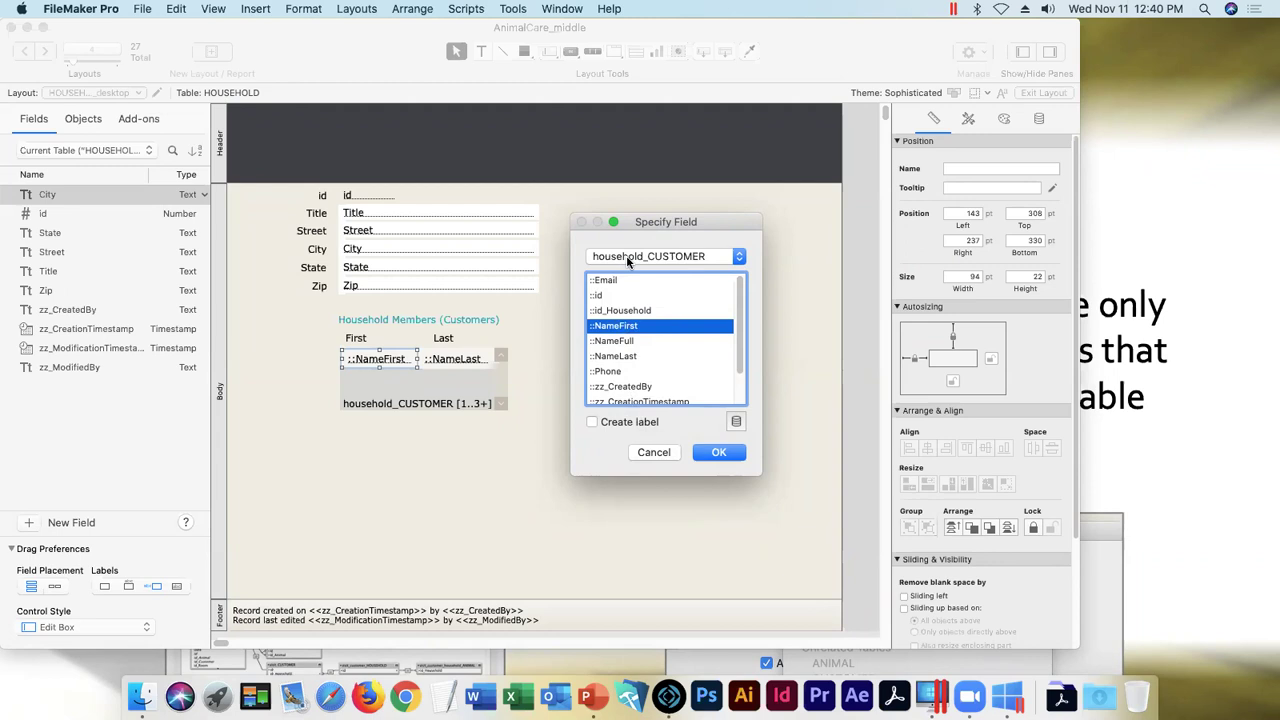
{"action": "left_click", "coordinate": [735, 457]}
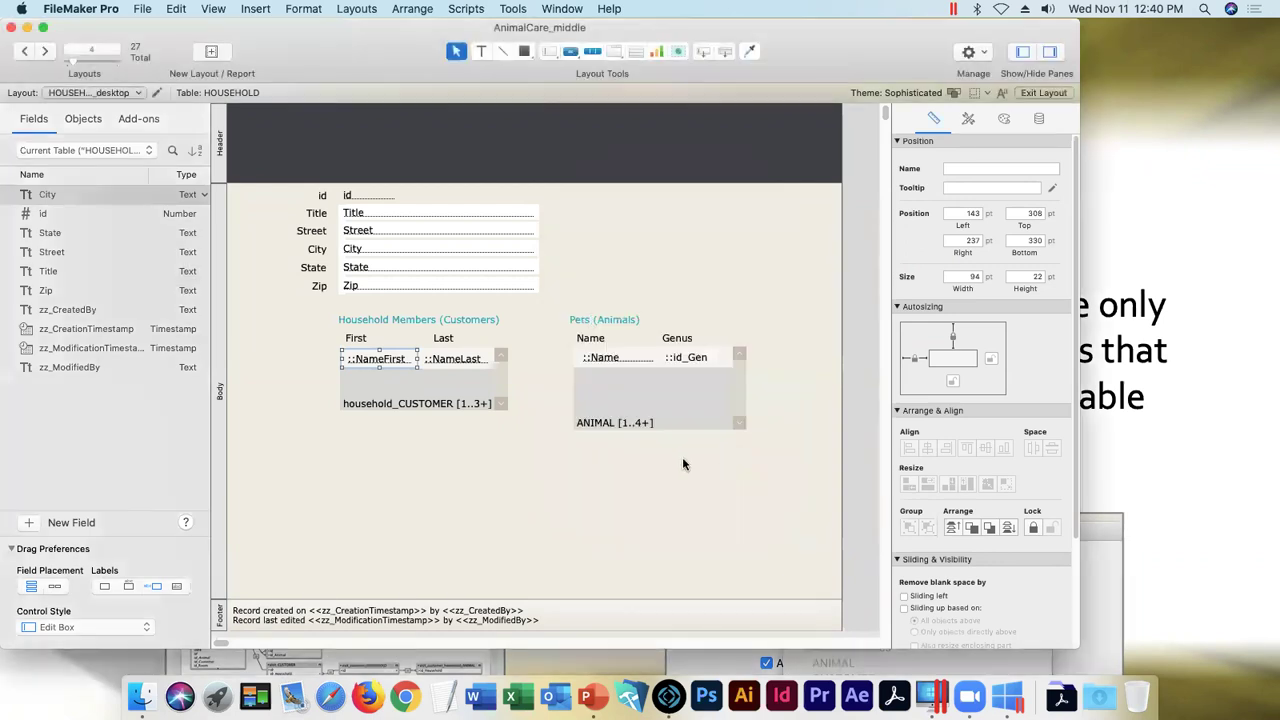
- Point the portal's Last name field to NameLast from household_CUSTOMER
{"action": "double_click", "coordinate": [455, 362]}
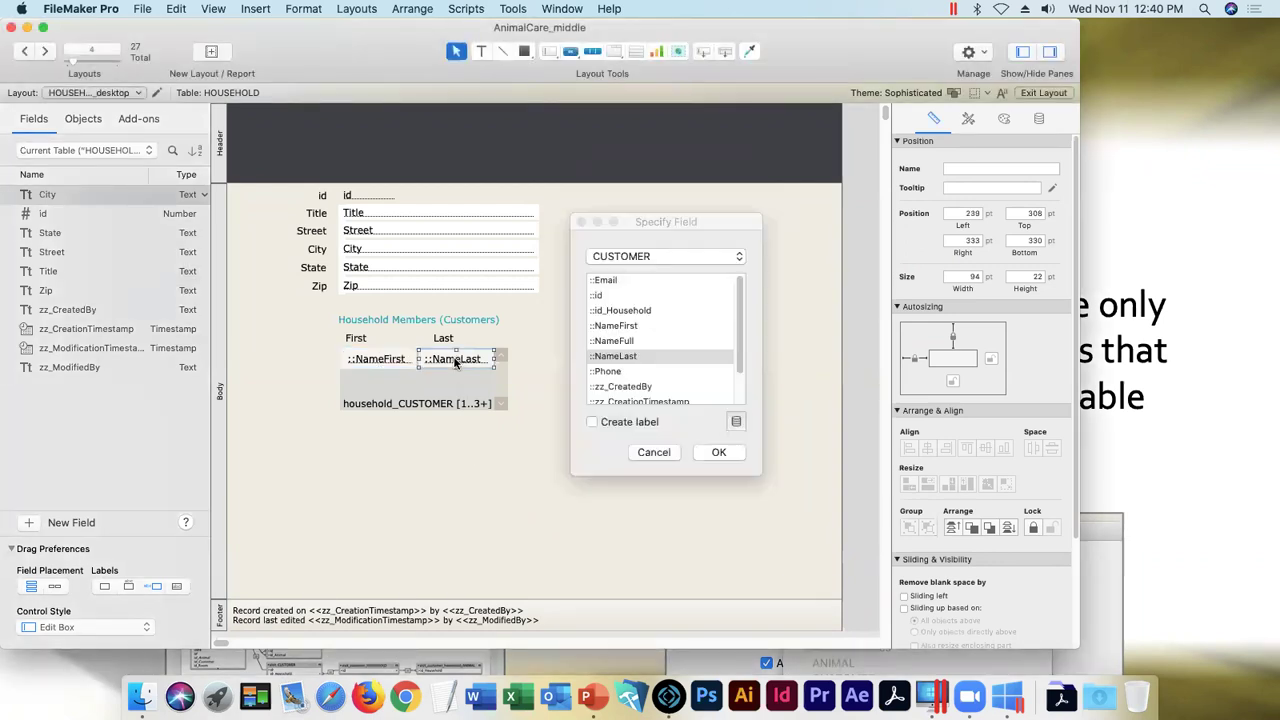
{"action": "left_click", "coordinate": [653, 258]}
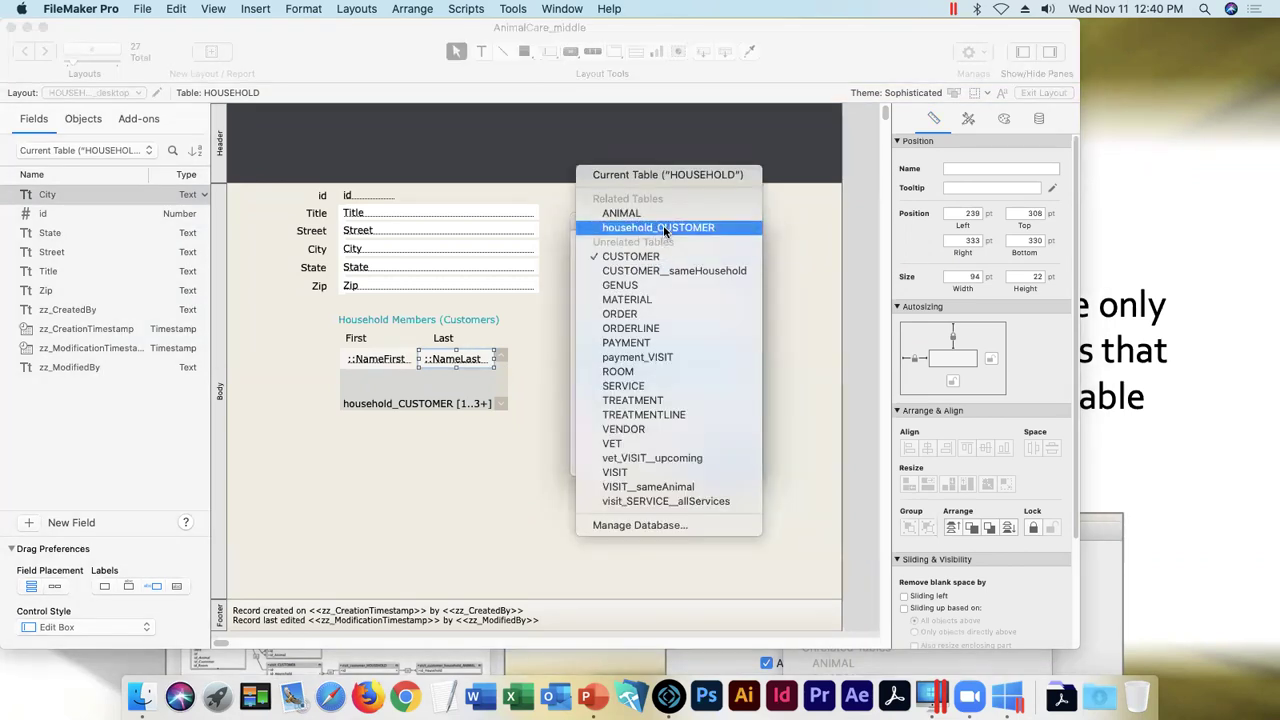
{"action": "left_click", "coordinate": [663, 228]}
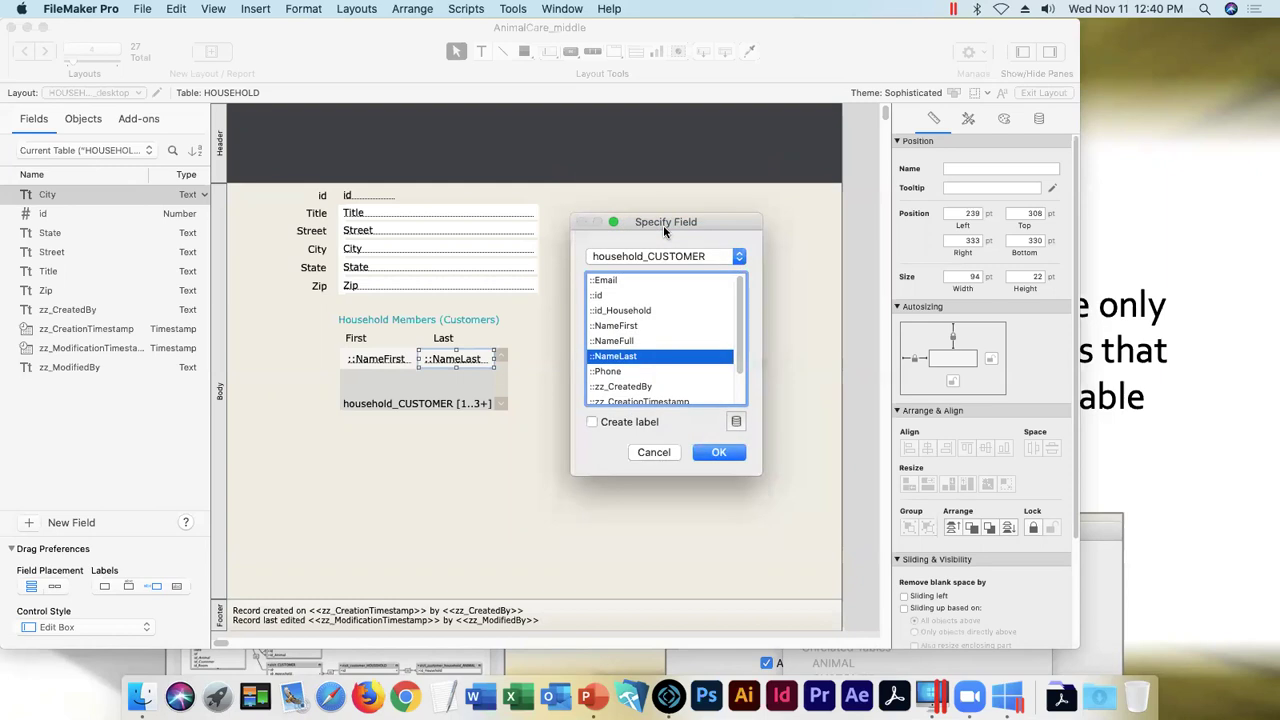
{"action": "left_click", "coordinate": [718, 452]}
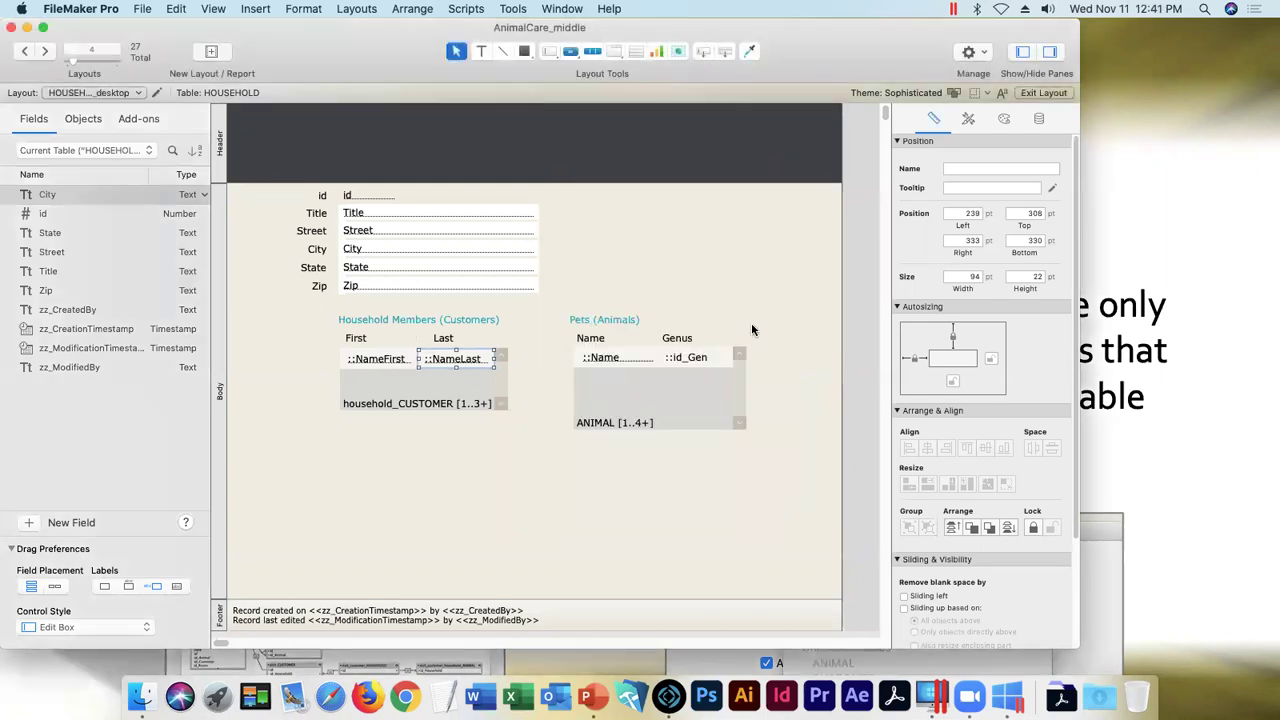
- Save the layout and check the Household Members portal on the first three household records, returning to Layout mode
{"action": "left_click", "coordinate": [1033, 92]}
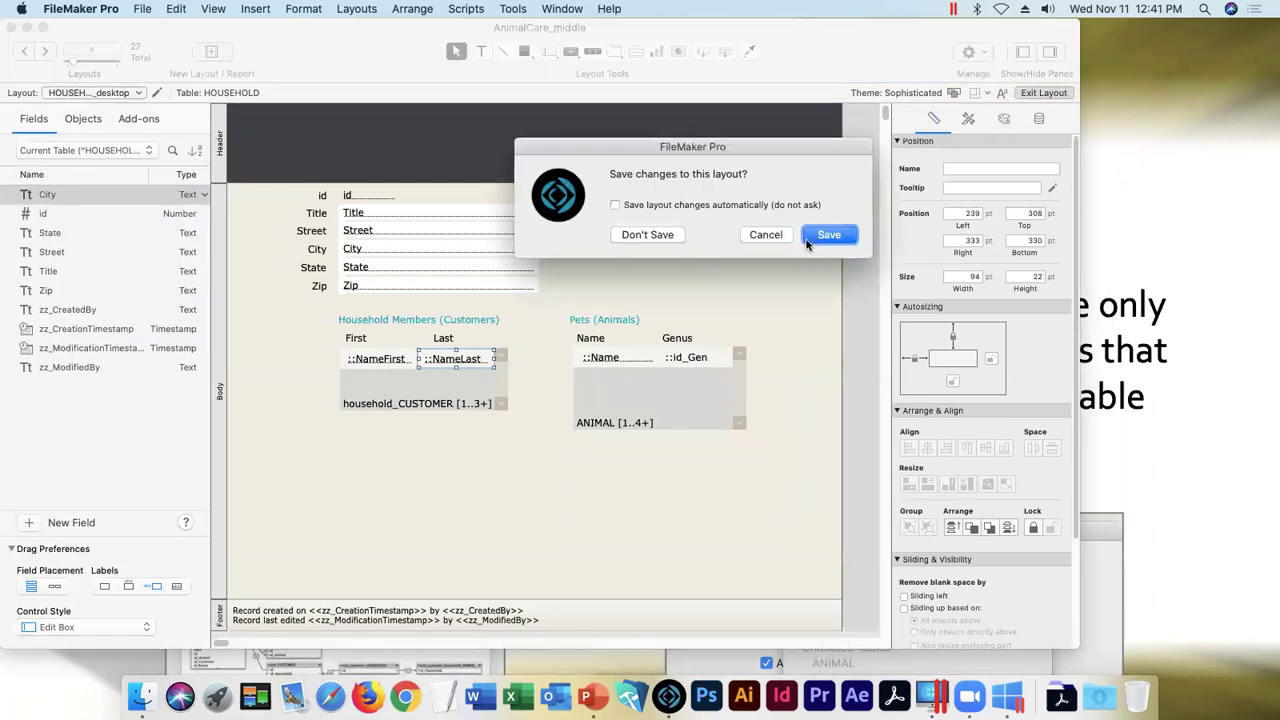
{"action": "left_click", "coordinate": [828, 234]}
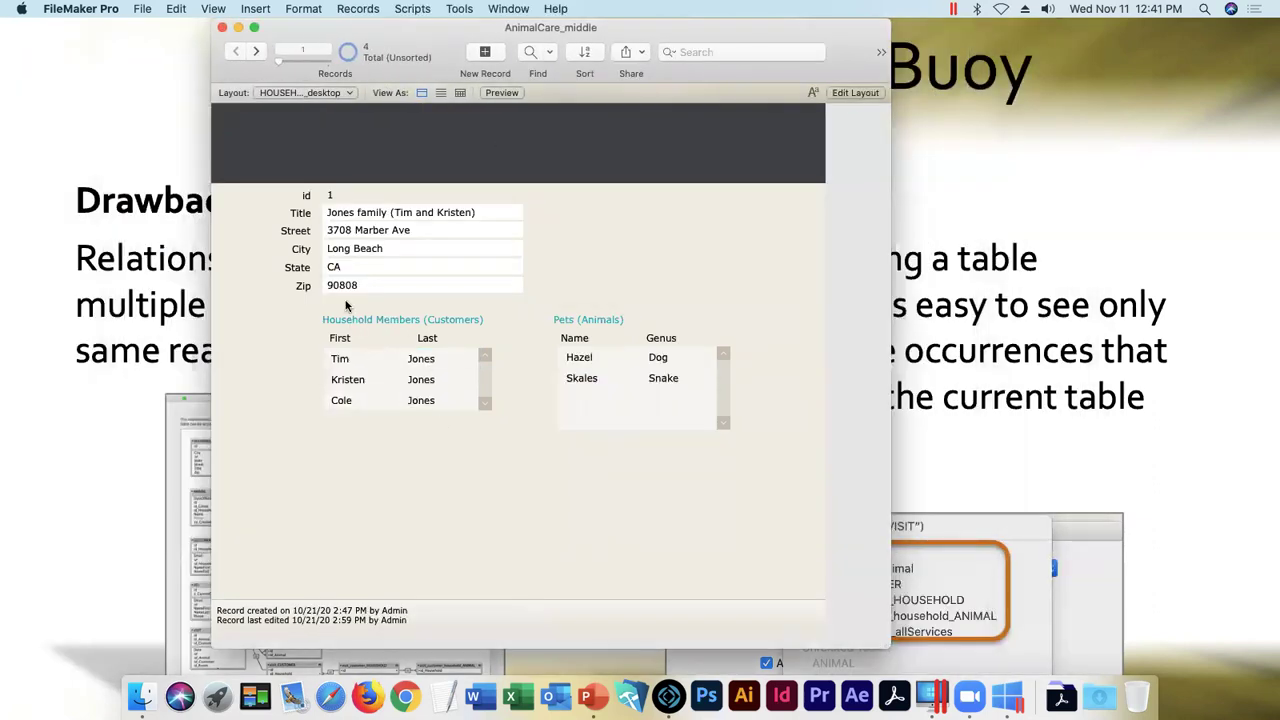
{"action": "left_click", "coordinate": [256, 51]}
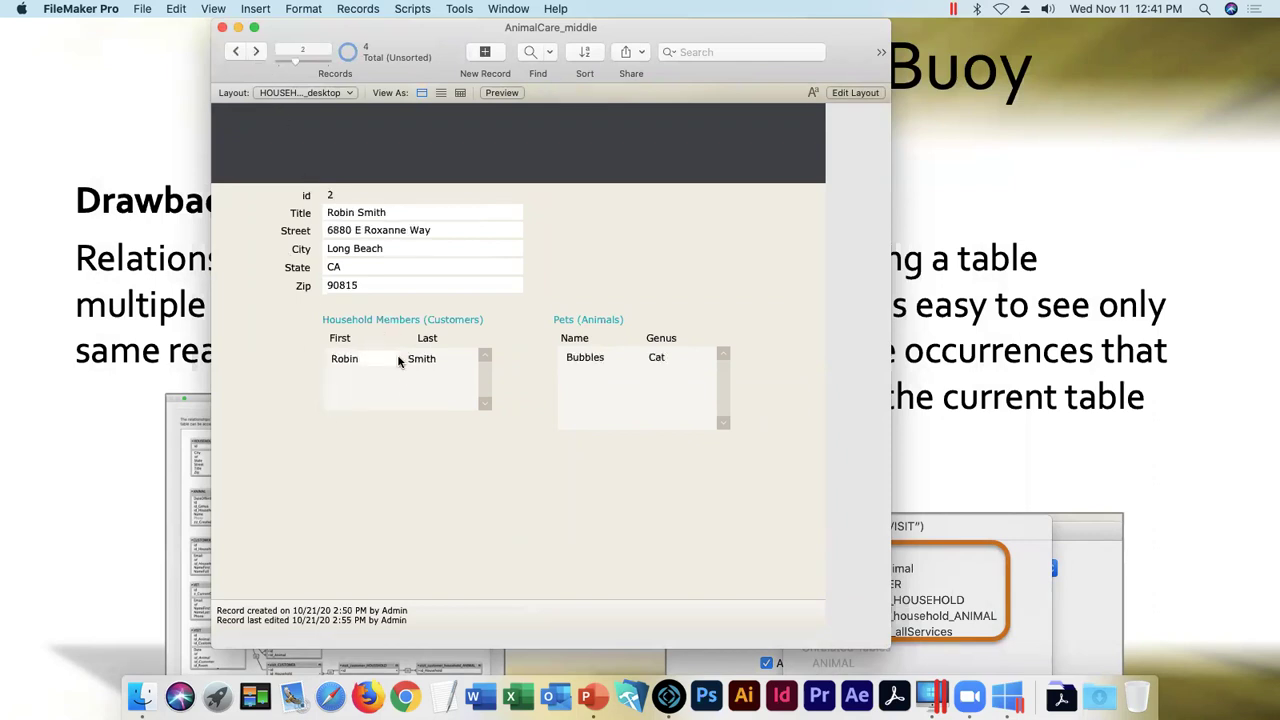
{"action": "left_click", "coordinate": [256, 51]}
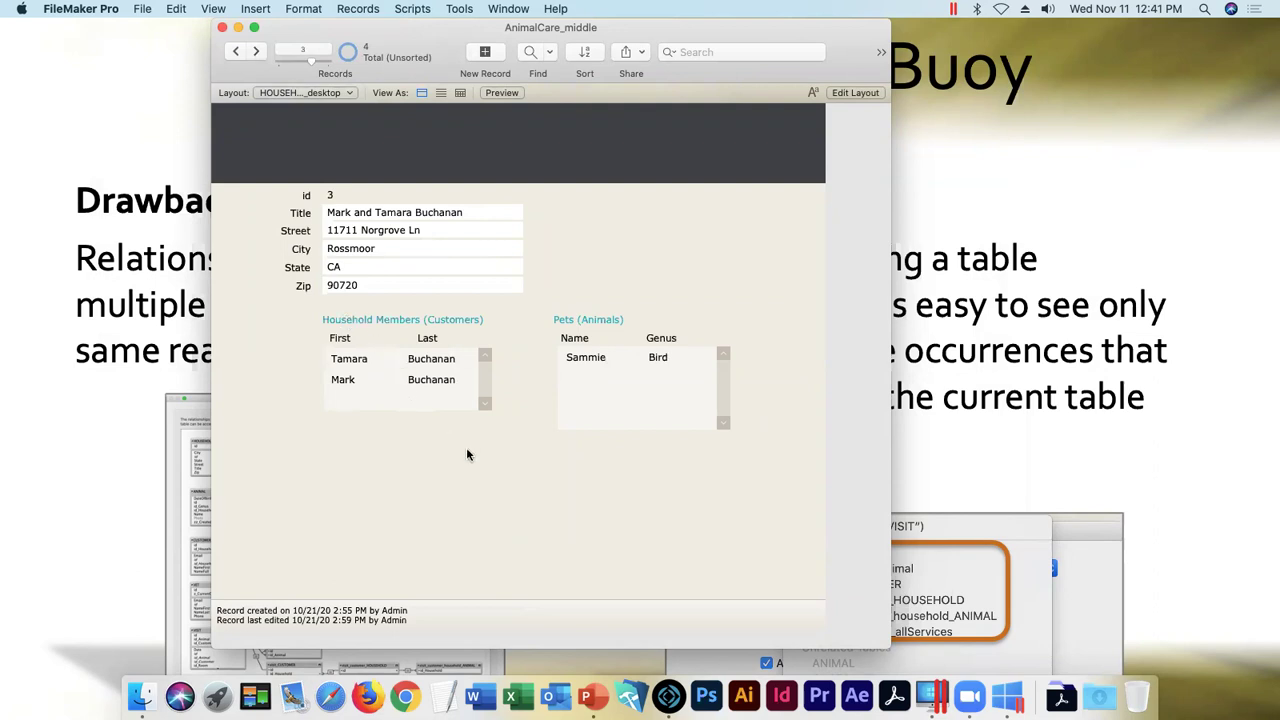
{"action": "left_click", "coordinate": [854, 94]}
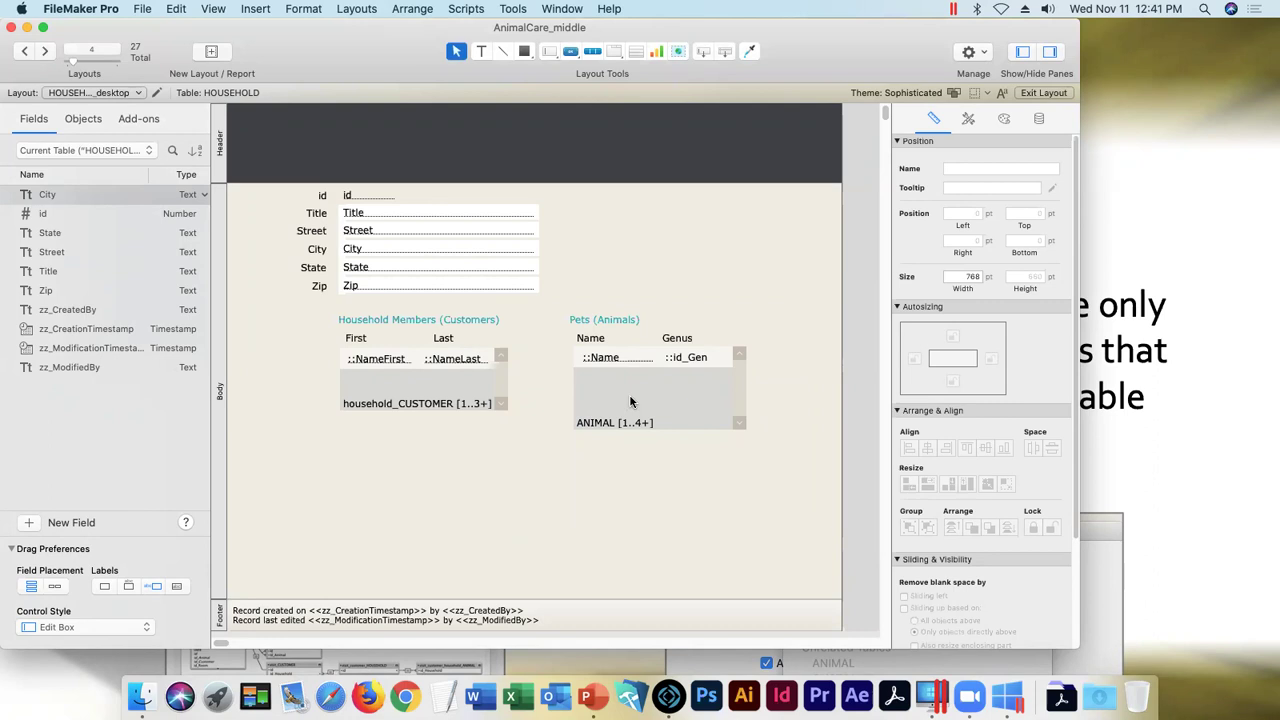
- Open the database's relationships graph and delete the relationship between HOUSEHOLD and ANIMAL
{"action": "left_click", "coordinate": [141, 8]}
{"action": "mouse_move", "coordinate": [207, 137]}
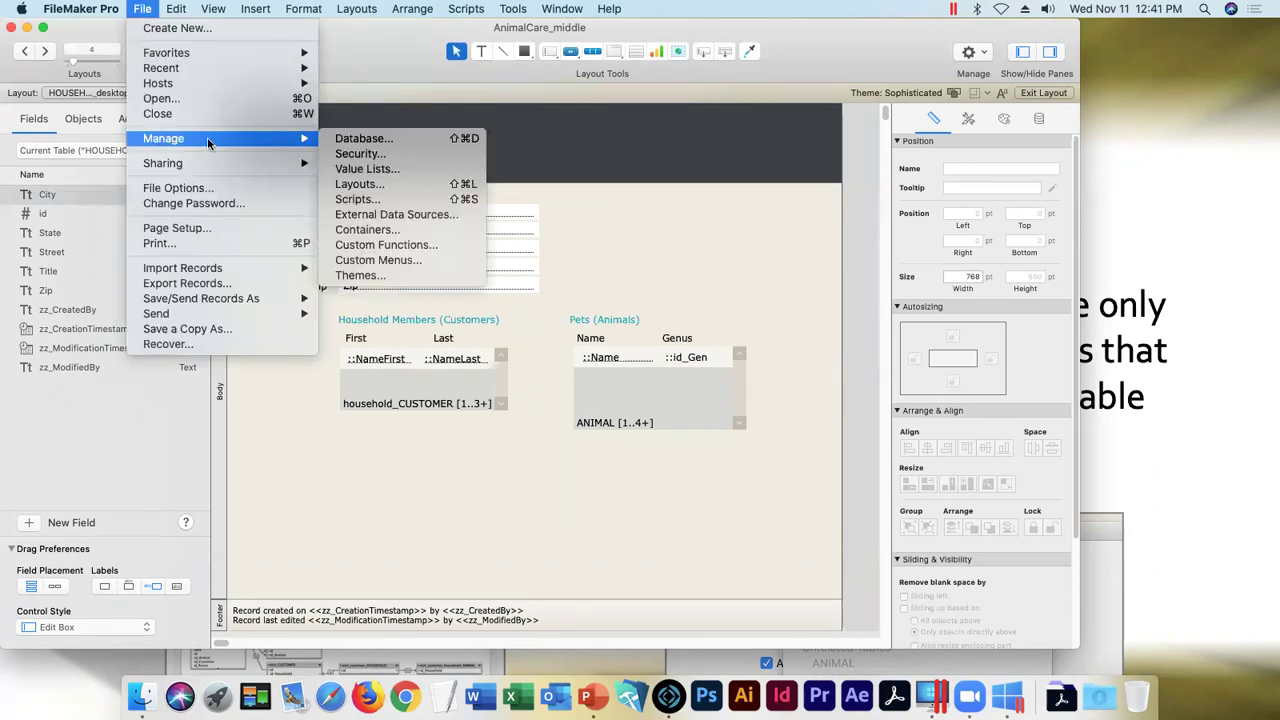
{"action": "left_click", "coordinate": [386, 140]}
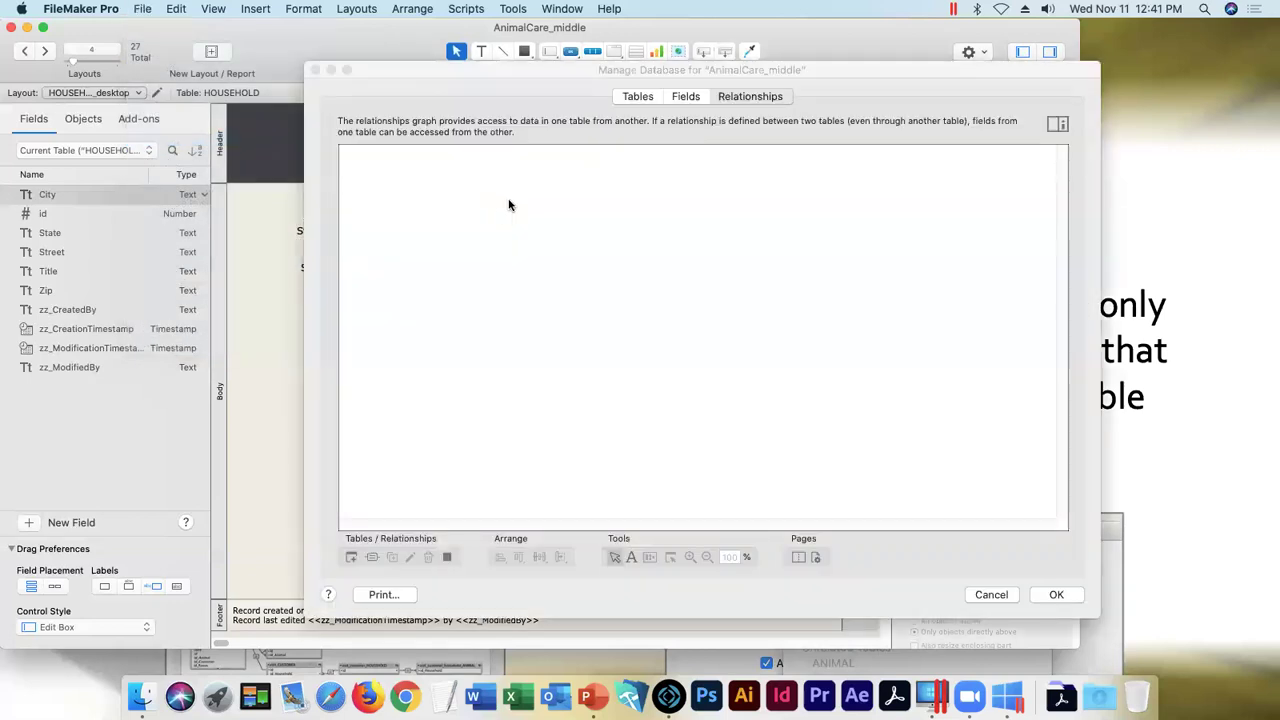
{"action": "left_click", "coordinate": [425, 170]}
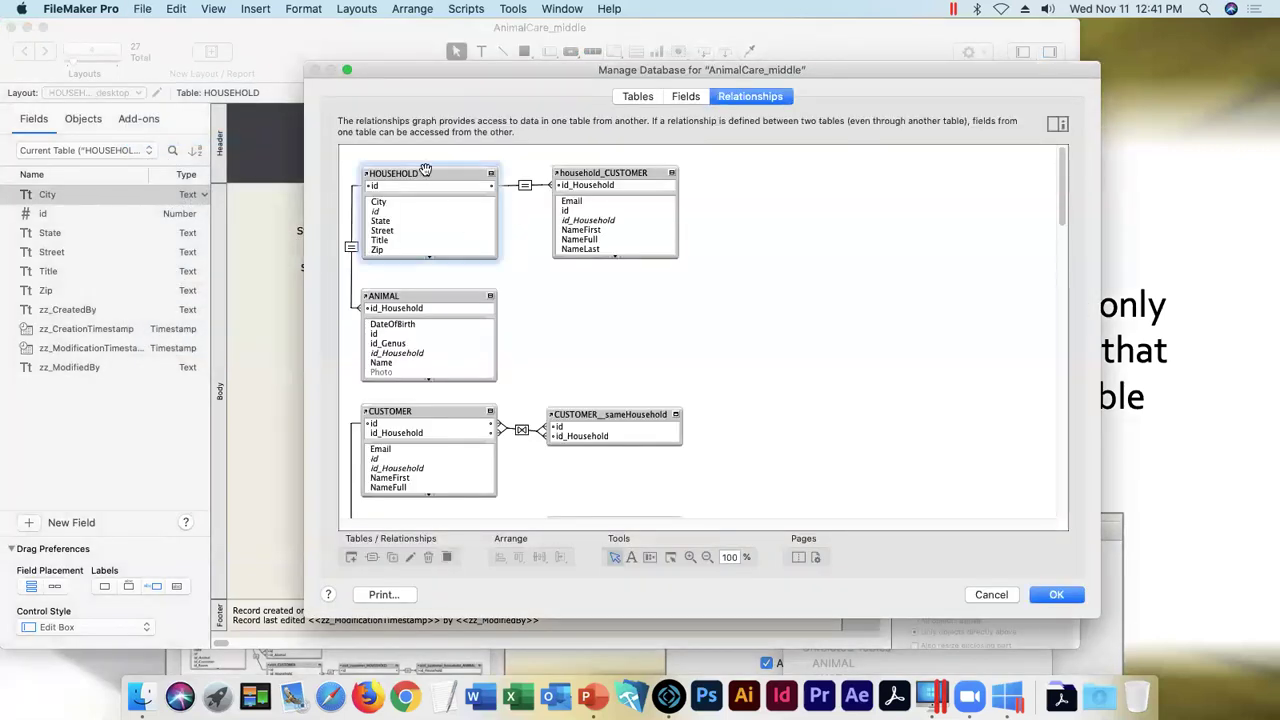
{"action": "left_click", "coordinate": [417, 292], "text": "shift"}
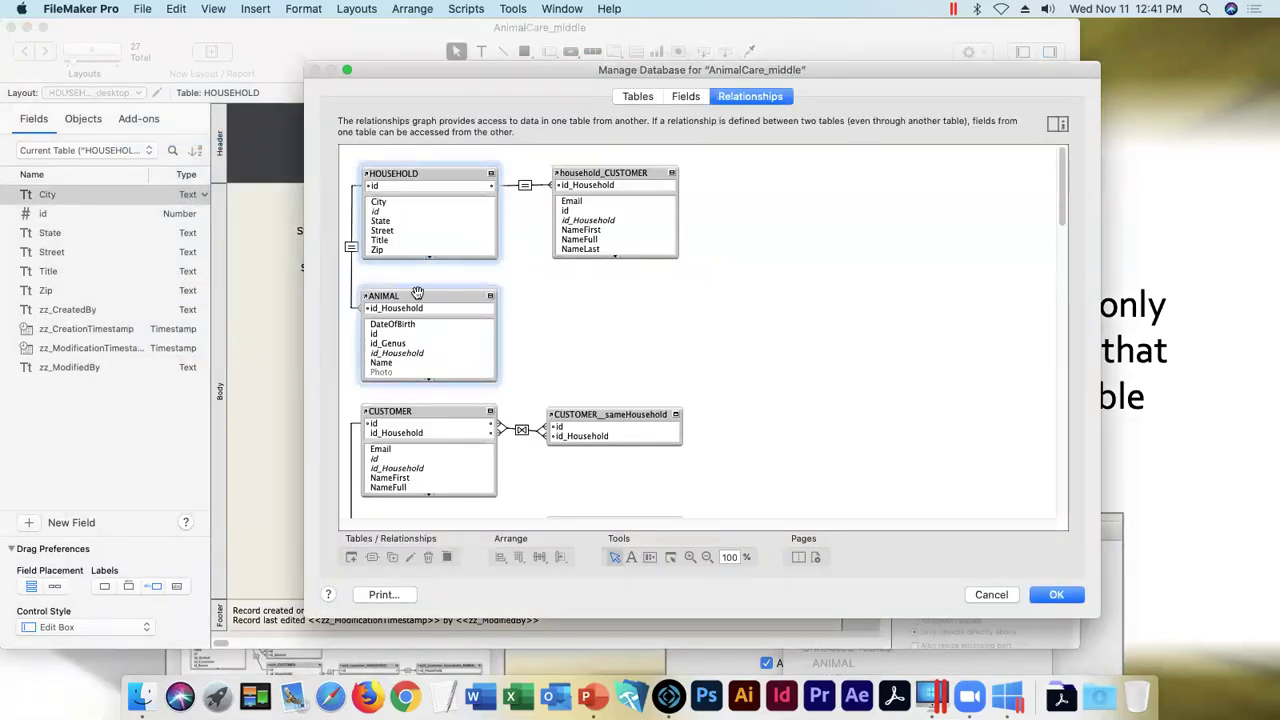
{"action": "left_click", "coordinate": [351, 248]}
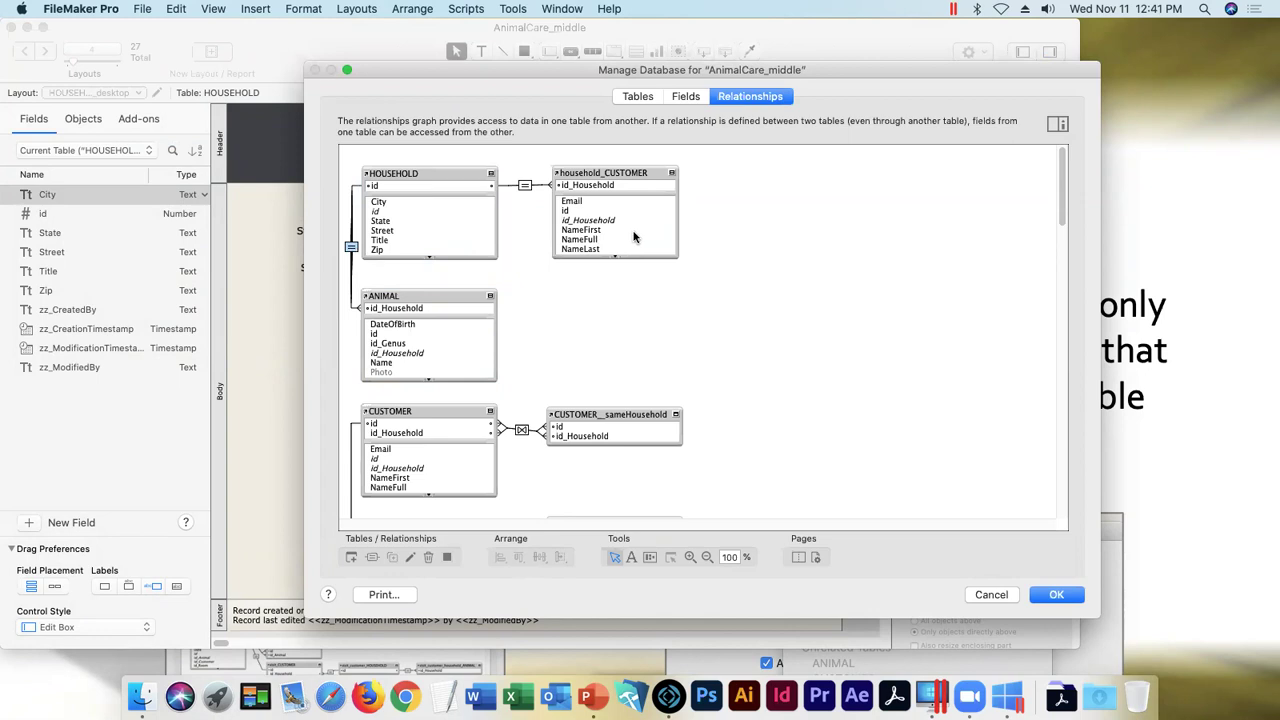
{"action": "key", "text": "Delete"}
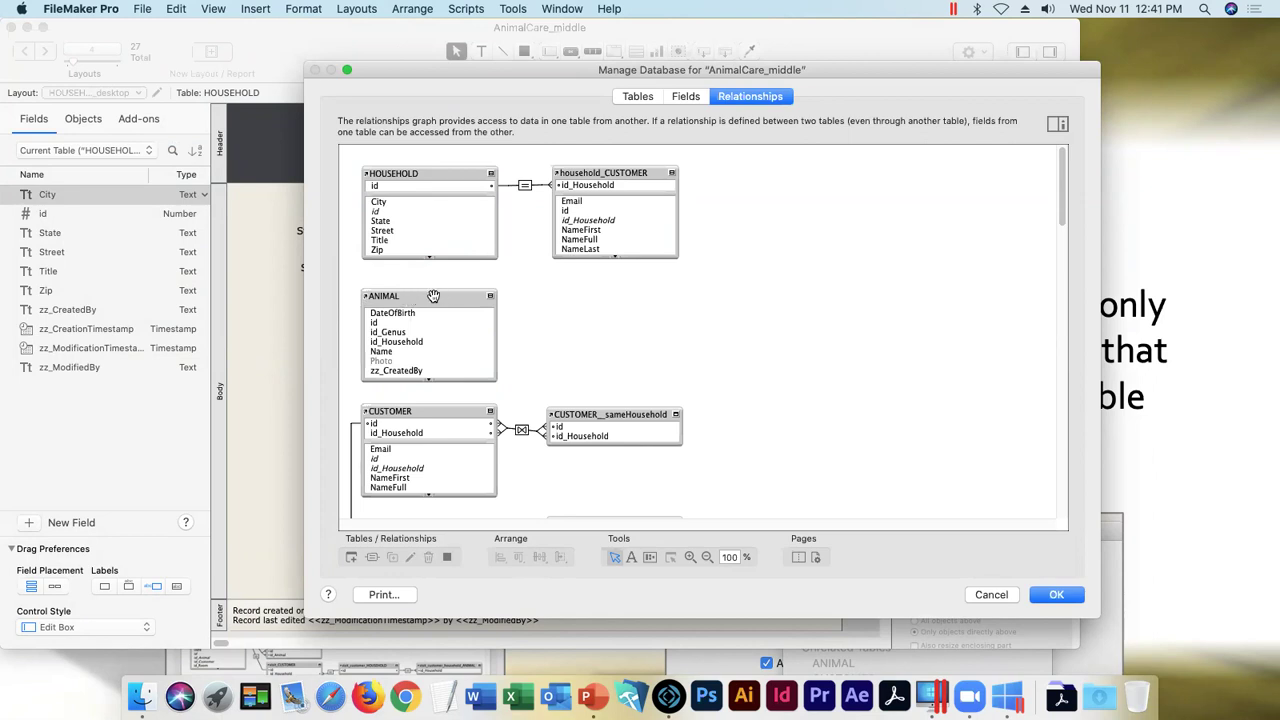
- Collapse household_CUSTOMER to its key field and duplicate the ANIMAL occurrence beneath it, naming the copy household_ANIMAL
{"action": "left_click", "coordinate": [673, 175]}
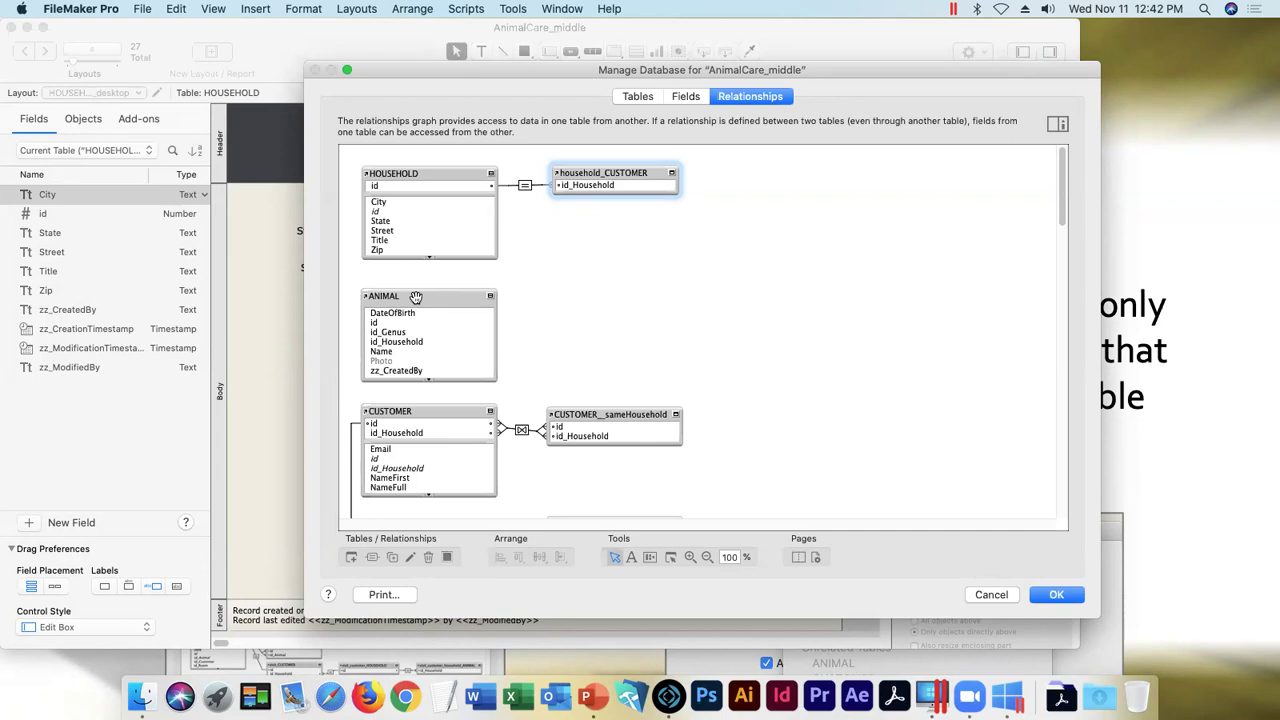
{"action": "left_click_drag", "start_coordinate": [421, 296], "coordinate": [610, 212]}
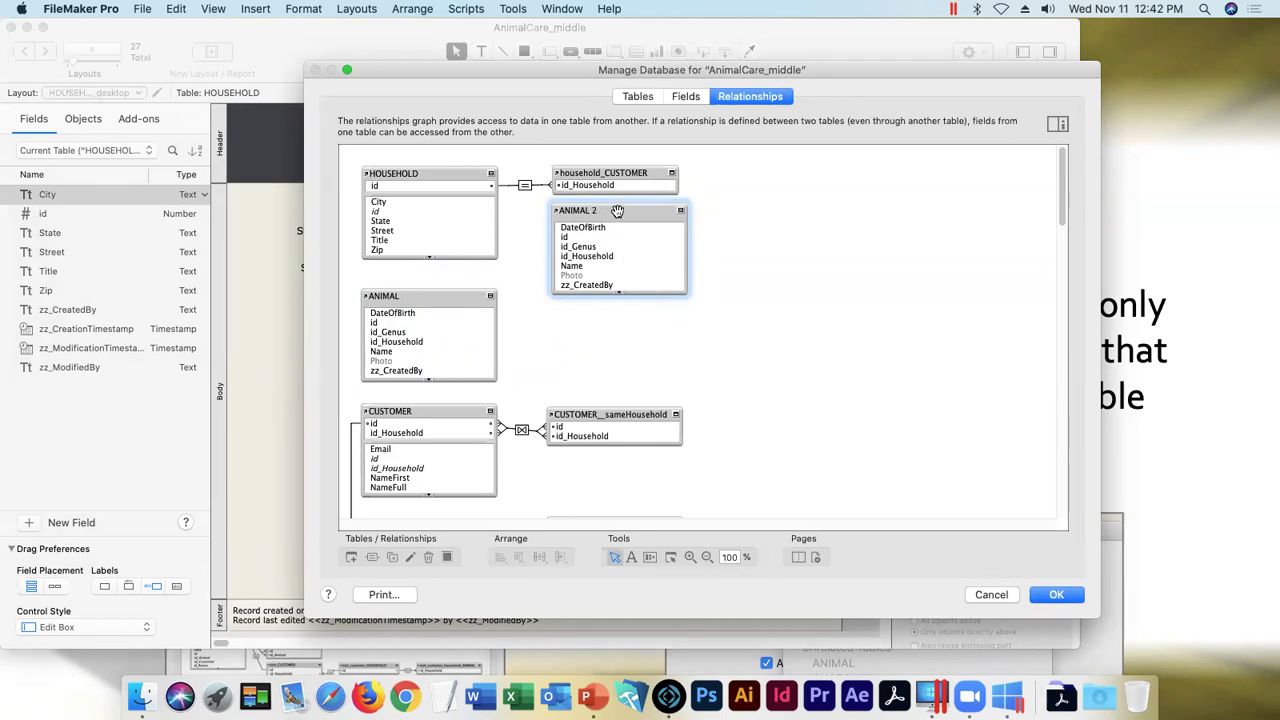
{"action": "double_click", "coordinate": [620, 213]}
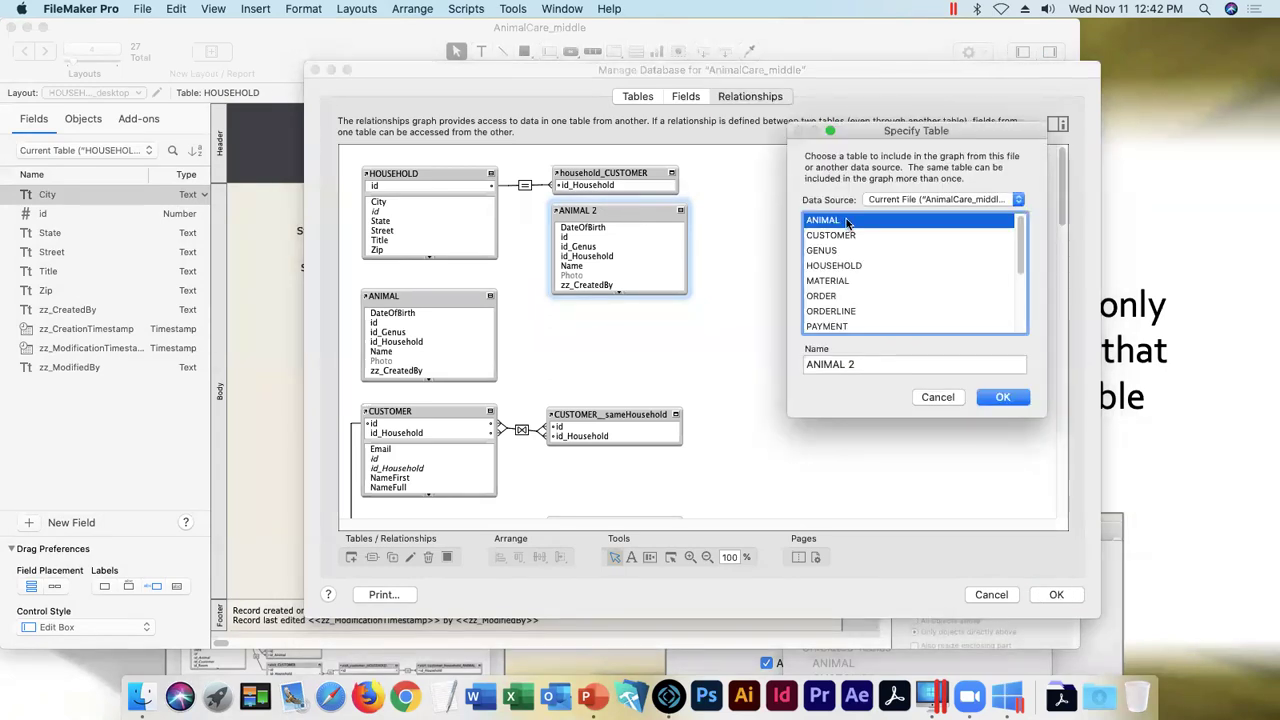
{"action": "left_click", "coordinate": [872, 365]}
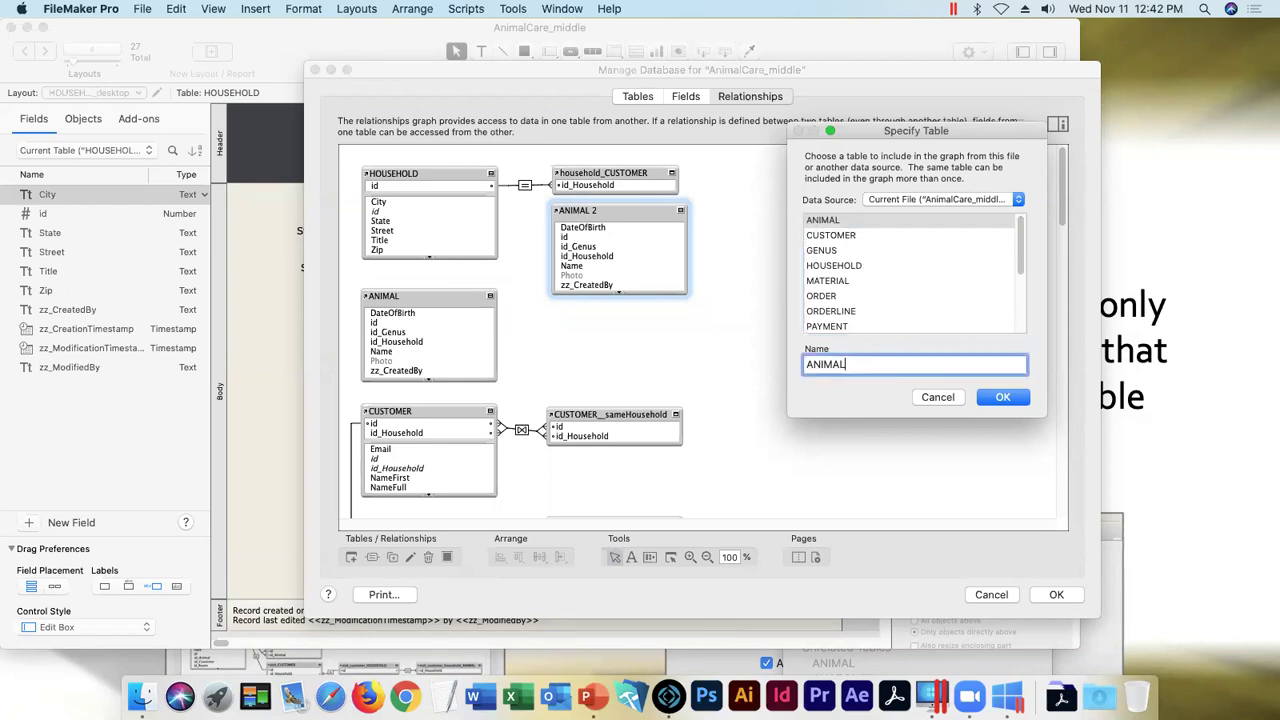
{"action": "type", "text": "household_"}
{"action": "left_click", "coordinate": [996, 394]}
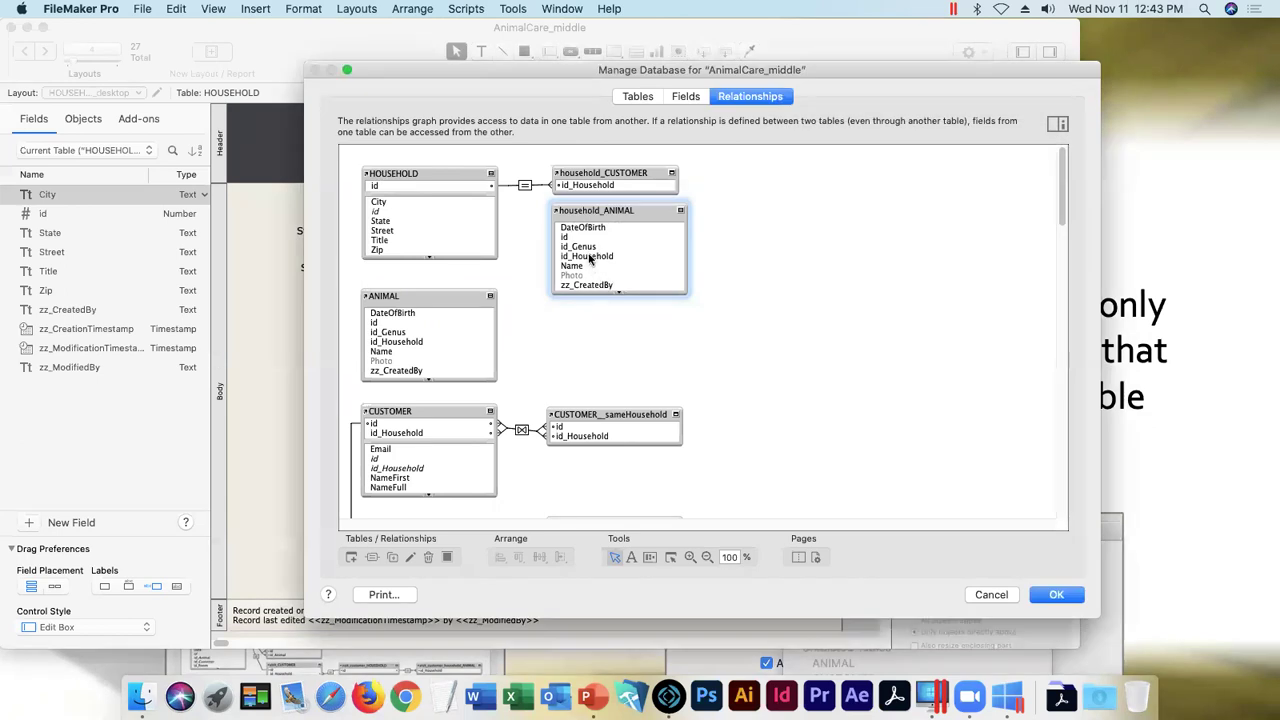
- Relate household_ANIMAL's id_Household to HOUSEHOLD's id, collapse household_ANIMAL to its key field and accept the database changes
{"action": "left_click_drag", "start_coordinate": [590, 258], "coordinate": [428, 211]}
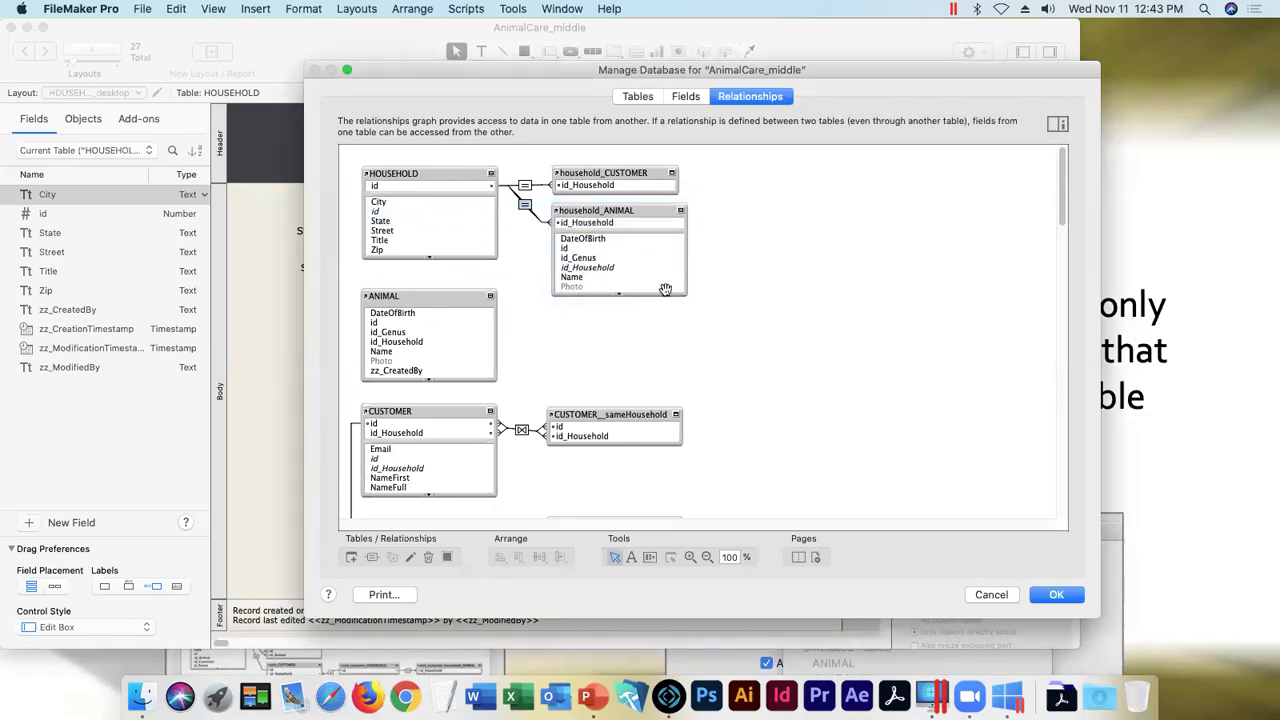
{"action": "left_click", "coordinate": [680, 210]}
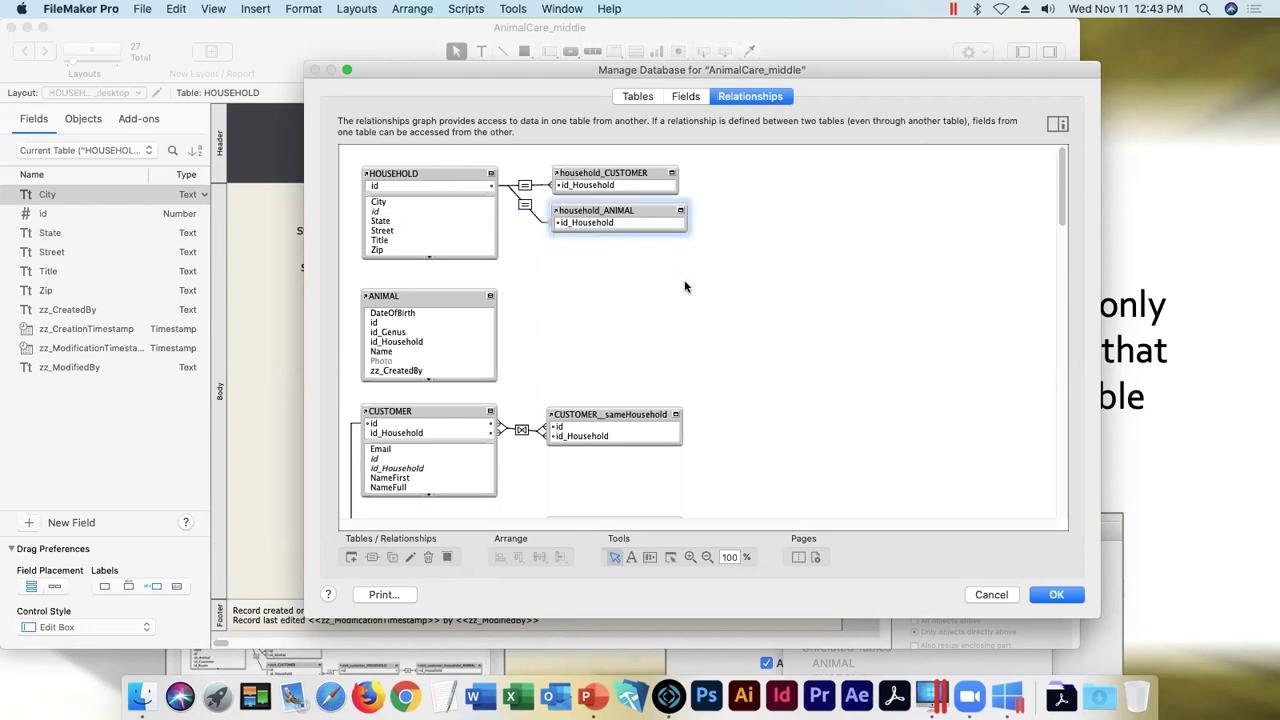
{"action": "left_click", "coordinate": [1055, 596]}
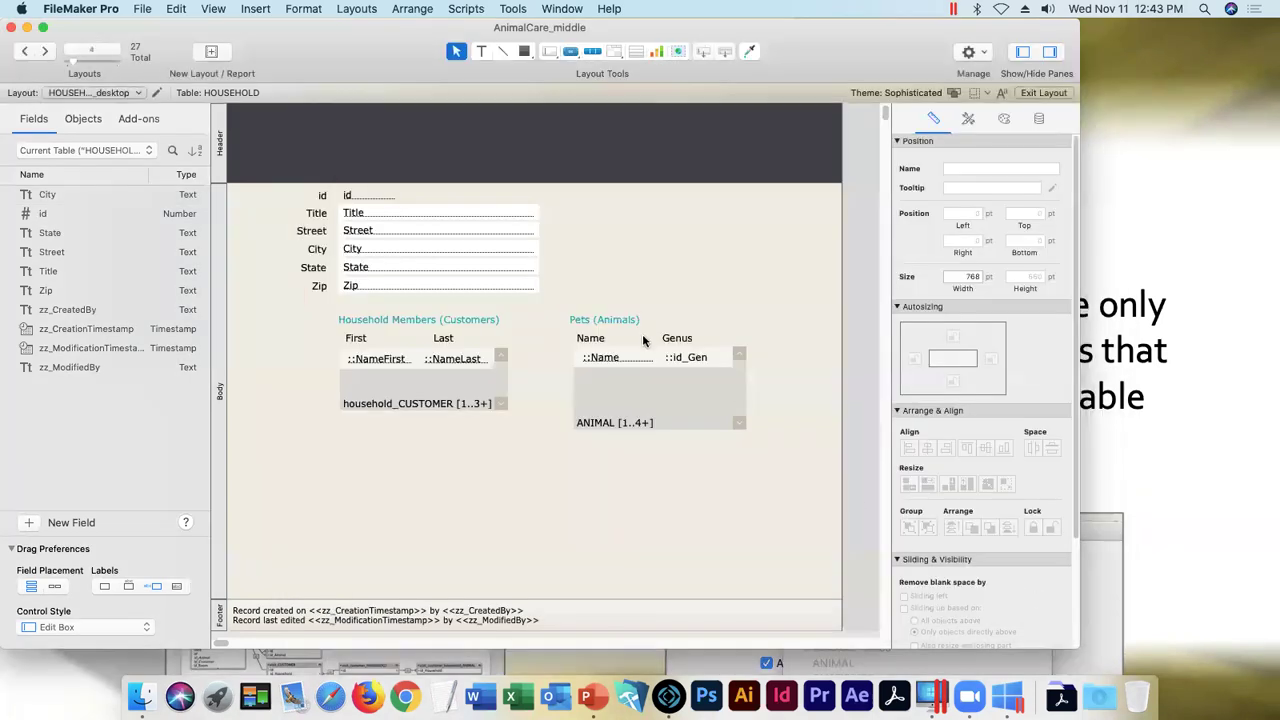
- Set the Pets (Animals) portal on the HOUSEHOLD layout to show records from household_ANIMAL
{"action": "double_click", "coordinate": [639, 396]}
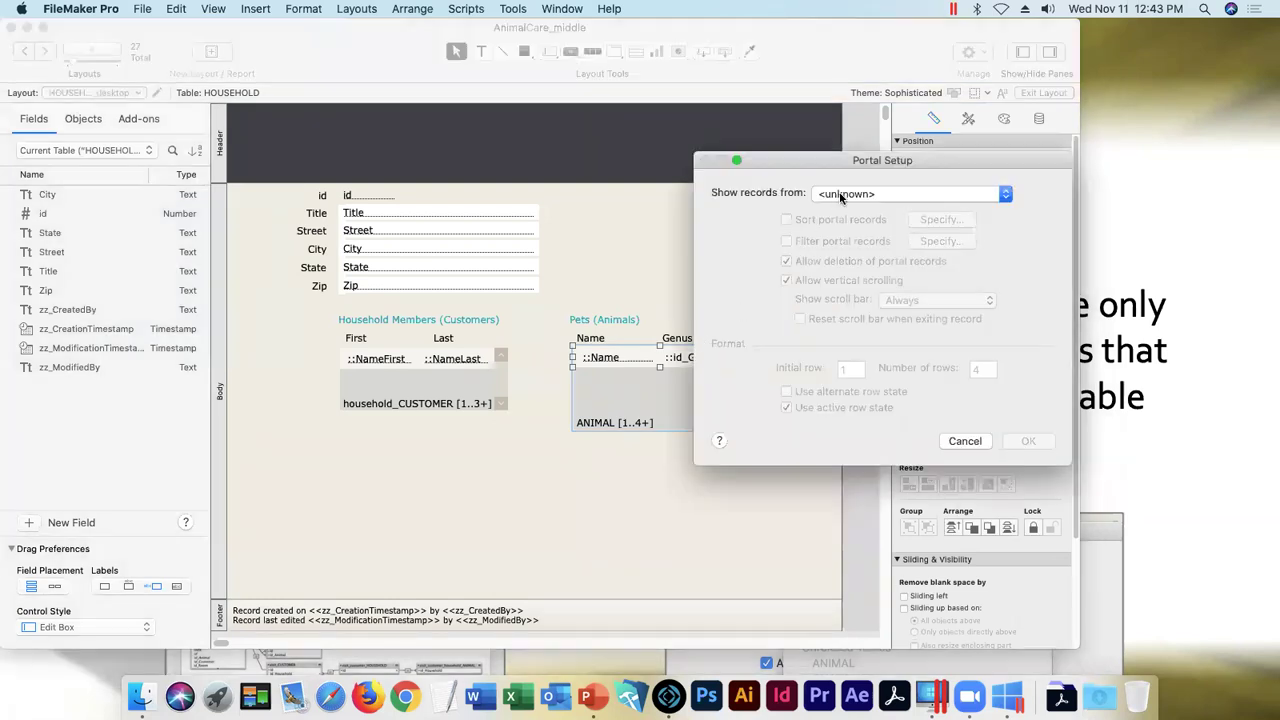
{"action": "left_click", "coordinate": [840, 196]}
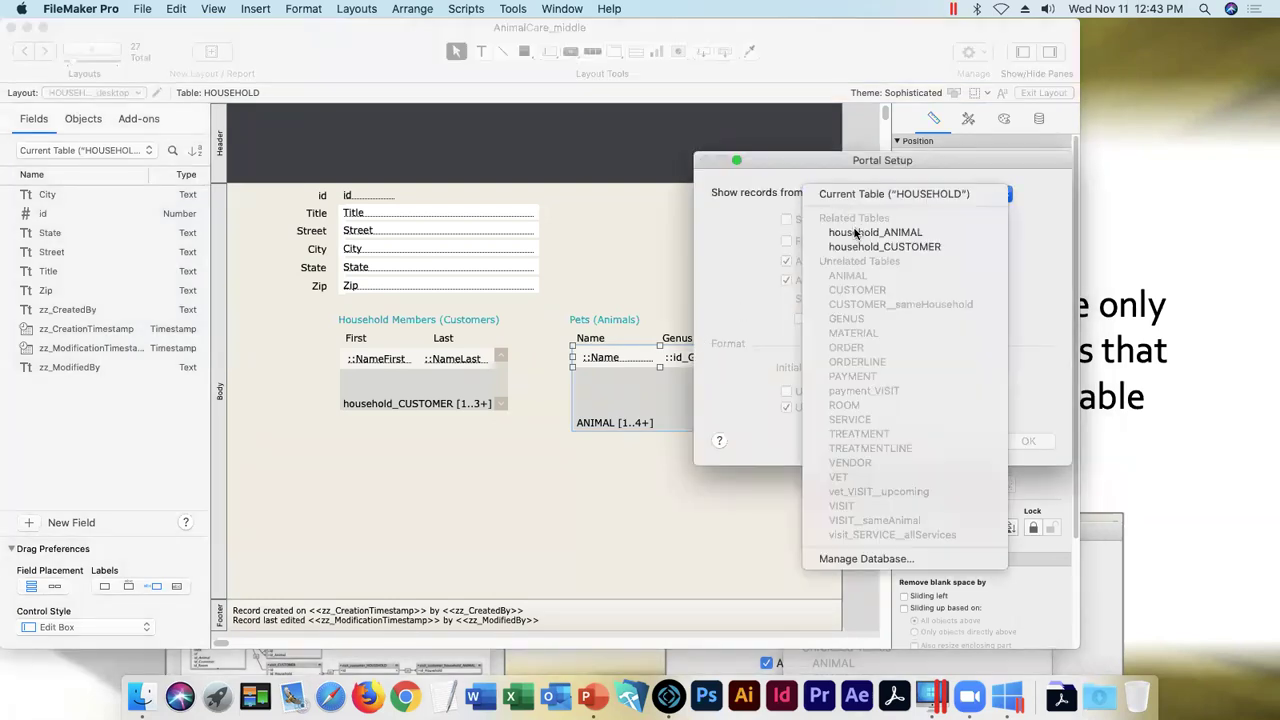
{"action": "left_click", "coordinate": [856, 236]}
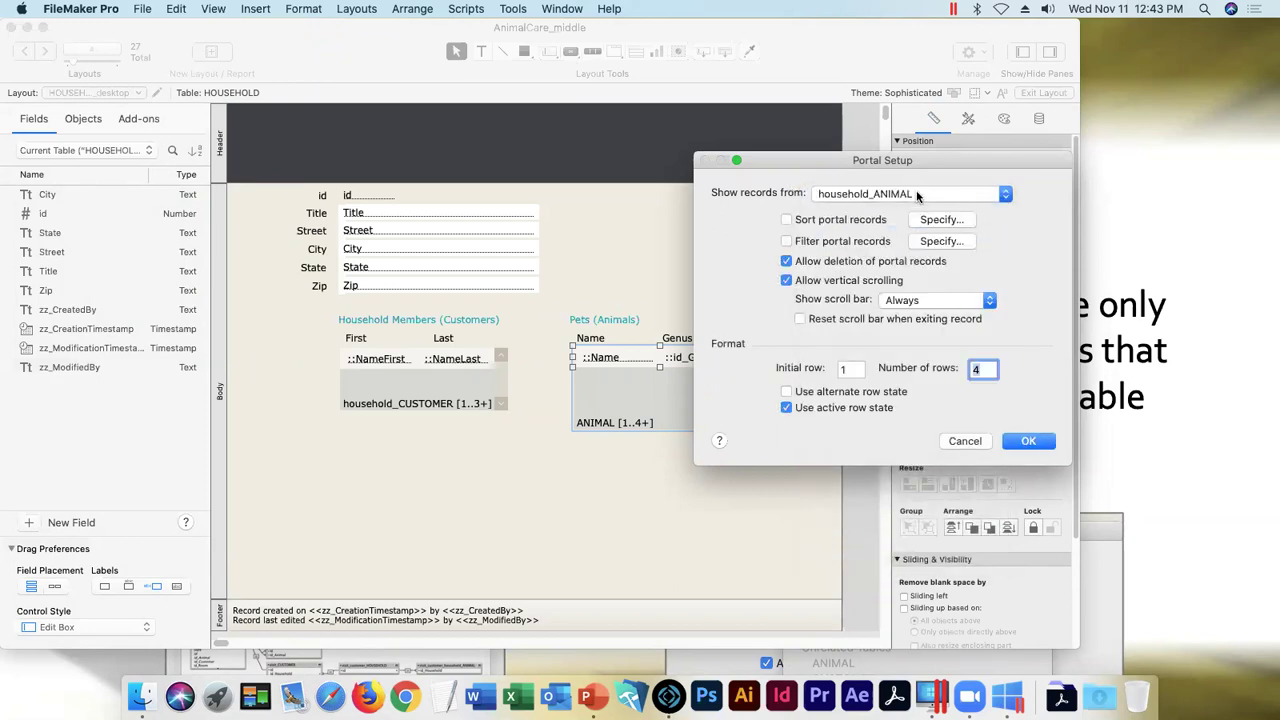
{"action": "left_click", "coordinate": [1027, 445]}
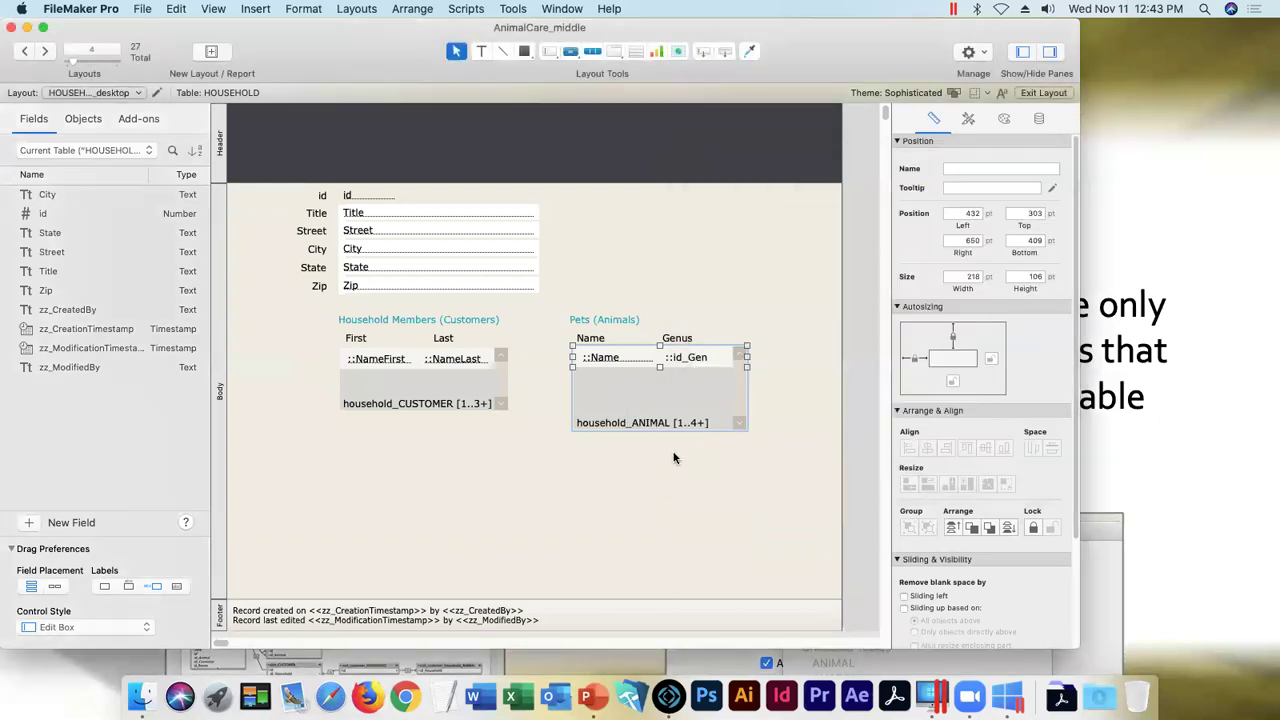
- Point the Pets portal's Name field to Name from household_ANIMAL
{"action": "double_click", "coordinate": [608, 362]}
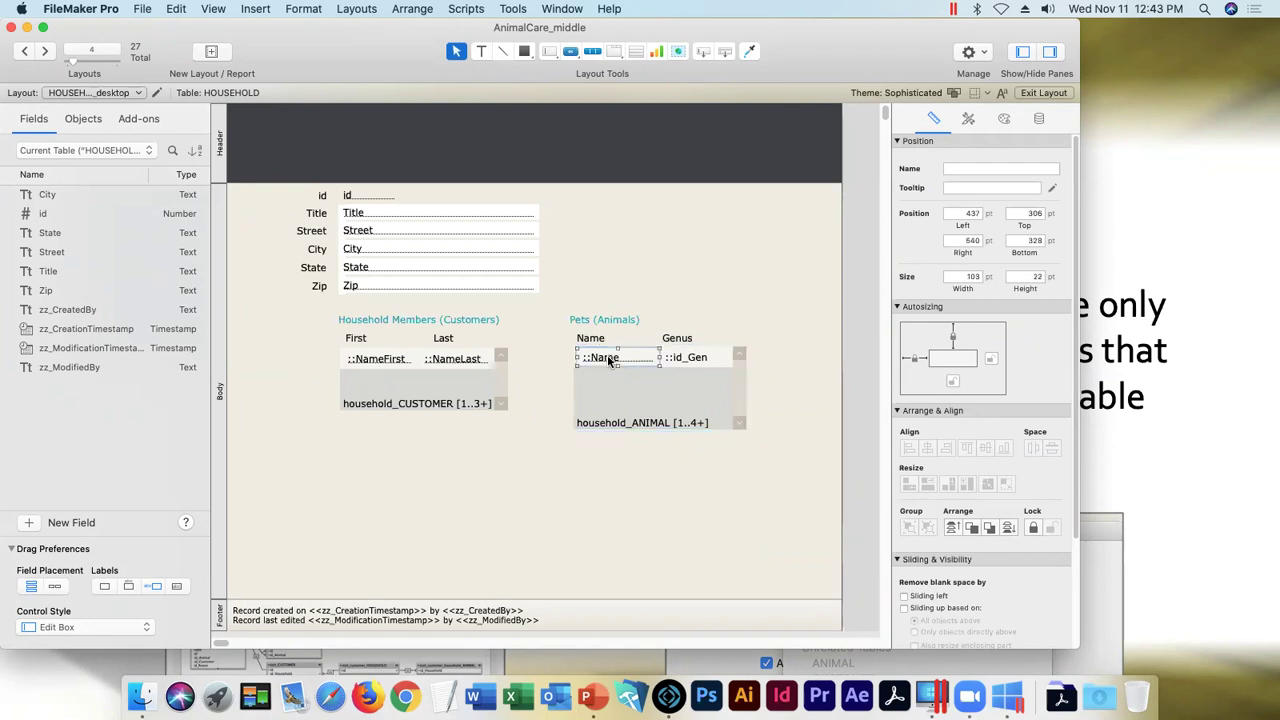
{"action": "left_click", "coordinate": [645, 258]}
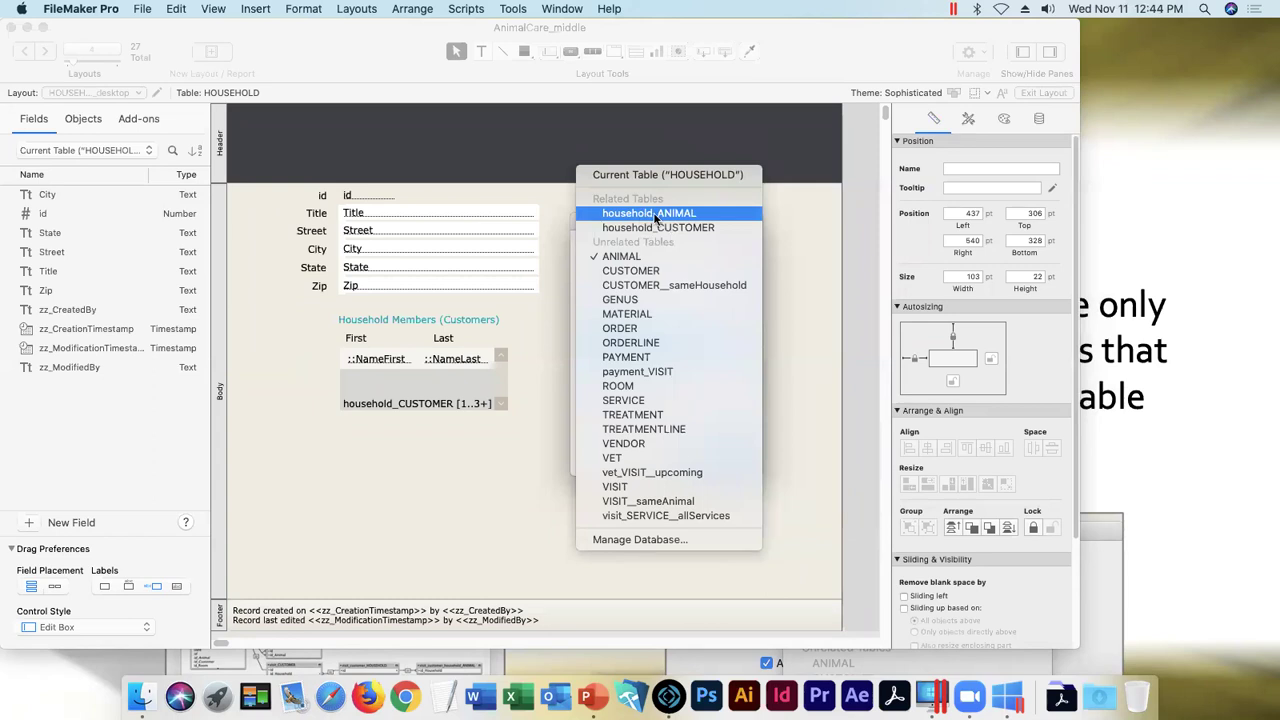
{"action": "left_click", "coordinate": [655, 216]}
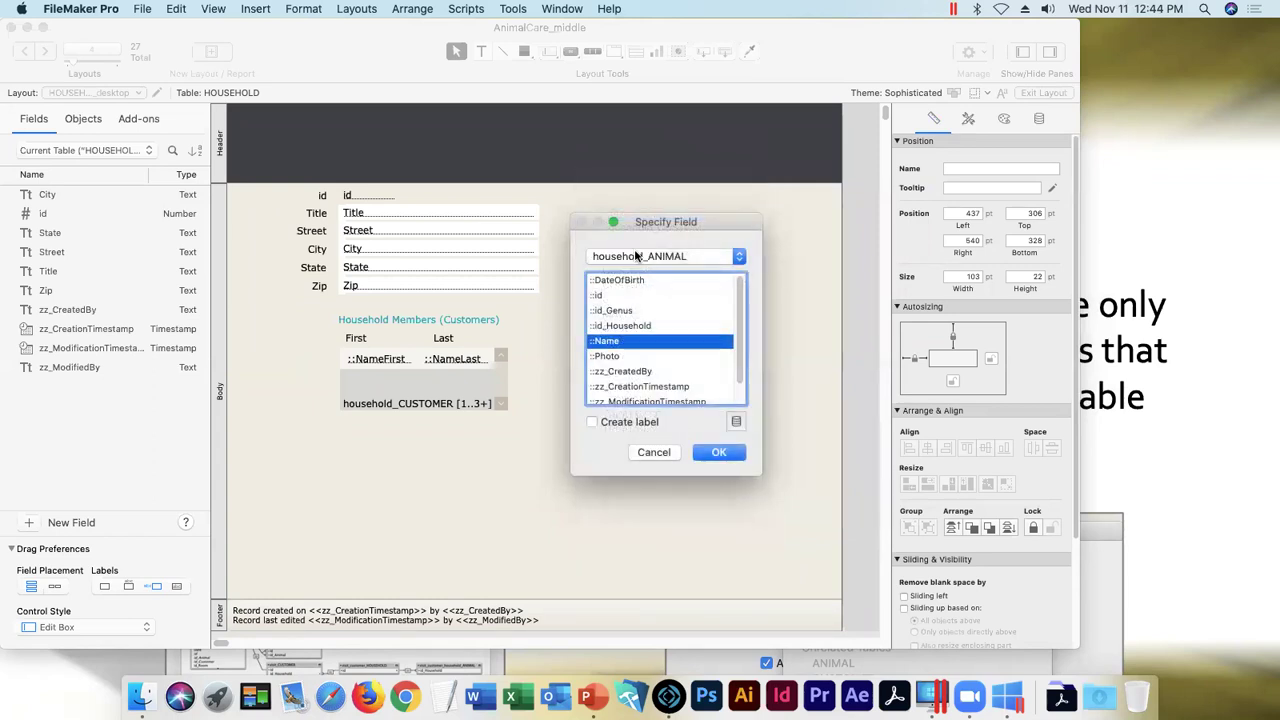
{"action": "left_click", "coordinate": [712, 452]}
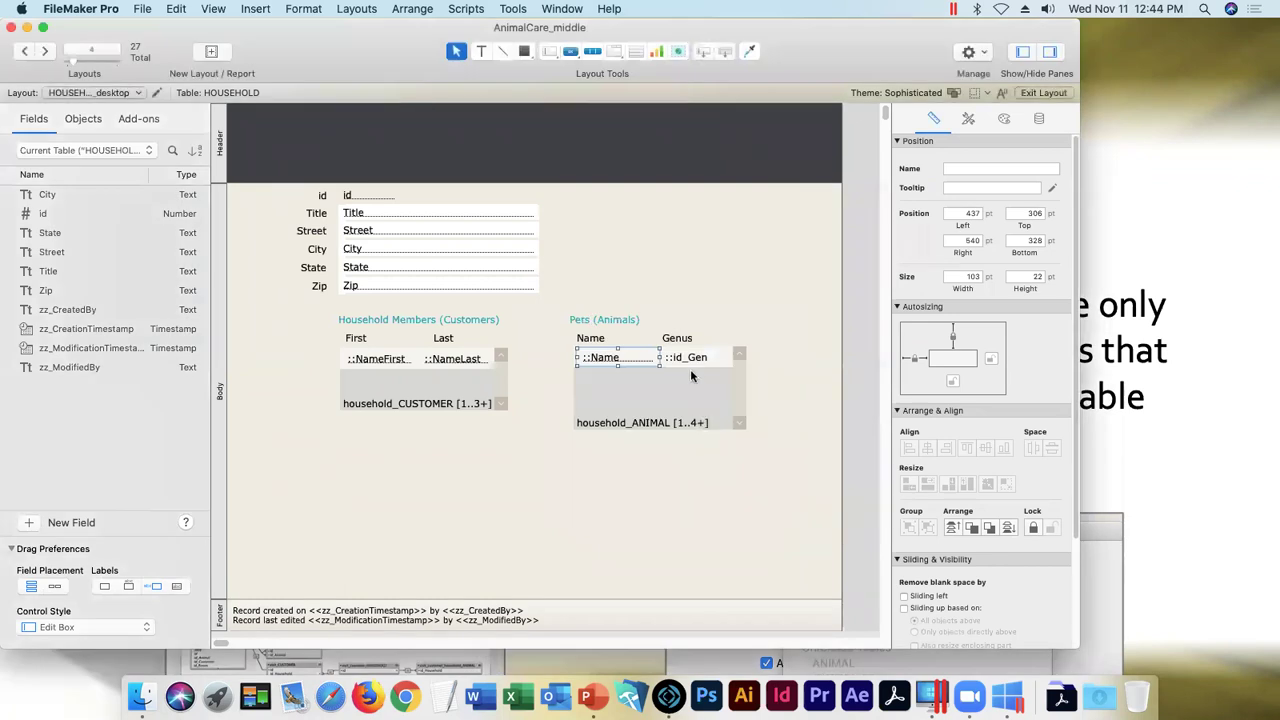
- Point the Pets portal's Genus field to id_Genus from household_ANIMAL
{"action": "left_click", "coordinate": [690, 360]}
{"action": "double_click", "coordinate": [690, 360]}
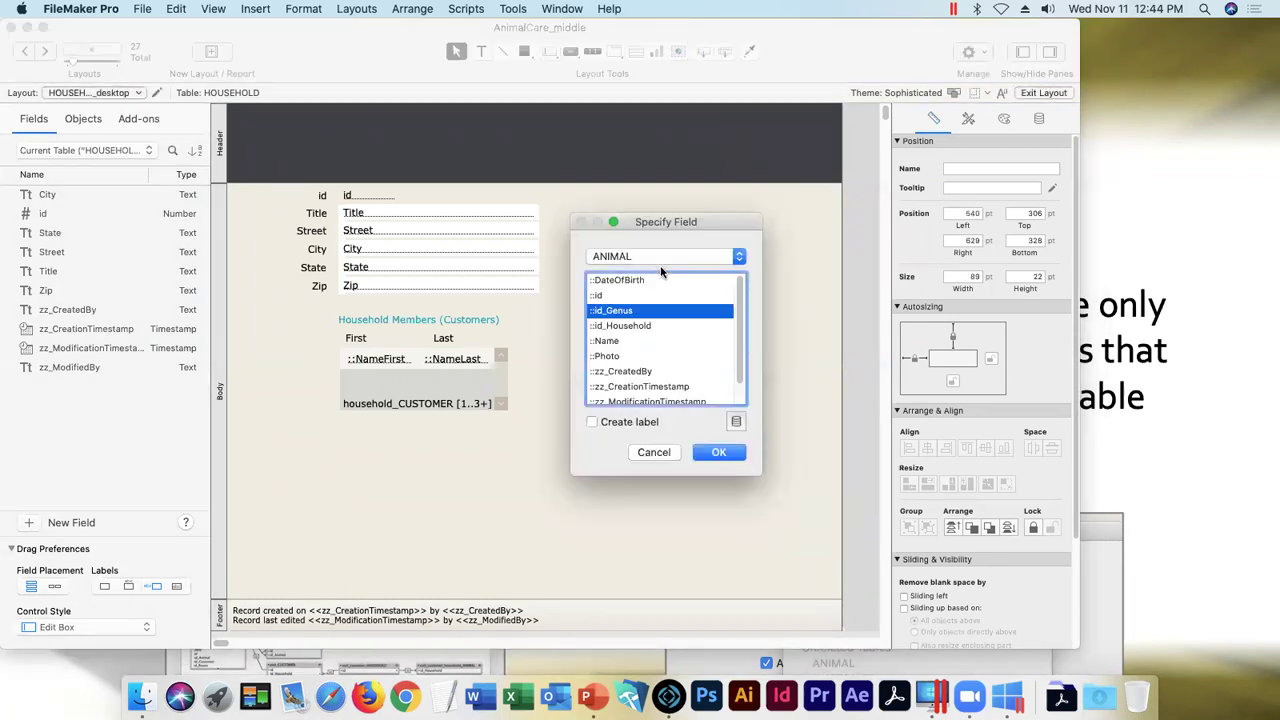
{"action": "left_click", "coordinate": [654, 258]}
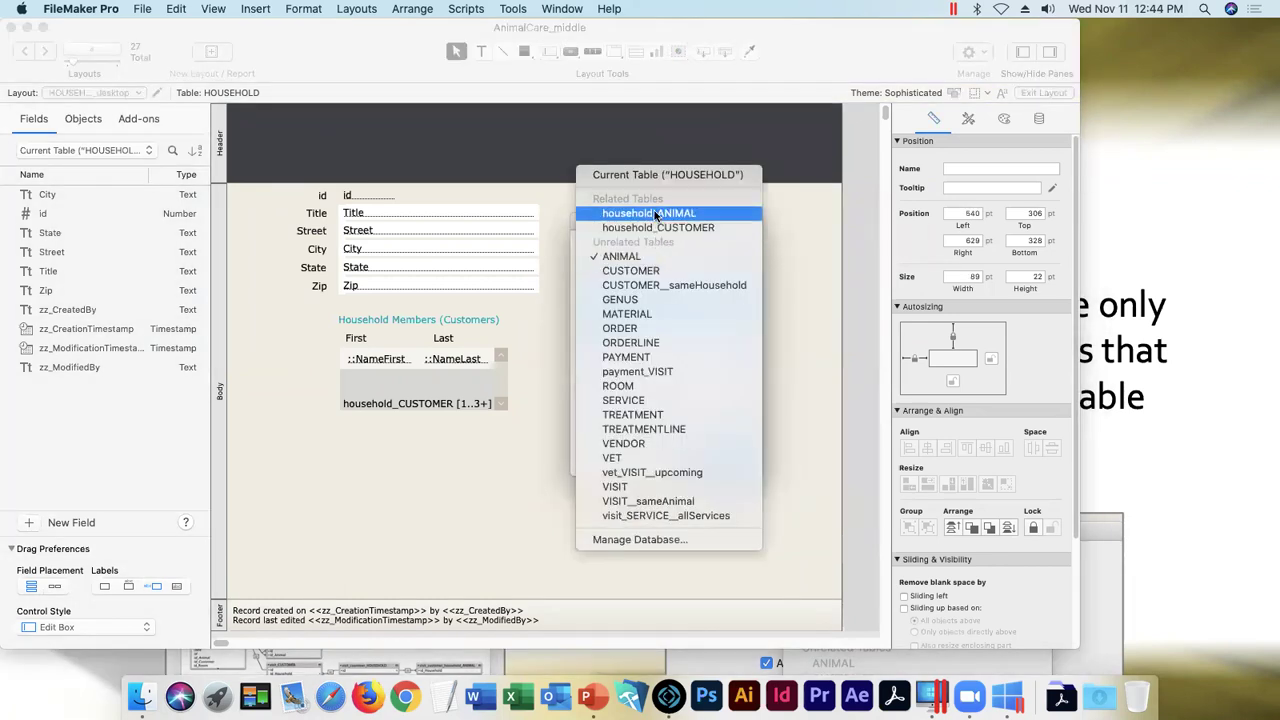
{"action": "left_click", "coordinate": [655, 214]}
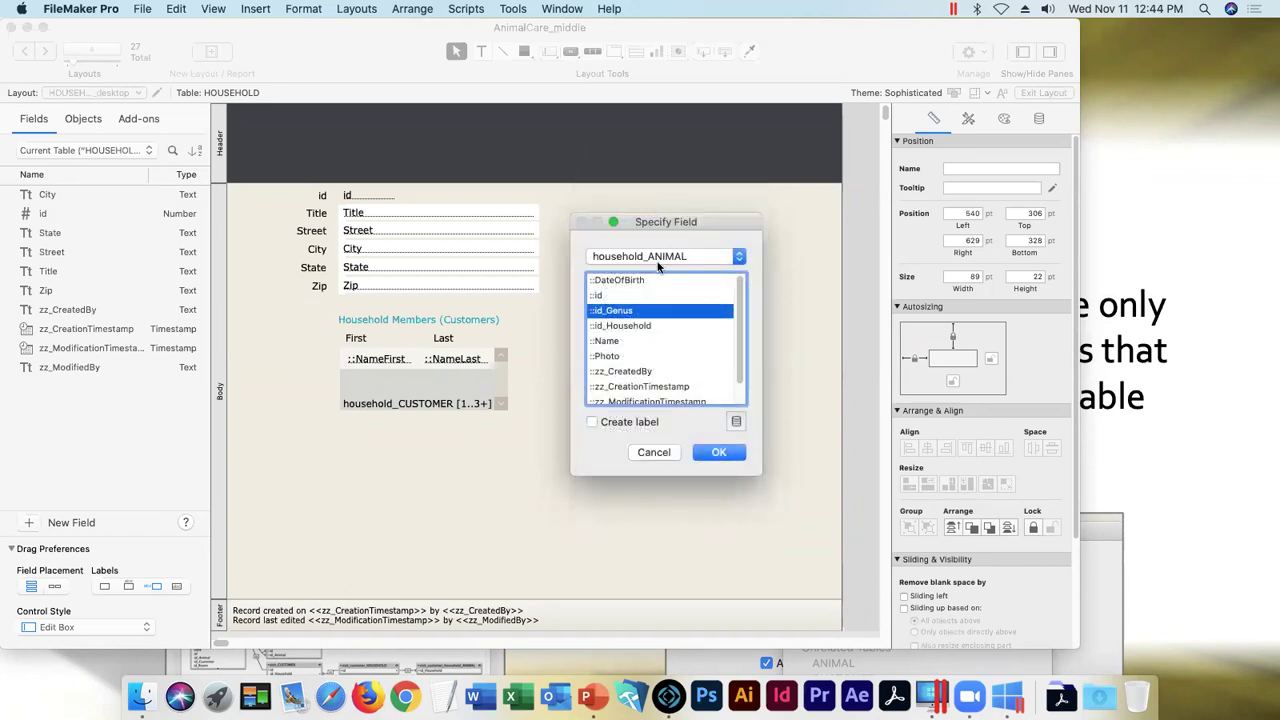
{"action": "left_click", "coordinate": [718, 452]}
- Save the HOUSEHOLD layout and check the Pets portal on the household records in Browse mode
{"action": "left_click", "coordinate": [1043, 92]}
{"action": "left_click", "coordinate": [829, 235]}
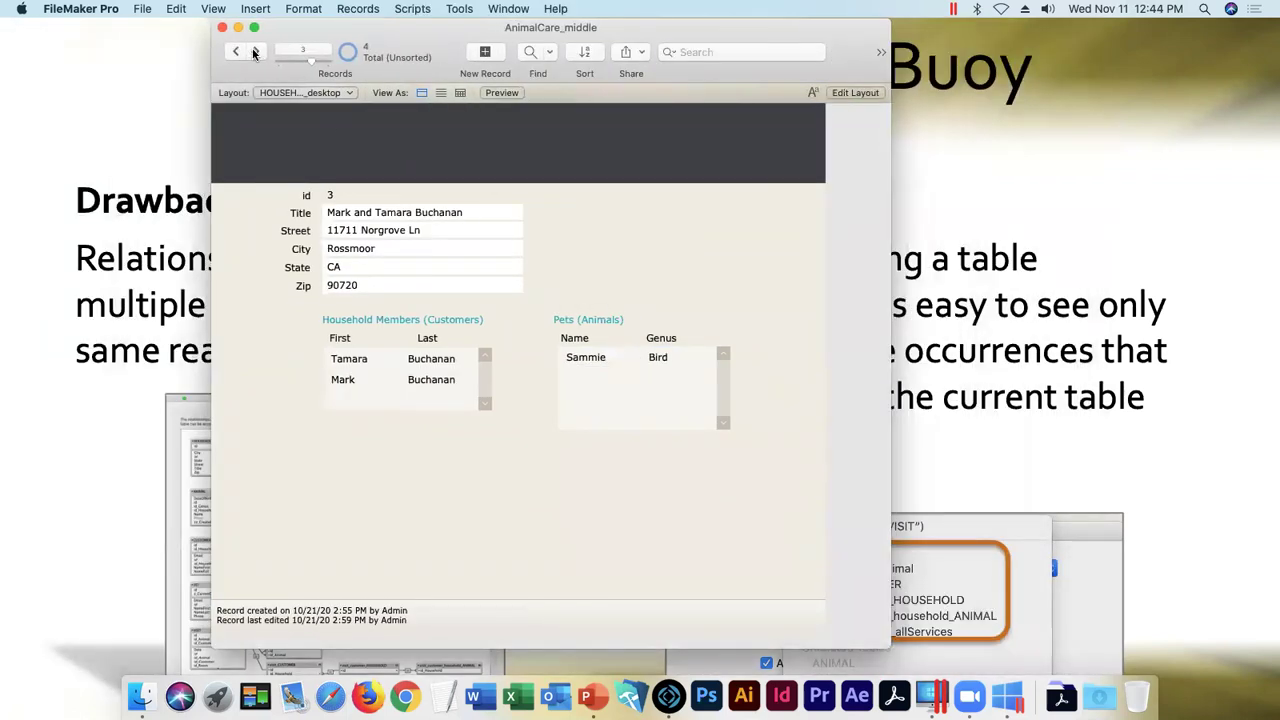
{"action": "left_click", "coordinate": [254, 53]}
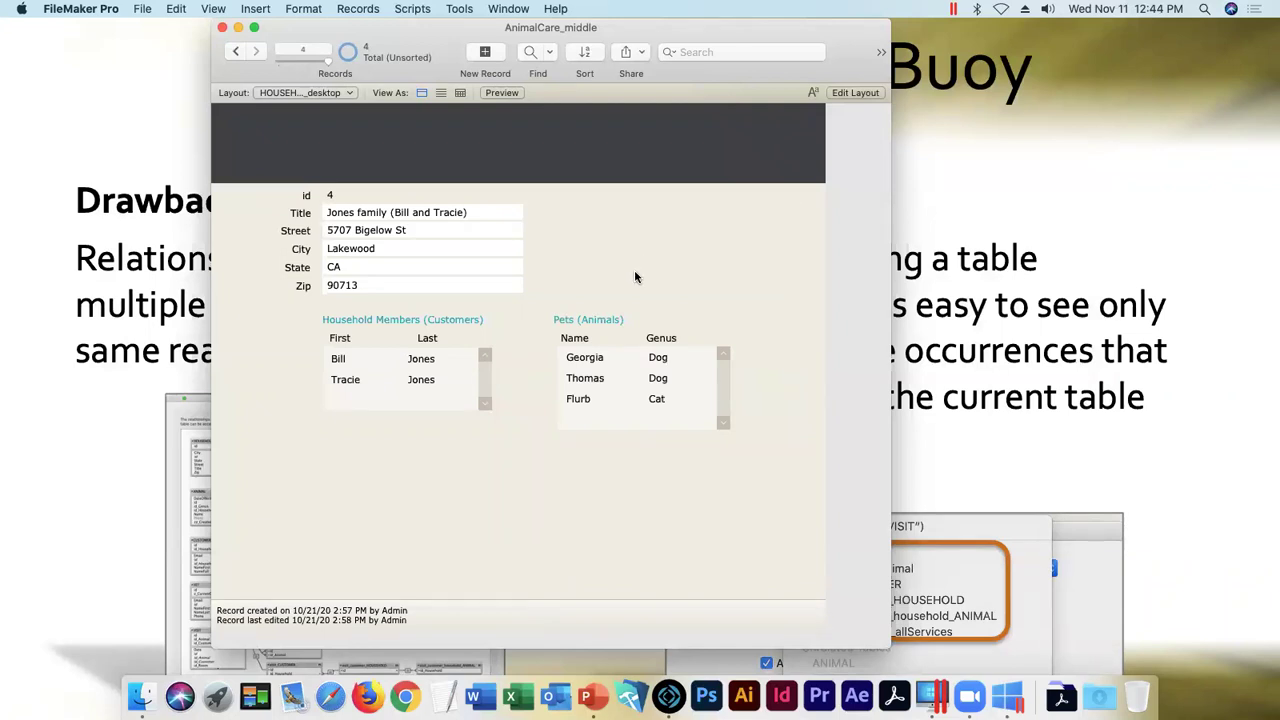
- Return to Layout mode, go to the MATERIAL_desktop layout and select its Vendor portal
{"action": "left_click", "coordinate": [856, 93]}
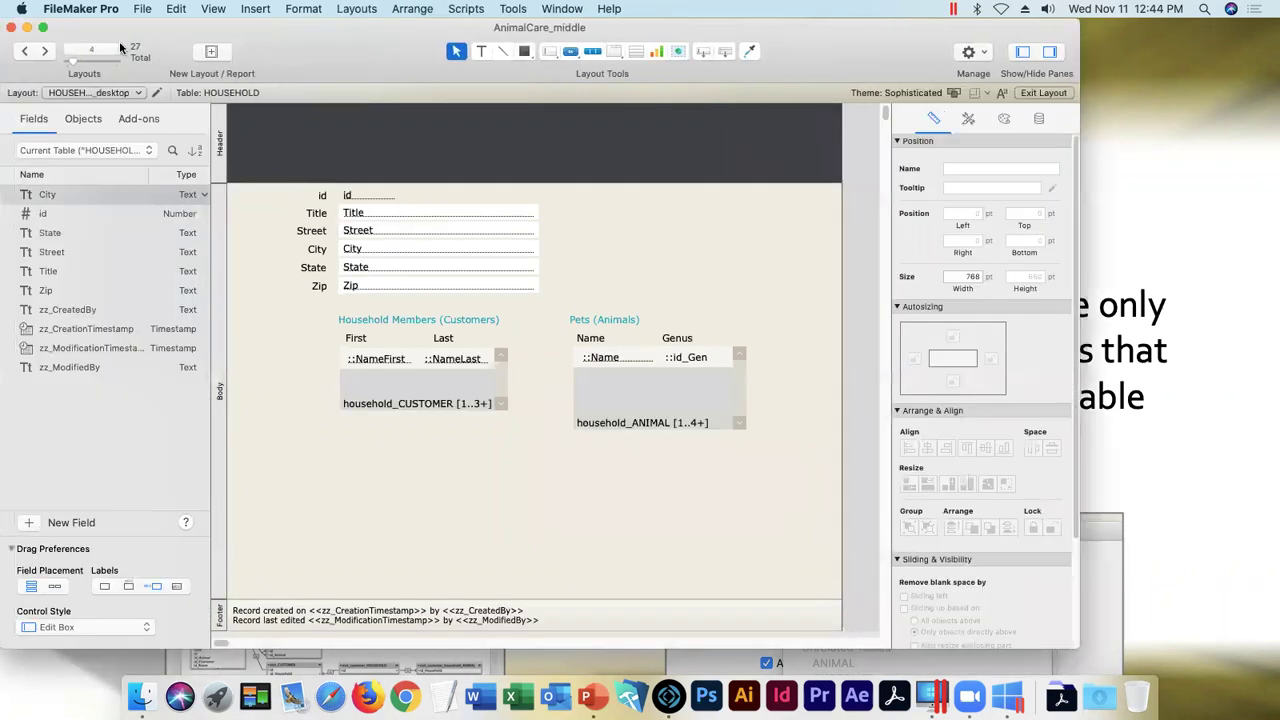
{"action": "left_click", "coordinate": [44, 51]}
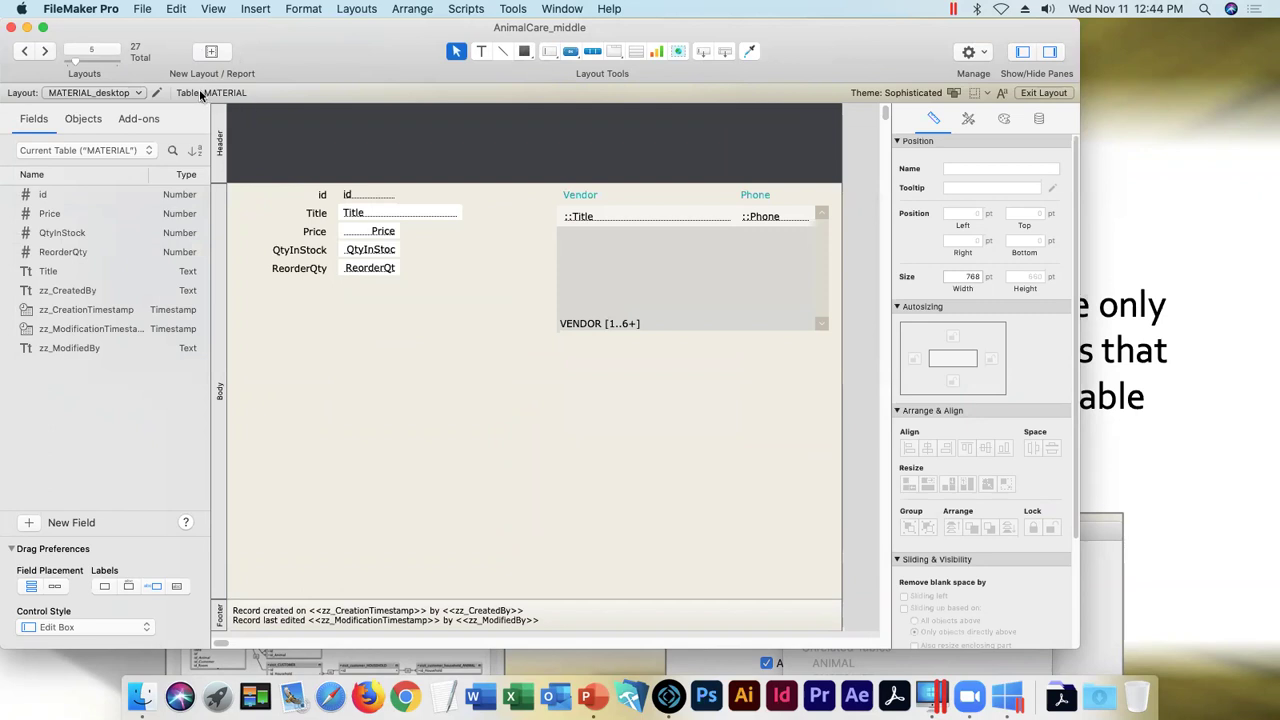
{"action": "left_click", "coordinate": [666, 293]}
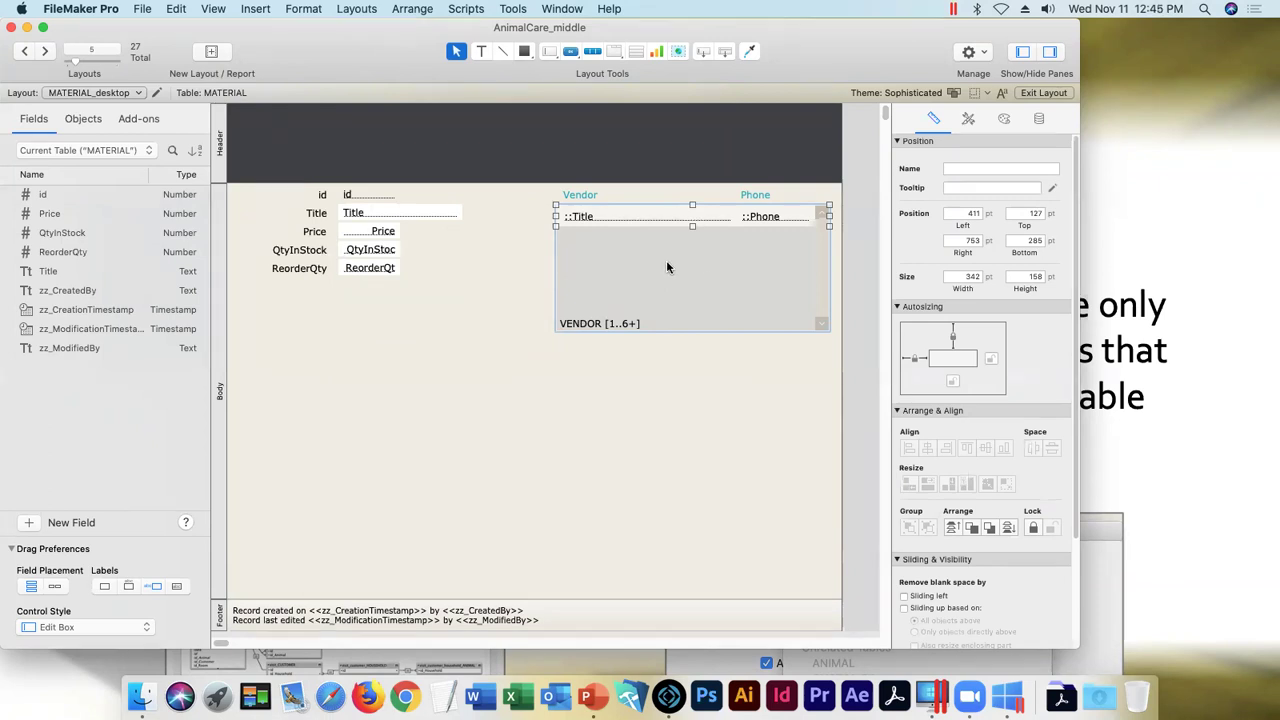
- Open the relationships graph and delete the relationship between MATERIAL and VENDOR
{"action": "left_click", "coordinate": [146, 9]}
{"action": "mouse_move", "coordinate": [172, 137]}
{"action": "left_click", "coordinate": [372, 138]}
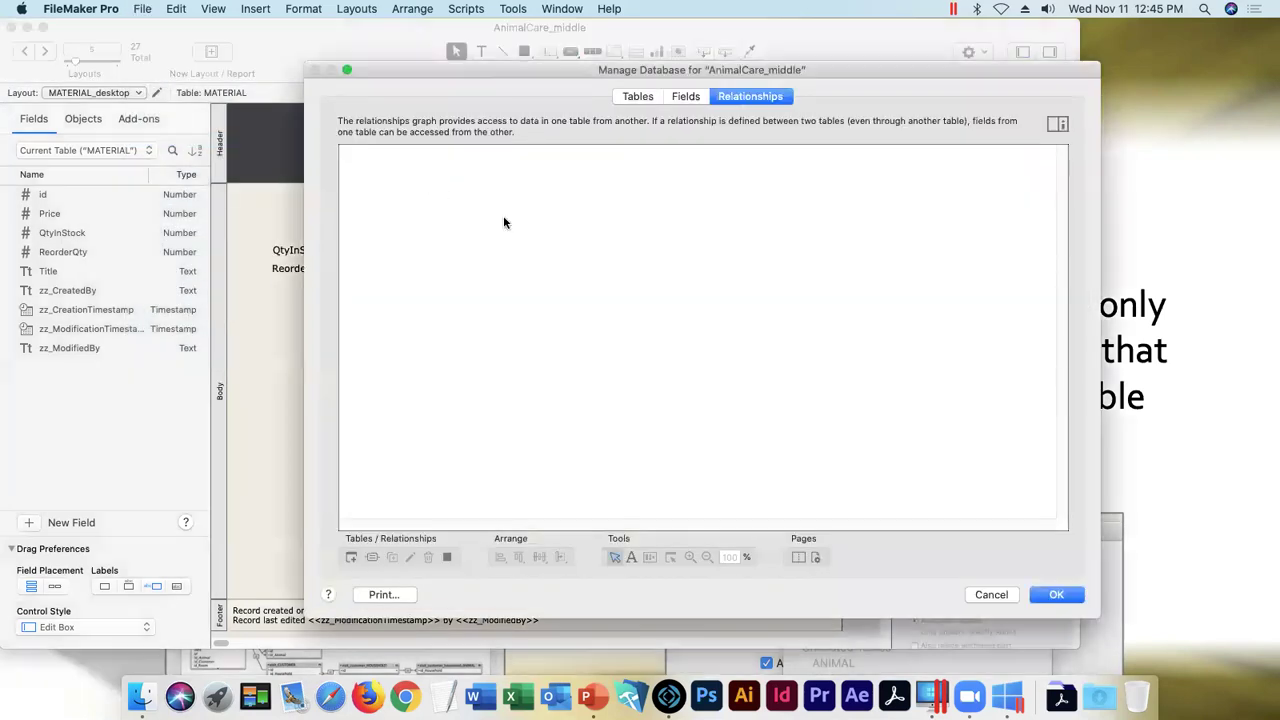
{"action": "left_click_drag", "start_coordinate": [1063, 193], "coordinate": [1076, 371]}
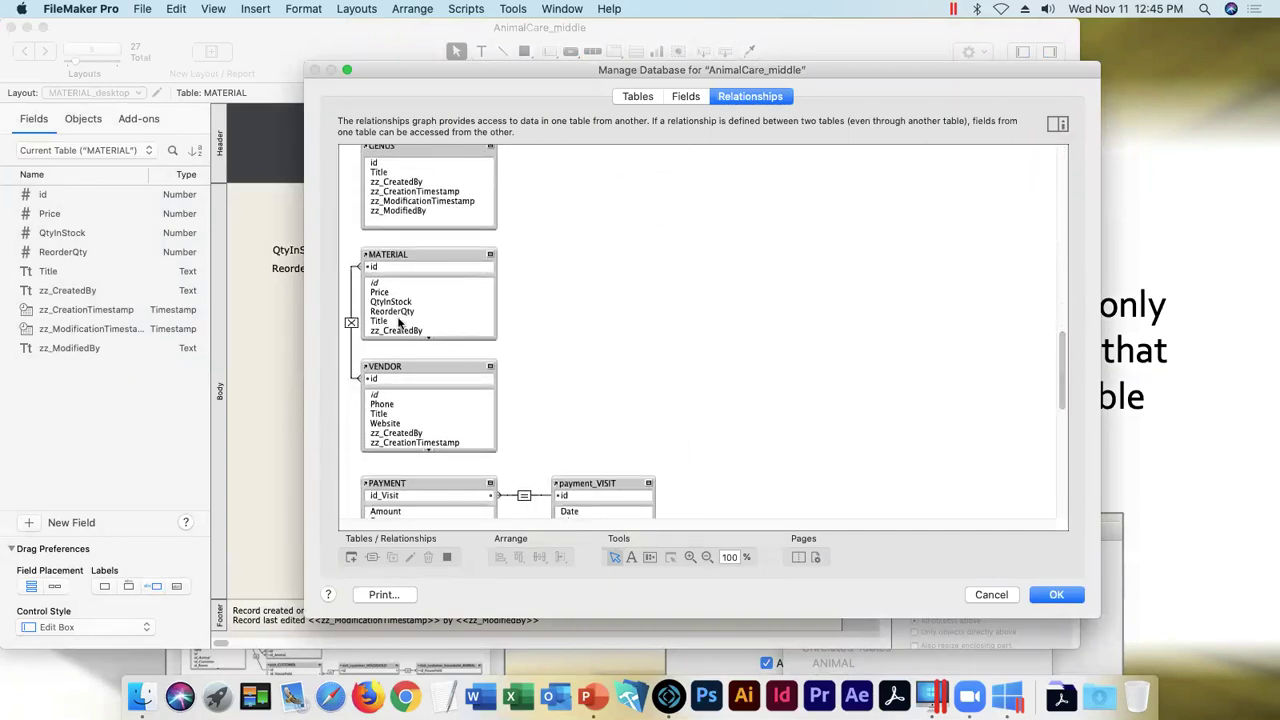
{"action": "left_click_drag", "start_coordinate": [405, 241], "coordinate": [430, 440]}
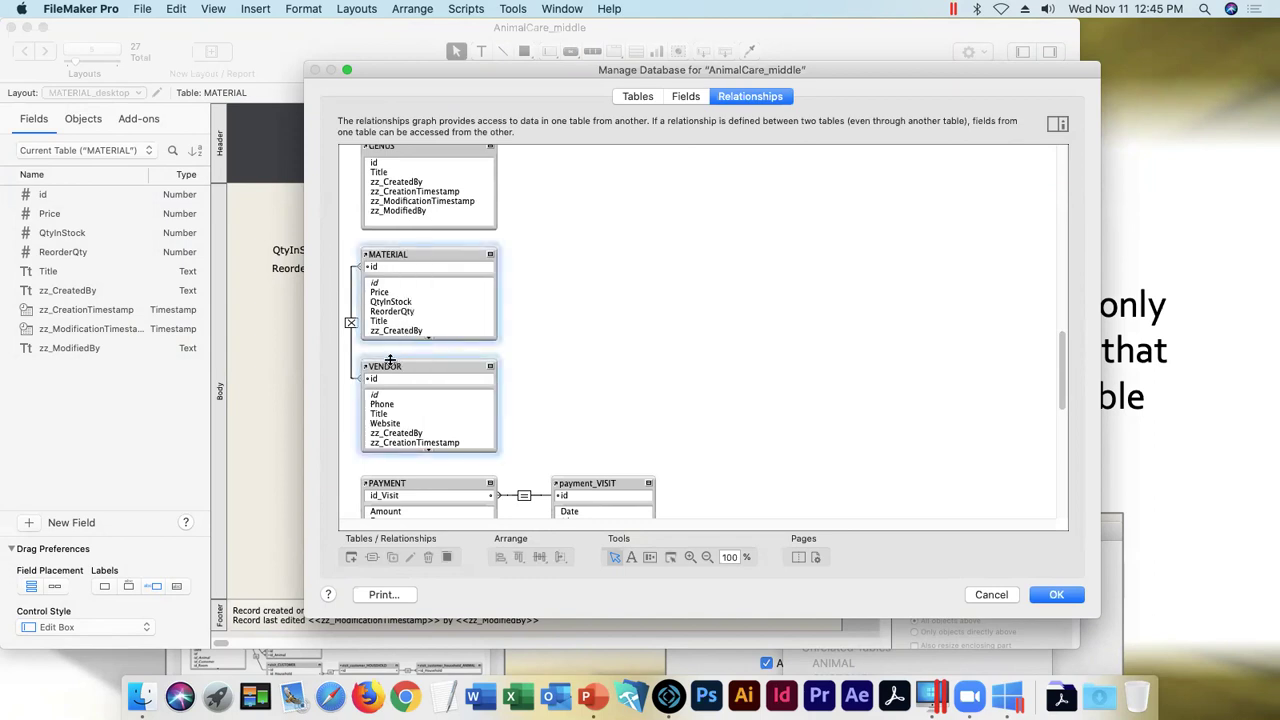
{"action": "left_click", "coordinate": [352, 328]}
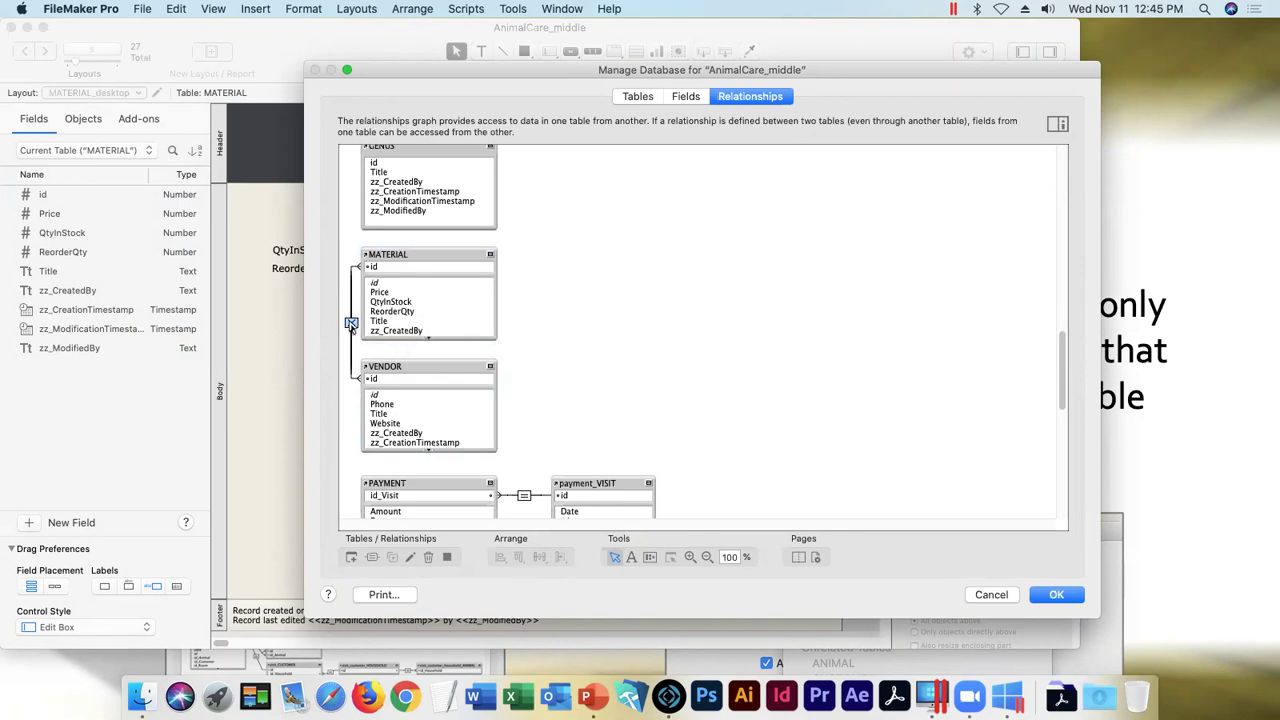
{"action": "key", "text": "Delete"}
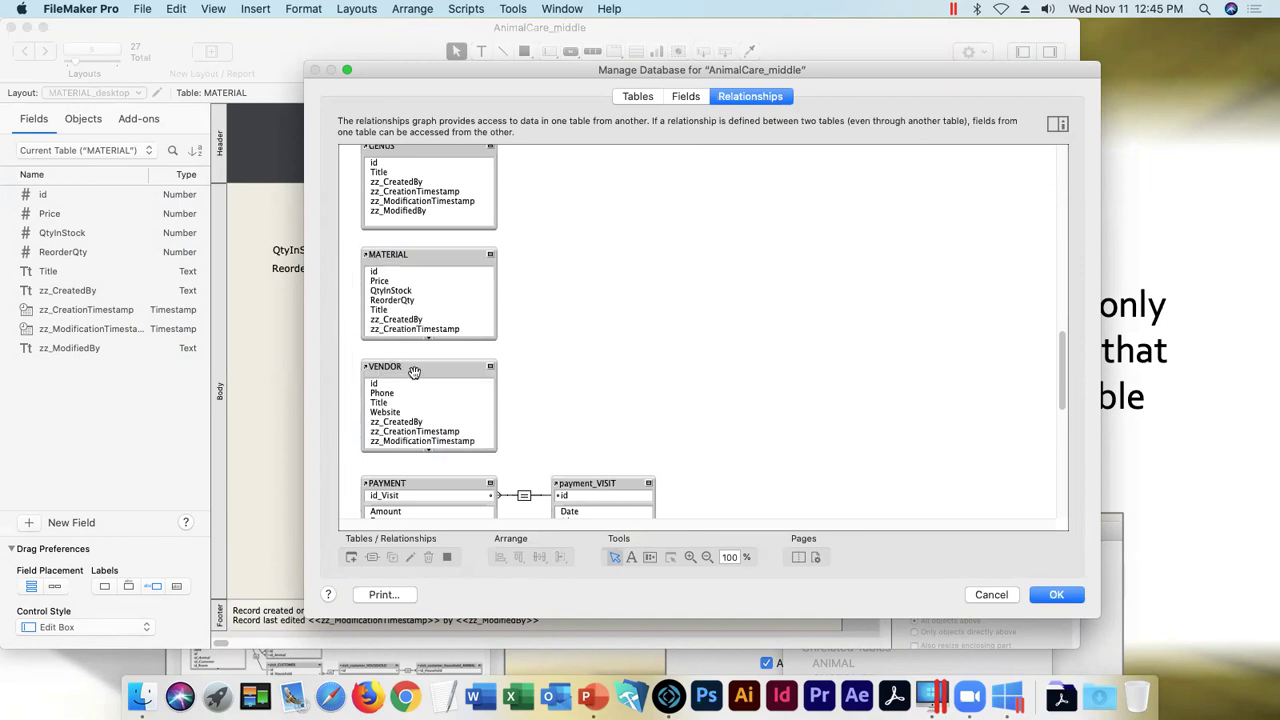
- Duplicate the VENDOR table occurrence and place the copy beside MATERIAL in the relationships graph
{"action": "left_click", "coordinate": [408, 254]}
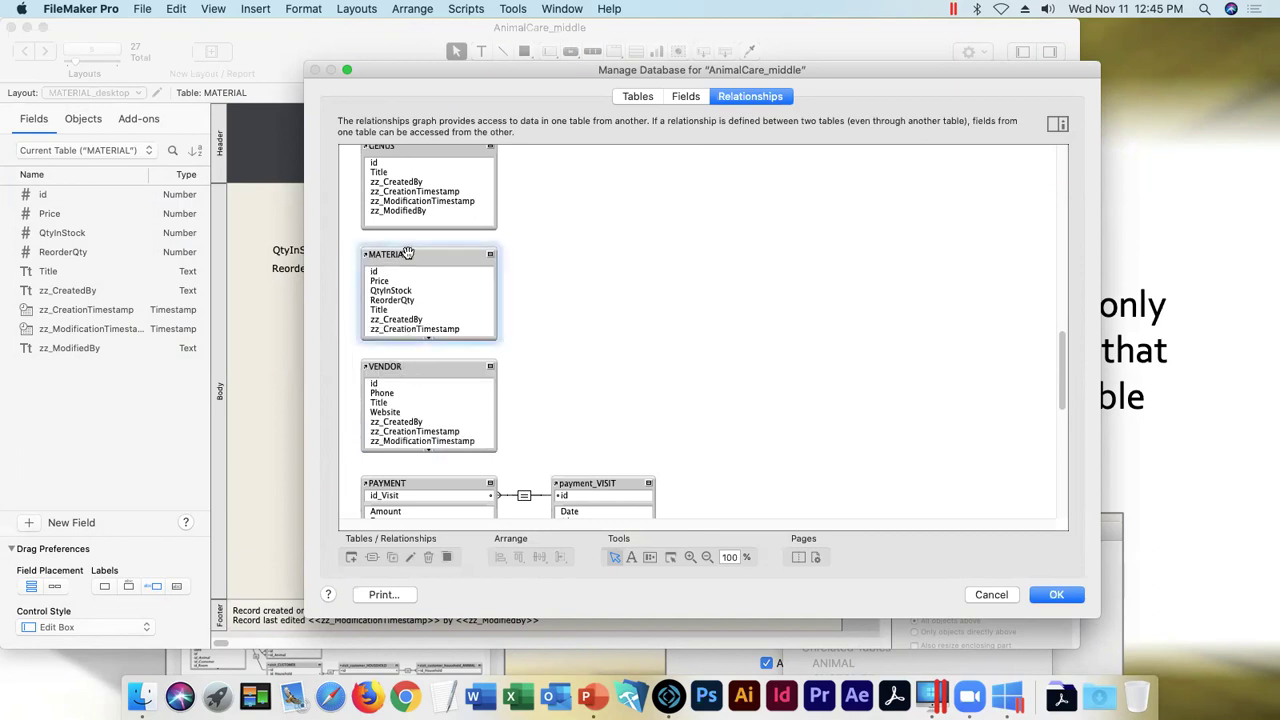
{"action": "left_click", "coordinate": [595, 257]}
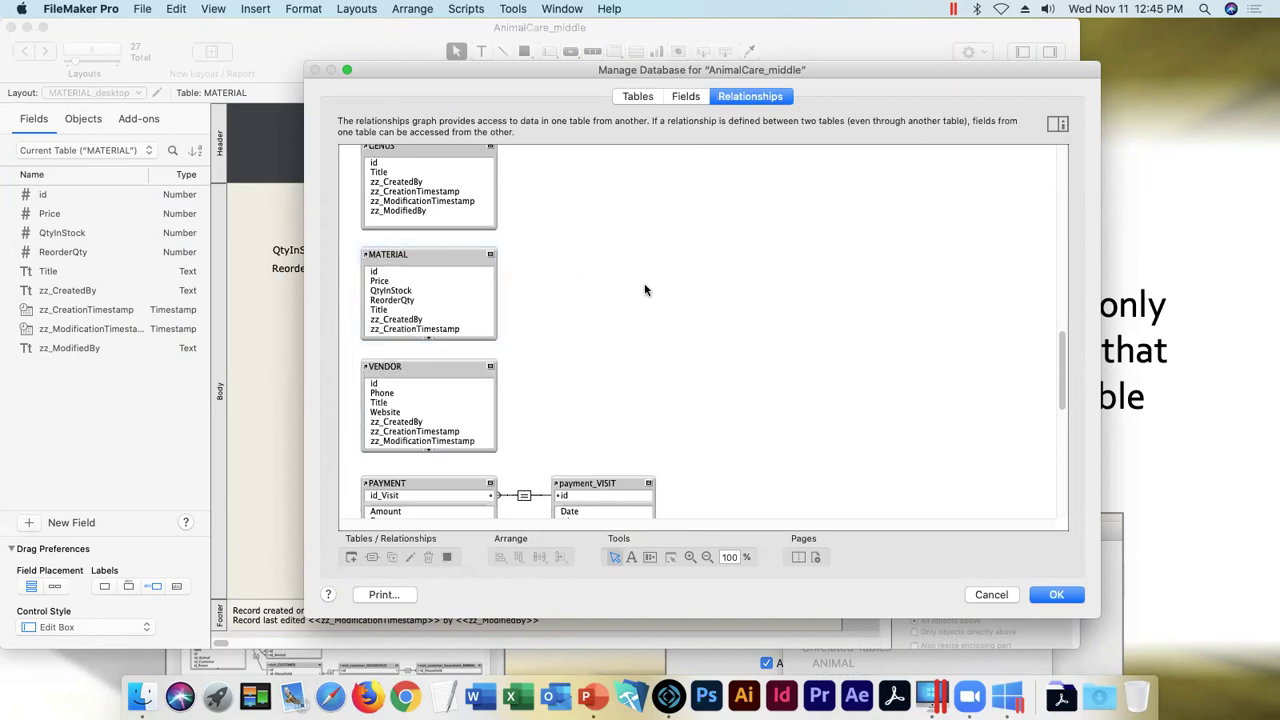
{"action": "left_click", "coordinate": [417, 366]}
{"action": "key", "text": "super+d"}
{"action": "left_click_drag", "start_coordinate": [420, 362], "coordinate": [598, 255]}
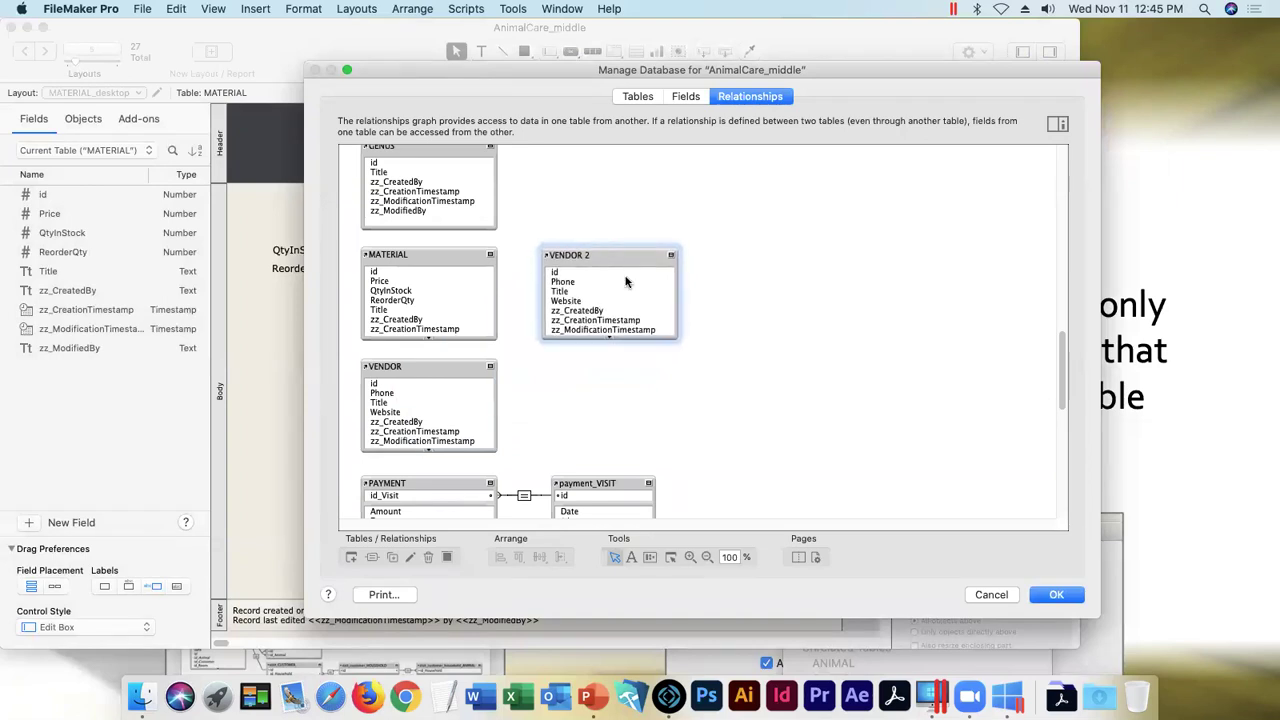
- Rename the duplicated VENDOR table occurrence as material_VENDOR__allVendors
{"action": "double_click", "coordinate": [625, 278]}
{"action": "left_click", "coordinate": [880, 364]}
{"action": "key", "text": "BackSpace"}
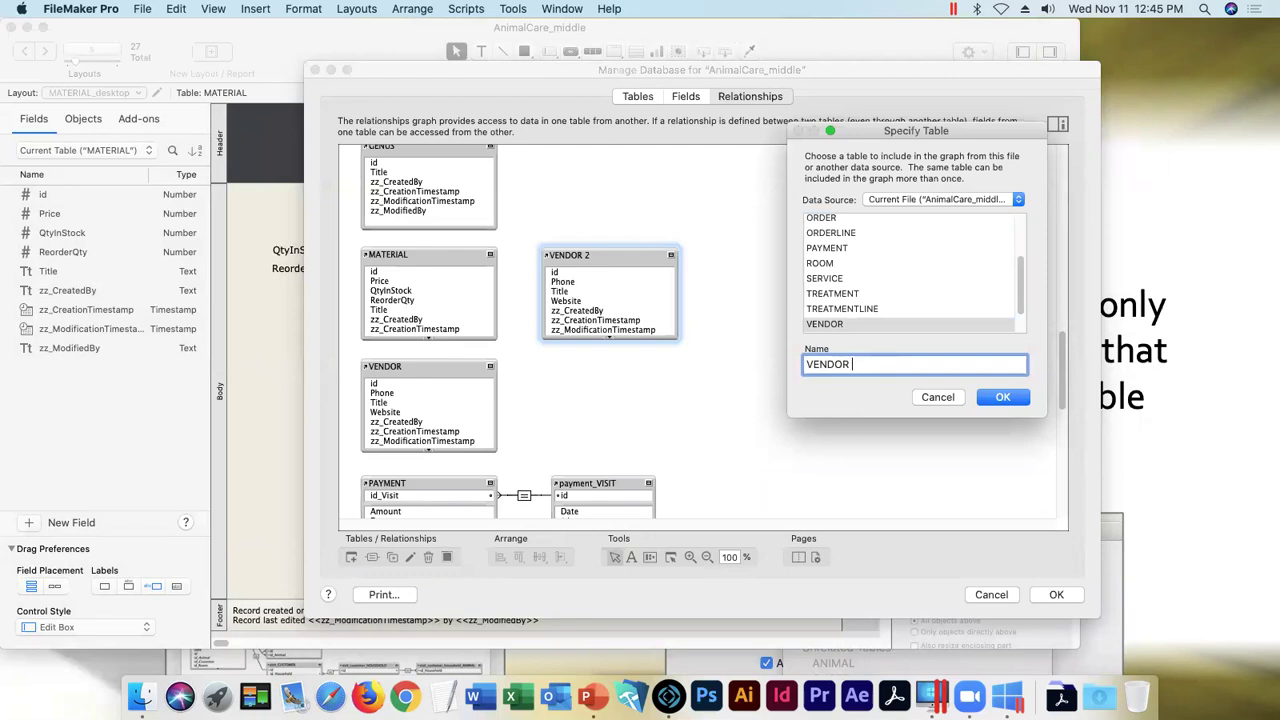
{"action": "key", "text": "Up"}
{"action": "type", "text": "material_"}
{"action": "type", "text": "_"}
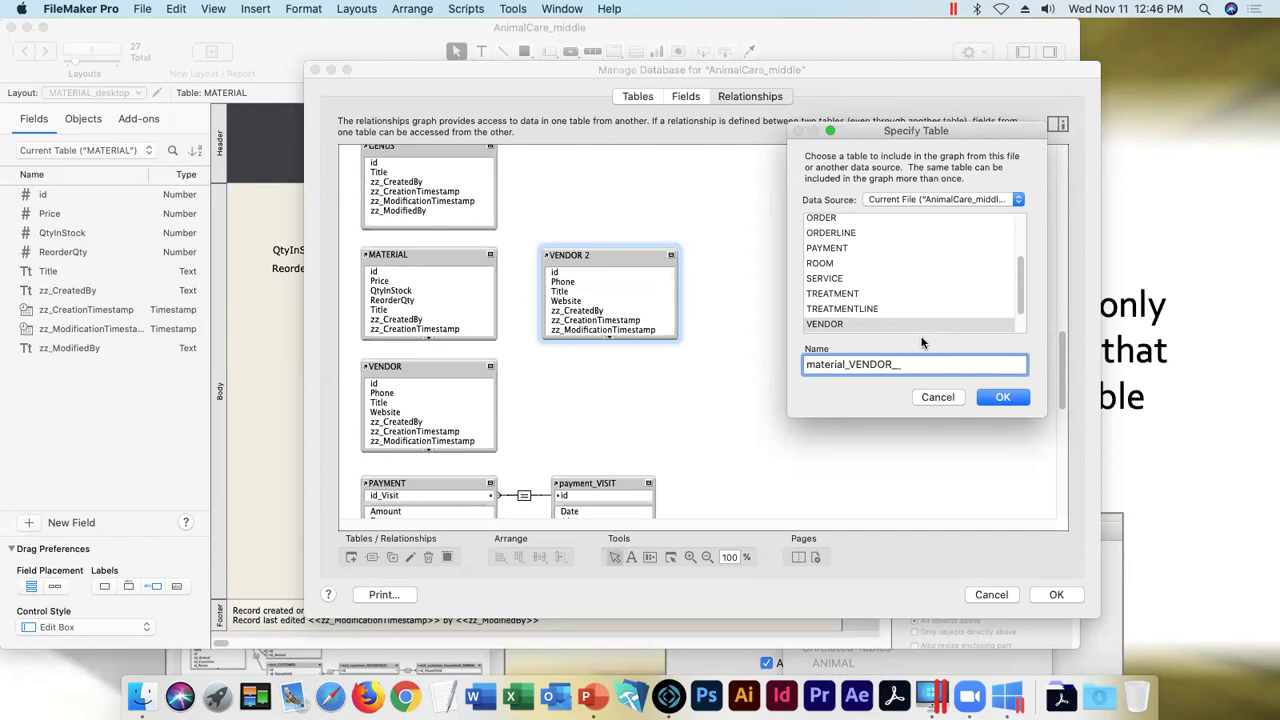
{"action": "type", "text": "allVendors"}
{"action": "left_click", "coordinate": [998, 400]}
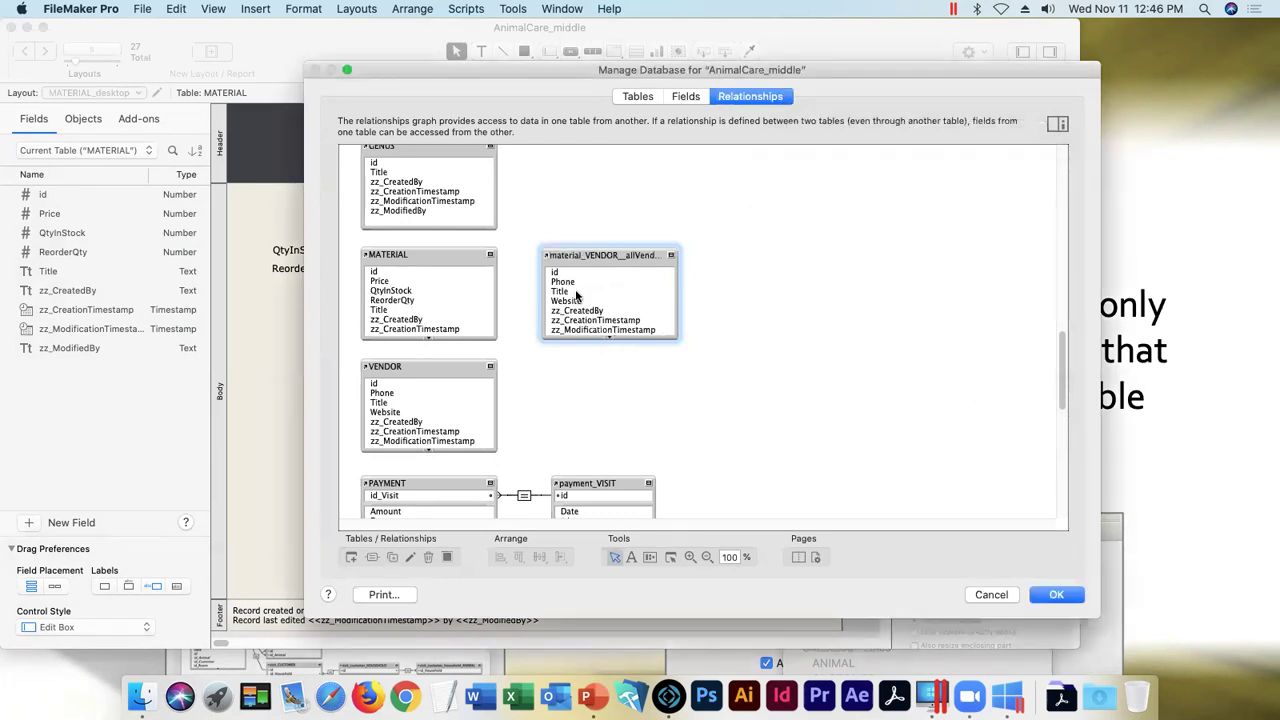
- Relate MATERIAL to material_VENDOR__allVendors on their id fields with the x operator, and save the database changes
{"action": "left_click_drag", "start_coordinate": [558, 274], "coordinate": [463, 278]}
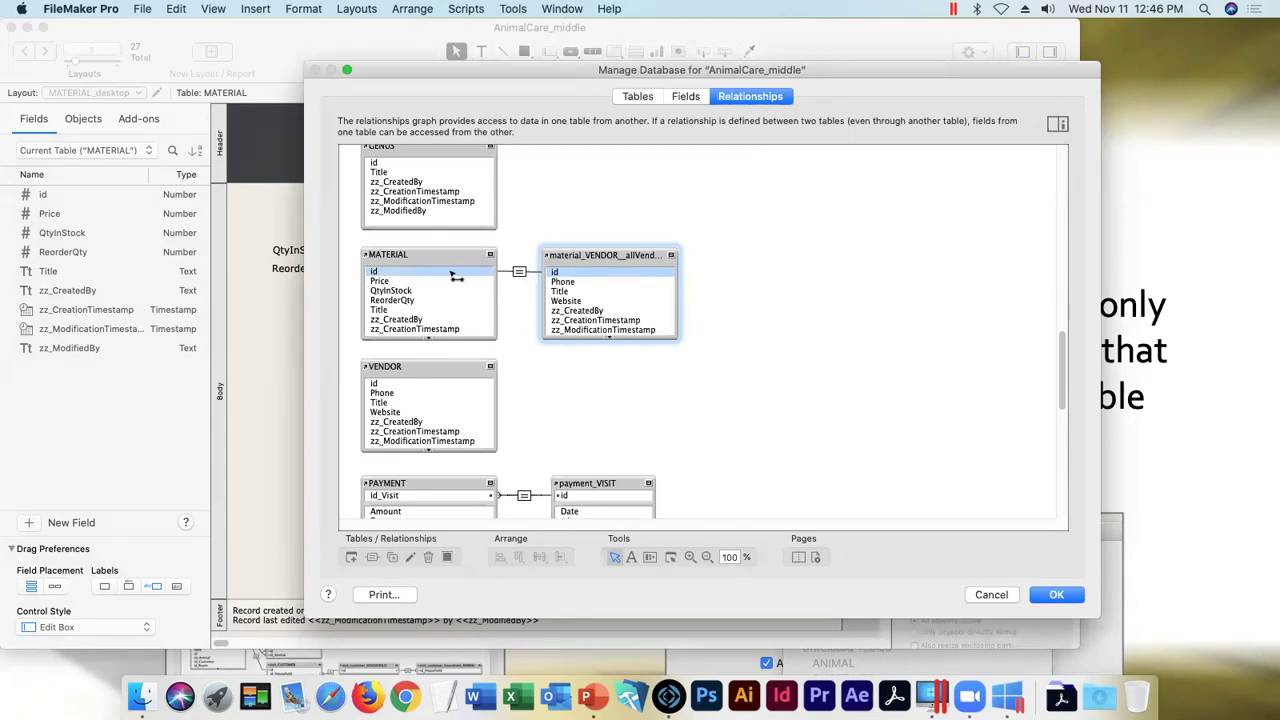
{"action": "double_click", "coordinate": [519, 268]}
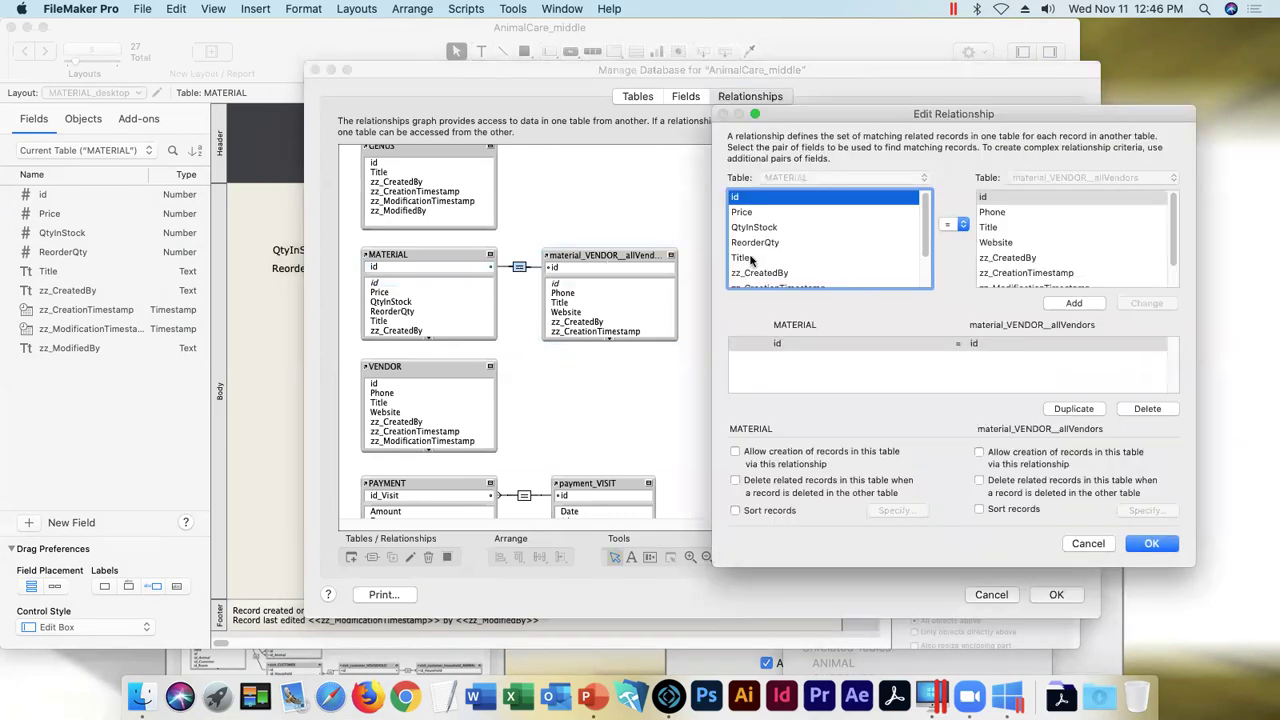
{"action": "left_click", "coordinate": [960, 226]}
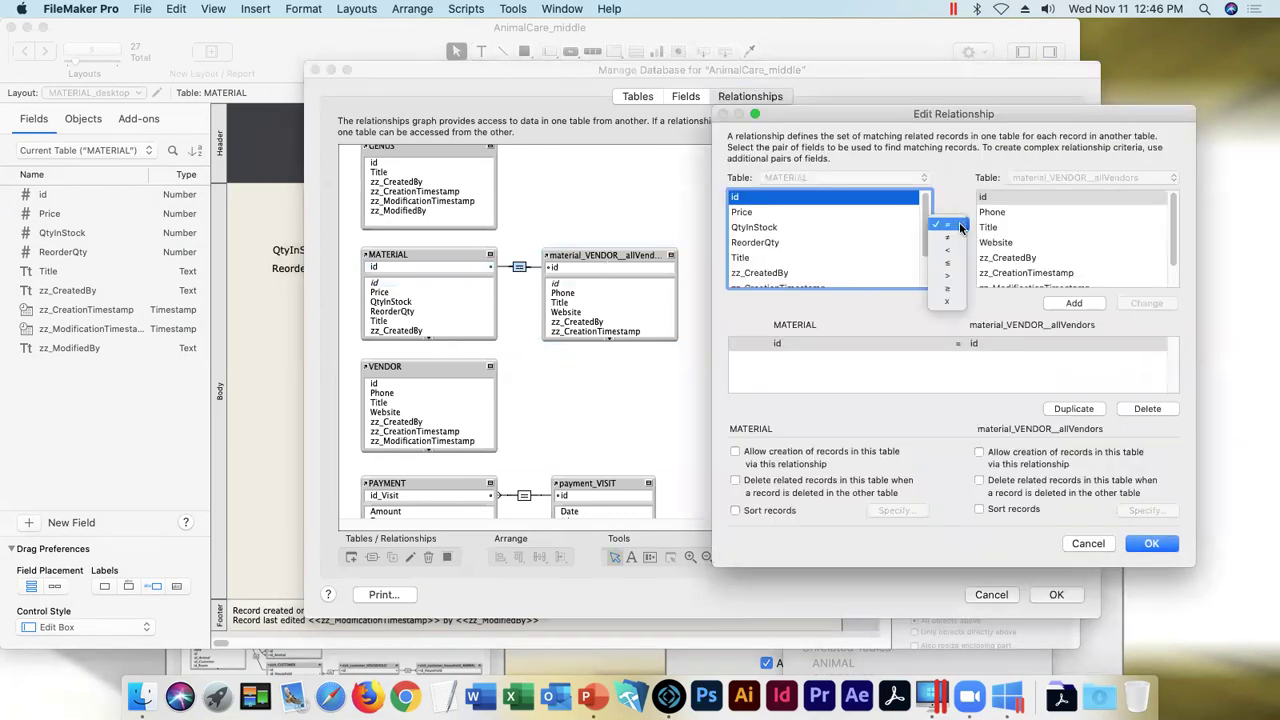
{"action": "left_click", "coordinate": [949, 303]}
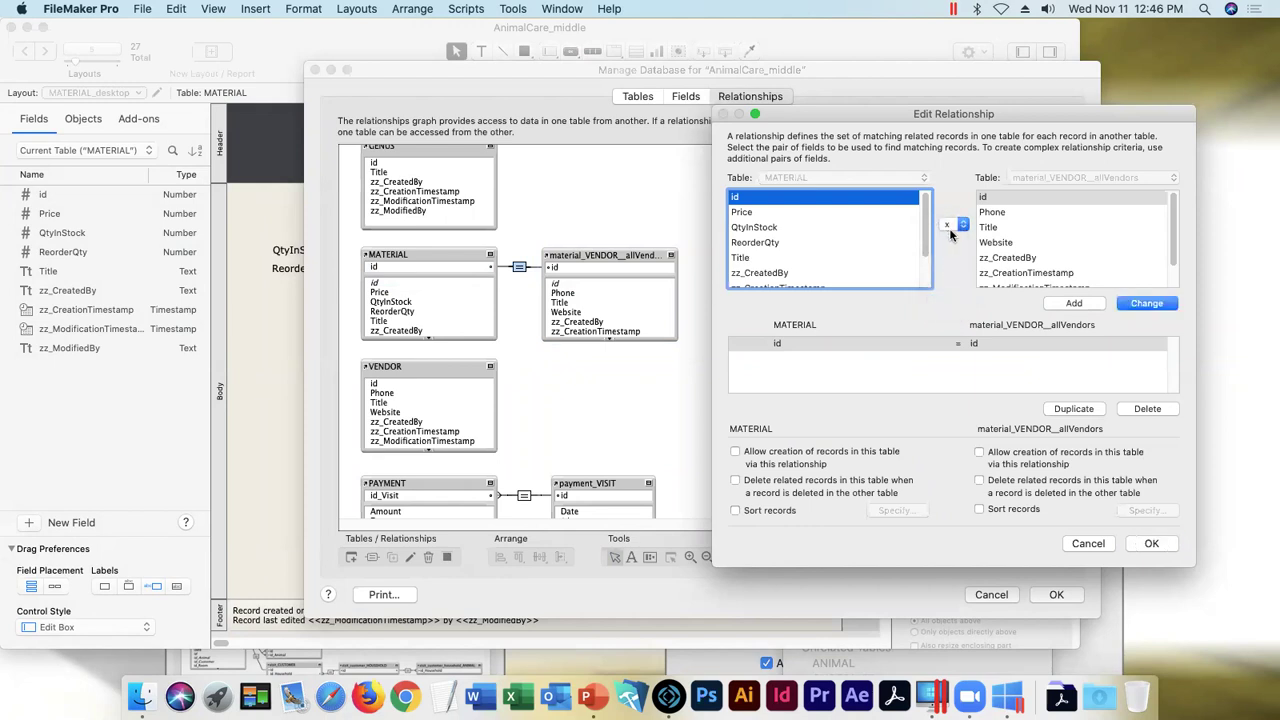
{"action": "left_click", "coordinate": [1160, 305]}
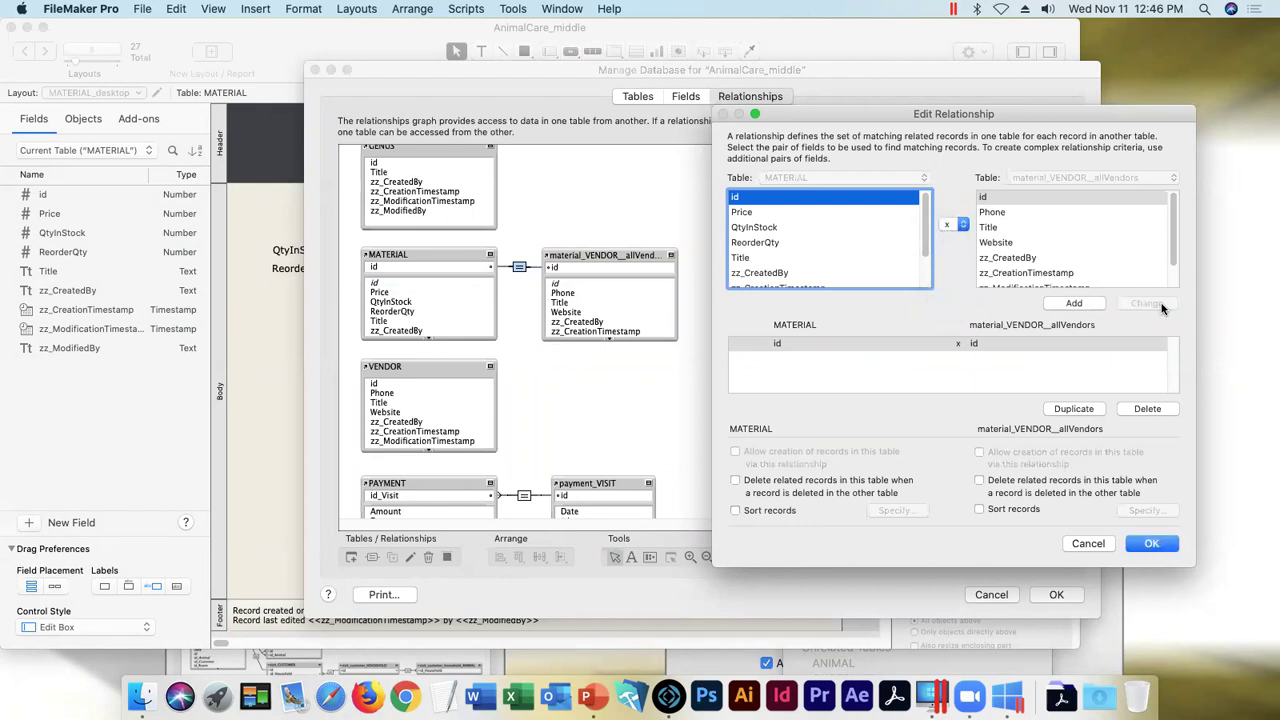
{"action": "left_click", "coordinate": [1150, 544]}
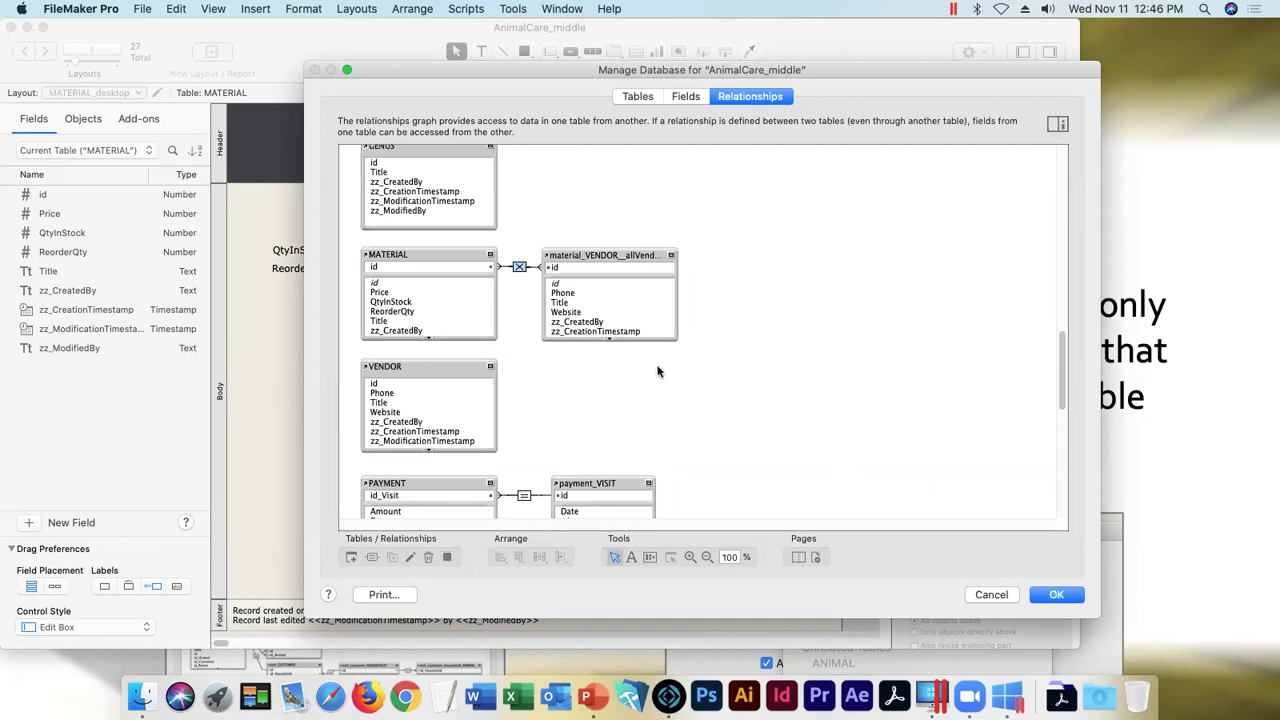
{"action": "left_click", "coordinate": [1053, 596]}
{"action": "left_click", "coordinate": [1053, 596]}
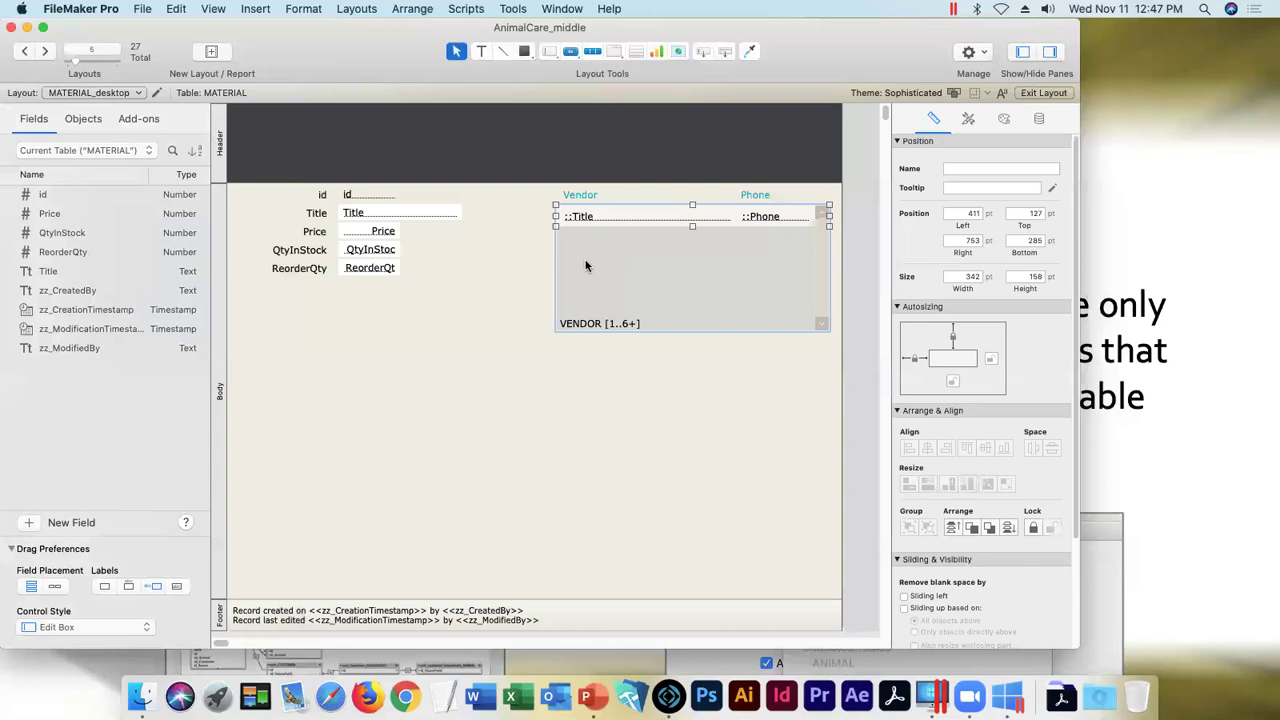
- Set the Vendor portal on the MATERIAL_desktop layout to show records from material_VENDOR__allVendors
{"action": "double_click", "coordinate": [634, 280]}
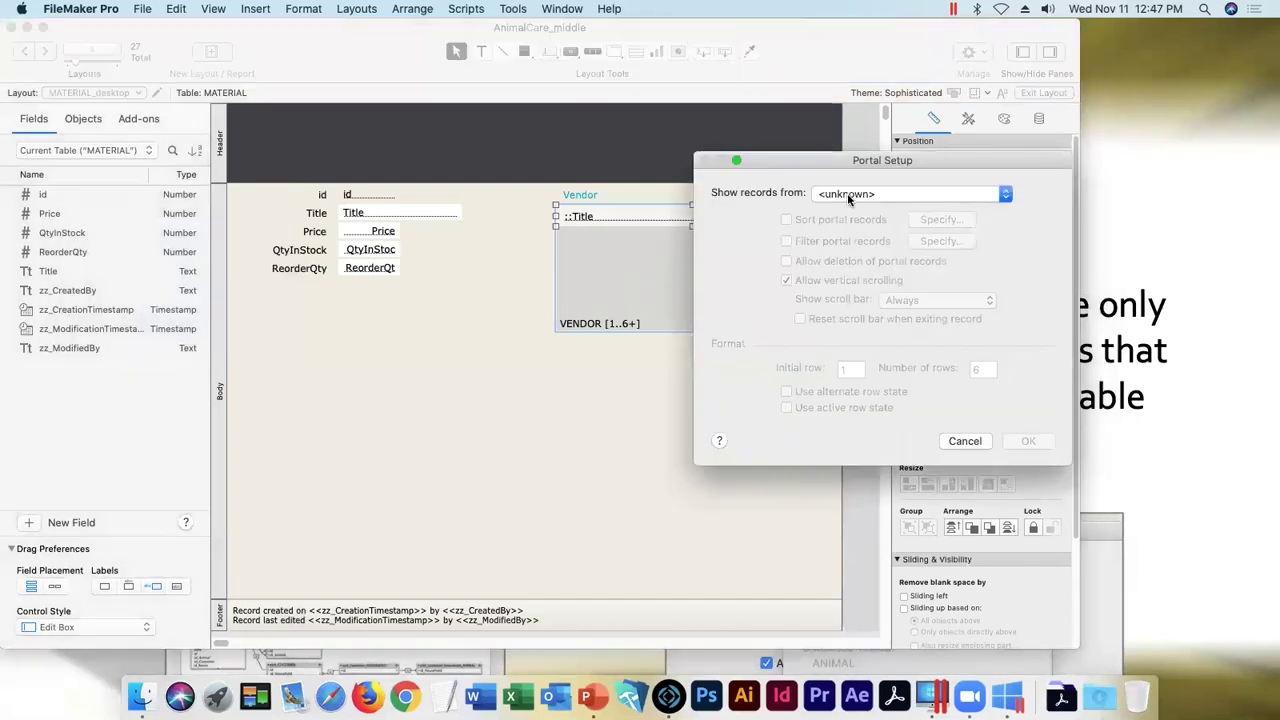
{"action": "left_click", "coordinate": [847, 193]}
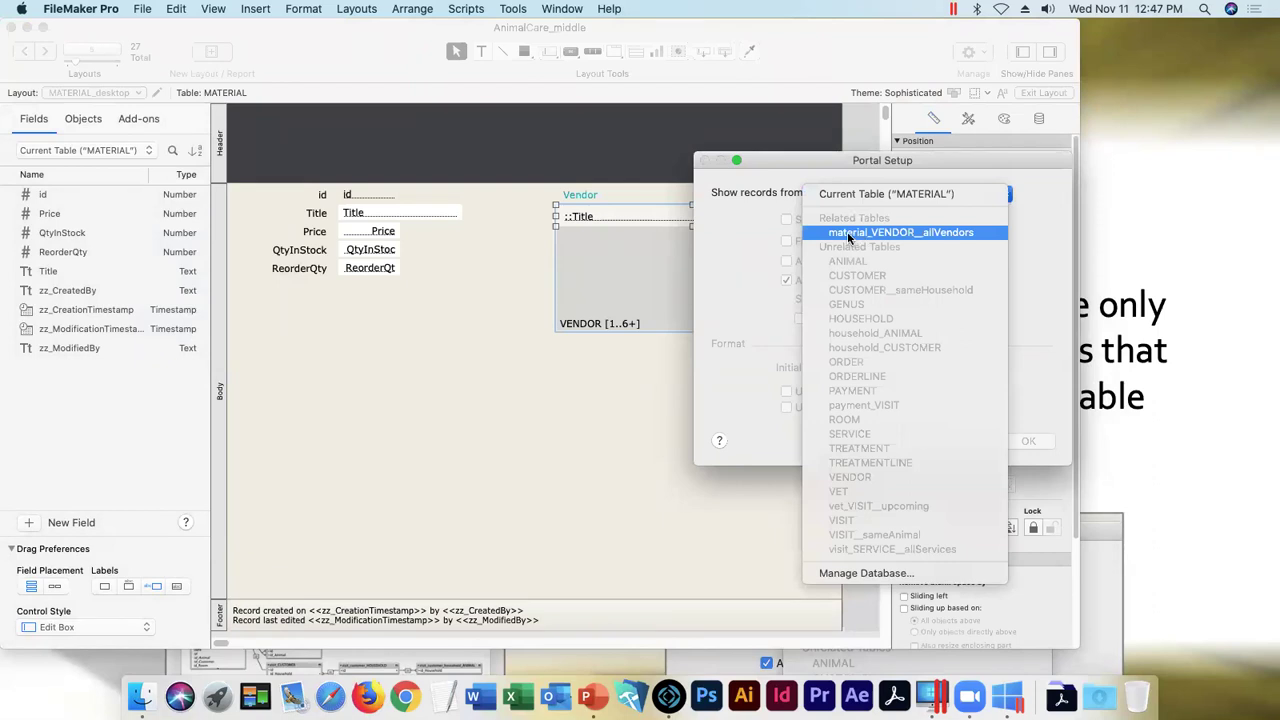
{"action": "left_click", "coordinate": [847, 231]}
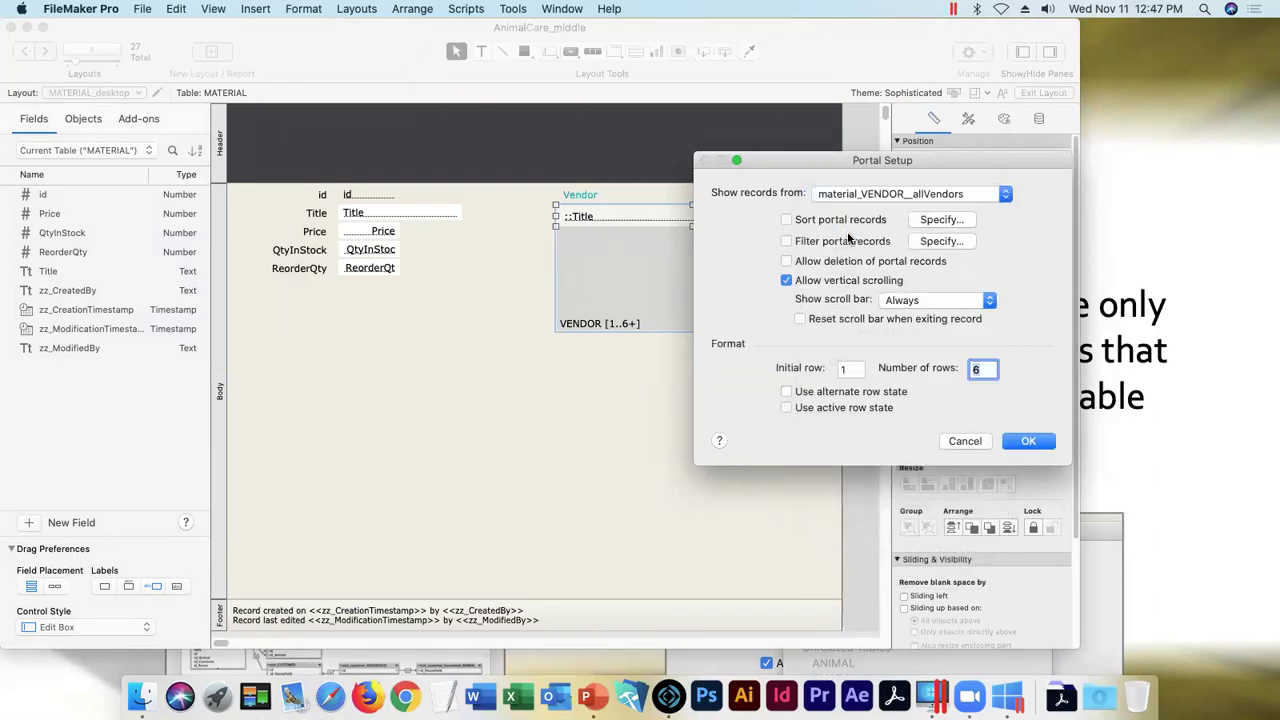
{"action": "left_click", "coordinate": [1028, 442]}
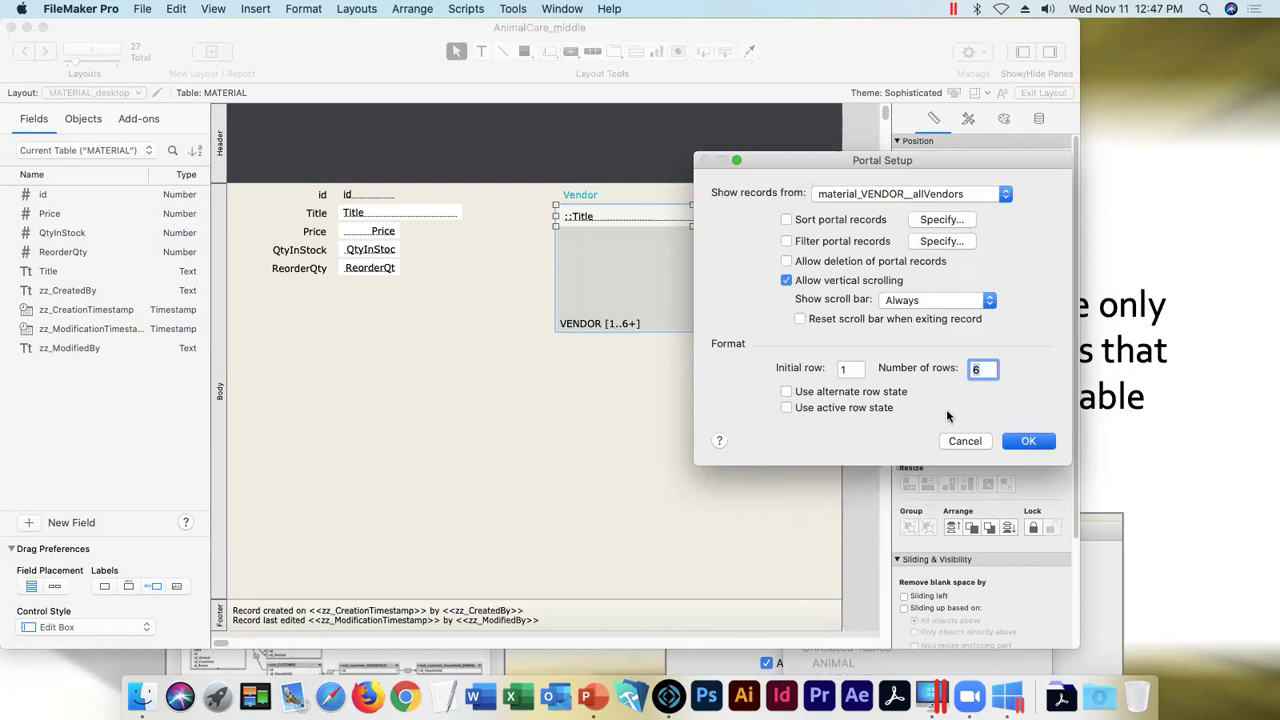
- Point the Vendor portal's Title field to Title from material_VENDOR__allVendors
{"action": "double_click", "coordinate": [607, 216]}
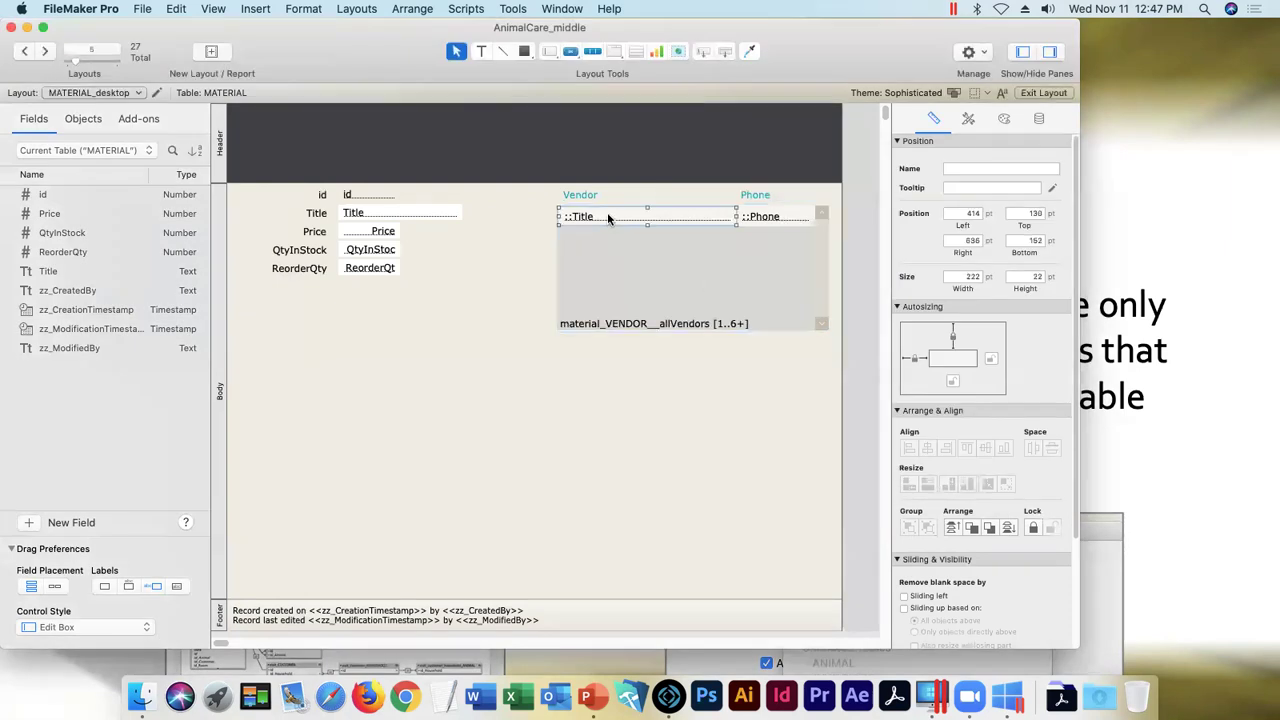
{"action": "left_click_drag", "start_coordinate": [650, 222], "coordinate": [642, 245]}
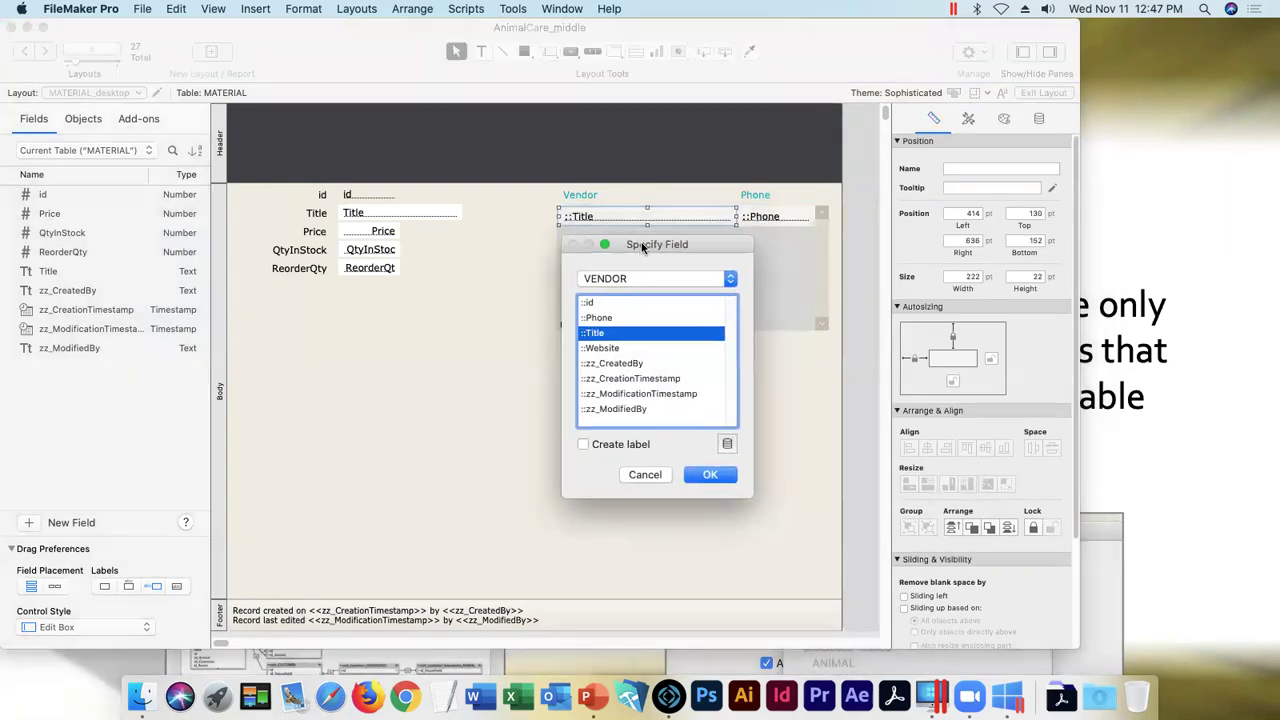
{"action": "left_click", "coordinate": [643, 279]}
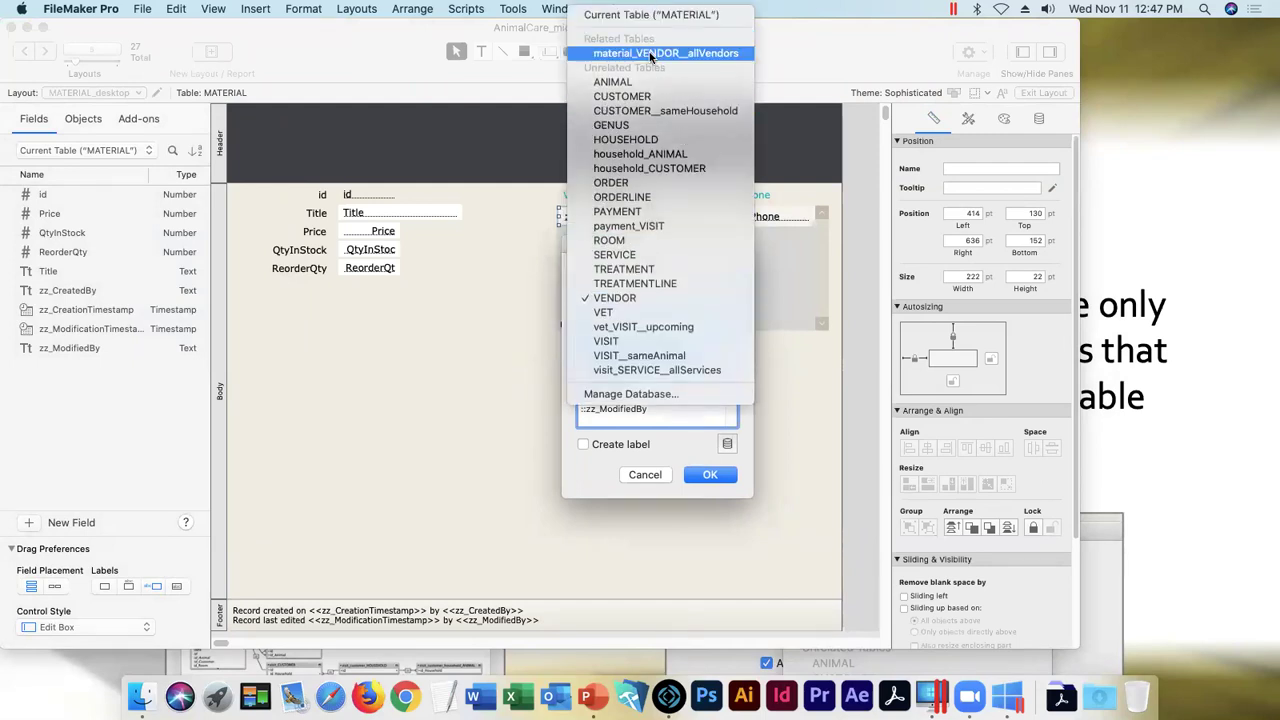
{"action": "left_click", "coordinate": [655, 53]}
{"action": "left_click", "coordinate": [698, 474]}
- Point the Vendor portal's Phone field to Phone from material_VENDOR__allVendors
{"action": "double_click", "coordinate": [772, 220]}
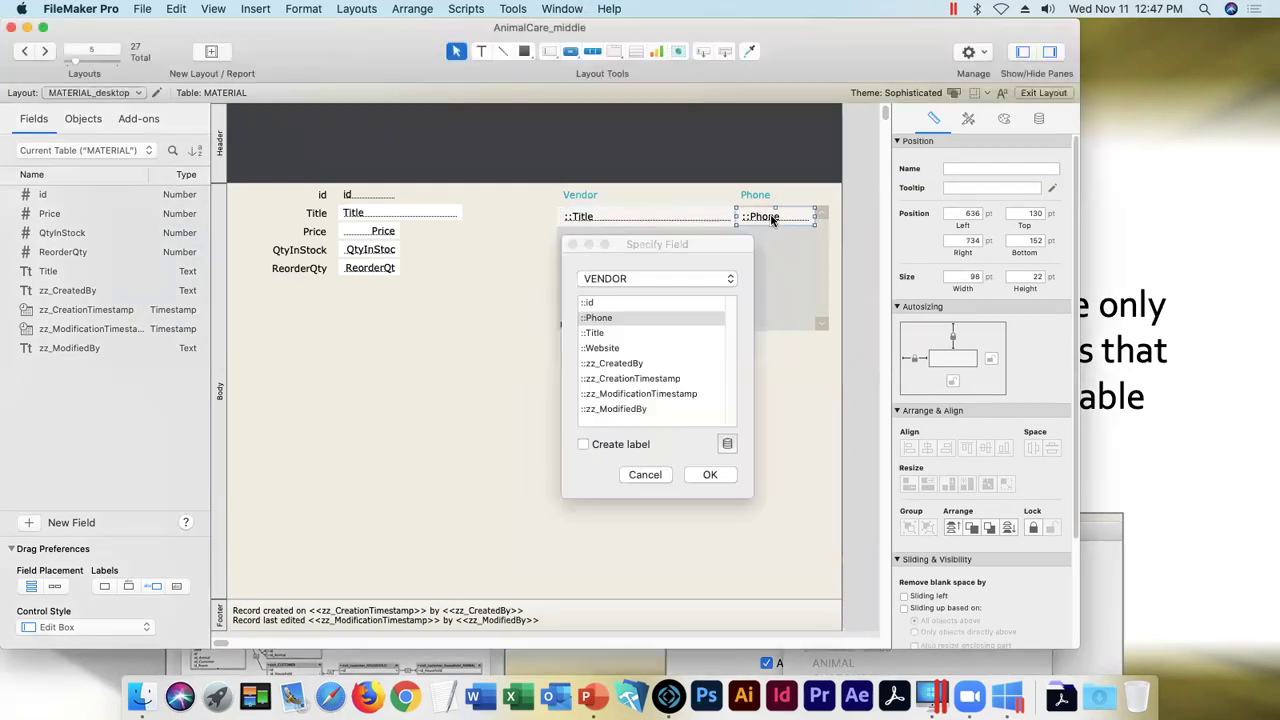
{"action": "left_click", "coordinate": [657, 280]}
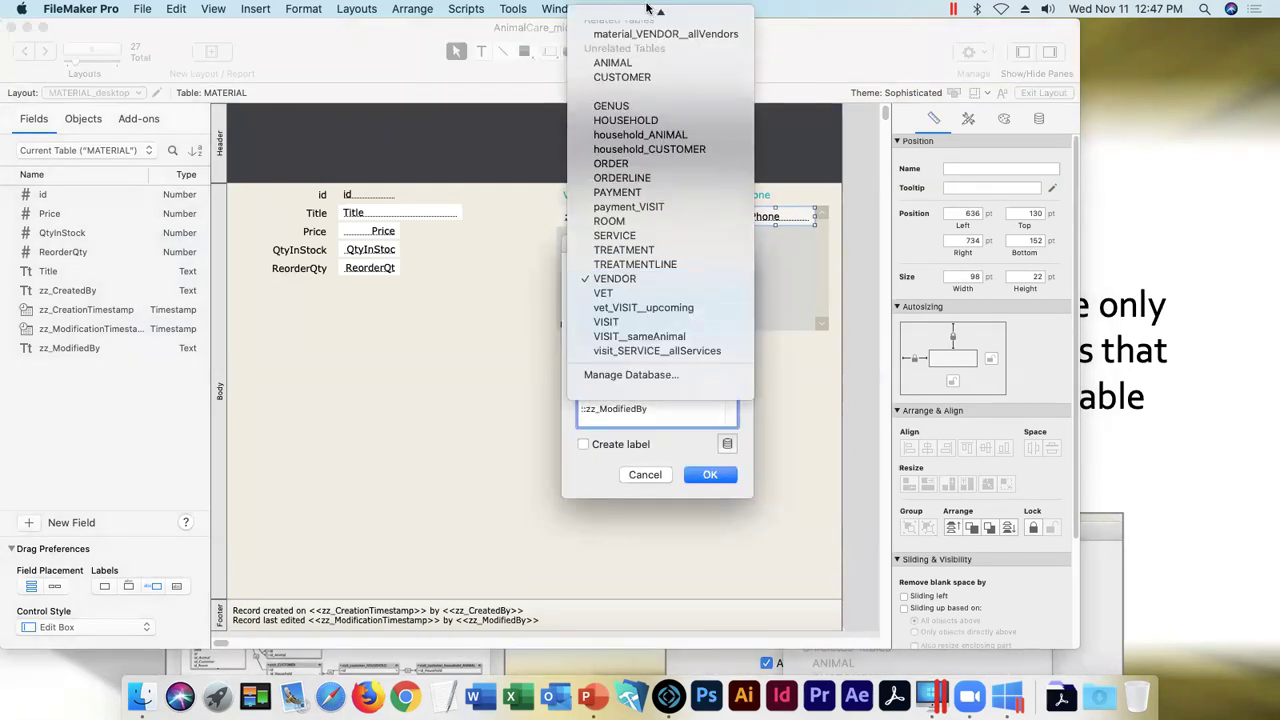
{"action": "left_click", "coordinate": [648, 53]}
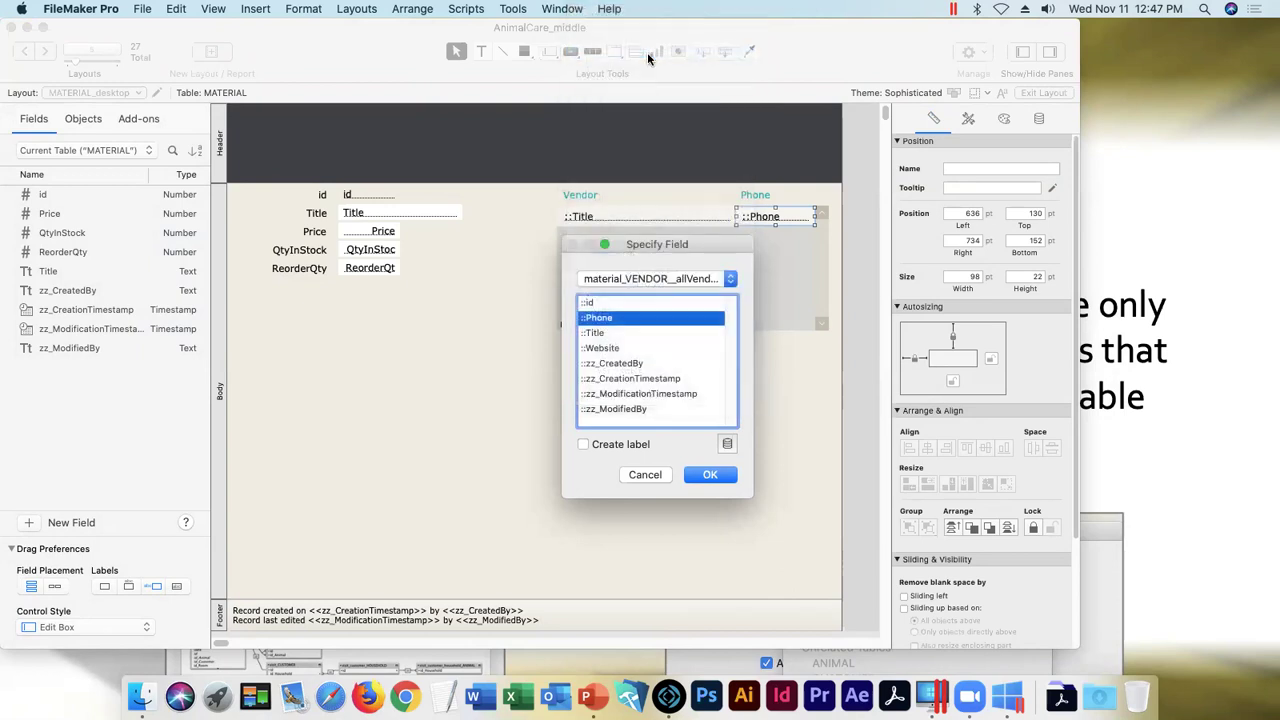
{"action": "left_click", "coordinate": [707, 477]}
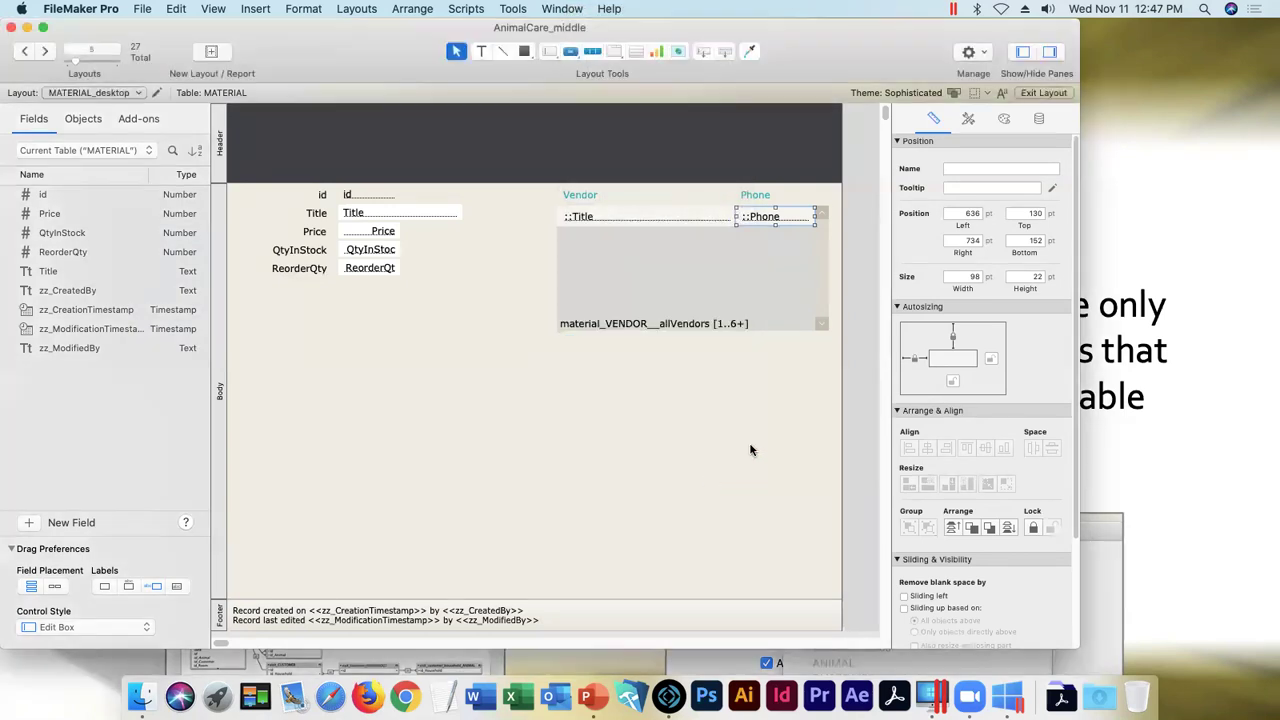
- Save the MATERIAL_desktop layout and check the Vendor portal on several material records in Browse mode
{"action": "left_click", "coordinate": [1030, 96]}
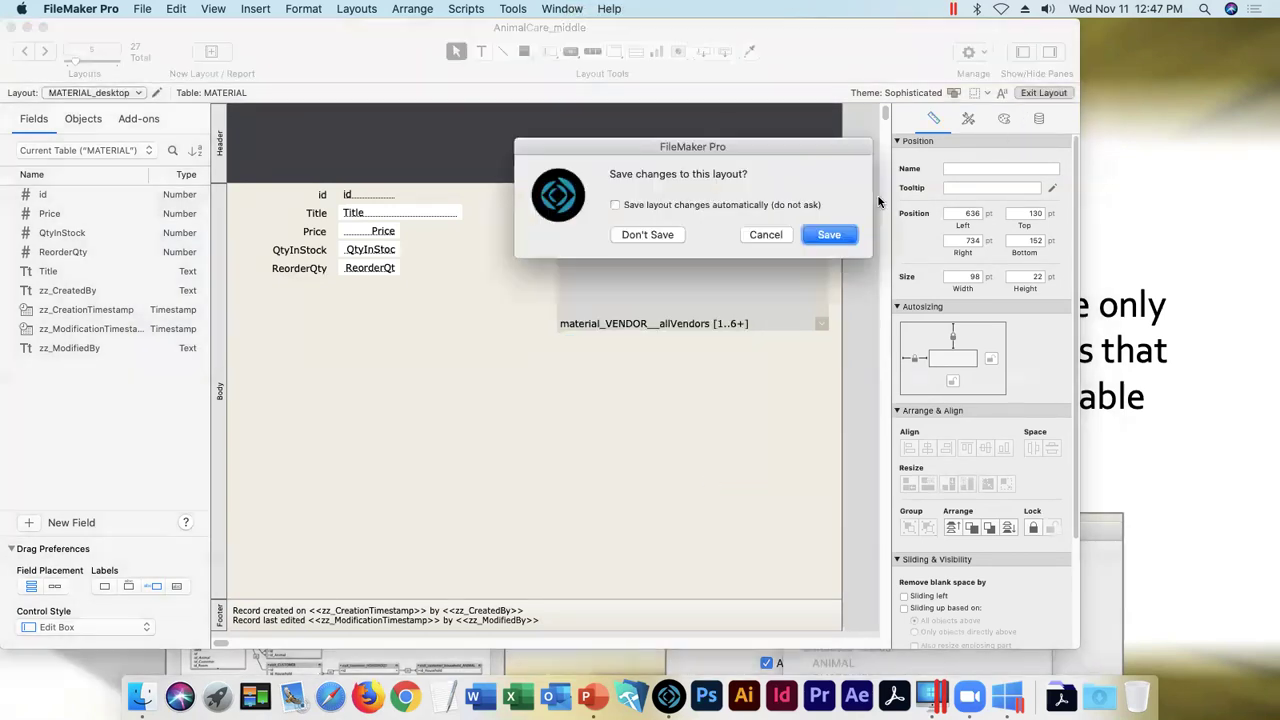
{"action": "left_click", "coordinate": [830, 236]}
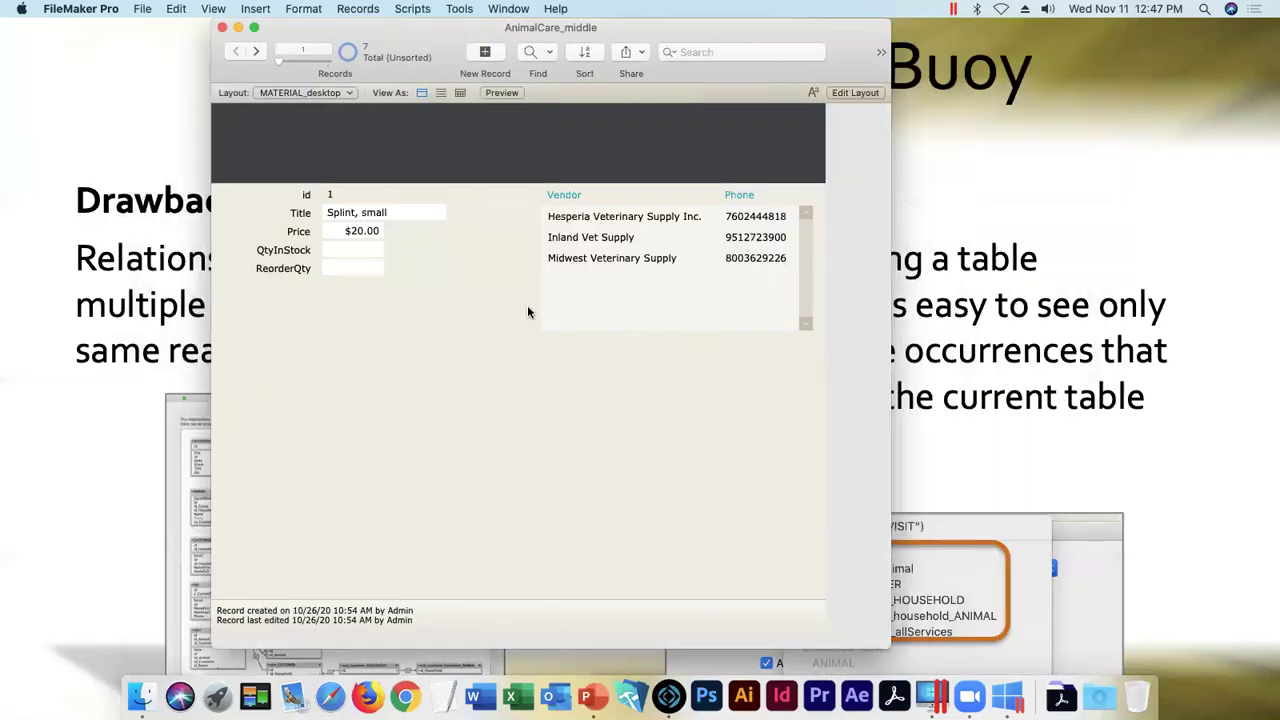
{"action": "left_click", "coordinate": [257, 52]}
{"action": "left_click", "coordinate": [257, 52]}
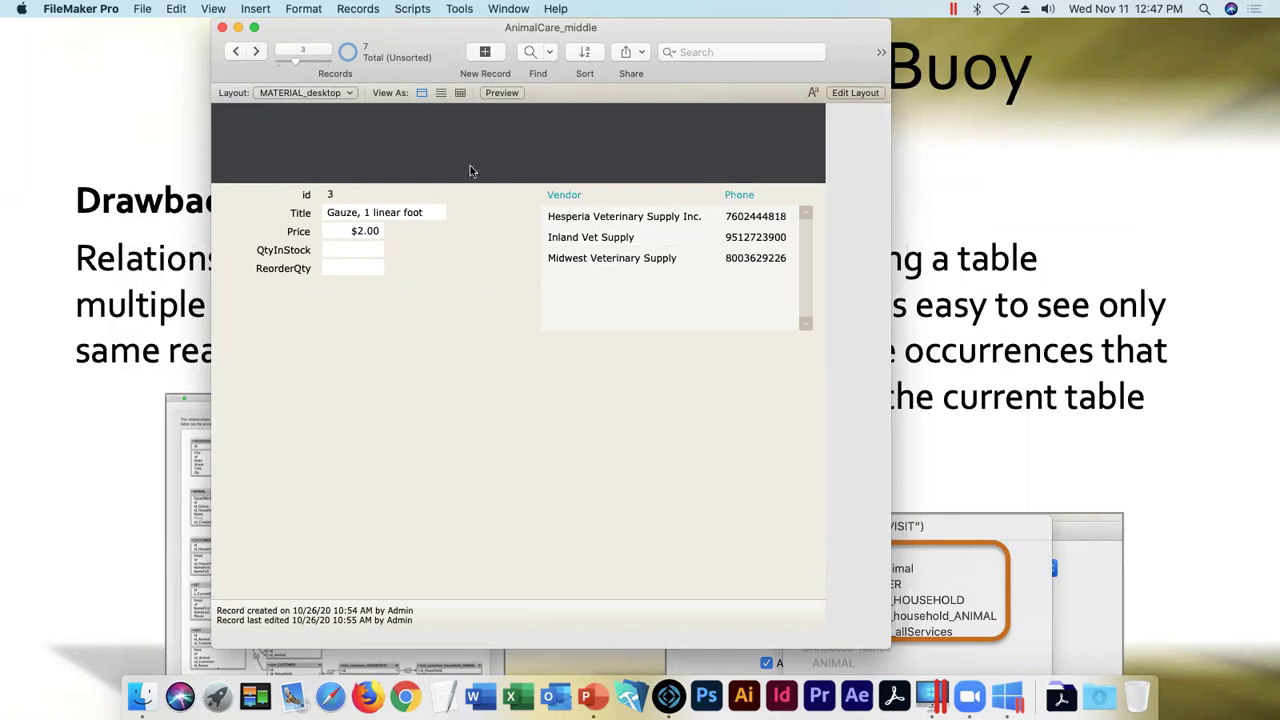
{"action": "left_click", "coordinate": [256, 52]}
{"action": "left_click", "coordinate": [256, 52]}
{"action": "left_click", "coordinate": [236, 51]}
{"action": "key", "text": "ctrl+Up"}
- Return to Layout mode and go through the following layouts to VISIT_desktop
{"action": "key", "text": "super+l"}
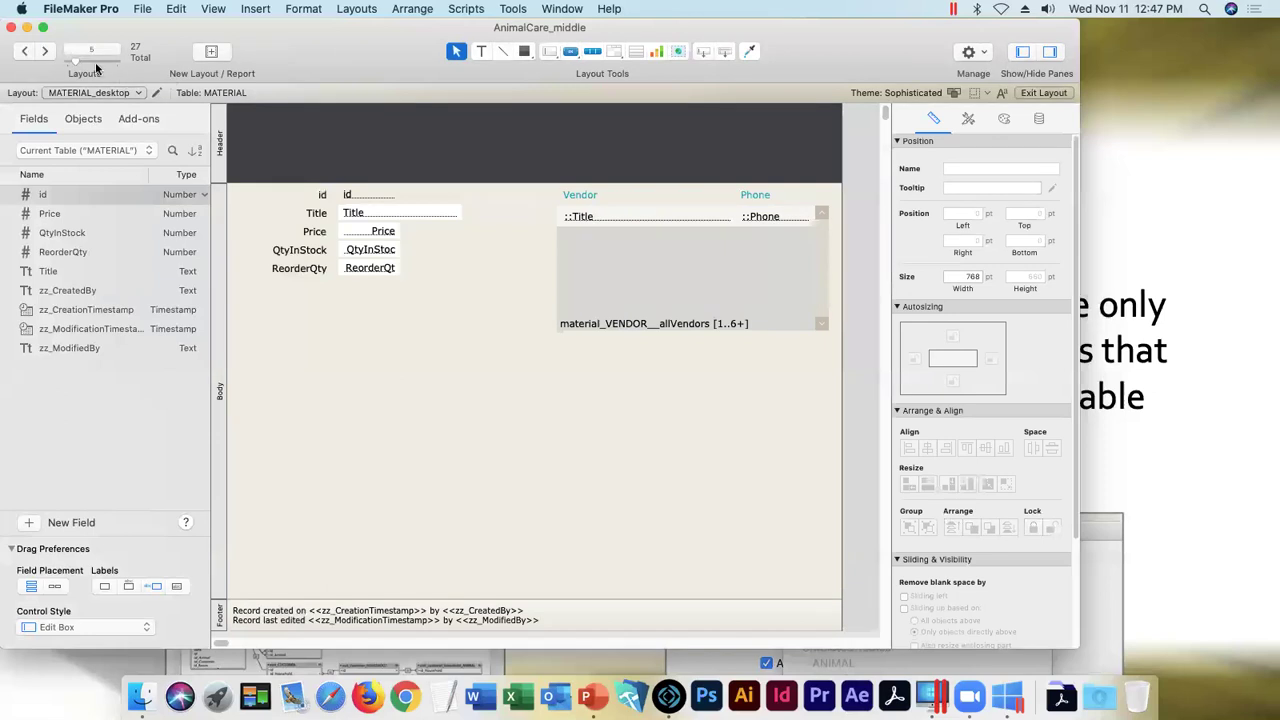
{"action": "left_click", "coordinate": [46, 52]}
{"action": "left_click", "coordinate": [46, 52]}
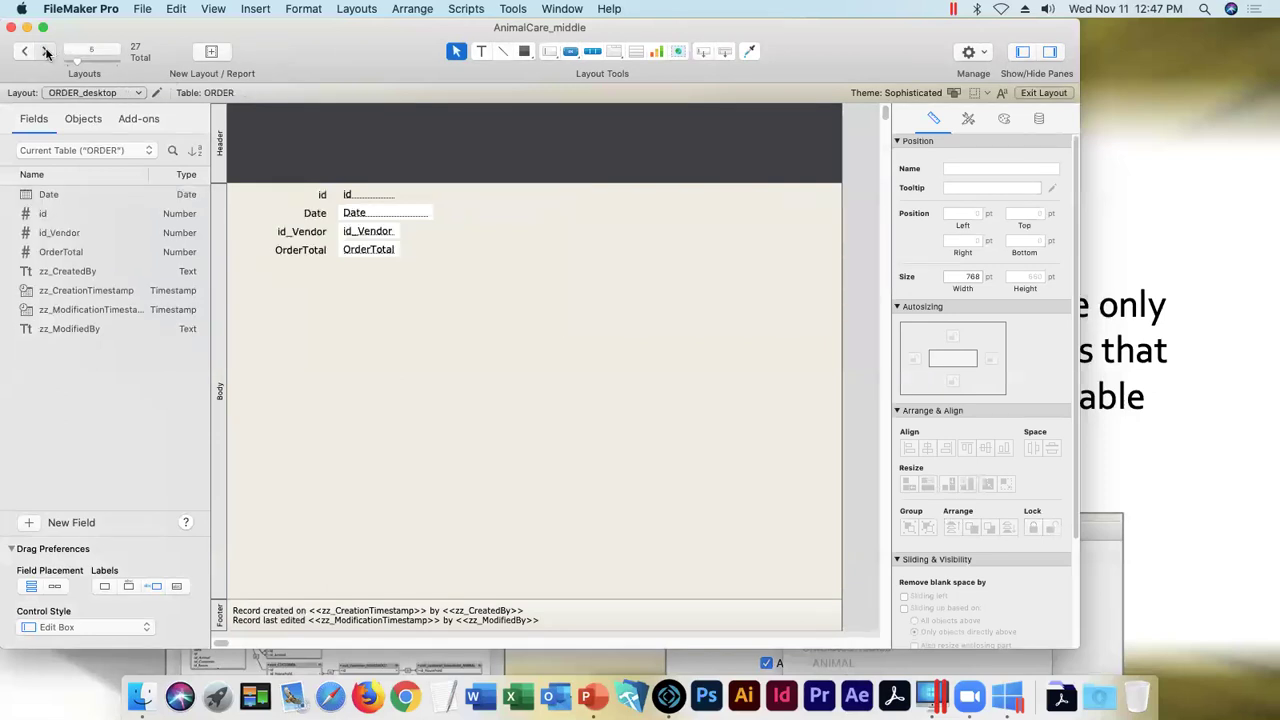
{"action": "left_click", "coordinate": [46, 52]}
{"action": "left_click", "coordinate": [46, 52]}
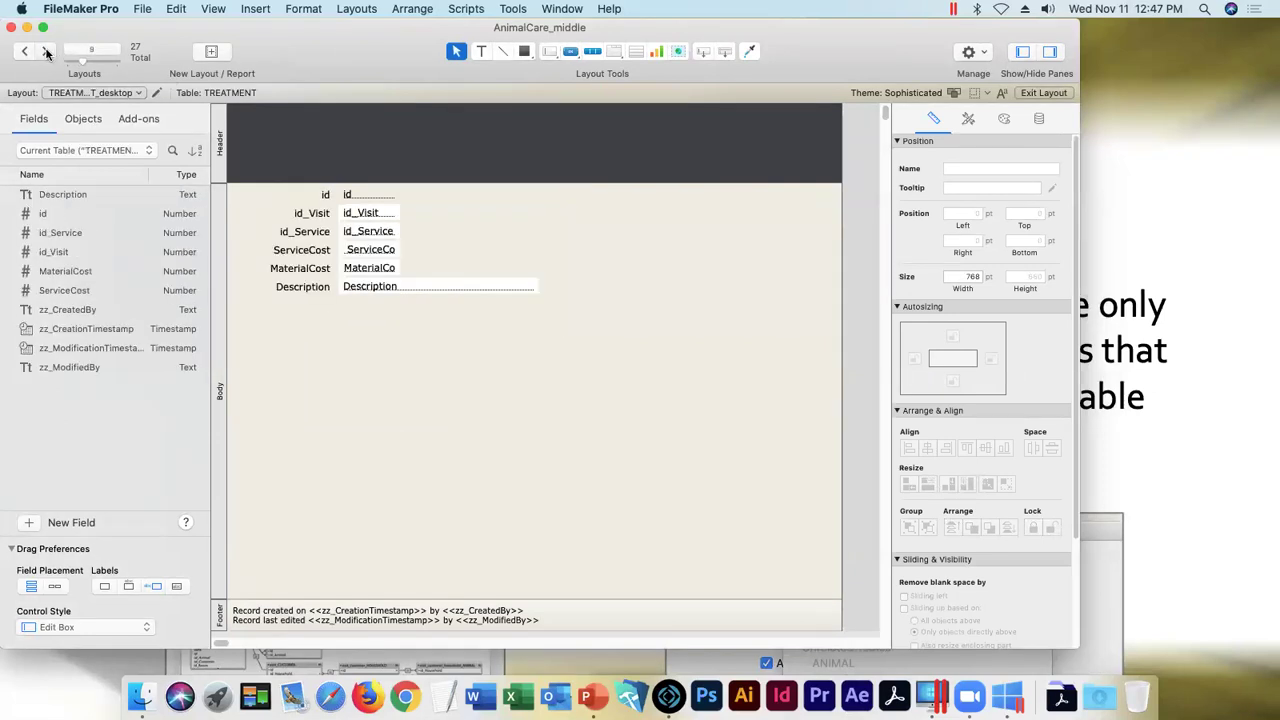
{"action": "left_click", "coordinate": [46, 52]}
{"action": "left_click", "coordinate": [46, 52]}
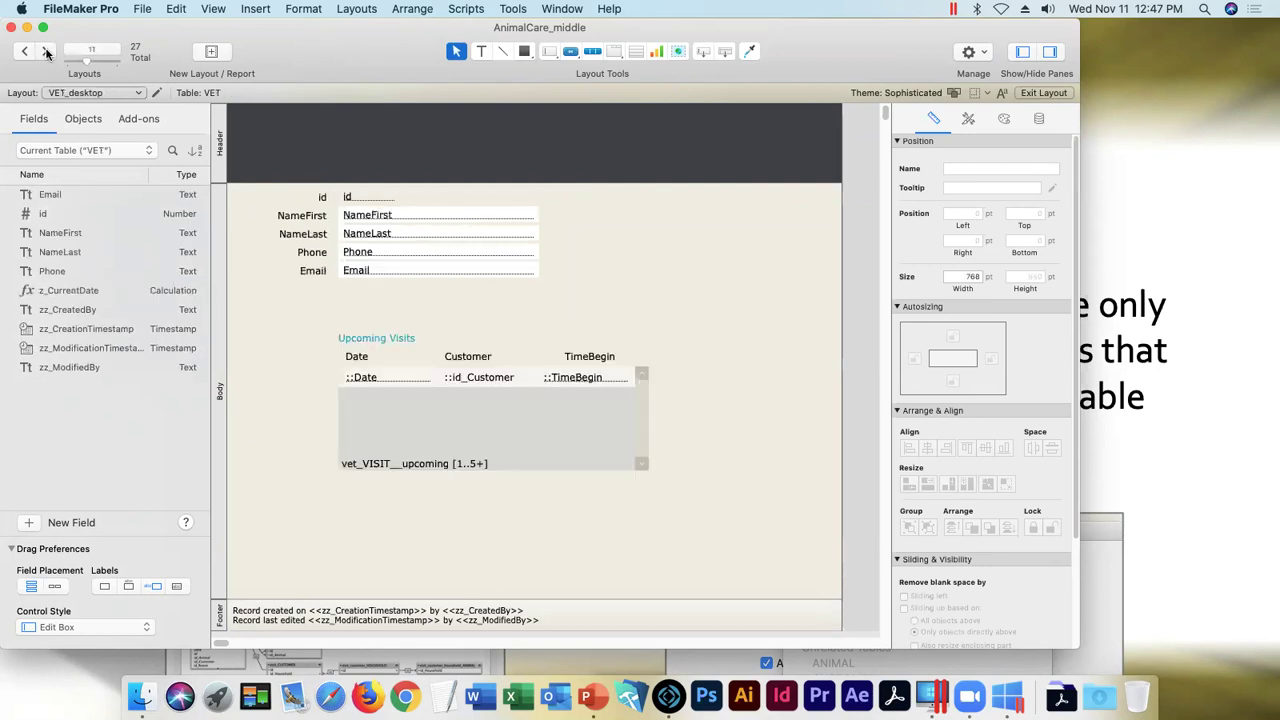
{"action": "left_click", "coordinate": [46, 52]}
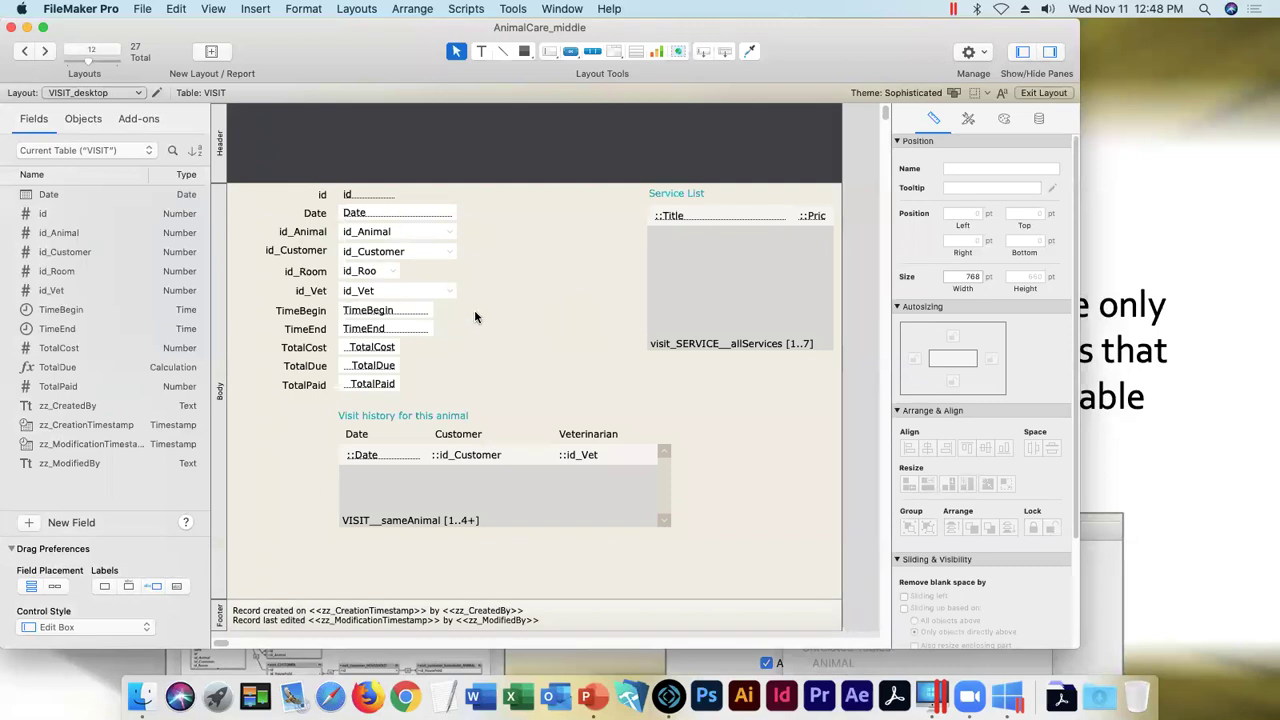
- Check which value list supplies the id_Animal pop-up menu on the VISIT_desktop layout
{"action": "left_click", "coordinate": [416, 236]}
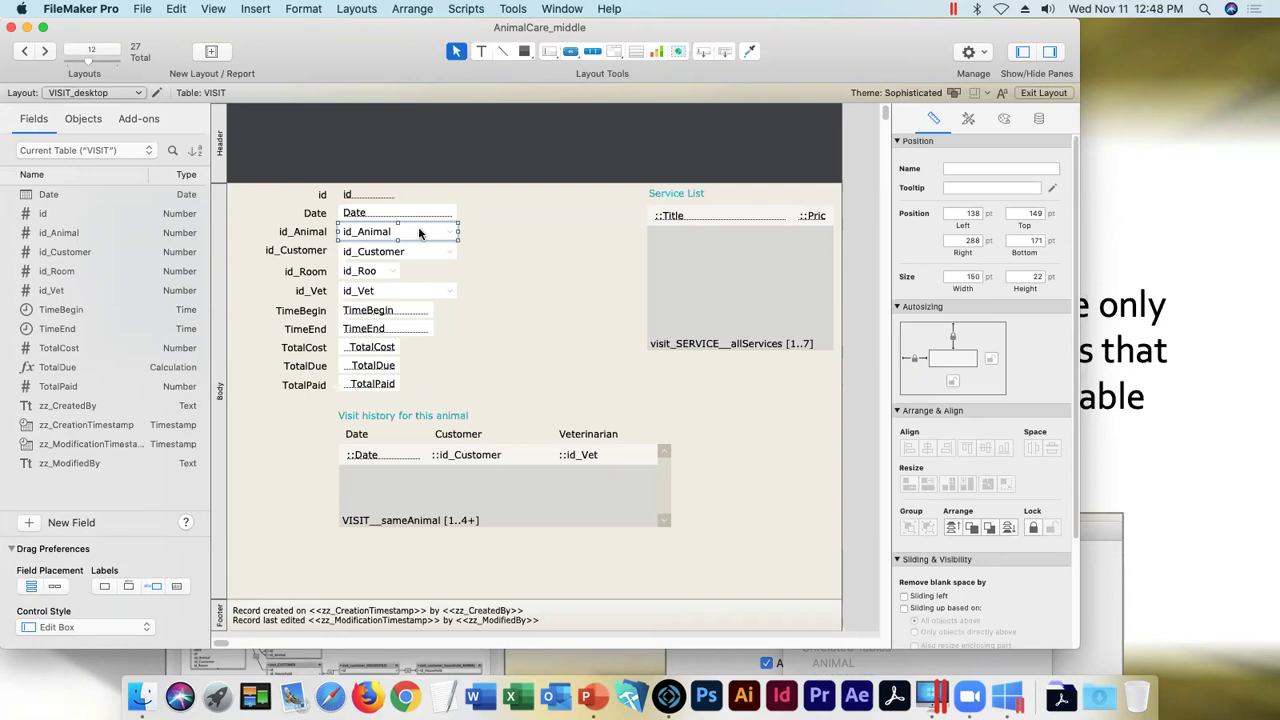
{"action": "left_click", "coordinate": [1037, 134]}
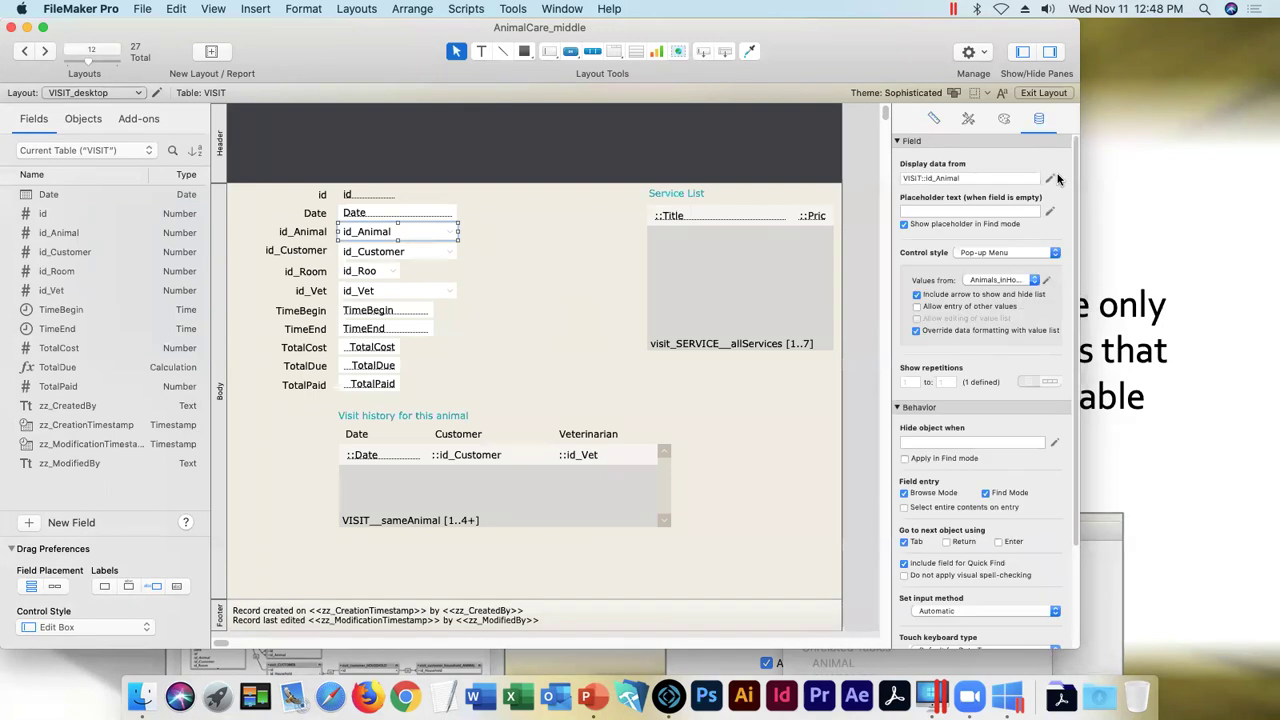
{"action": "left_click", "coordinate": [996, 281]}
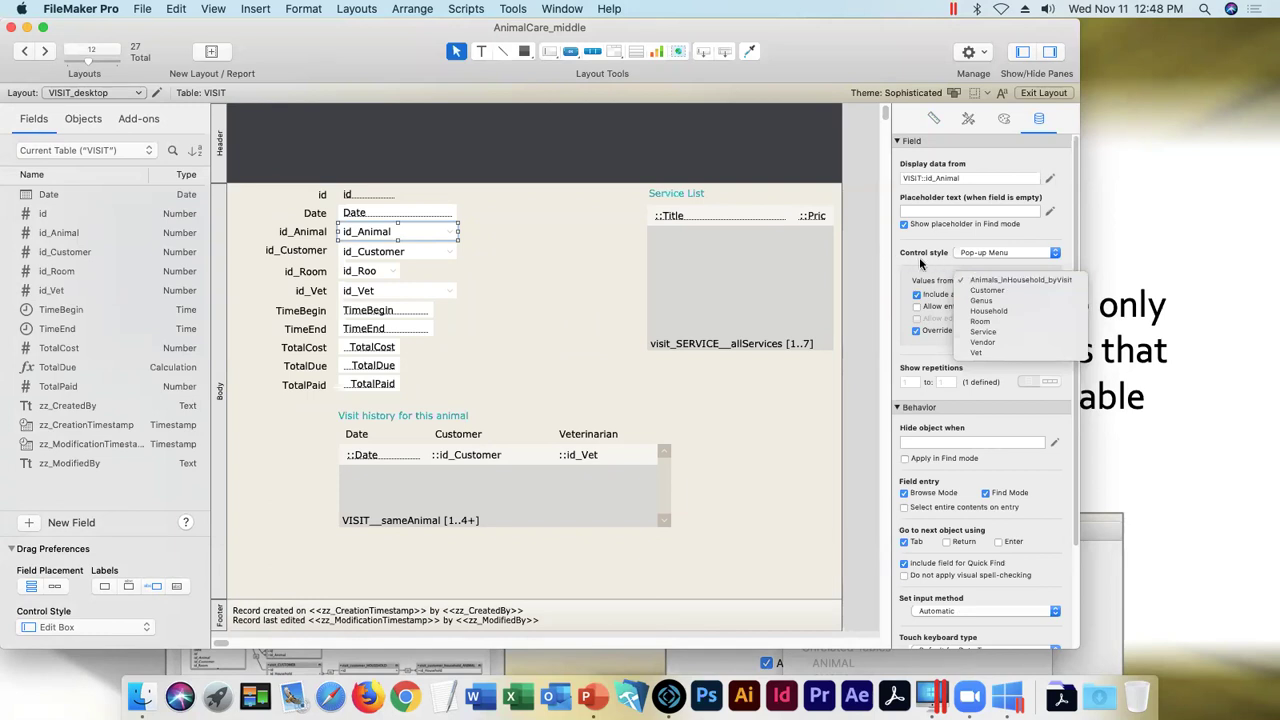
{"action": "left_click", "coordinate": [952, 266]}
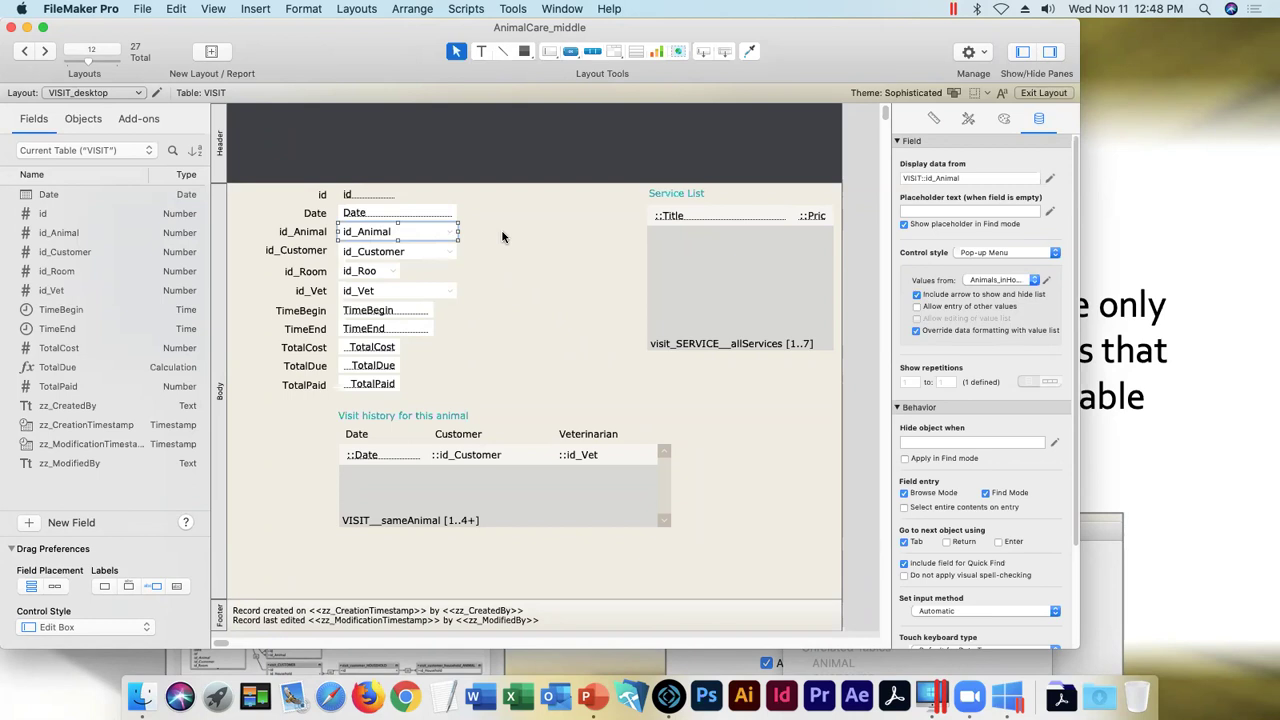
- Switch VISIT_desktop to Browse mode and test the id_Animal pop-up menu on the first visit record
{"action": "left_click", "coordinate": [1030, 93]}
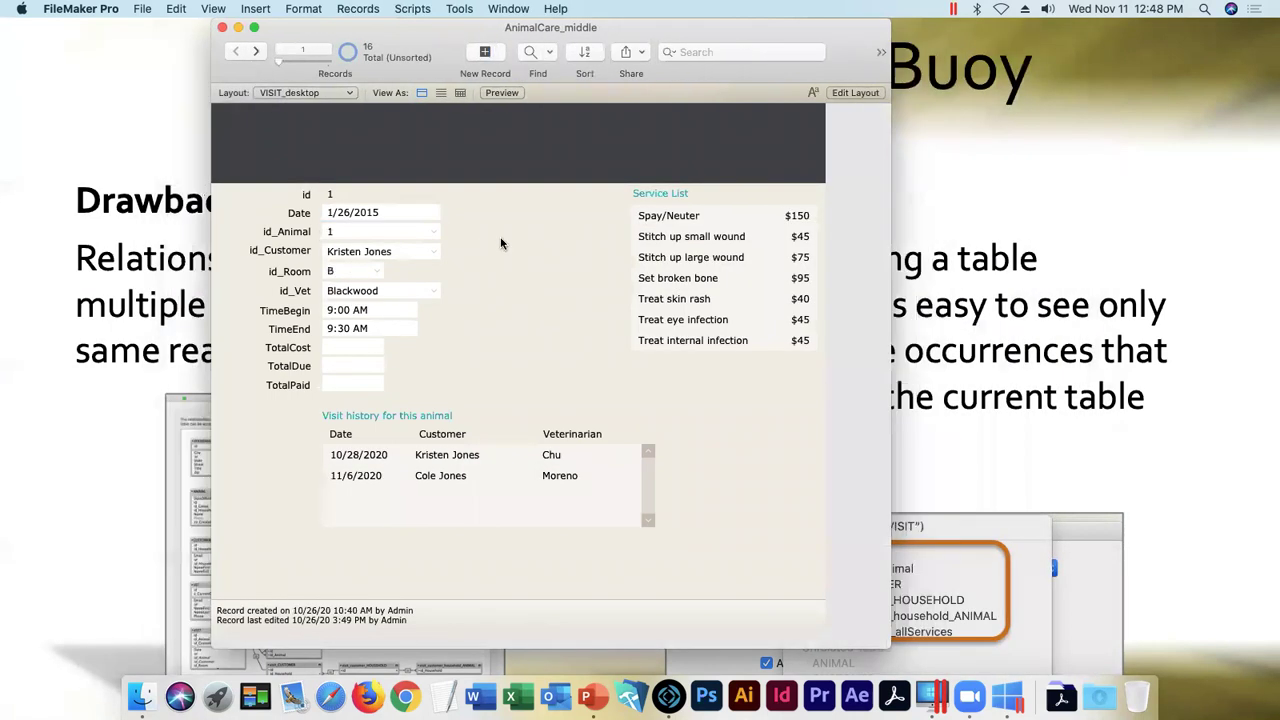
{"action": "left_click", "coordinate": [432, 234]}
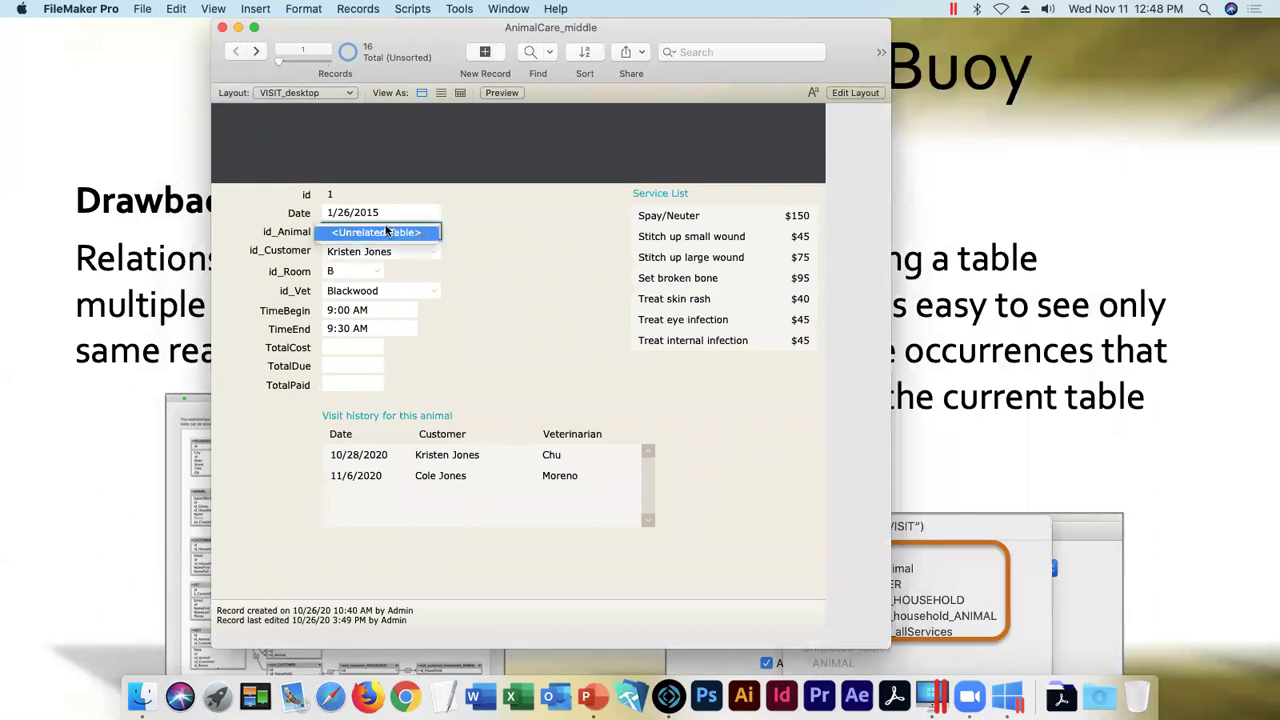
{"action": "left_click", "coordinate": [540, 257]}
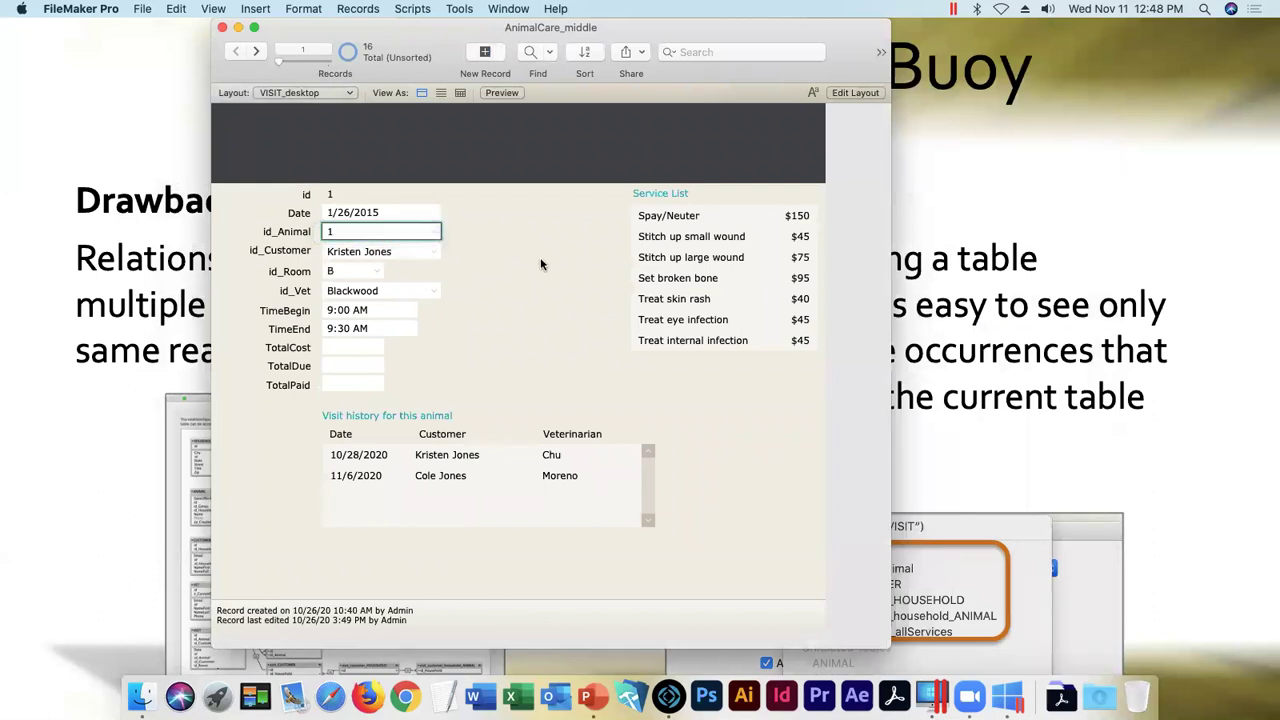
{"action": "left_click", "coordinate": [498, 261]}
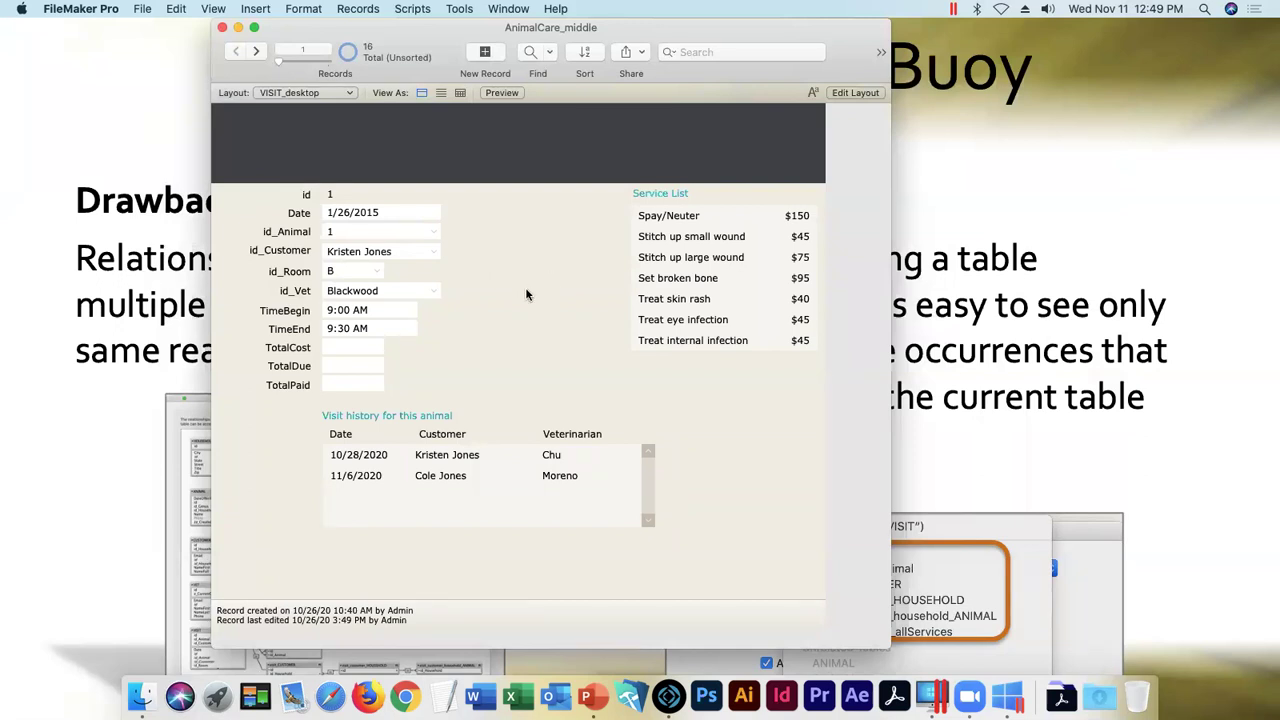
- Open the database's relationships graph at the VISIT and CUSTOMER table occurrences
{"action": "left_click", "coordinate": [143, 9]}
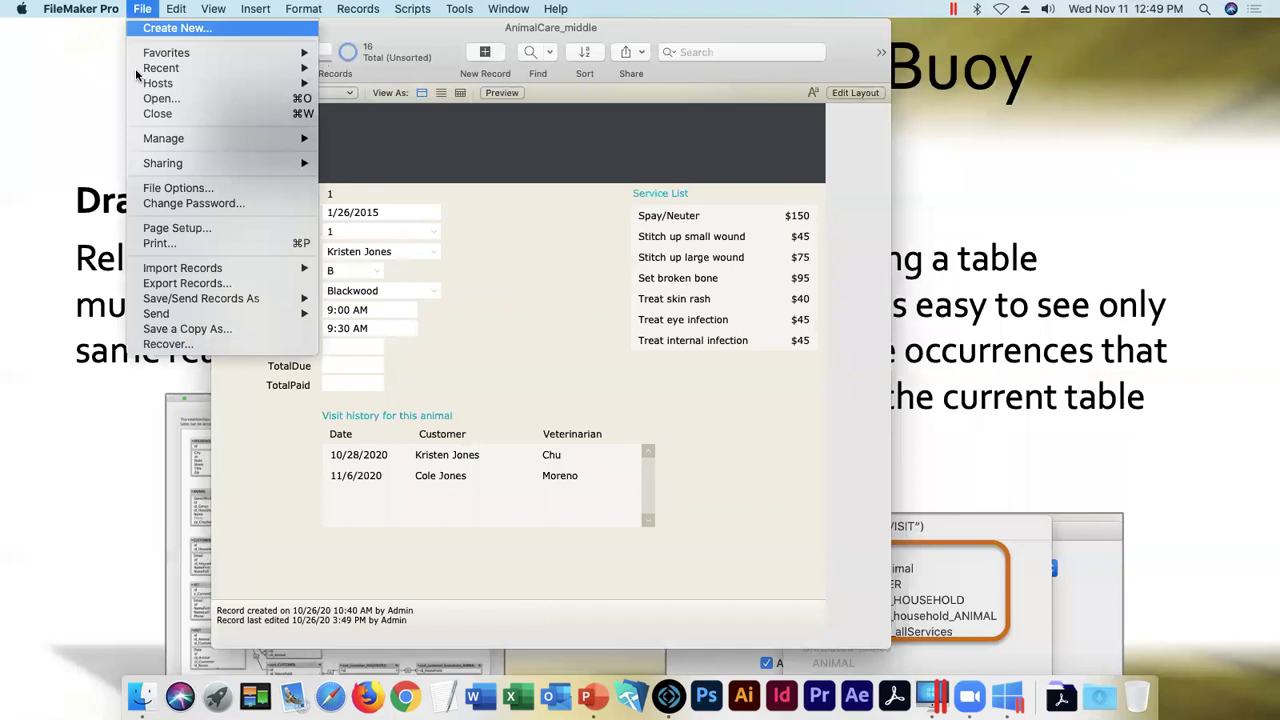
{"action": "mouse_move", "coordinate": [156, 140]}
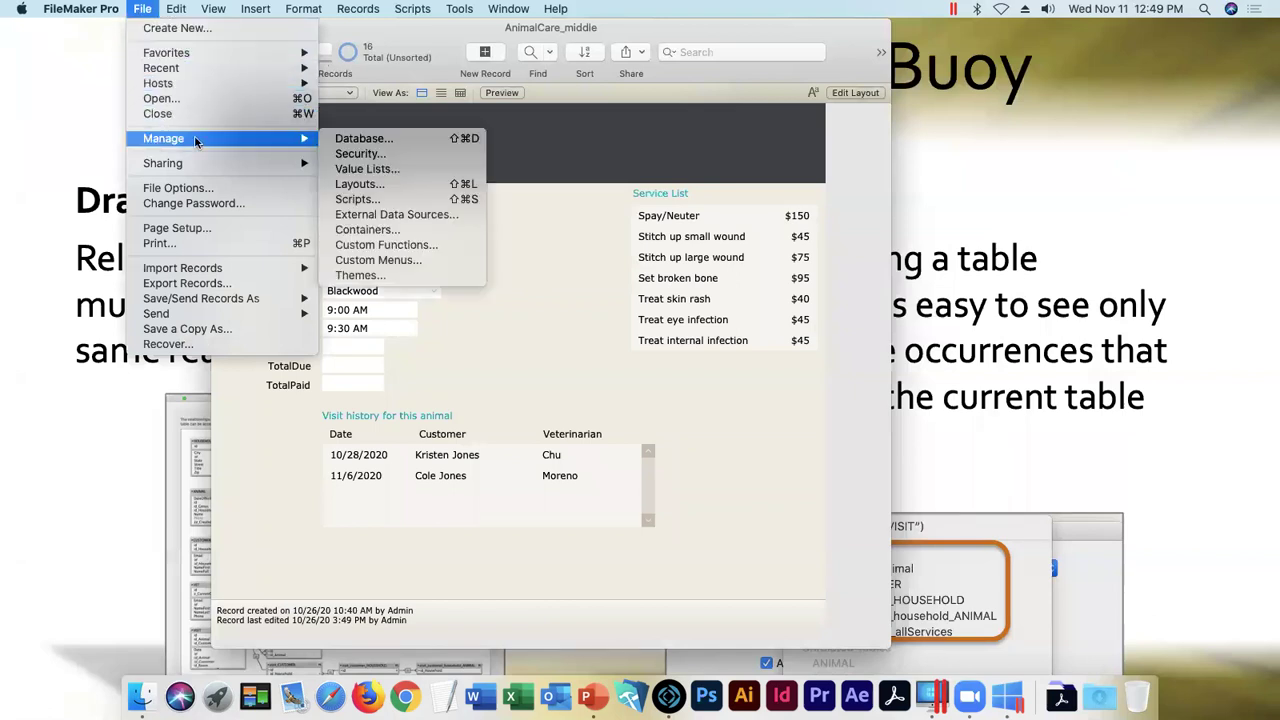
{"action": "left_click", "coordinate": [365, 139]}
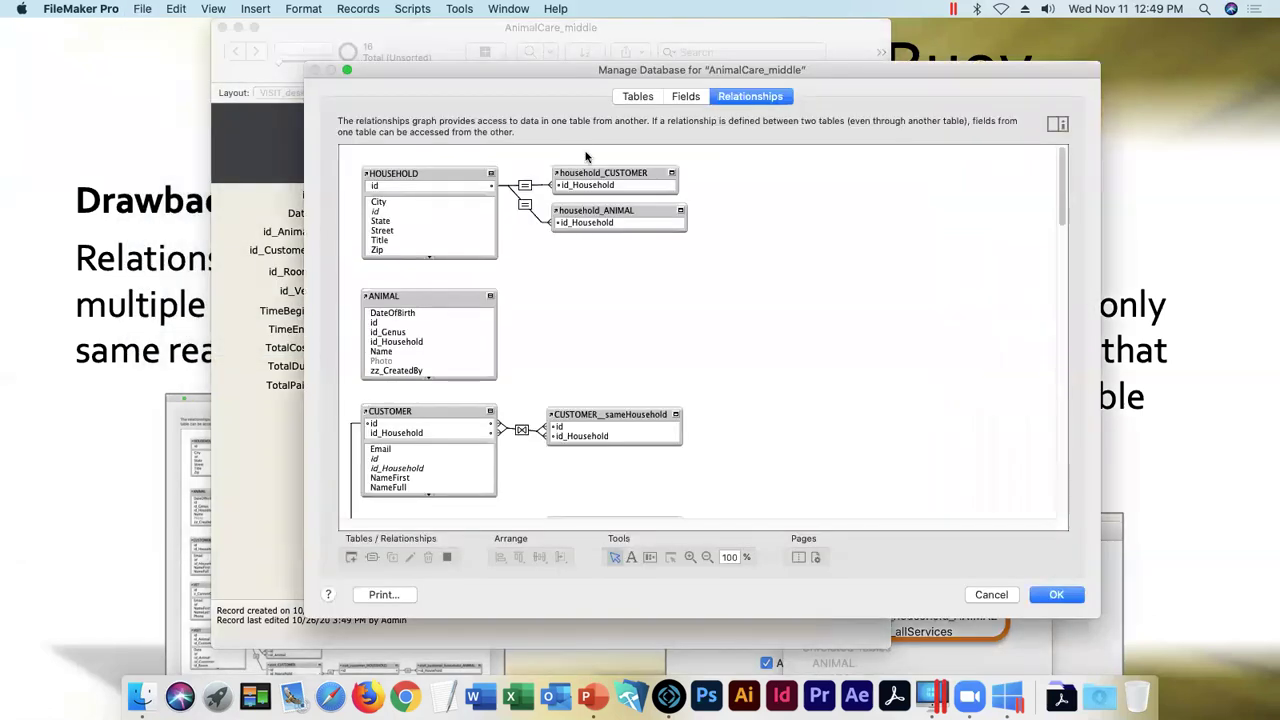
{"action": "left_click_drag", "start_coordinate": [432, 66], "coordinate": [454, 92]}
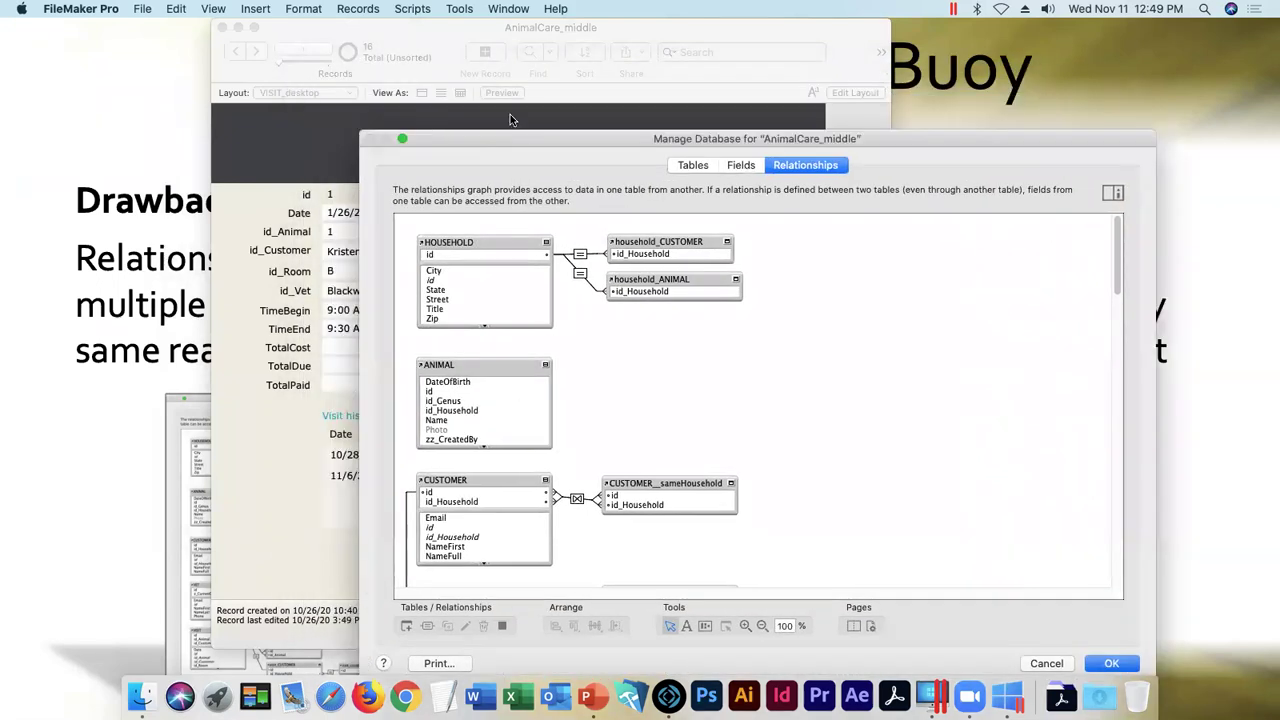
{"action": "left_click_drag", "start_coordinate": [511, 137], "coordinate": [452, 58]}
{"action": "left_click_drag", "start_coordinate": [1057, 197], "coordinate": [1073, 242]}
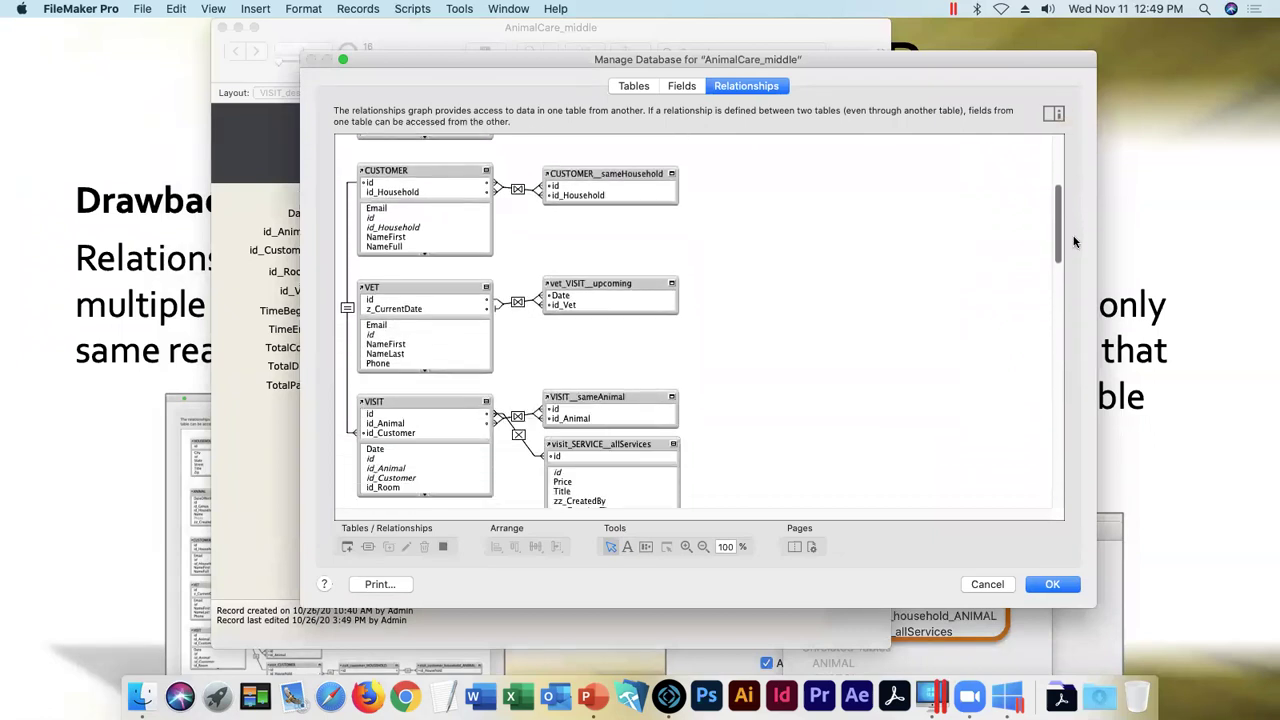
- Examine the VISIT-to-CUSTOMER relationship and the HOUSEHOLD and ANIMAL occurrences needed to reach a visit's animals
{"action": "left_click", "coordinate": [423, 414]}
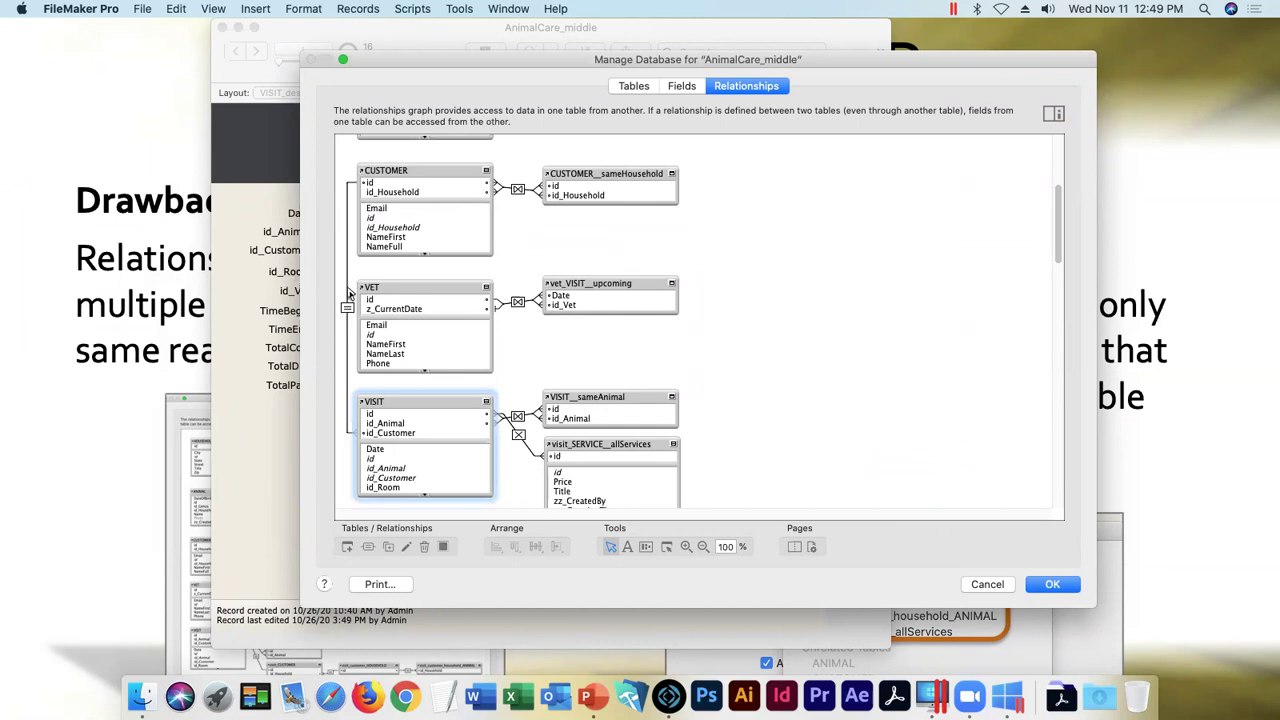
{"action": "left_click", "coordinate": [347, 307]}
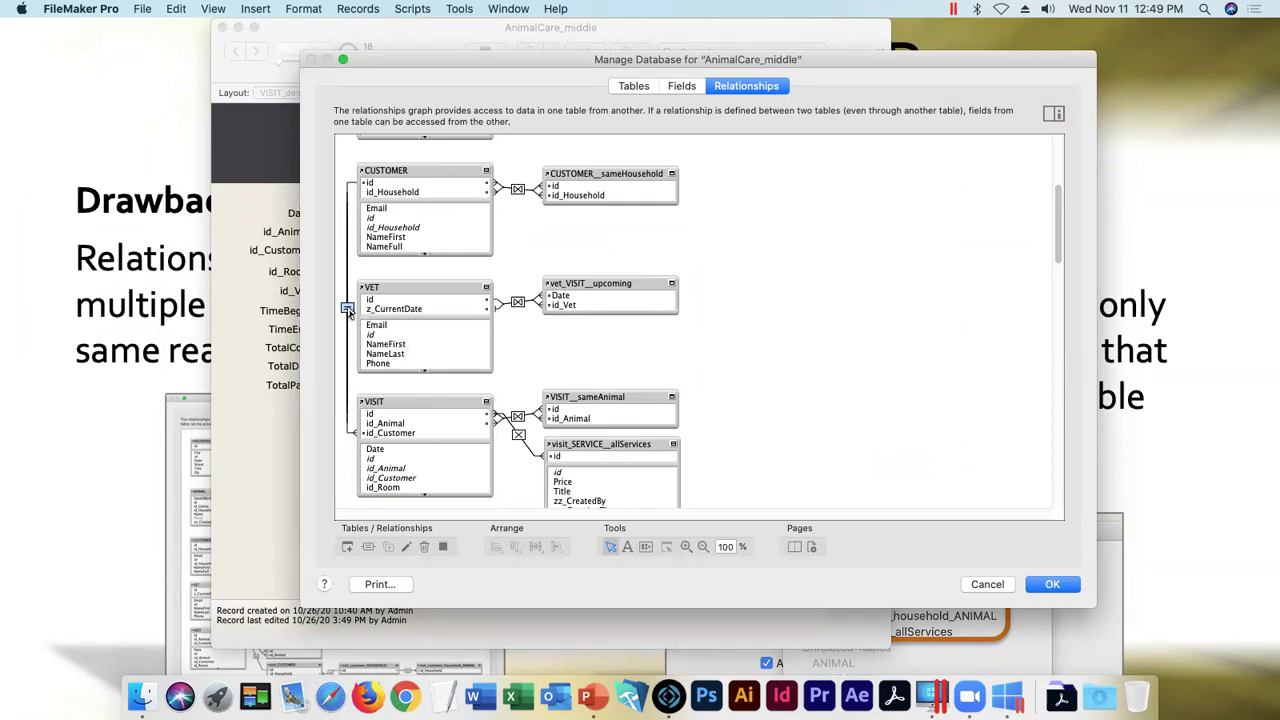
{"action": "left_click", "coordinate": [411, 170]}
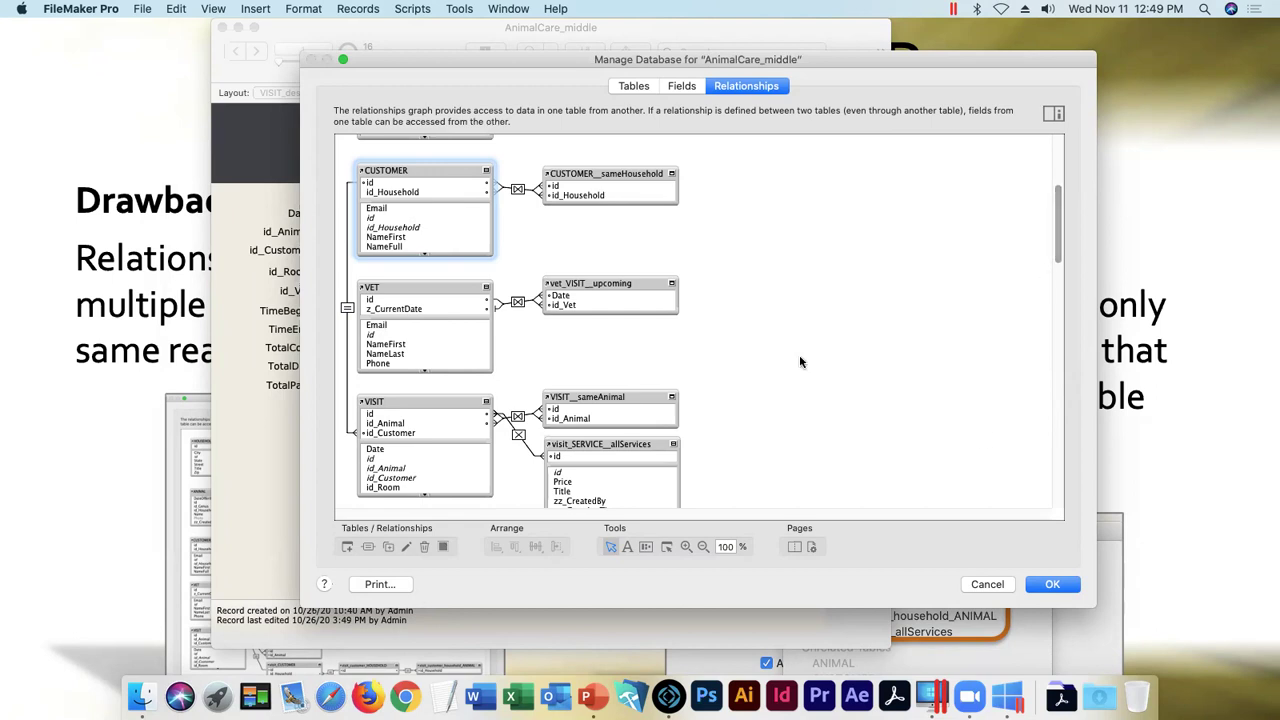
{"action": "left_click", "coordinate": [398, 397]}
{"action": "left_click", "coordinate": [405, 172]}
{"action": "left_click_drag", "start_coordinate": [1059, 238], "coordinate": [1057, 183]}
{"action": "left_click", "coordinate": [424, 161]}
{"action": "left_click", "coordinate": [415, 287]}
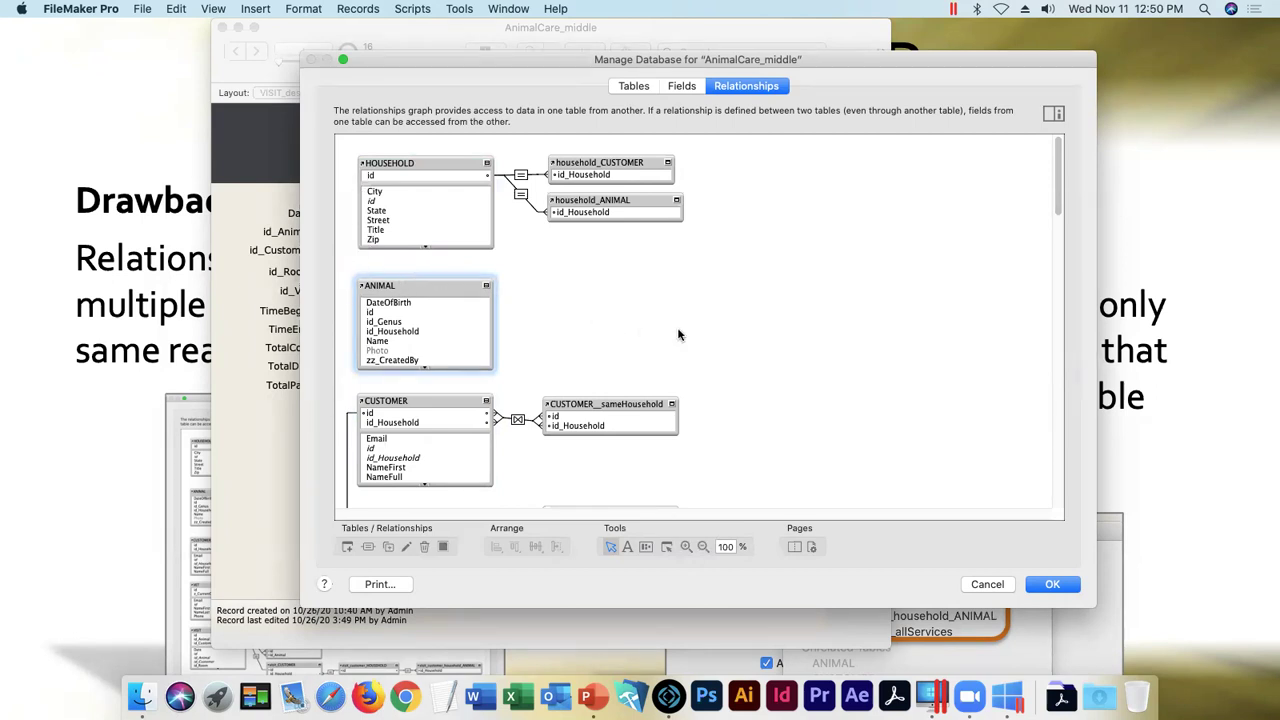
- Delete the direct relationship between the CUSTOMER and VISIT anchors
{"action": "left_click_drag", "start_coordinate": [1058, 181], "coordinate": [1062, 230]}
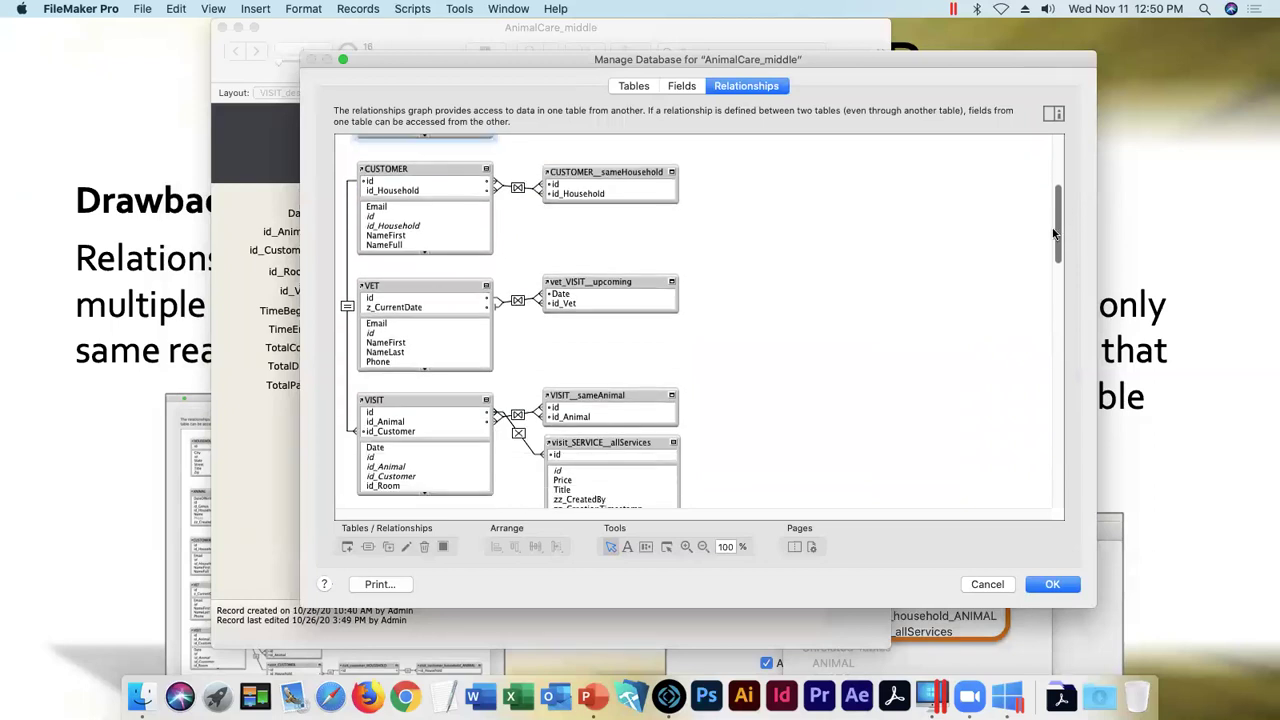
{"action": "left_click", "coordinate": [347, 308]}
{"action": "key", "text": "Delete"}
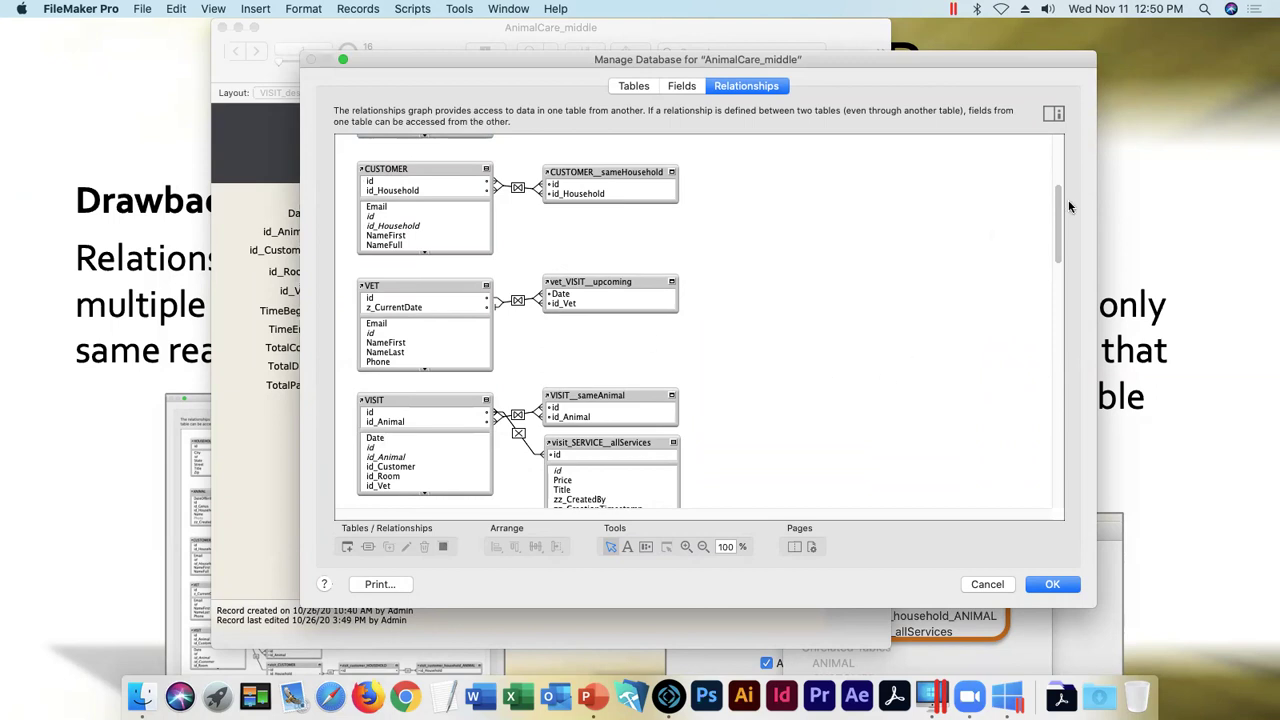
- Add a CUSTOMER occurrence named visit_CUSTOMER beneath visit_SERVICE__allServices and relate VISIT's id_Customer to its id
{"action": "left_click_drag", "start_coordinate": [1058, 216], "coordinate": [1058, 221]}
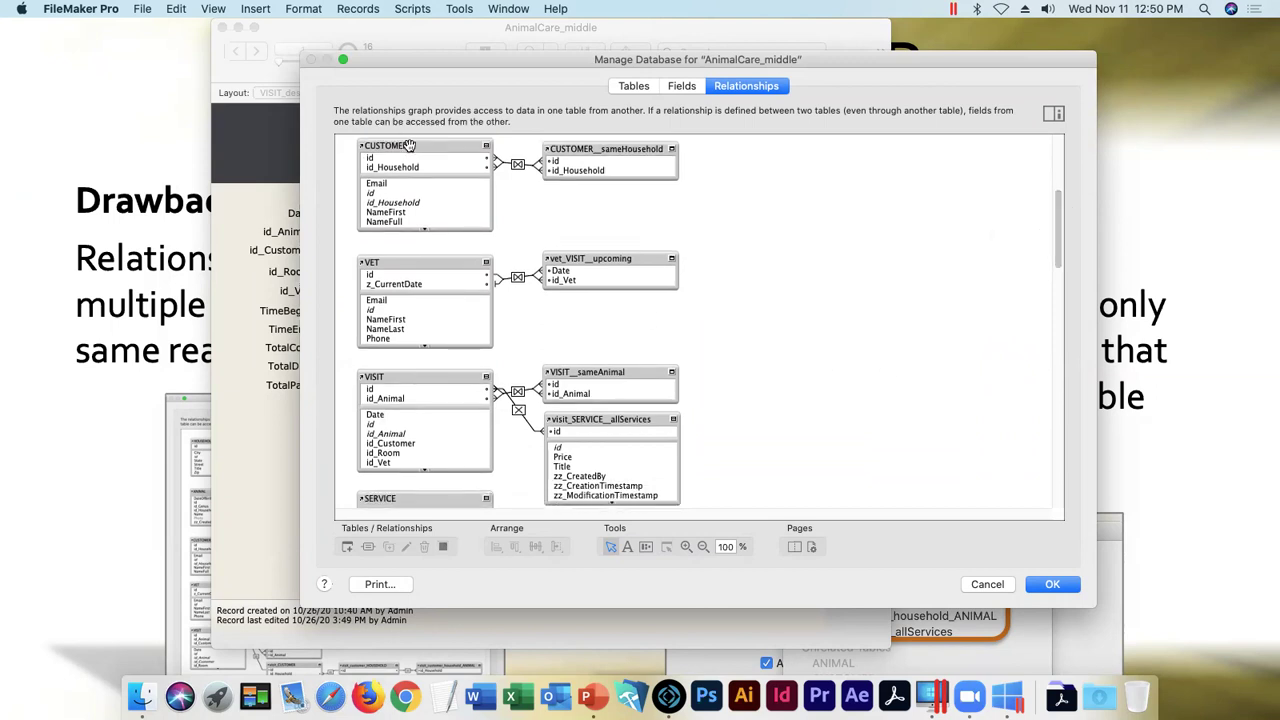
{"action": "left_click_drag", "start_coordinate": [409, 146], "coordinate": [633, 362]}
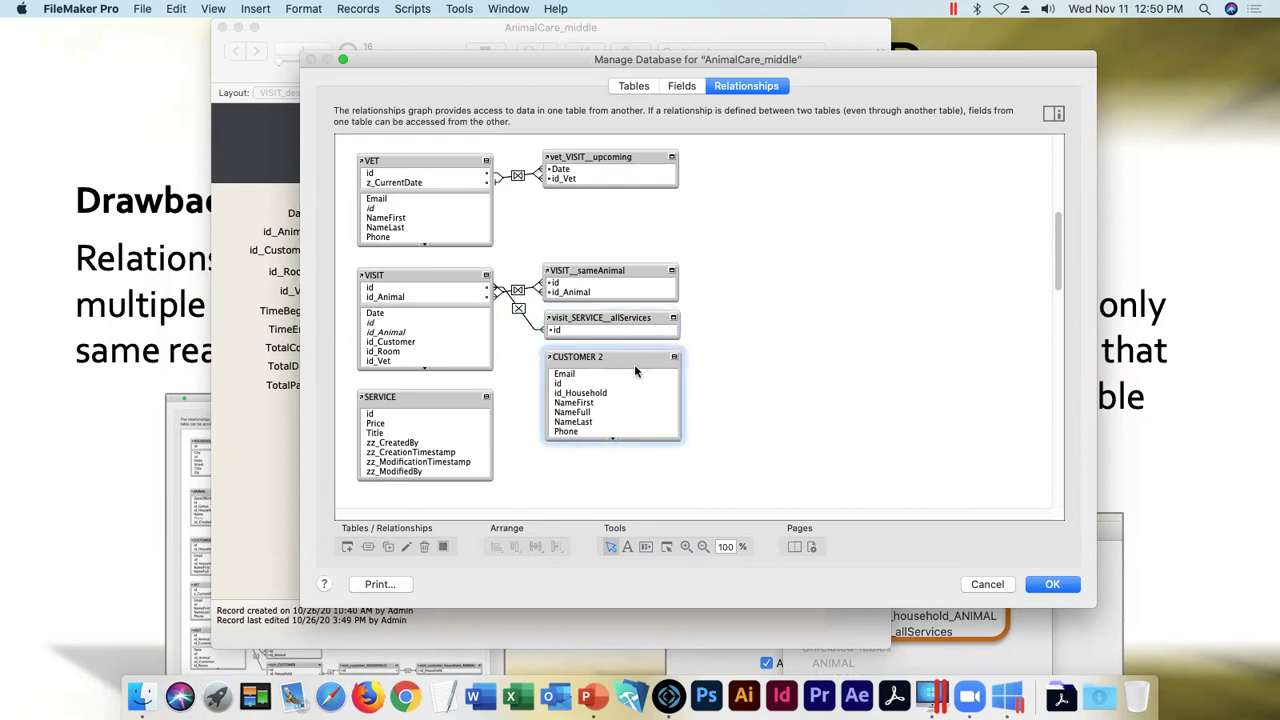
{"action": "double_click", "coordinate": [634, 364]}
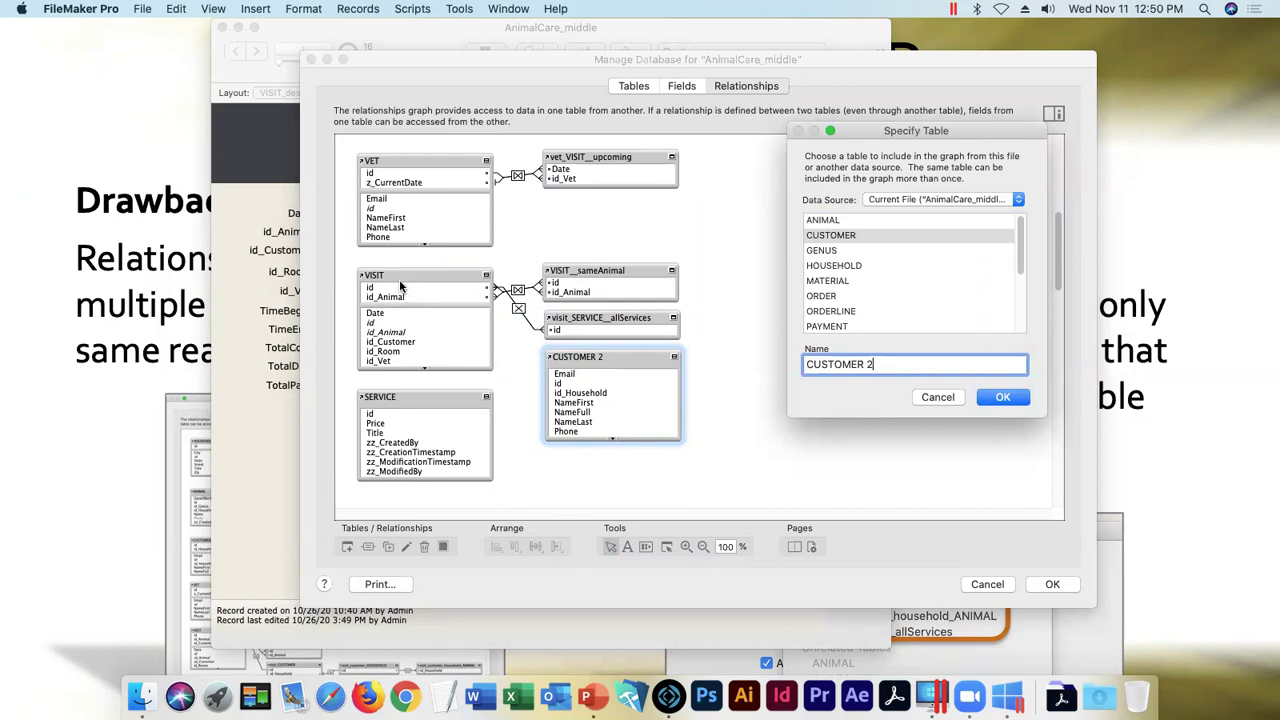
{"action": "key", "text": "BackSpace"}
{"action": "key", "text": "BackSpace"}
{"action": "type", "text": "visit_"}
{"action": "left_click_drag", "start_coordinate": [877, 130], "coordinate": [859, 139]}
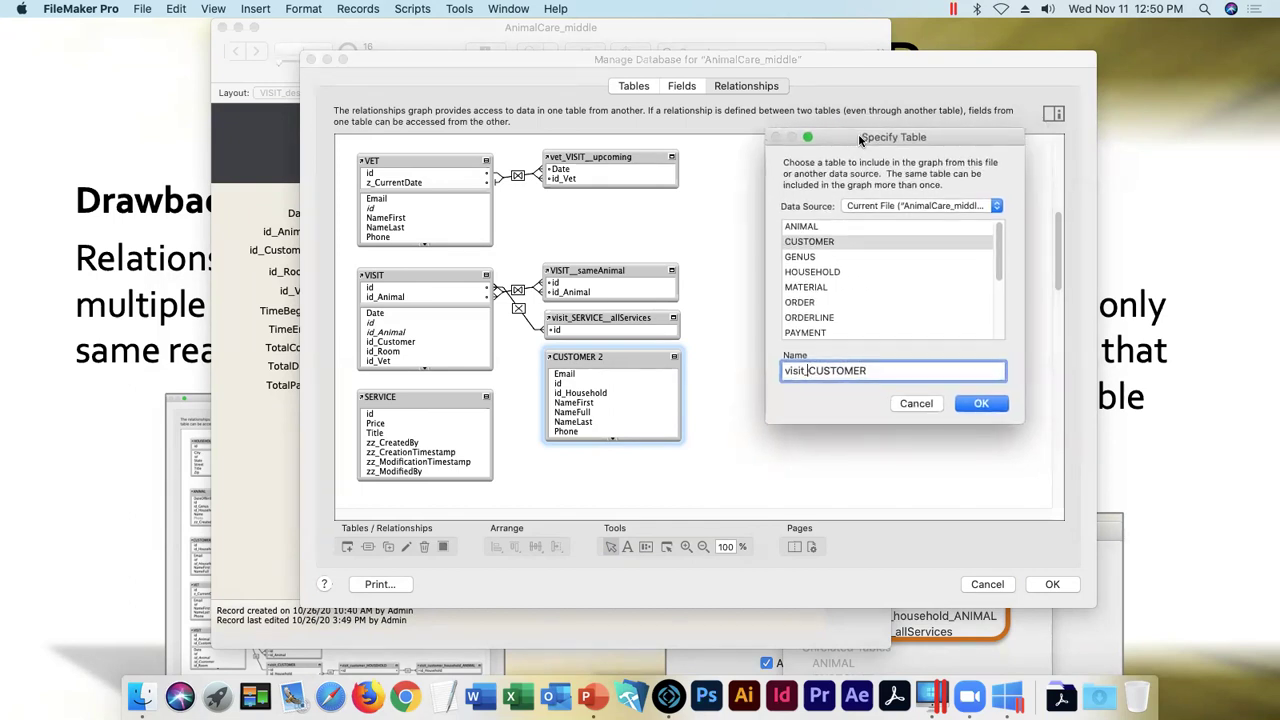
{"action": "left_click", "coordinate": [980, 404]}
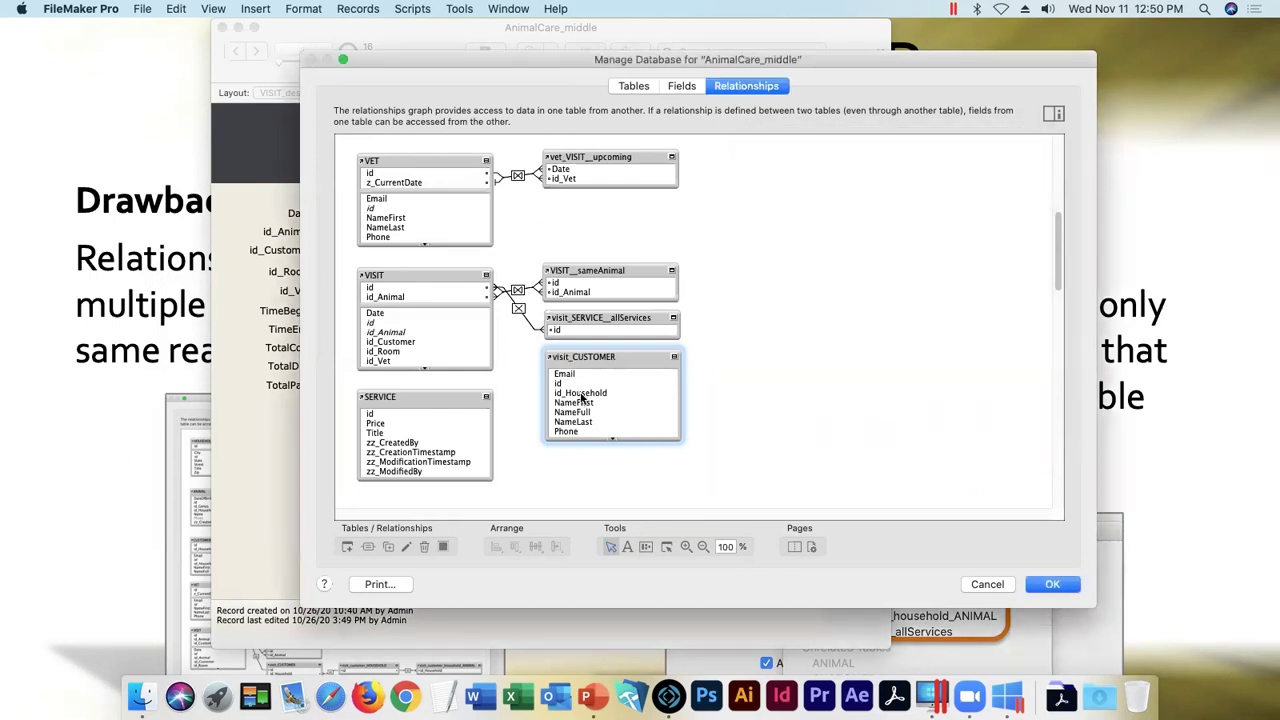
{"action": "left_click", "coordinate": [387, 345]}
{"action": "left_click_drag", "start_coordinate": [390, 346], "coordinate": [567, 386]}
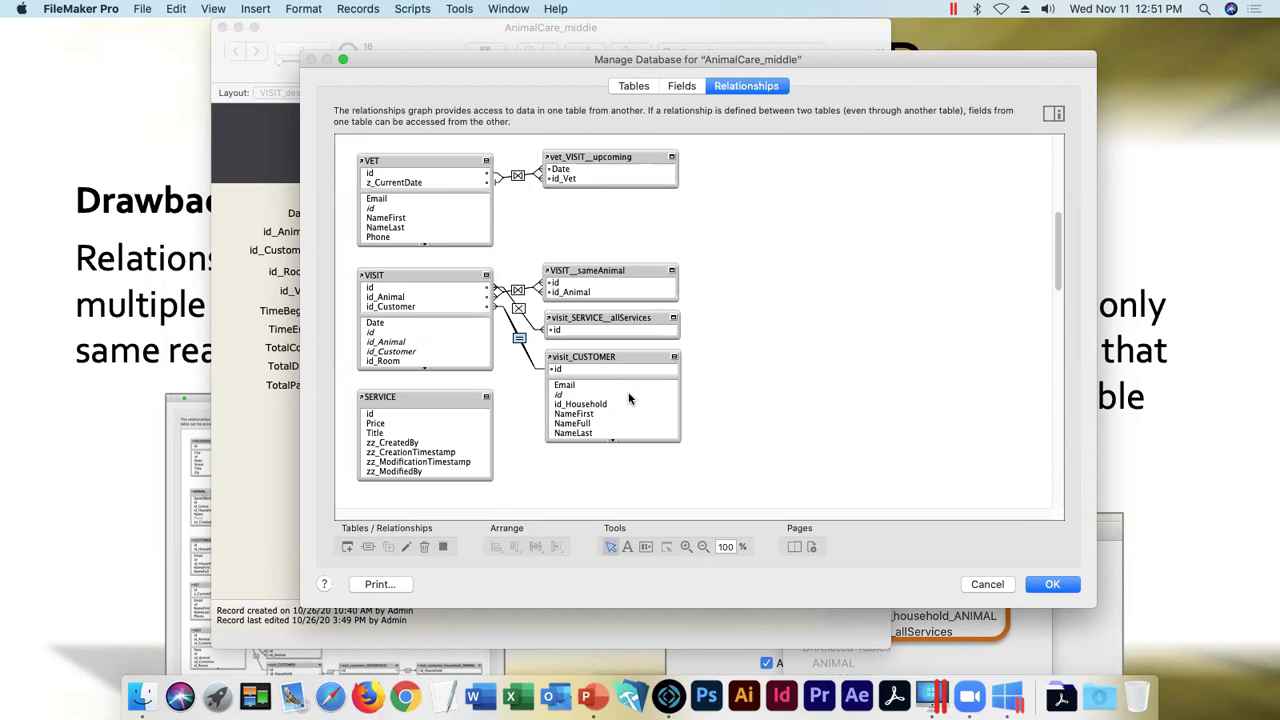
- Add a HOUSEHOLD occurrence named visit_customer_HOUSEHOLD beside visit_CUSTOMER and relate visit_CUSTOMER's id_Household to its id
{"action": "mouse_move", "coordinate": [1060, 265]}
{"action": "left_mouse_down"}
{"action": "mouse_move", "coordinate": [1020, 222]}
{"action": "mouse_move", "coordinate": [1062, 218]}
{"action": "mouse_move", "coordinate": [1062, 290]}
{"action": "left_mouse_up"}
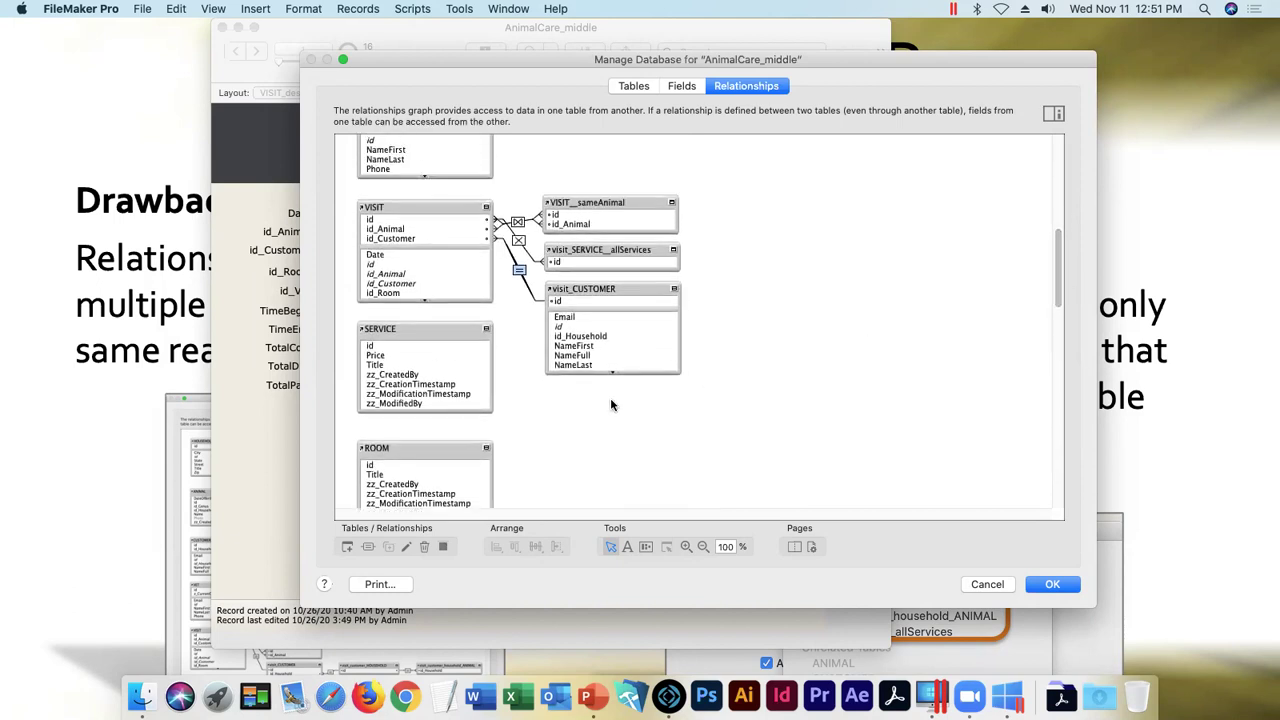
{"action": "left_click", "coordinate": [347, 548]}
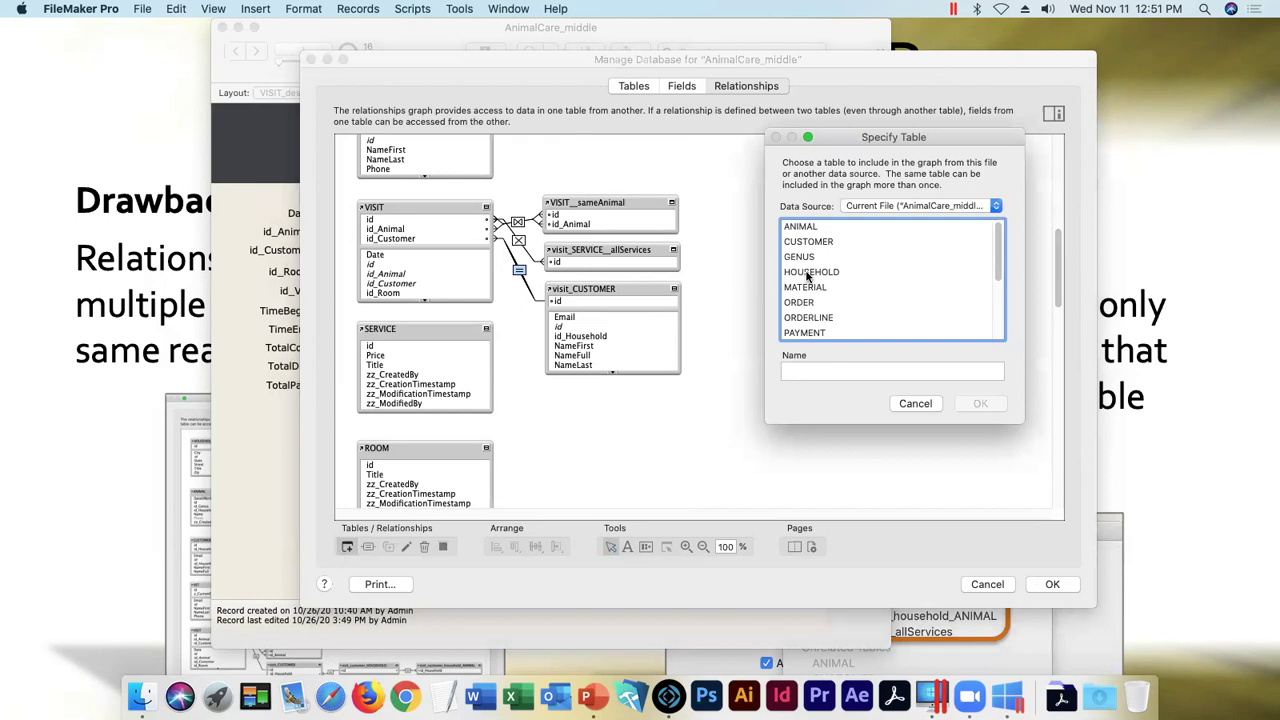
{"action": "left_click", "coordinate": [808, 274]}
{"action": "left_click", "coordinate": [860, 370]}
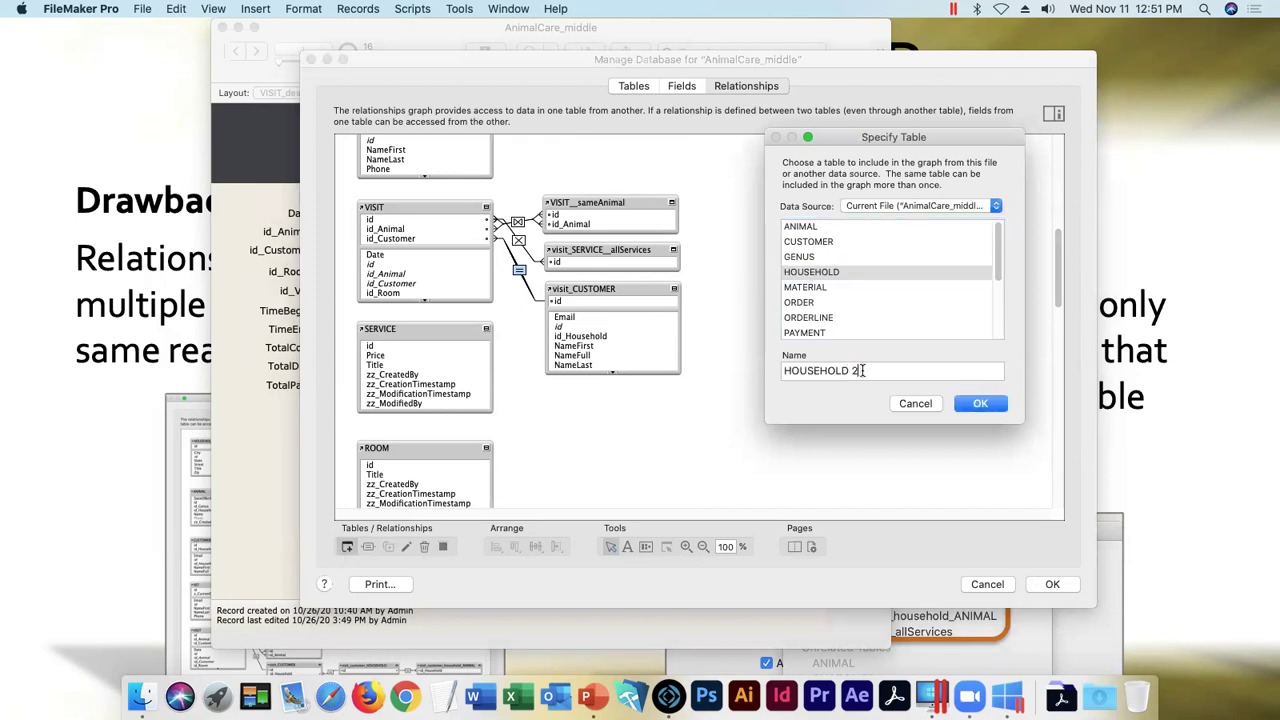
{"action": "key", "text": "BackSpace"}
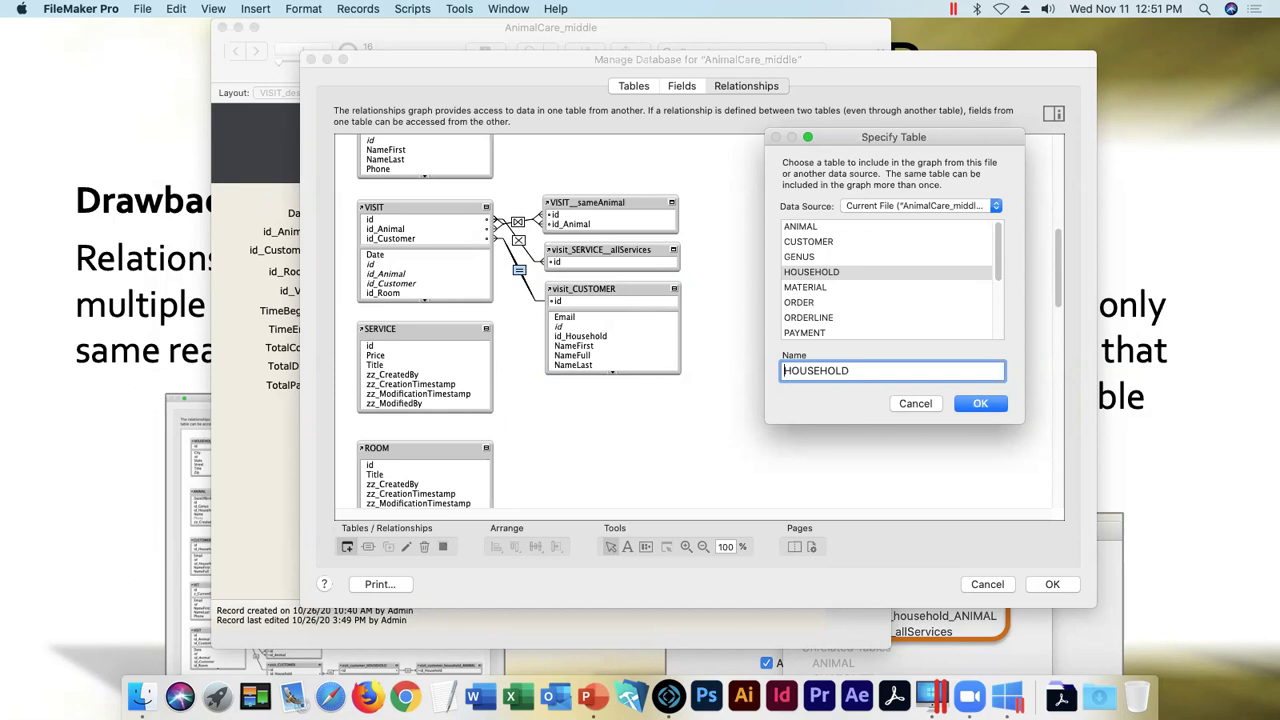
{"action": "type", "text": "visit_customer_"}
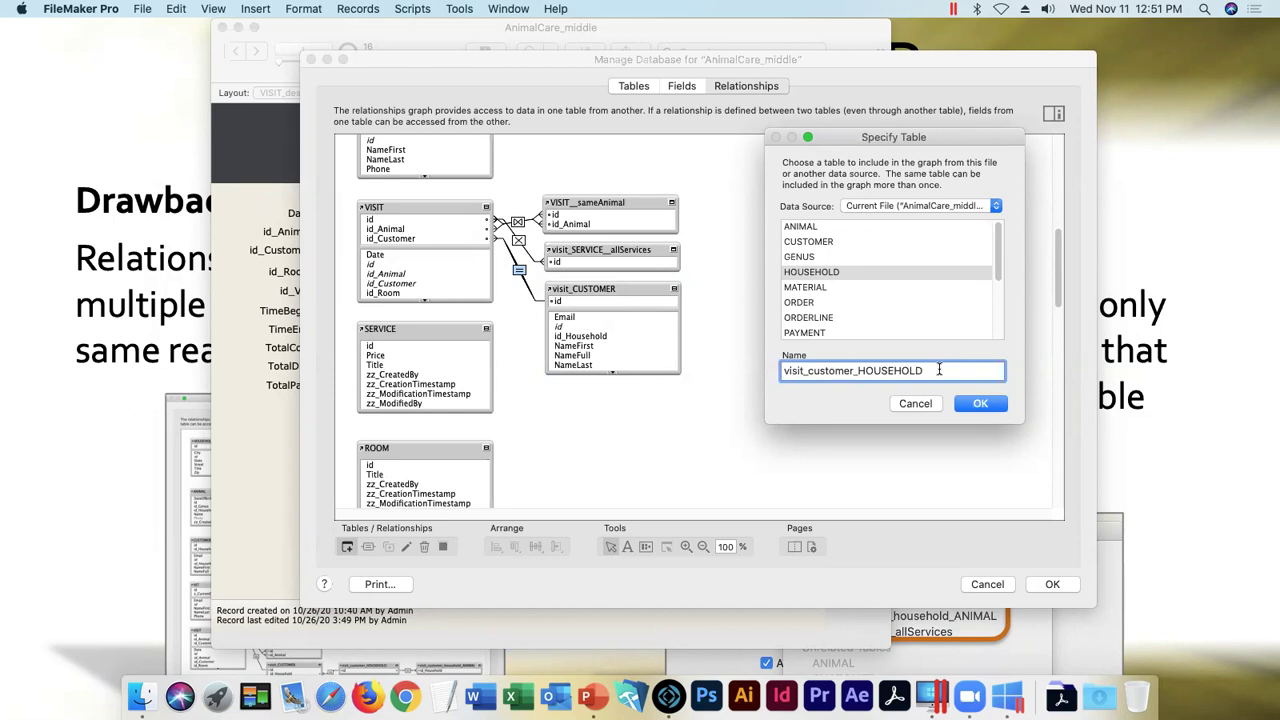
{"action": "left_click", "coordinate": [990, 403]}
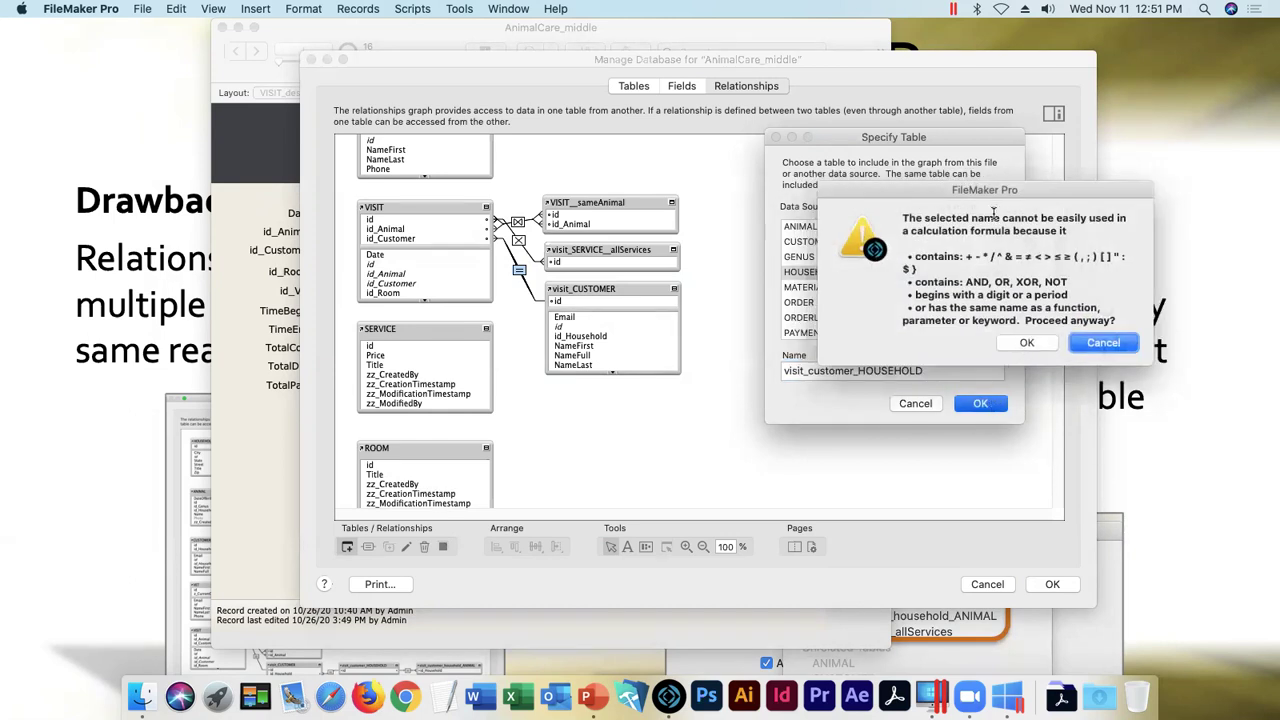
{"action": "left_click", "coordinate": [1088, 345]}
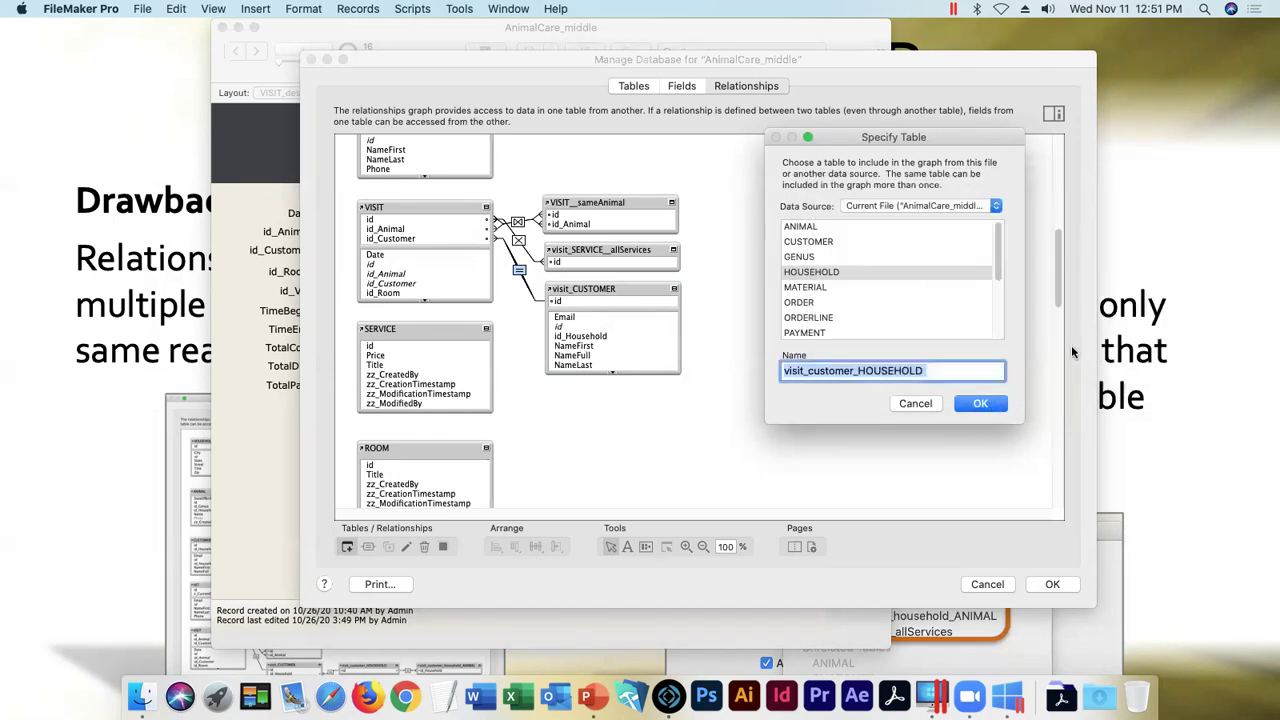
{"action": "left_click", "coordinate": [930, 370]}
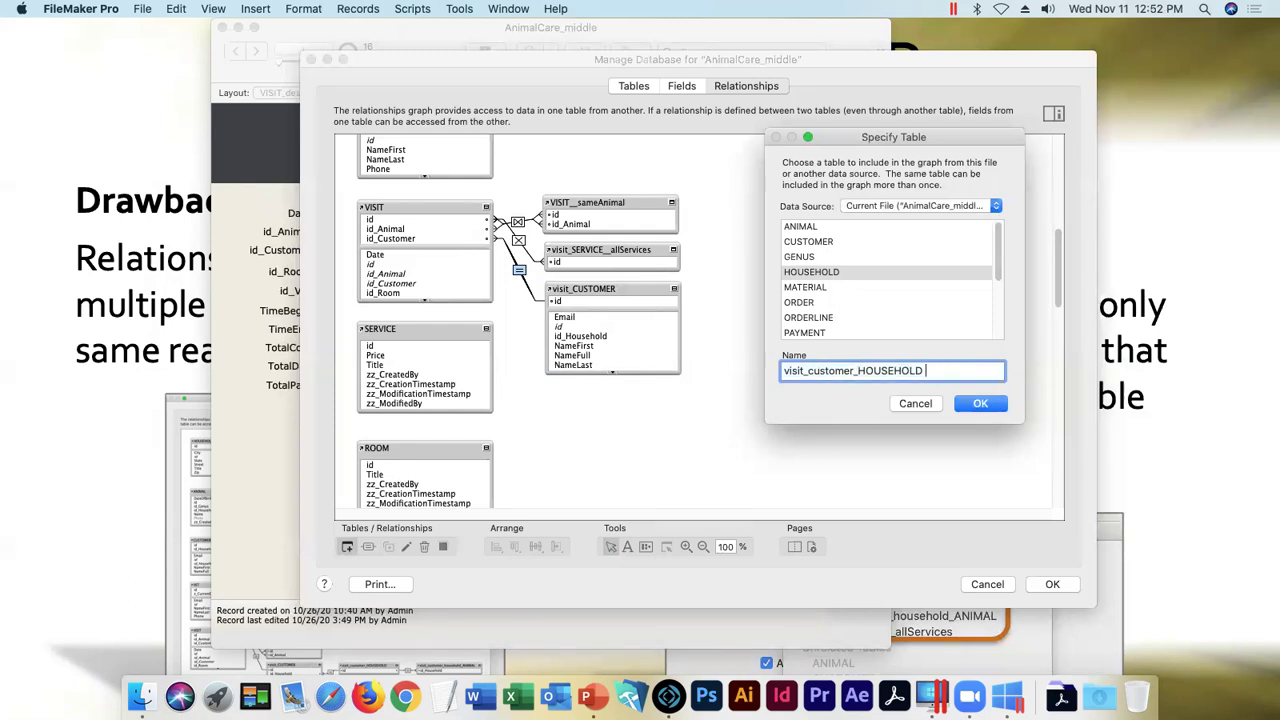
{"action": "left_click", "coordinate": [975, 404]}
{"action": "left_click_drag", "start_coordinate": [705, 284], "coordinate": [851, 317]}
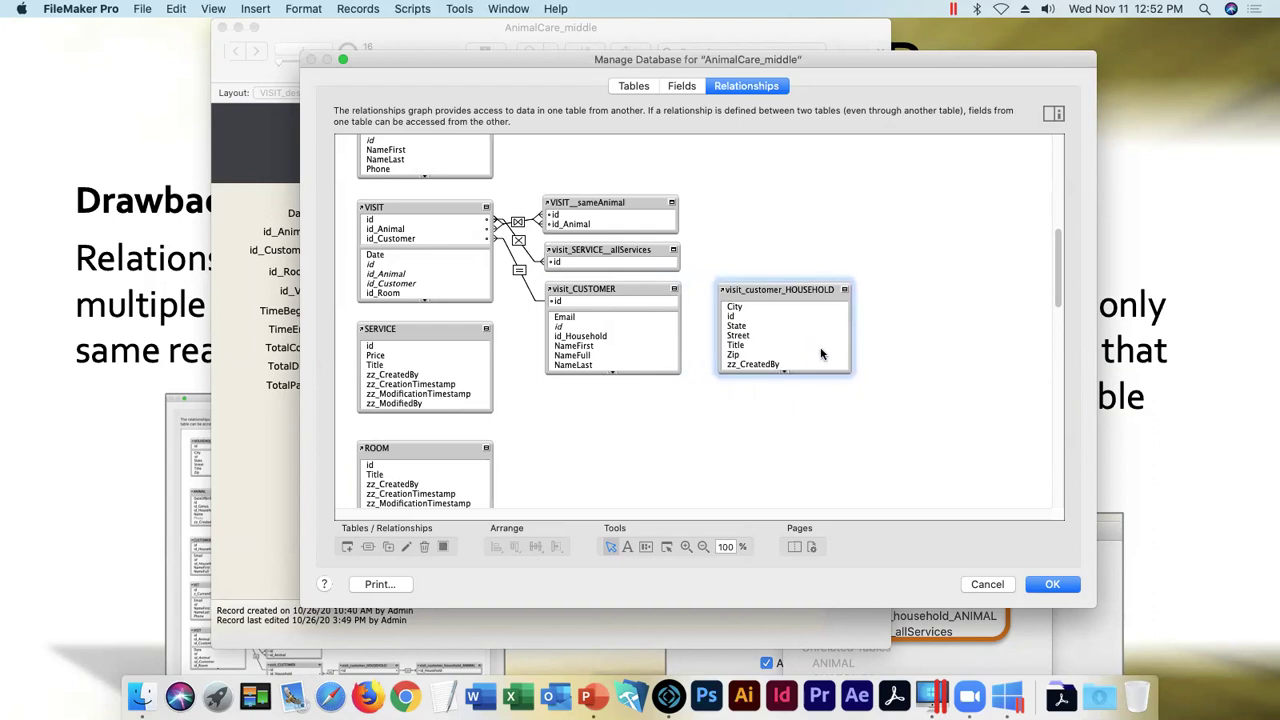
{"action": "left_click_drag", "start_coordinate": [596, 337], "coordinate": [738, 318]}
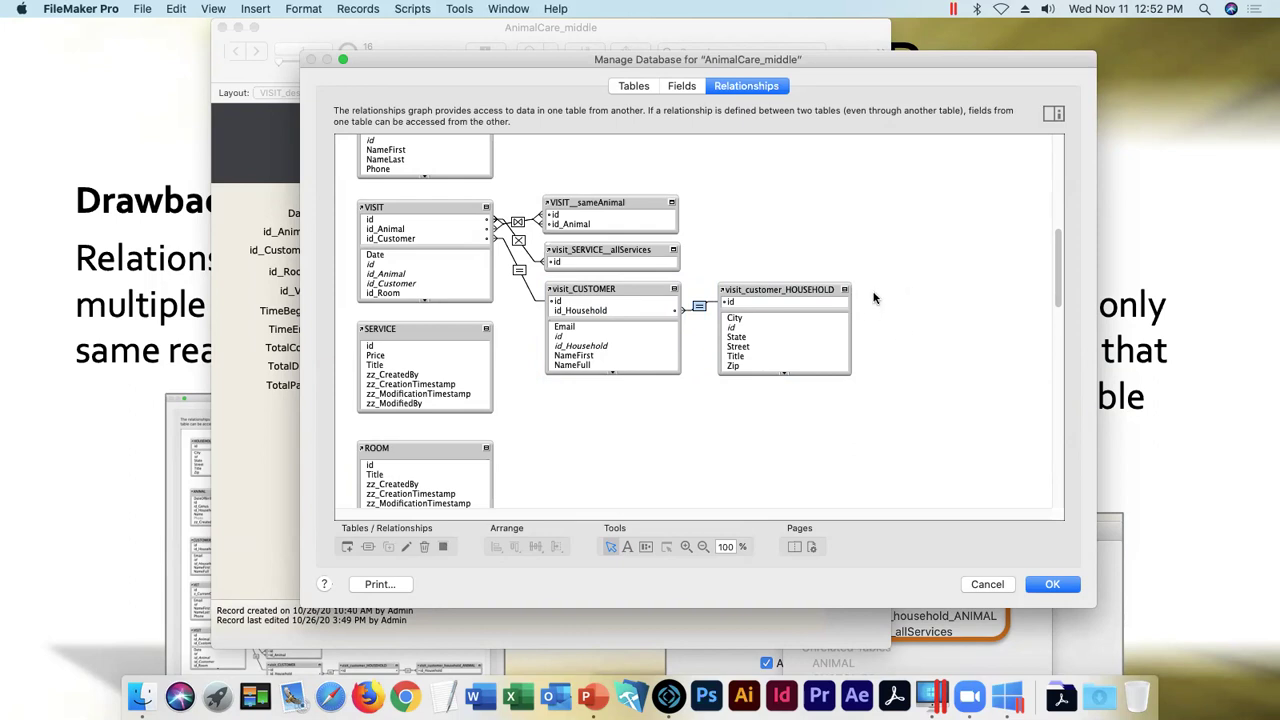
- Add an occurrence of the ANIMAL table named visit_customer_household_ANIMAL to the relationships graph
{"action": "left_click", "coordinate": [346, 548]}
{"action": "left_click", "coordinate": [813, 227]}
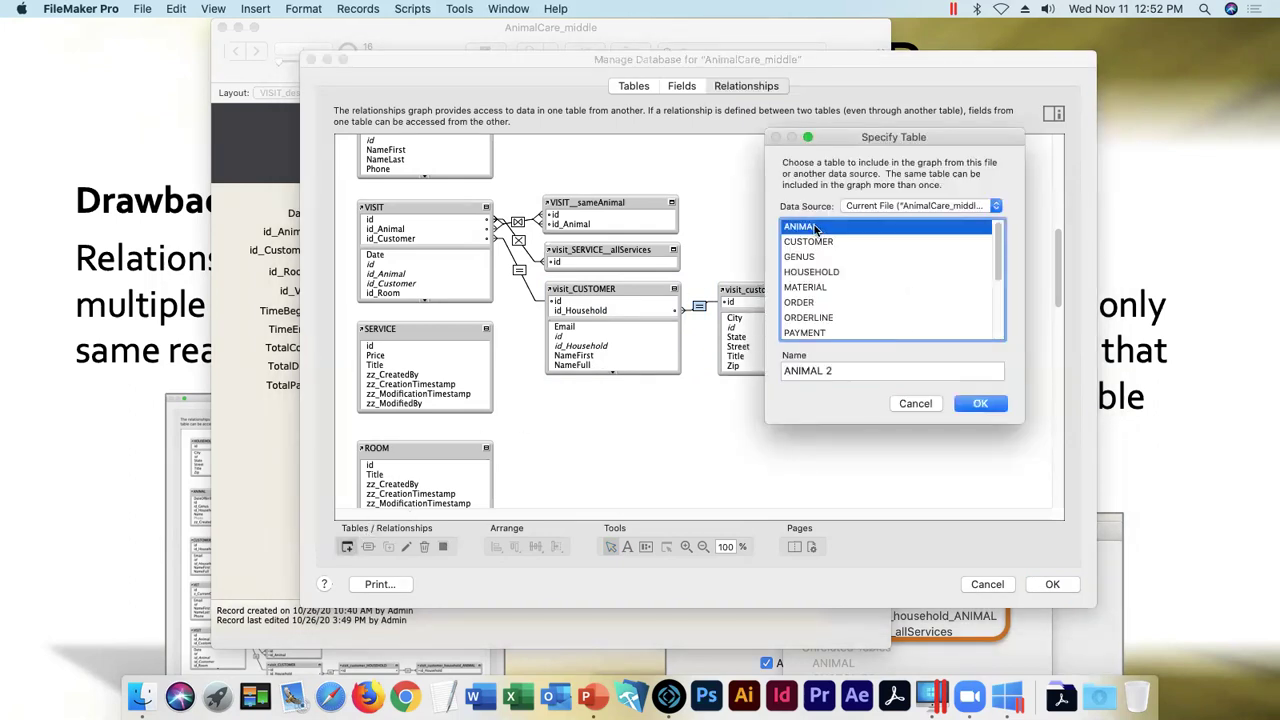
{"action": "key", "text": "Tab"}
{"action": "key", "text": "Right"}
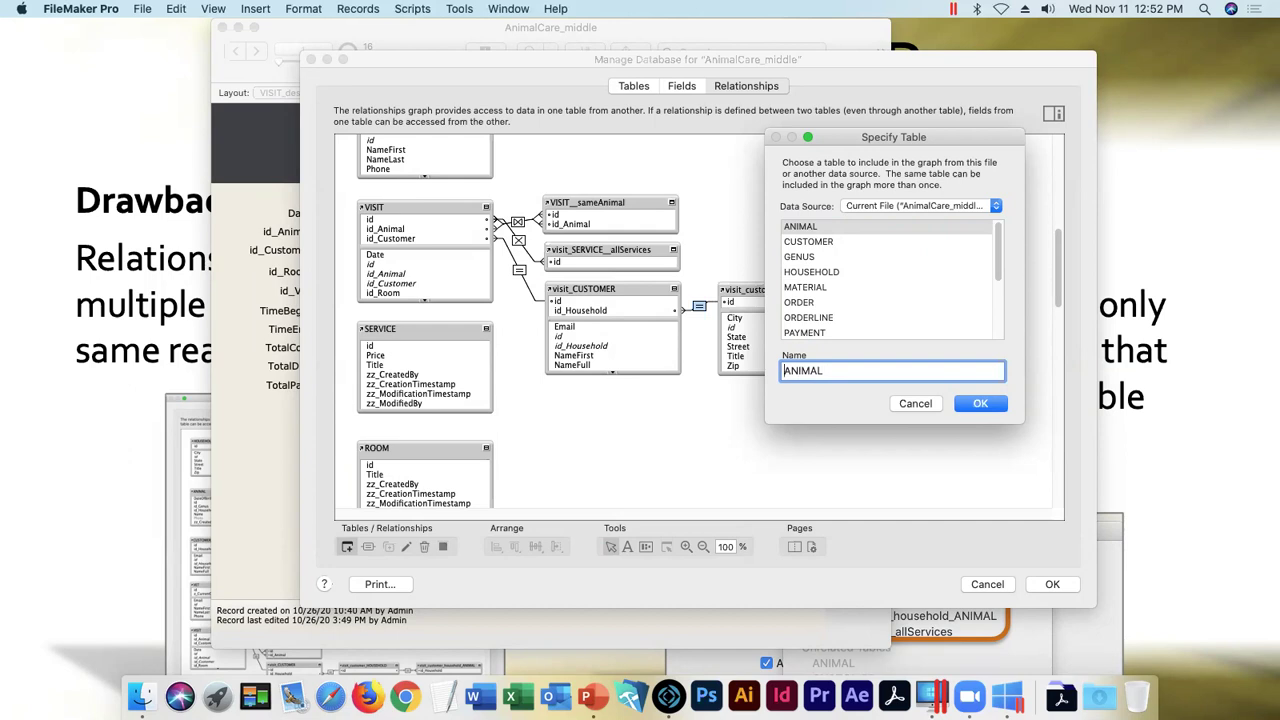
{"action": "type", "text": "visit_s"}
{"action": "key", "text": "BackSpace"}
{"action": "type", "text": "customer_"}
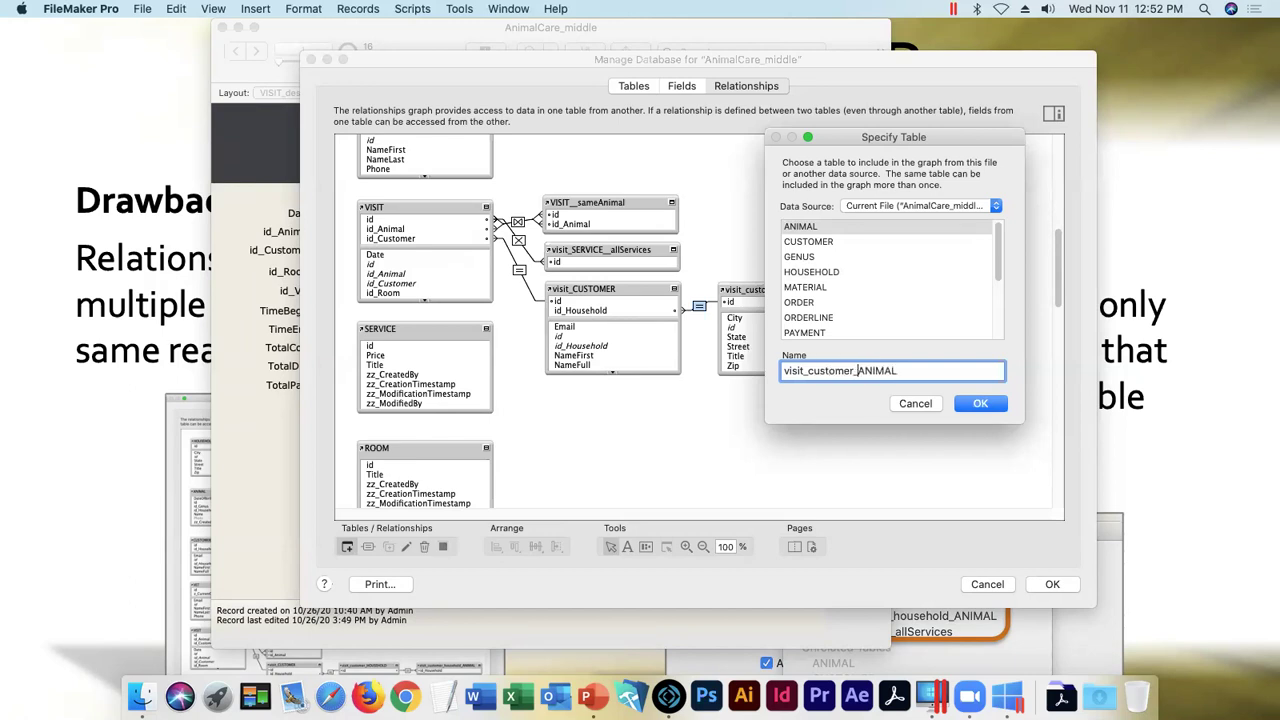
{"action": "type", "text": "household_"}
{"action": "left_click", "coordinate": [976, 370]}
{"action": "left_click_drag", "start_coordinate": [962, 370], "coordinate": [751, 367]}
{"action": "left_click", "coordinate": [966, 370]}
{"action": "left_click", "coordinate": [980, 403]}
- Place visit_customer_household_ANIMAL beside visit_customer_HOUSEHOLD, widened to fit its name, and relate the household's id to its id_Household
{"action": "left_click_drag", "start_coordinate": [682, 279], "coordinate": [920, 284]}
{"action": "left_click_drag", "start_coordinate": [983, 320], "coordinate": [1041, 324]}
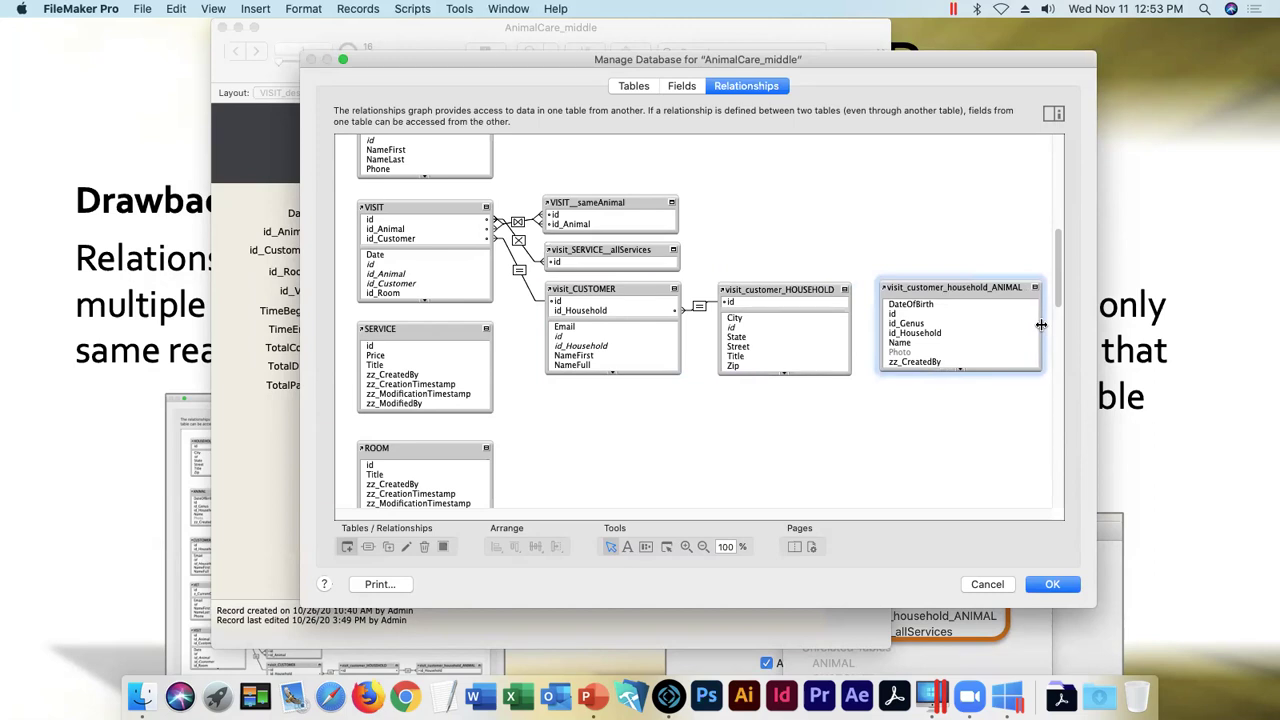
{"action": "left_click_drag", "start_coordinate": [909, 335], "coordinate": [757, 336]}
{"action": "left_click_drag", "start_coordinate": [937, 288], "coordinate": [947, 287]}
{"action": "left_click", "coordinate": [895, 405]}
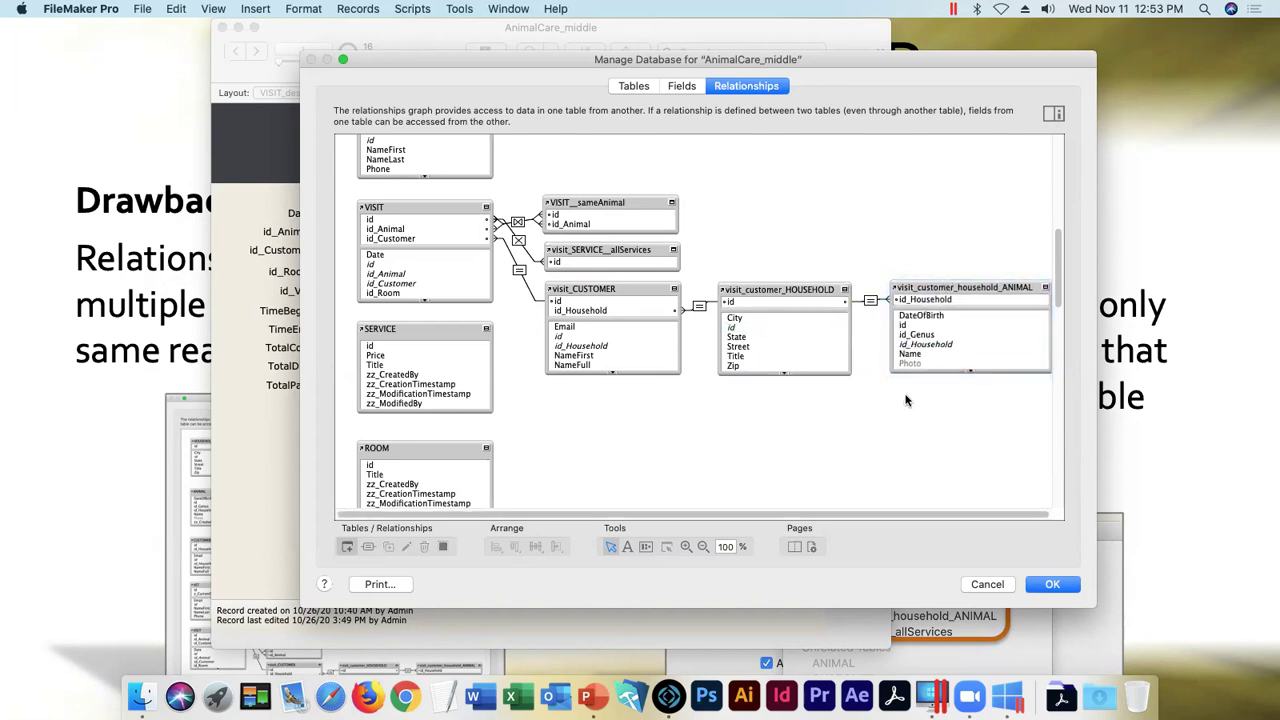
{"action": "left_click_drag", "start_coordinate": [1096, 425], "coordinate": [1108, 424]}
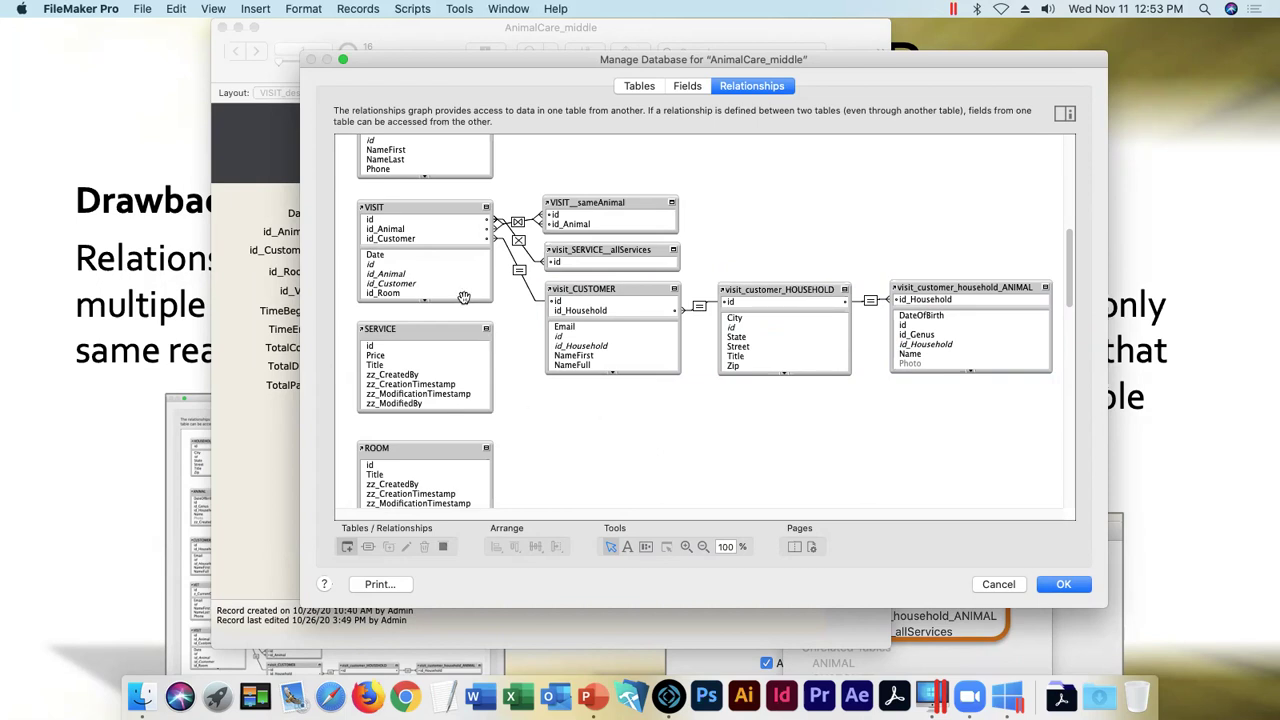
- Trace the relationship chain from VISIT through visit_CUSTOMER and visit_customer_HOUSEHOLD to visit_customer_household_ANIMAL
{"action": "left_click", "coordinate": [408, 207]}
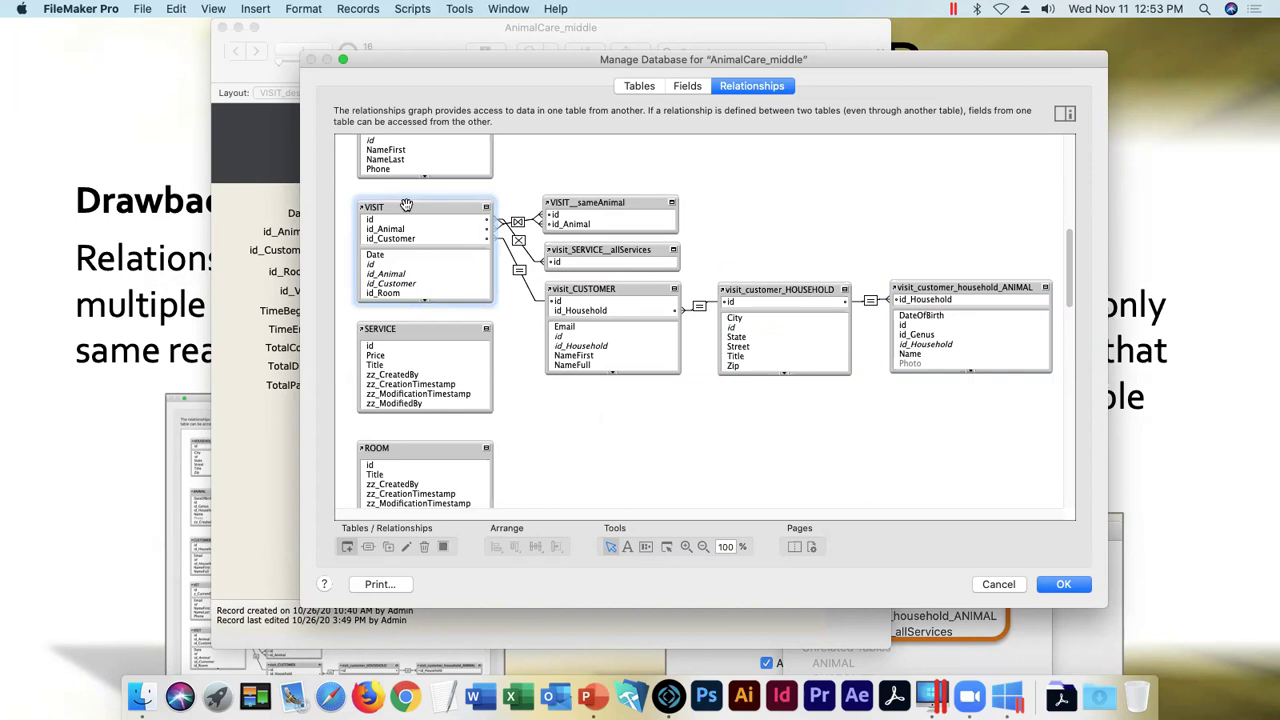
{"action": "left_click", "coordinate": [519, 271]}
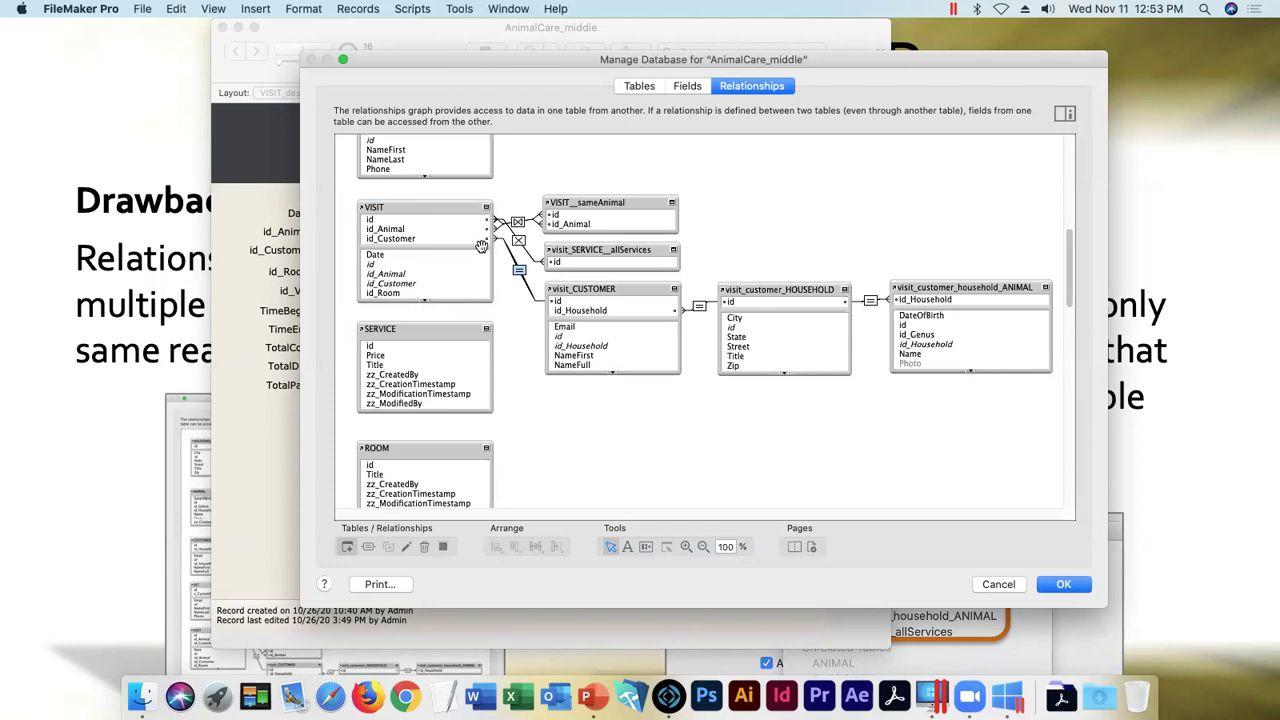
{"action": "left_click", "coordinate": [595, 288]}
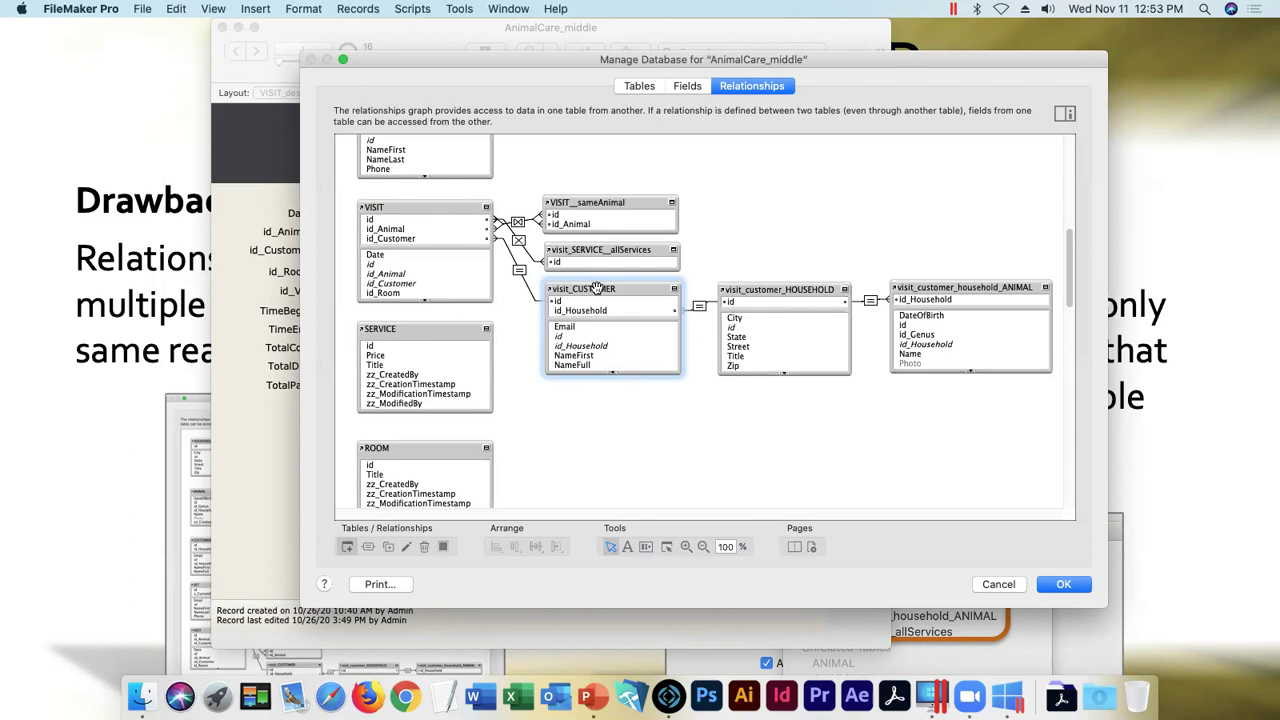
{"action": "left_click", "coordinate": [699, 308]}
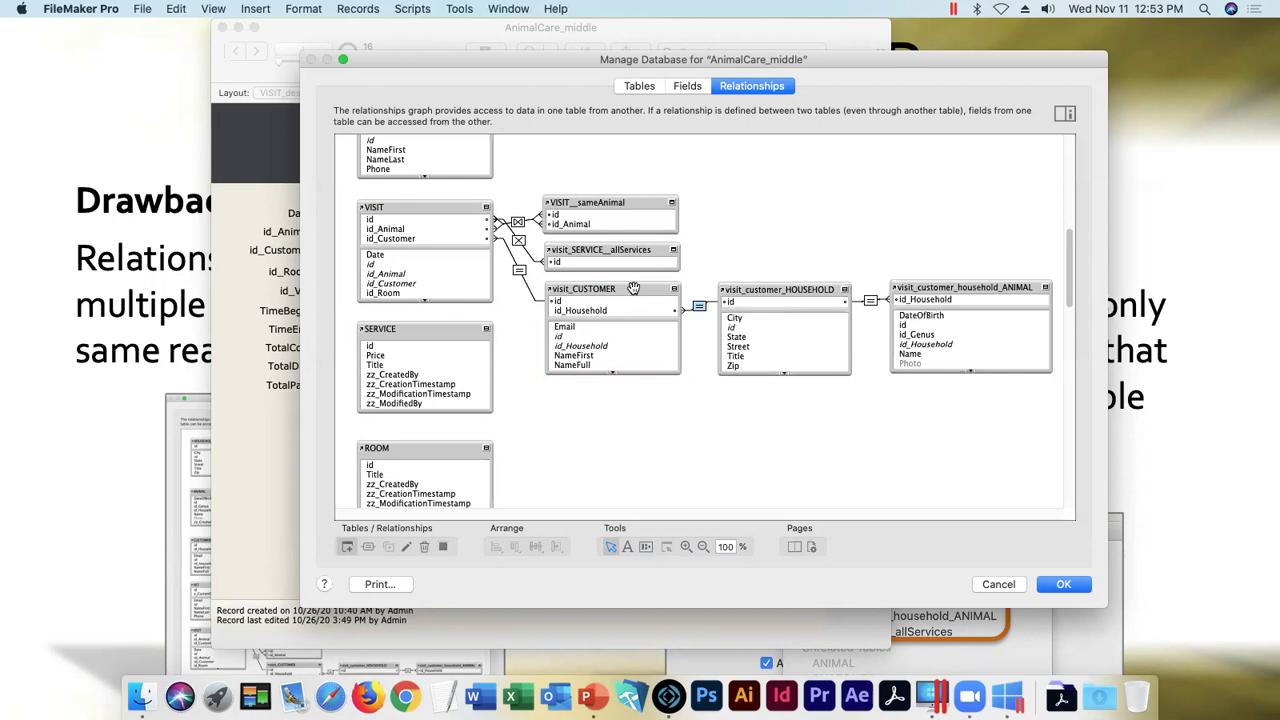
{"action": "left_click", "coordinate": [791, 290]}
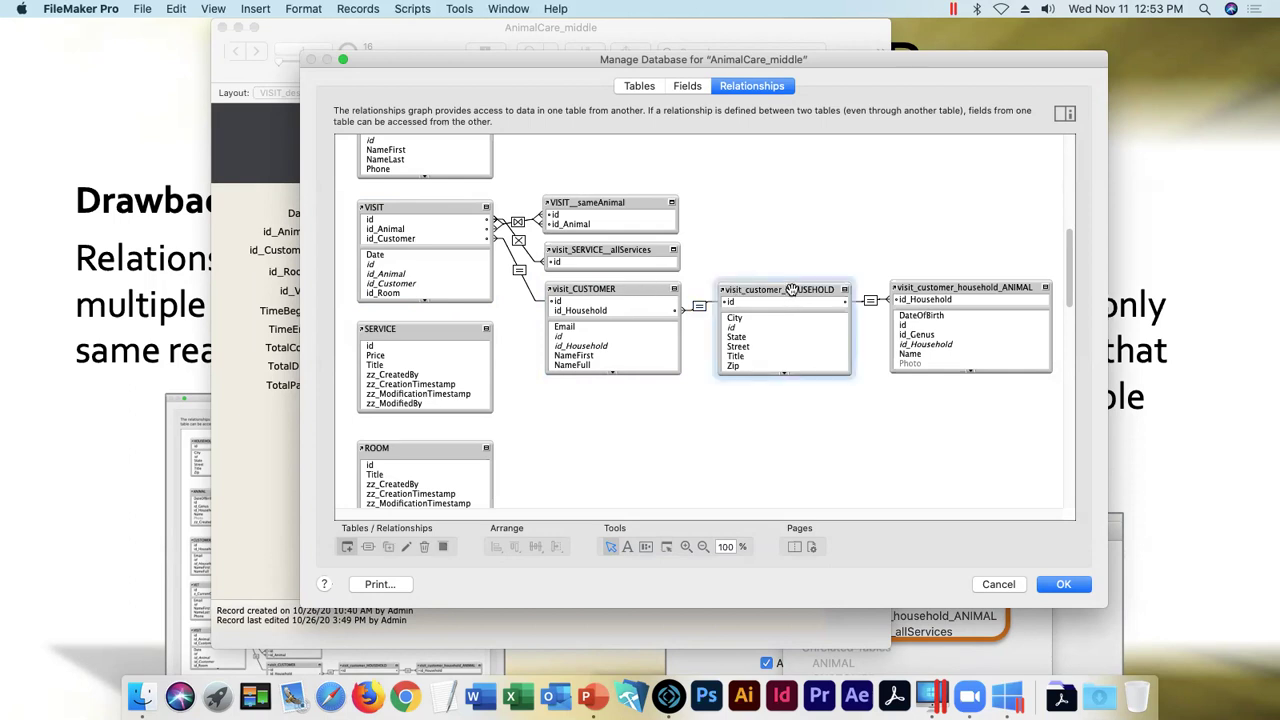
{"action": "left_click", "coordinate": [777, 272]}
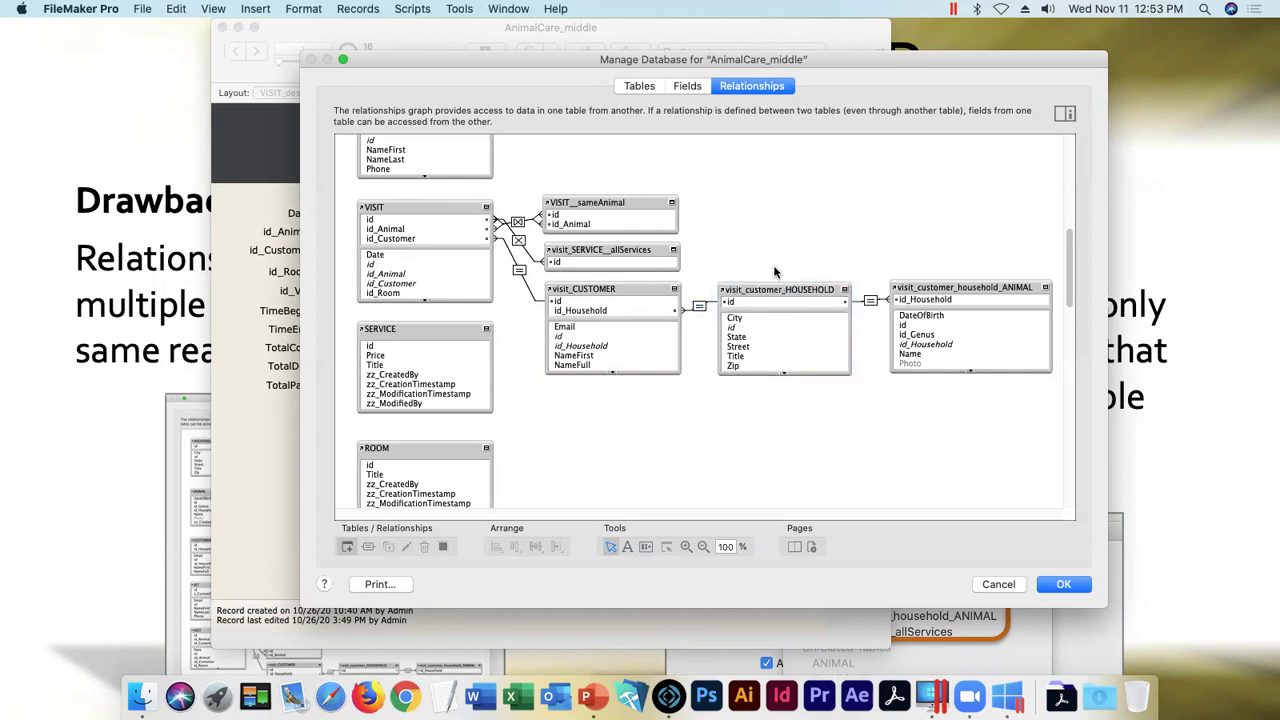
{"action": "left_click", "coordinate": [783, 290]}
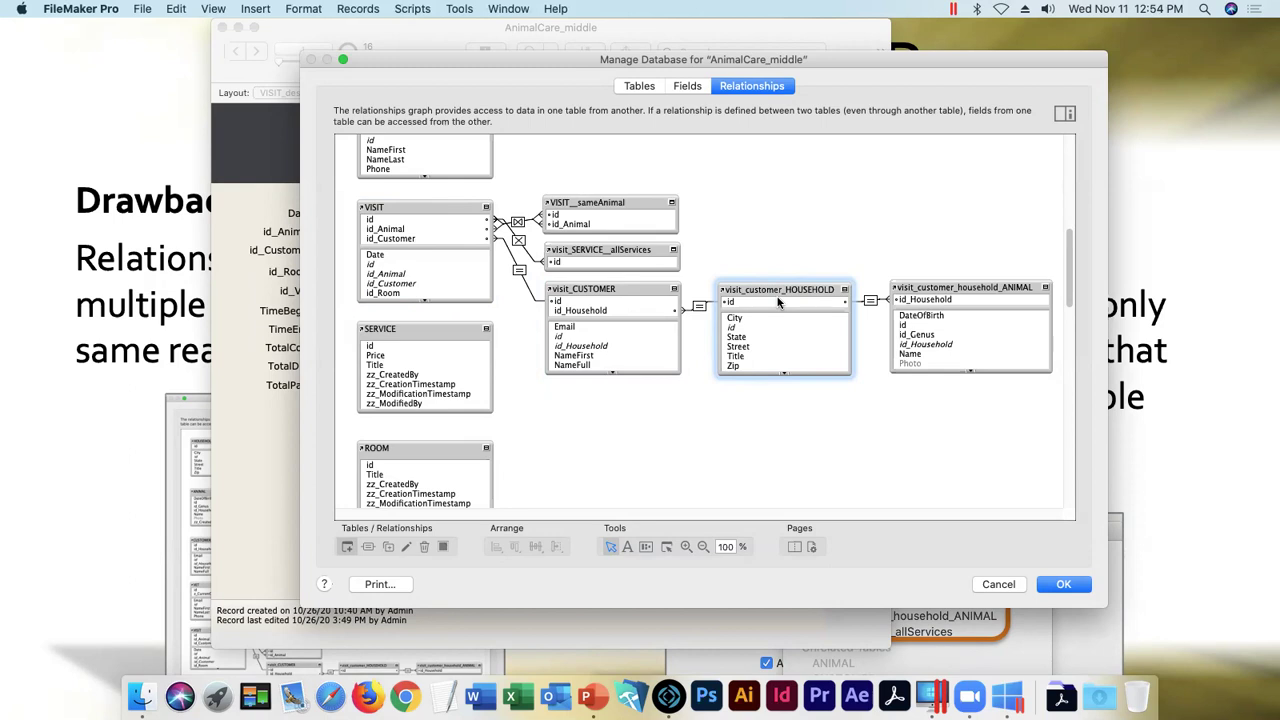
{"action": "left_click", "coordinate": [871, 301]}
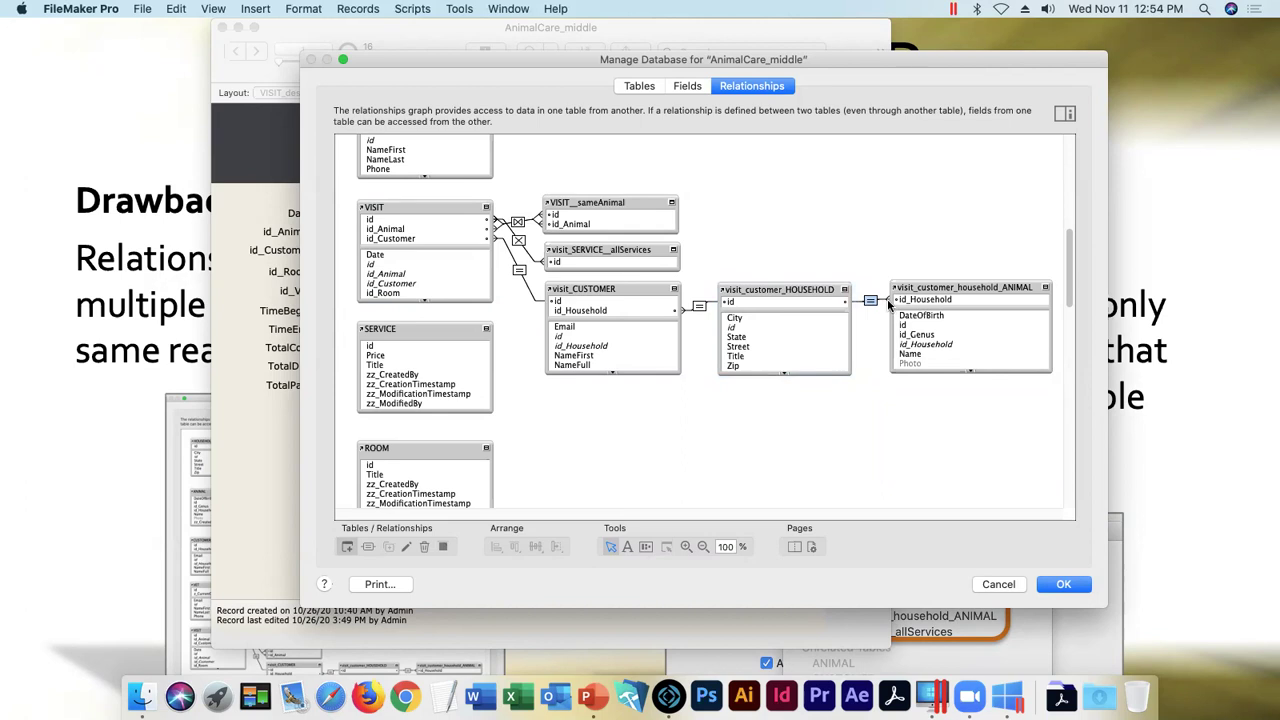
{"action": "left_click", "coordinate": [972, 287]}
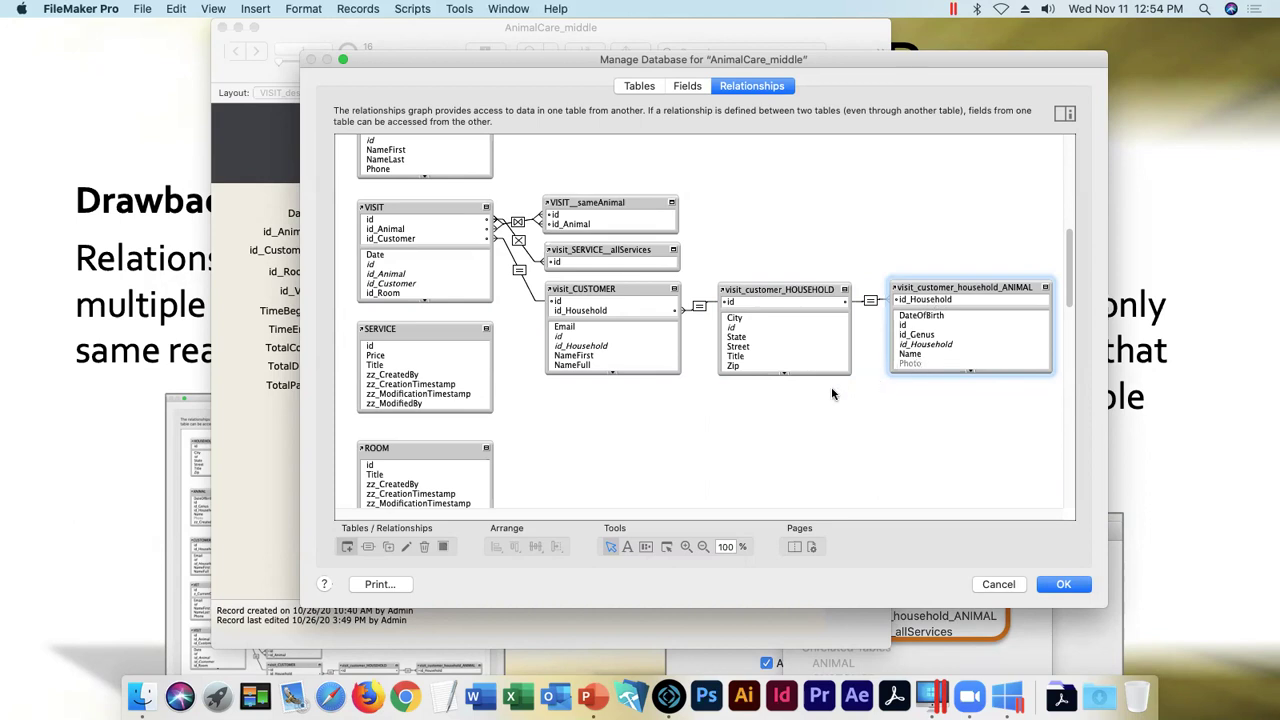
{"action": "left_click", "coordinate": [430, 208]}
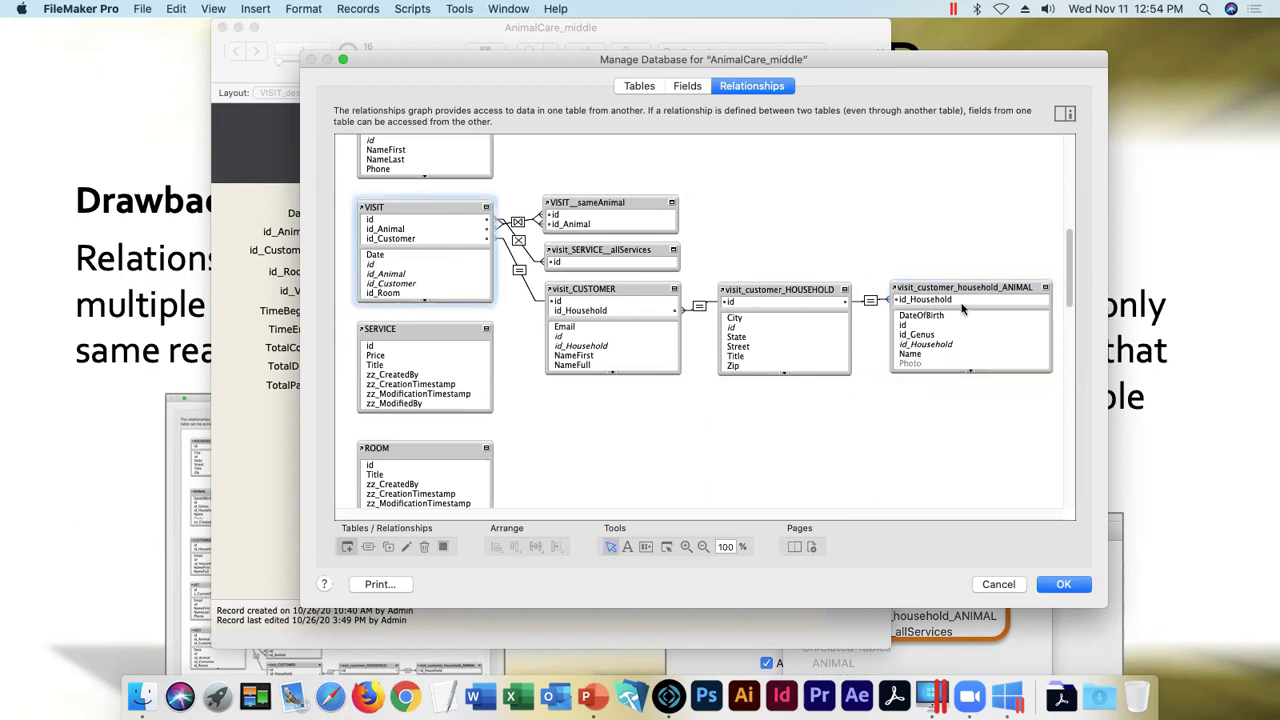
{"action": "left_click", "coordinate": [988, 286]}
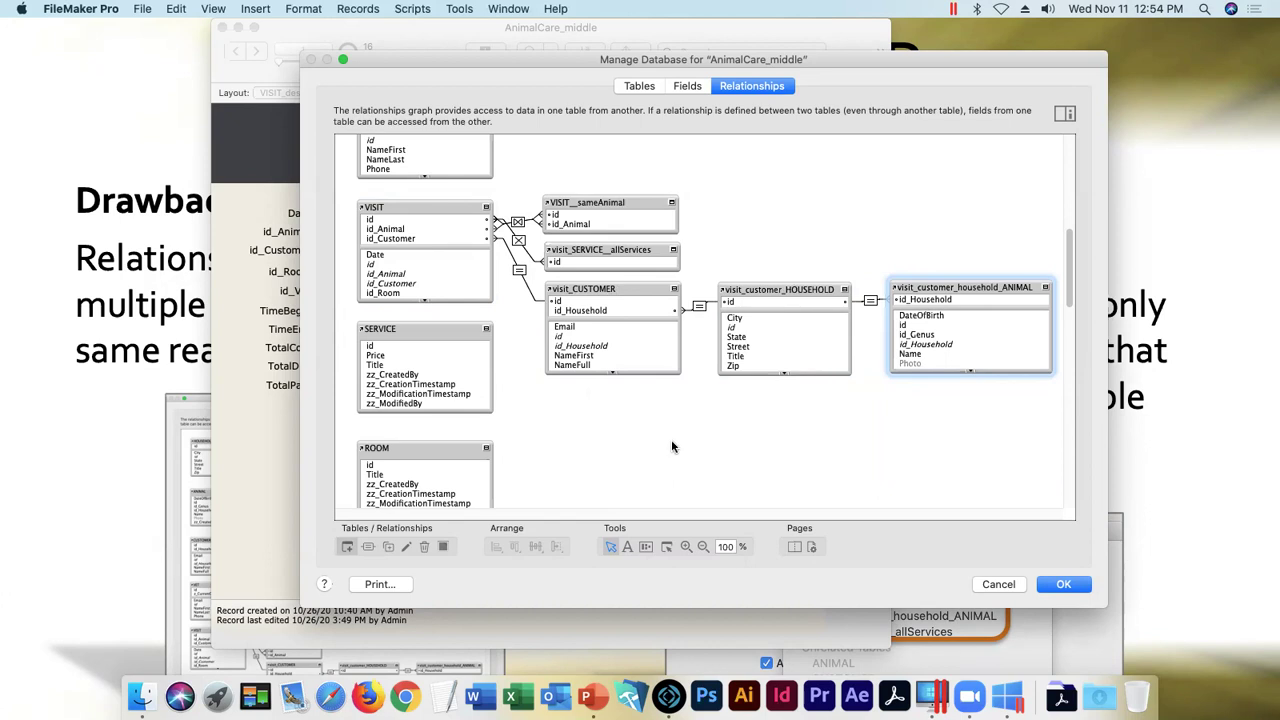
- Review the id_Customer-to-id match between VISIT and visit_CUSTOMER, and save the relationship changes
{"action": "left_click", "coordinate": [1060, 585]}
{"action": "mouse_move", "coordinate": [1067, 285]}
{"action": "left_mouse_down"}
{"action": "mouse_move", "coordinate": [1055, 175]}
{"action": "mouse_move", "coordinate": [1076, 500]}
{"action": "mouse_move", "coordinate": [1068, 288]}
{"action": "left_mouse_up"}
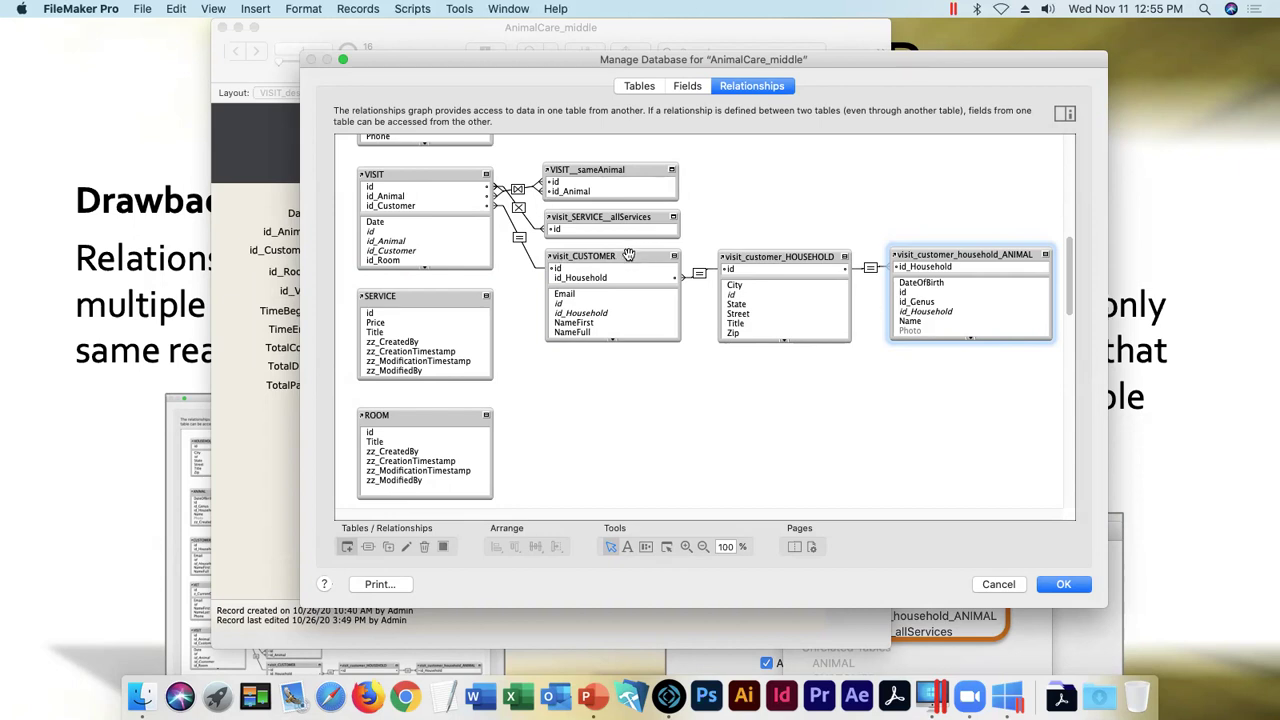
{"action": "left_click", "coordinate": [429, 207]}
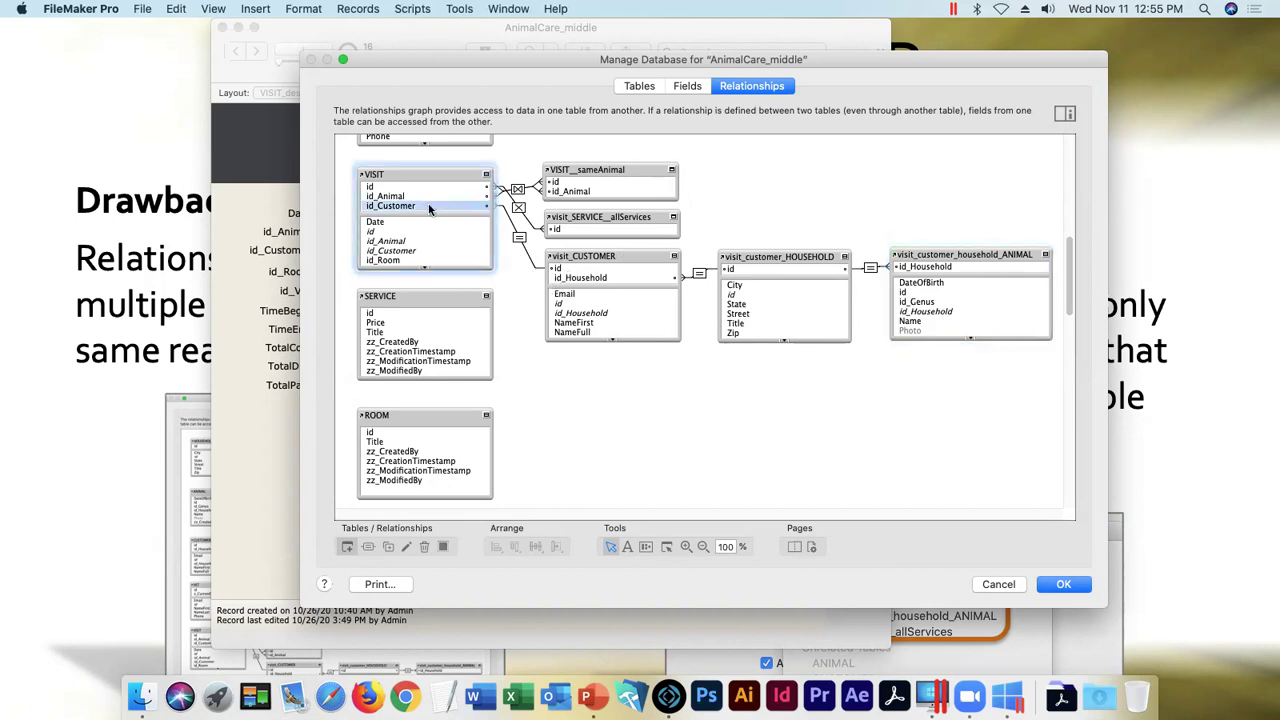
{"action": "left_click", "coordinate": [567, 268]}
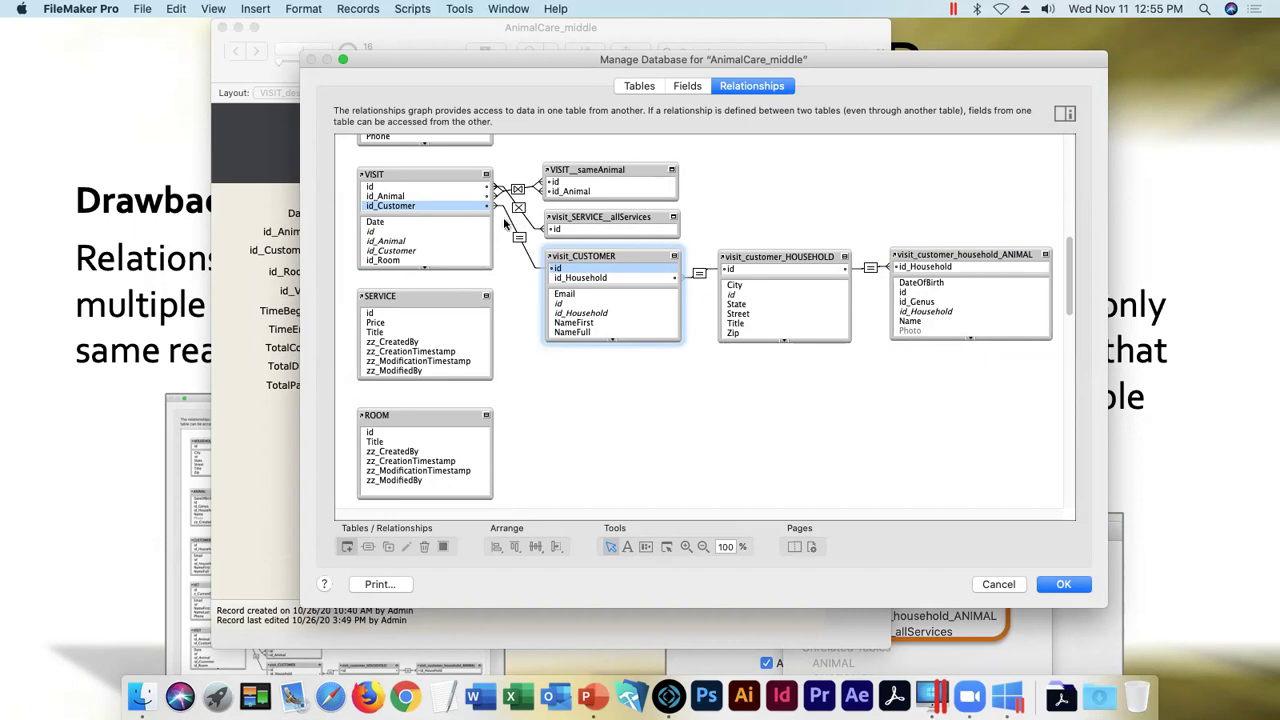
{"action": "left_click", "coordinate": [527, 371]}
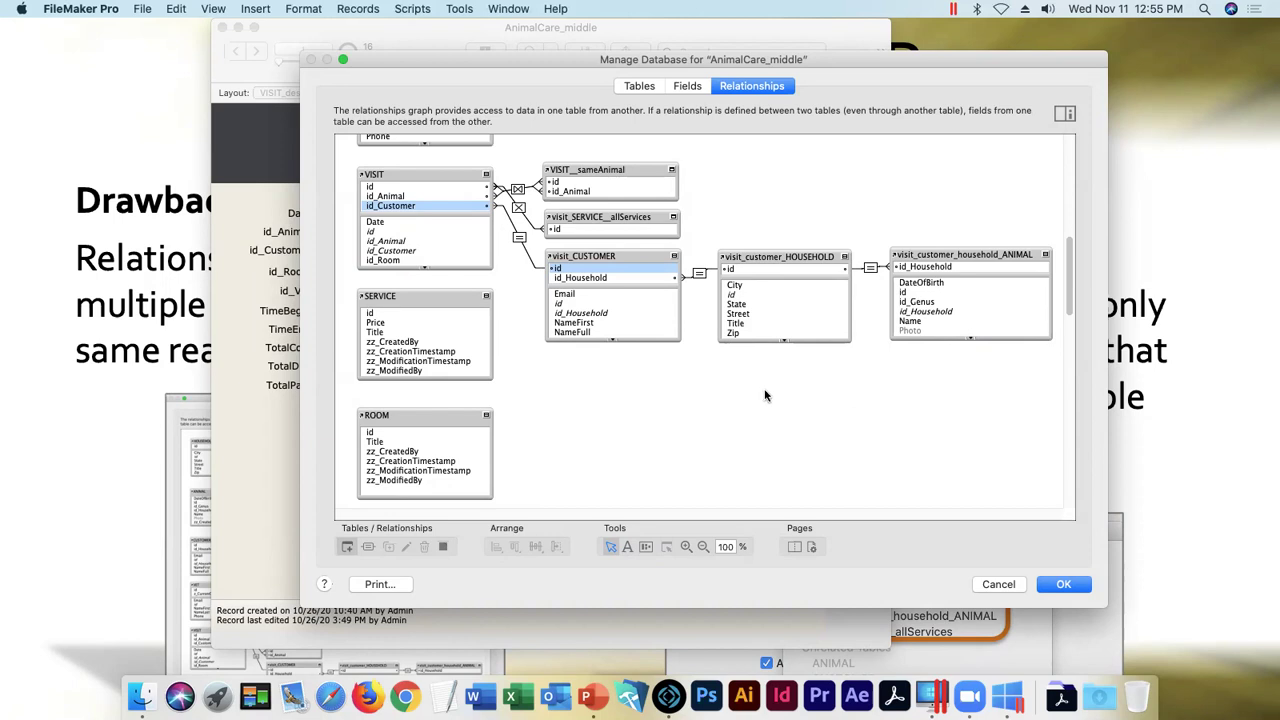
{"action": "left_click", "coordinate": [1063, 586]}
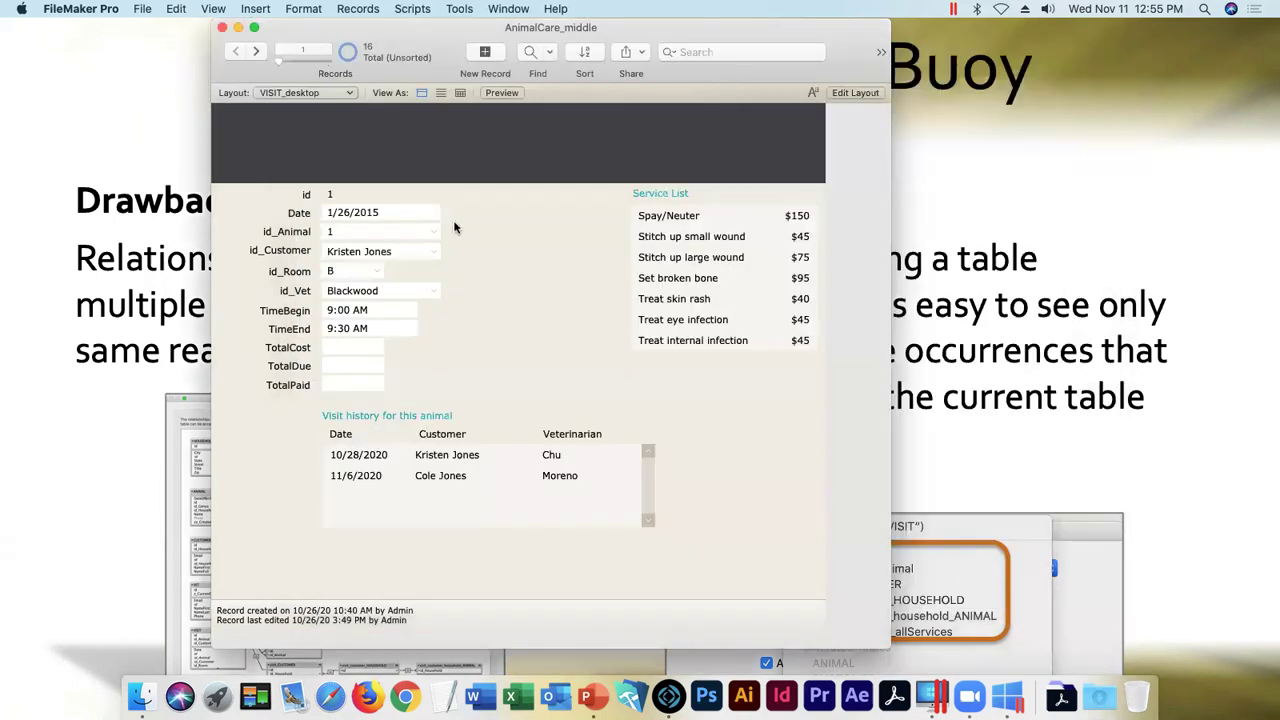
- Check the values offered for id_Animal on the first visit record
{"action": "left_click", "coordinate": [438, 232]}
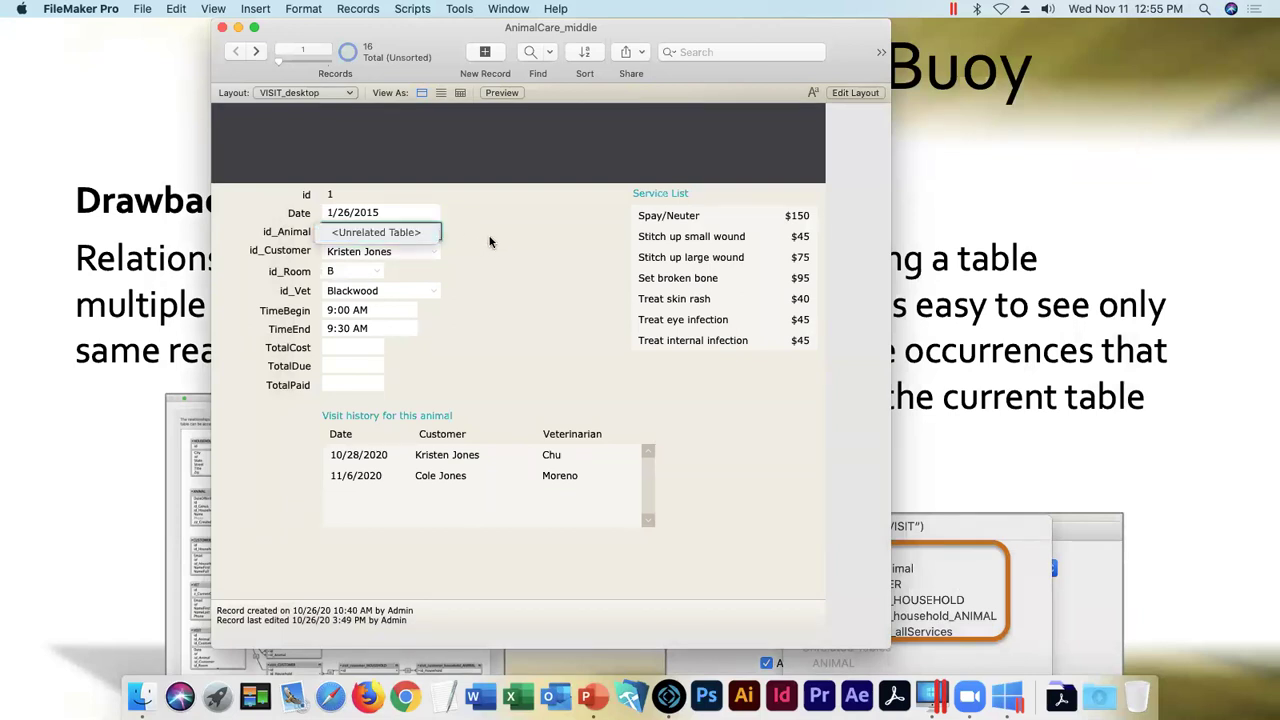
{"action": "left_click", "coordinate": [447, 228]}
{"action": "left_click", "coordinate": [498, 236]}
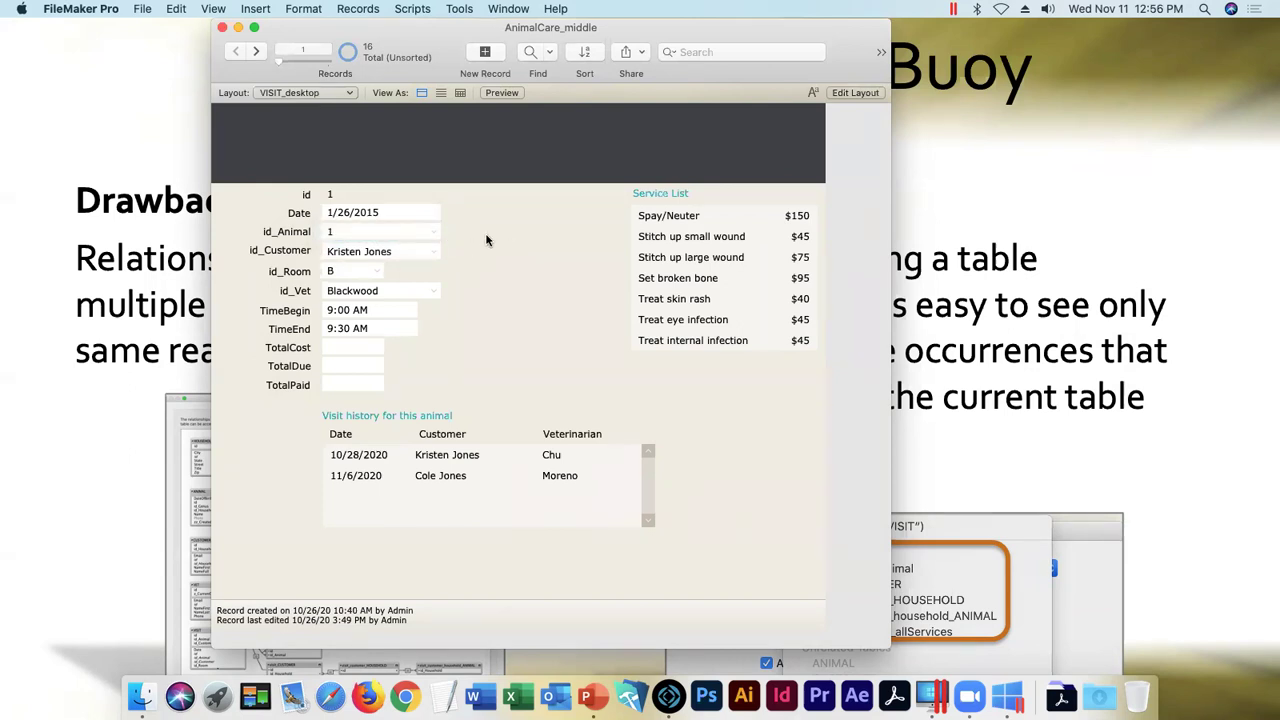
- Set the field source table of the Animals_inHousehold_byVisit value list to visit_customer_household_ANIMAL
{"action": "left_click", "coordinate": [142, 9]}
{"action": "mouse_move", "coordinate": [158, 140]}
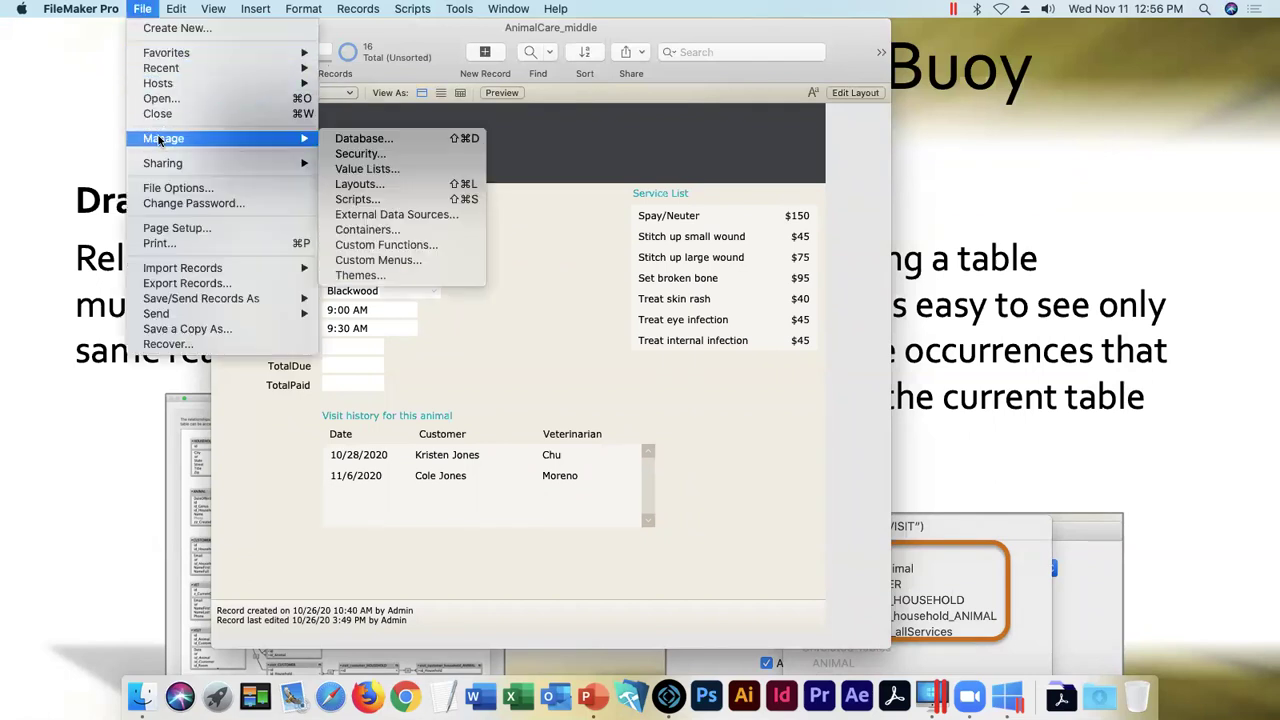
{"action": "left_click", "coordinate": [411, 171]}
{"action": "left_click_drag", "start_coordinate": [547, 170], "coordinate": [524, 93]}
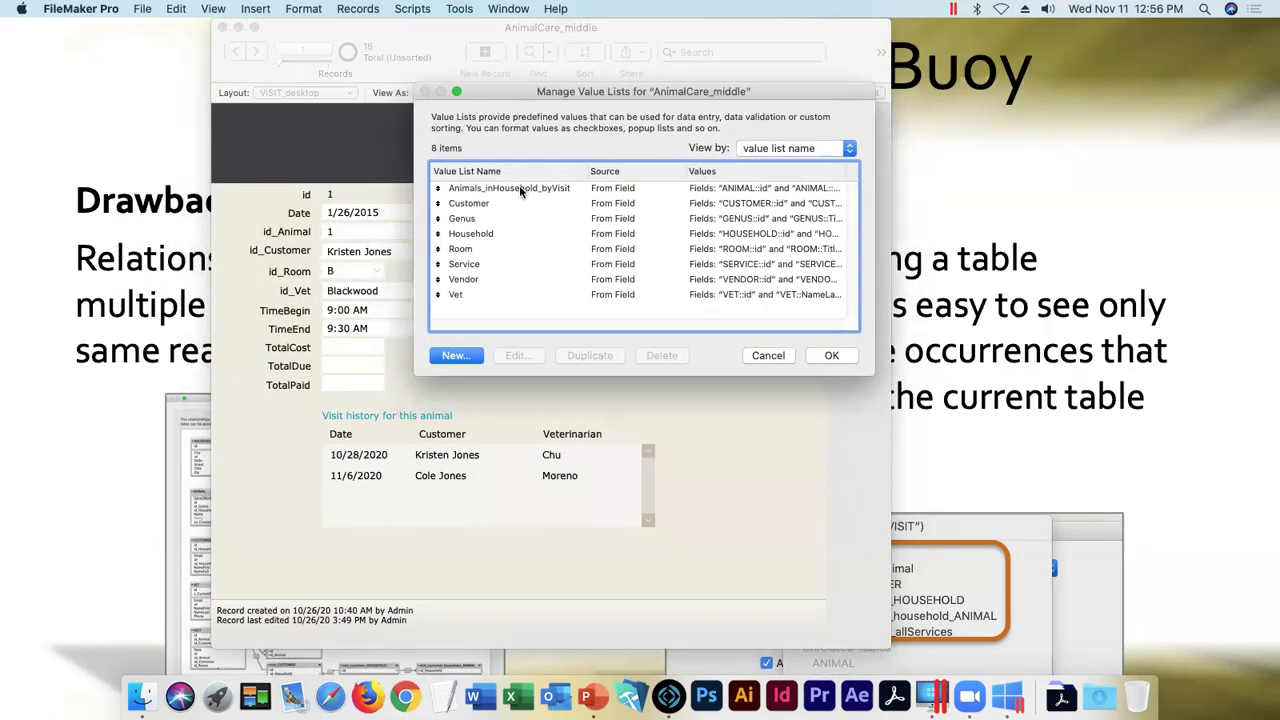
{"action": "left_click", "coordinate": [528, 192]}
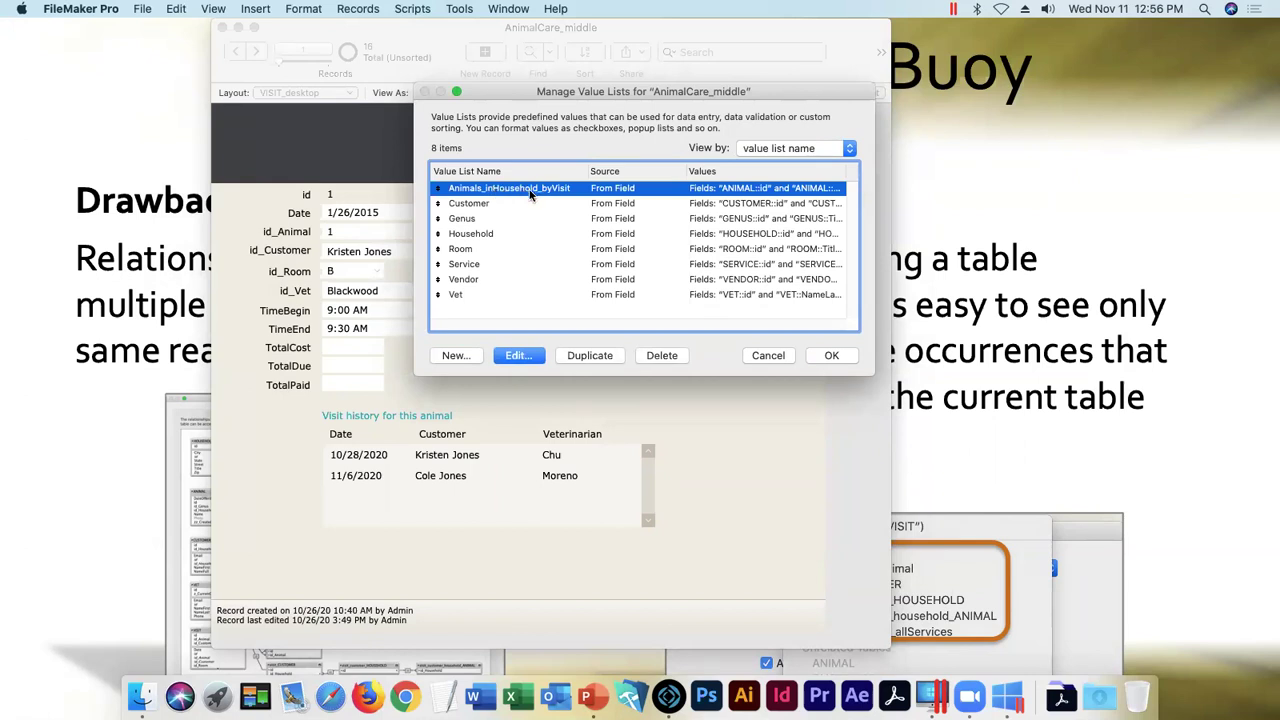
{"action": "left_click", "coordinate": [518, 355]}
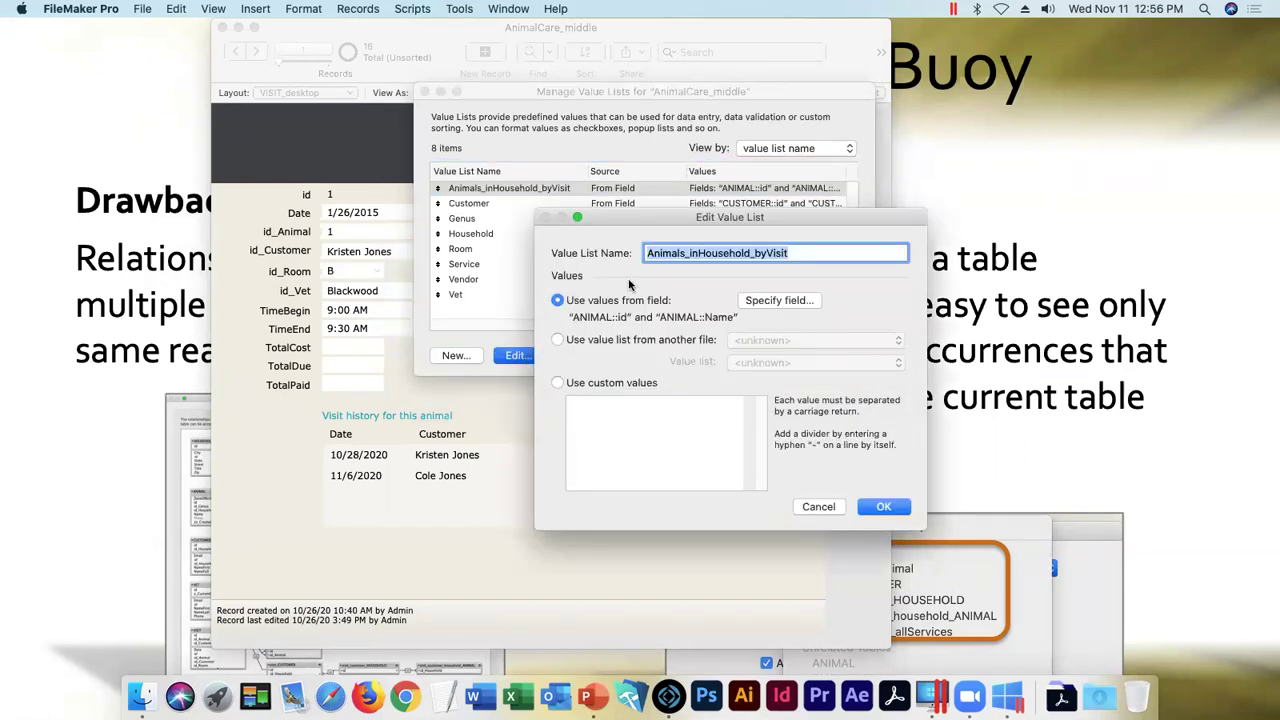
{"action": "left_click", "coordinate": [786, 303]}
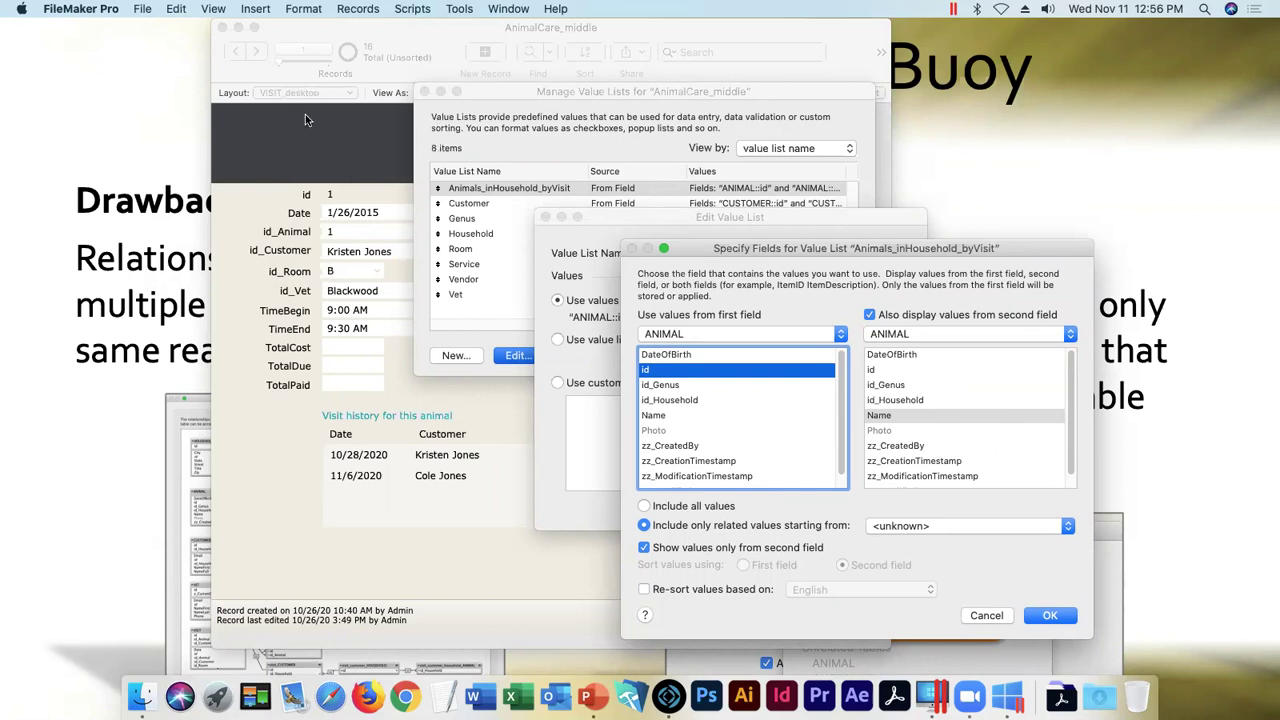
{"action": "left_click", "coordinate": [740, 338]}
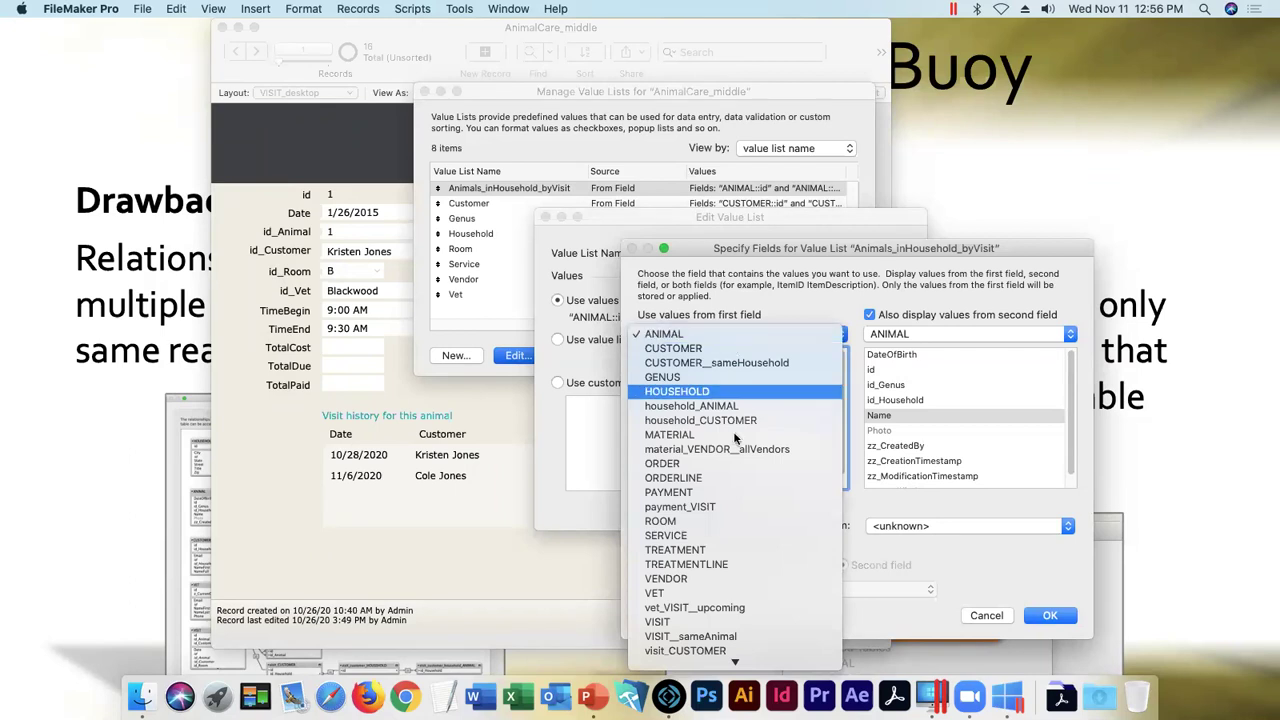
{"action": "scroll", "coordinate": [735, 600], "scroll_direction": "down", "scroll_amount": 3}
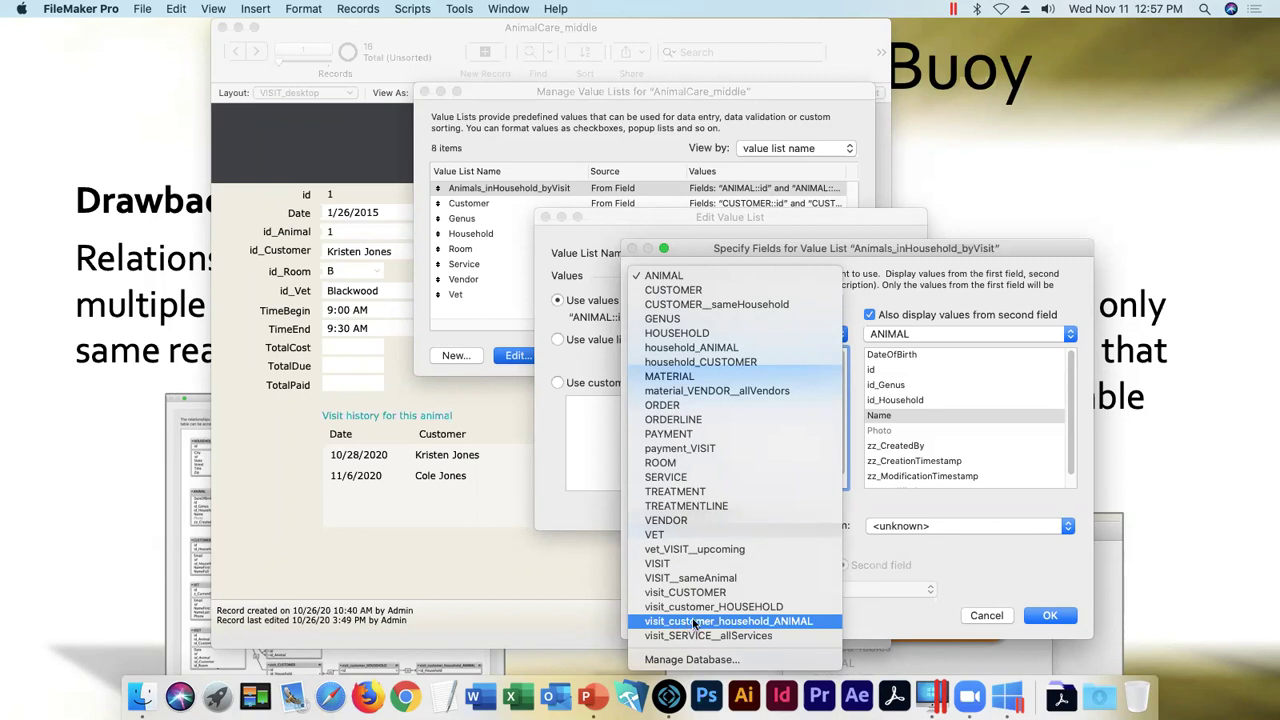
{"action": "left_click", "coordinate": [791, 620]}
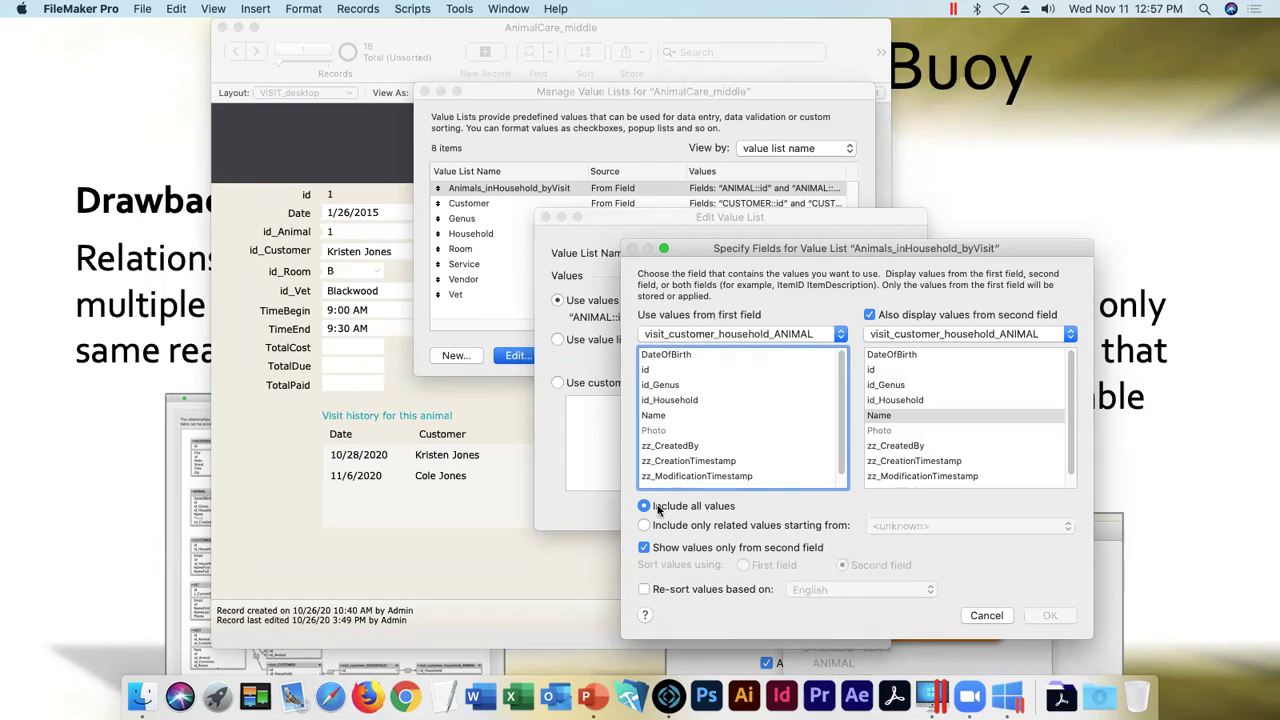
- Limit the Animals_inHousehold_byVisit value list to only related values starting from VISIT
{"action": "left_click", "coordinate": [644, 528]}
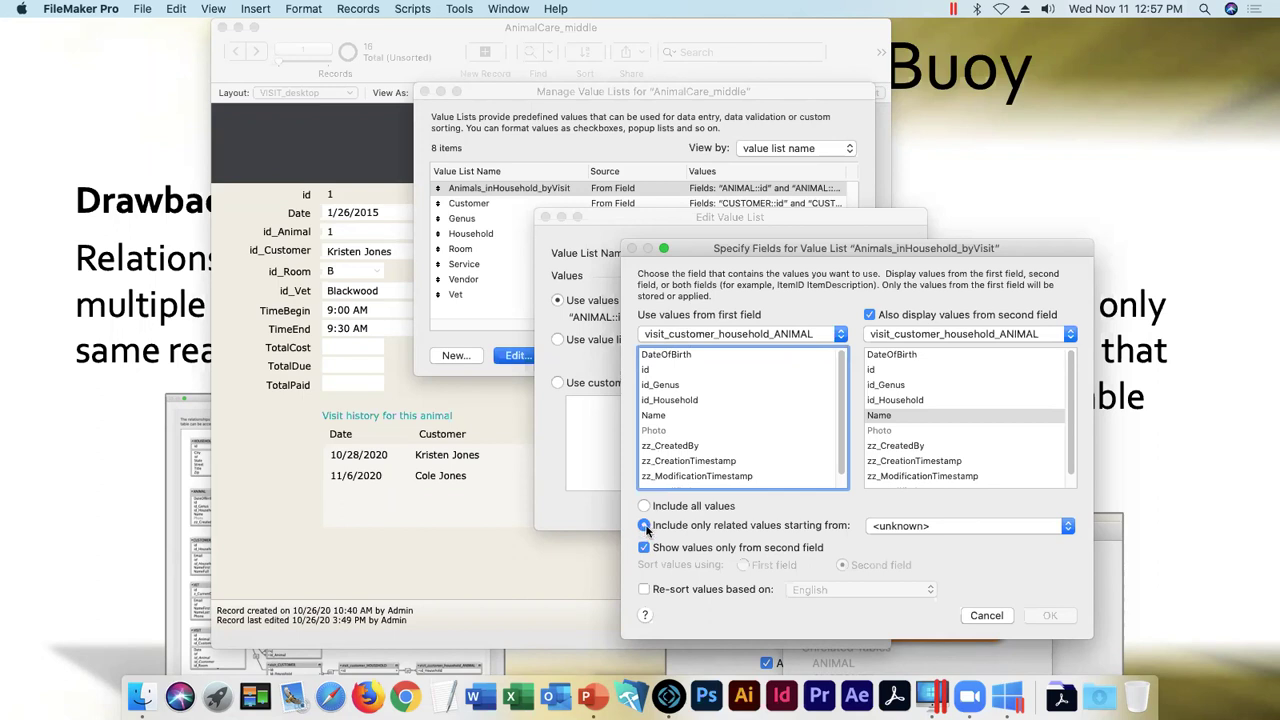
{"action": "left_click", "coordinate": [919, 526]}
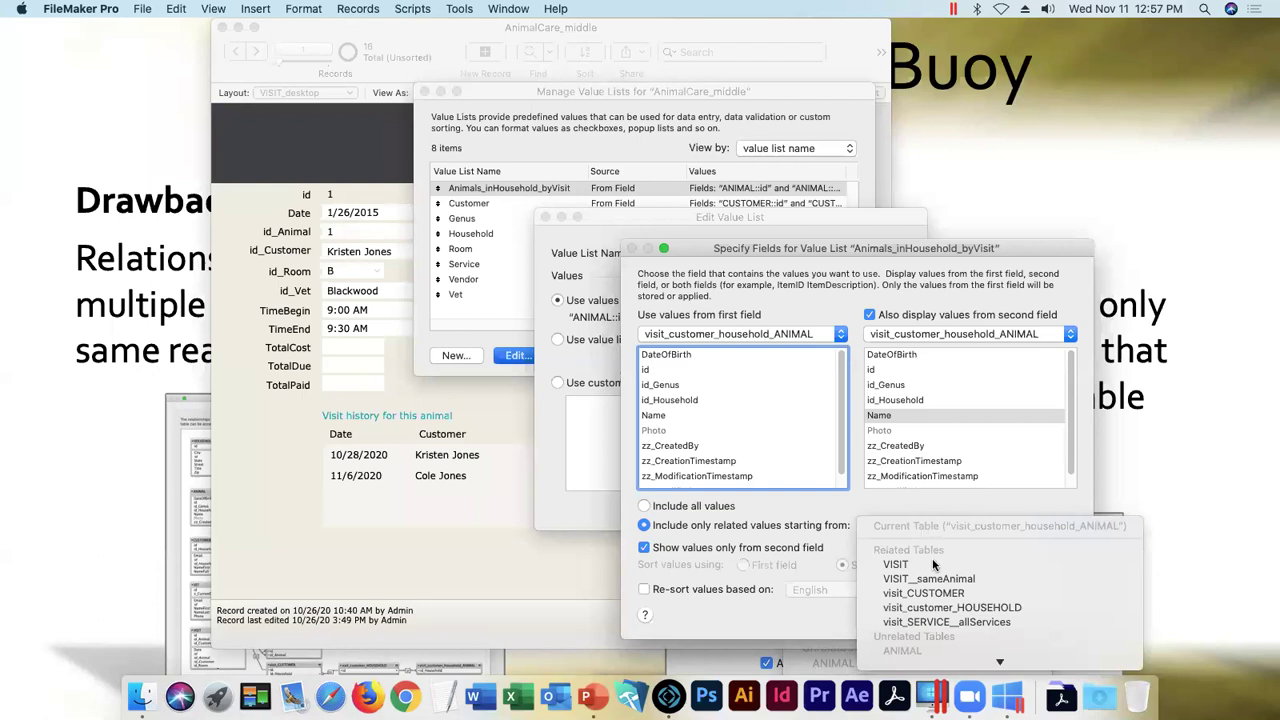
{"action": "scroll", "coordinate": [932, 558], "scroll_direction": "down", "scroll_amount": 5}
{"action": "scroll", "coordinate": [955, 600], "scroll_direction": "down", "scroll_amount": 5}
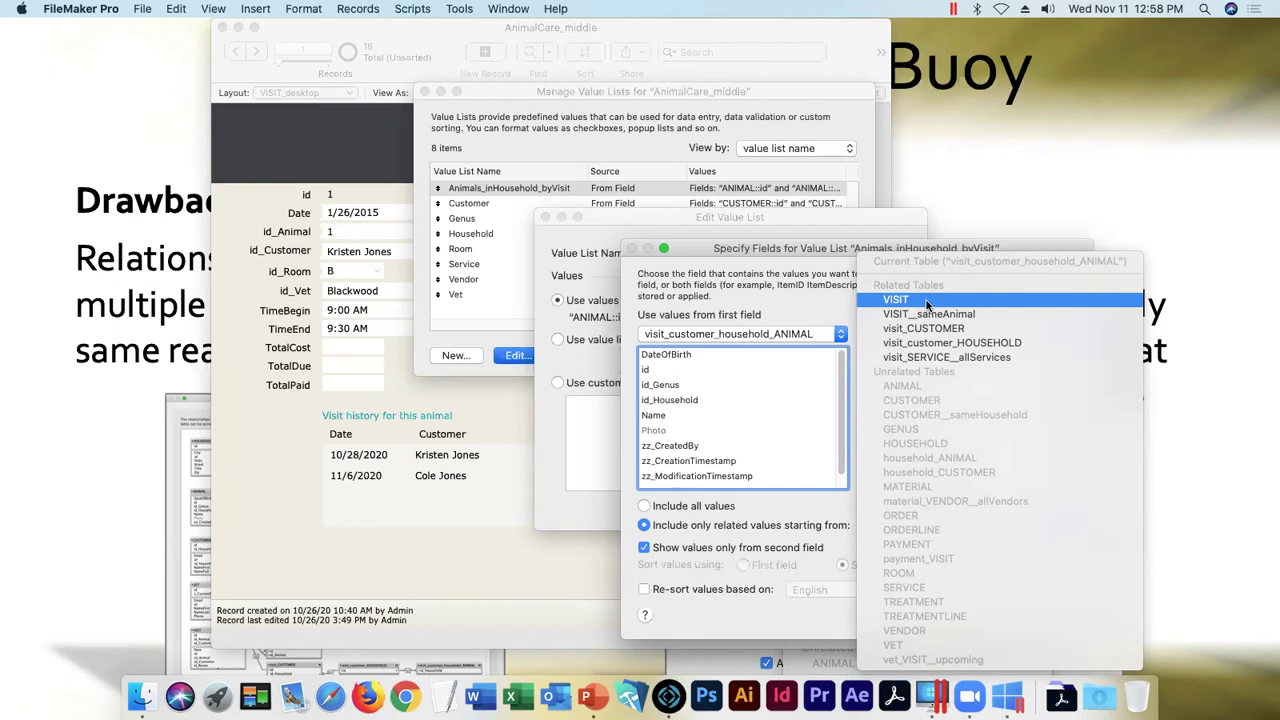
{"action": "left_click", "coordinate": [926, 304]}
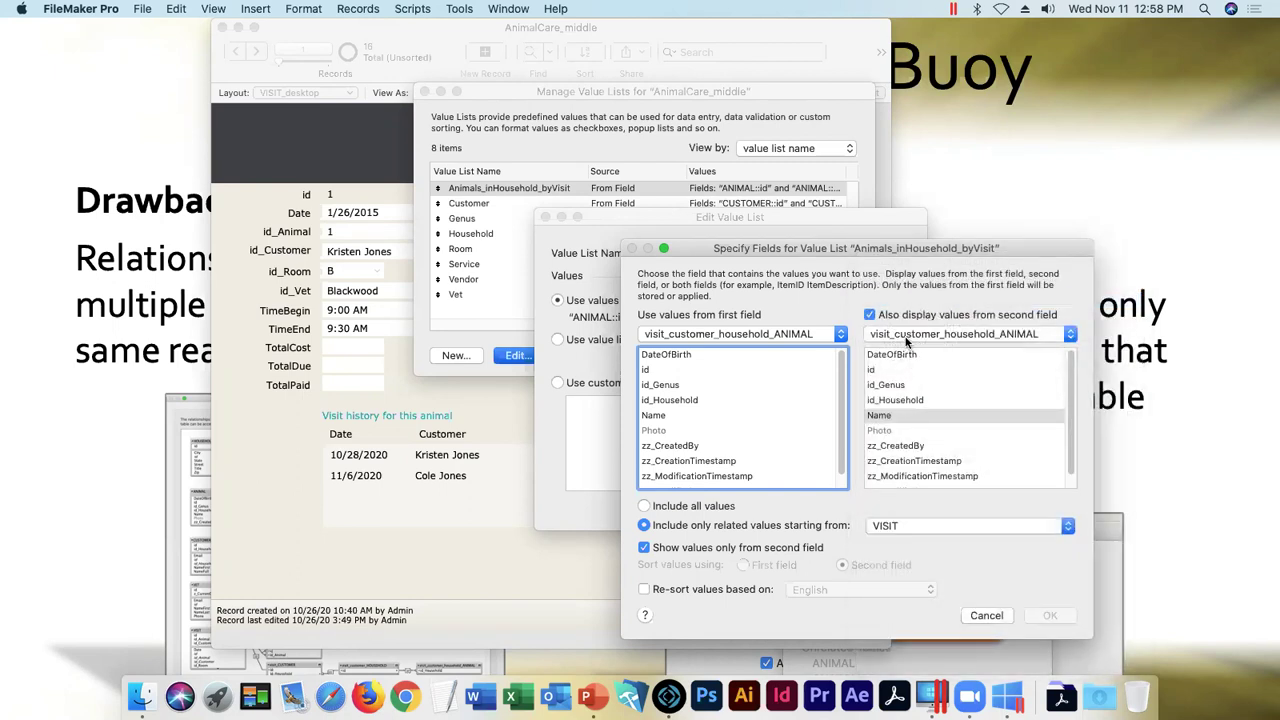
- Examine the HOUSEHOLD and VISIT table occurrence groups in the relationships graph, and leave it without saving
{"action": "left_click", "coordinate": [903, 332]}
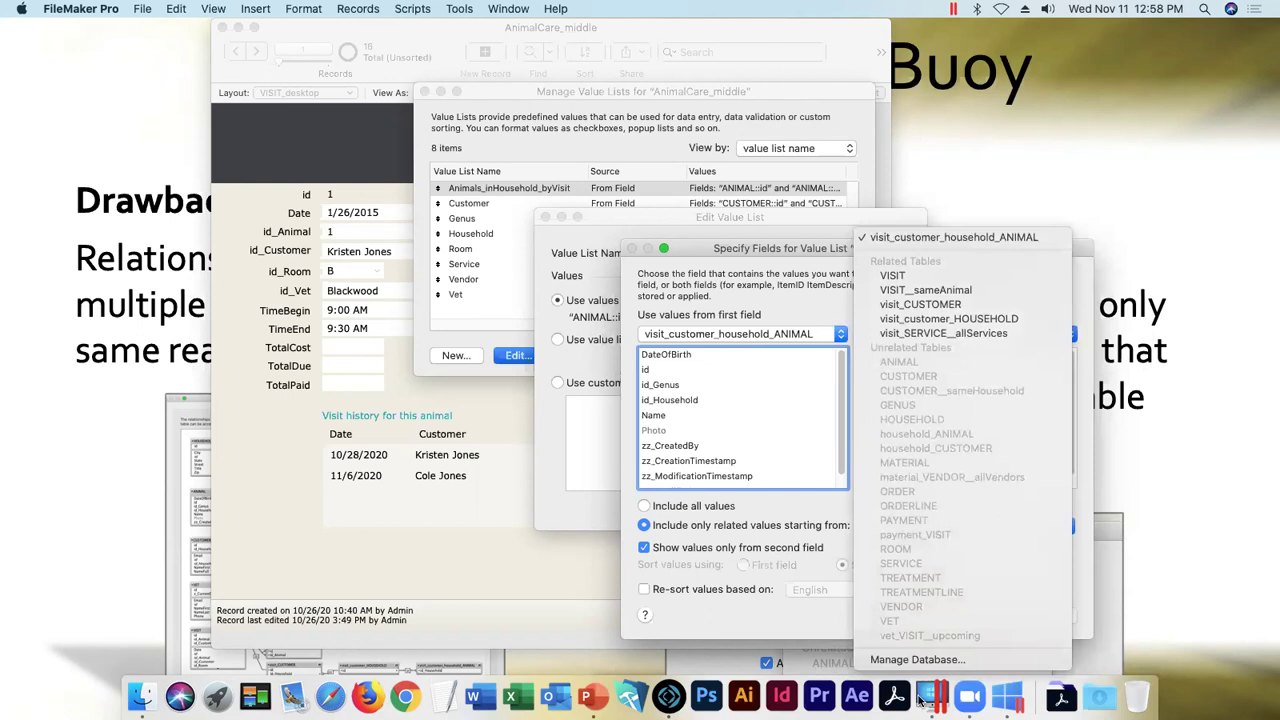
{"action": "left_click", "coordinate": [913, 660]}
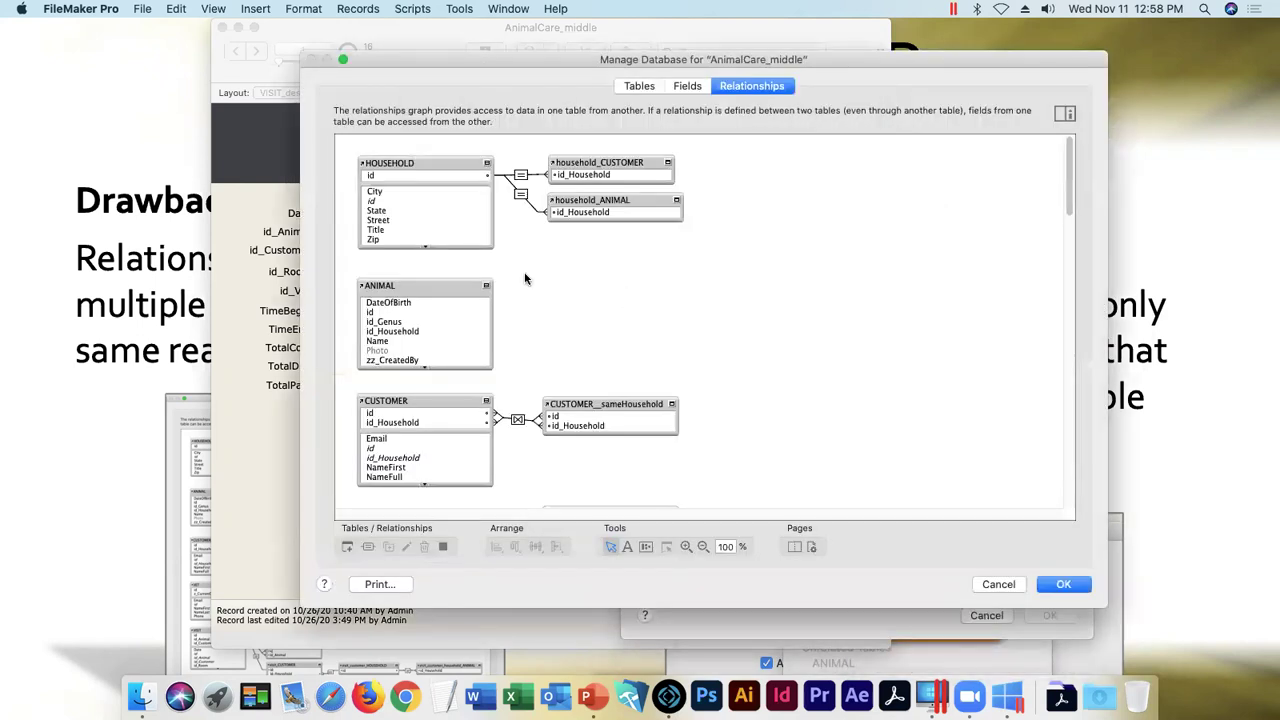
{"action": "left_click_drag", "start_coordinate": [344, 145], "coordinate": [690, 255]}
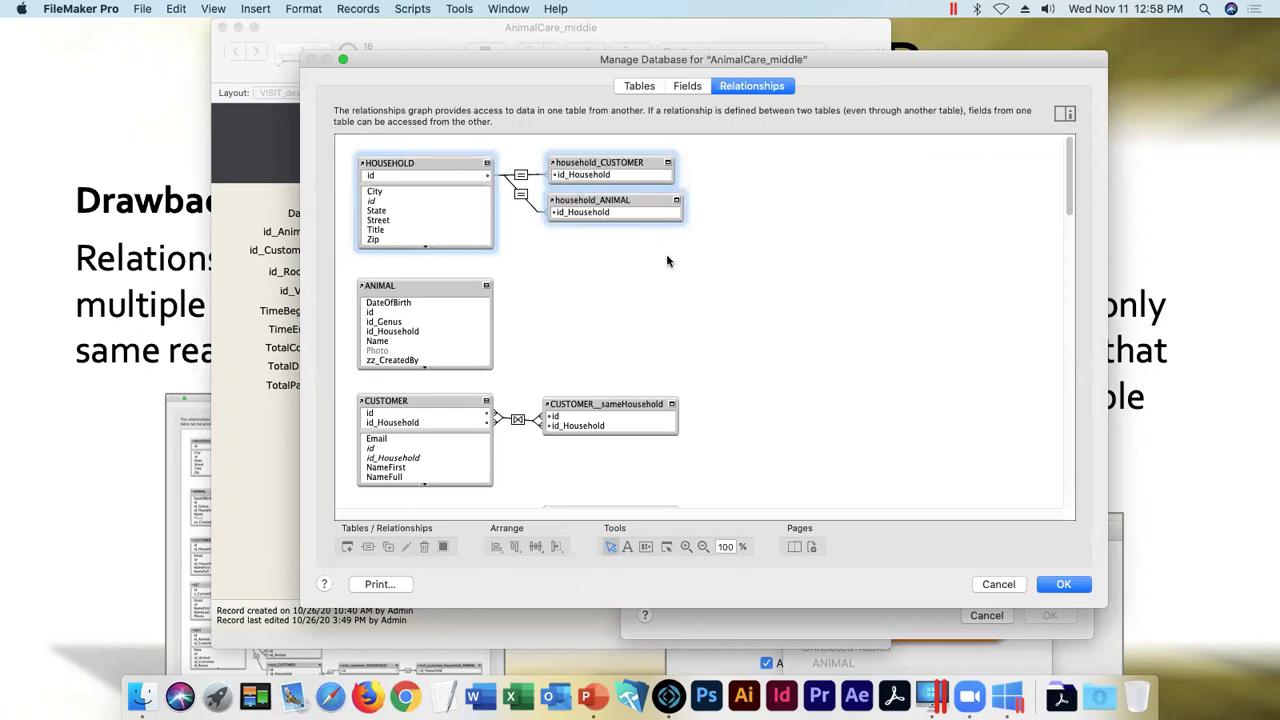
{"action": "left_click_drag", "start_coordinate": [1072, 182], "coordinate": [1081, 262]}
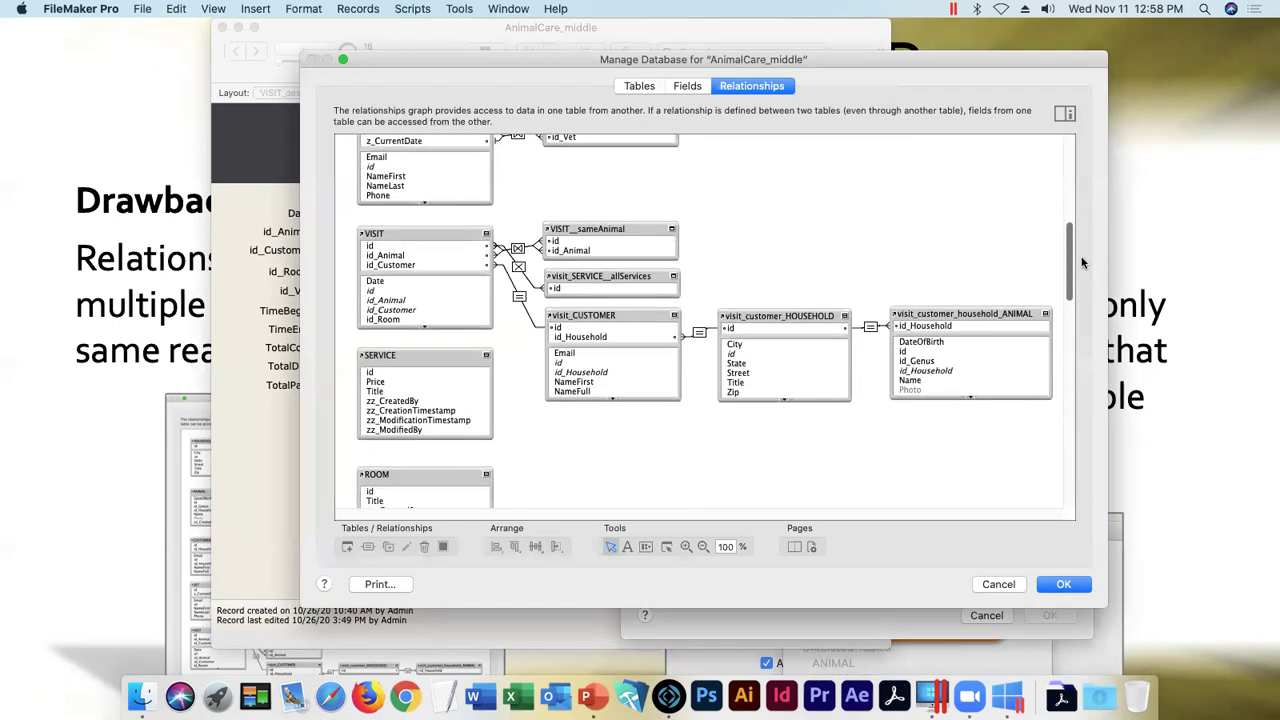
{"action": "left_click_drag", "start_coordinate": [346, 224], "coordinate": [960, 334]}
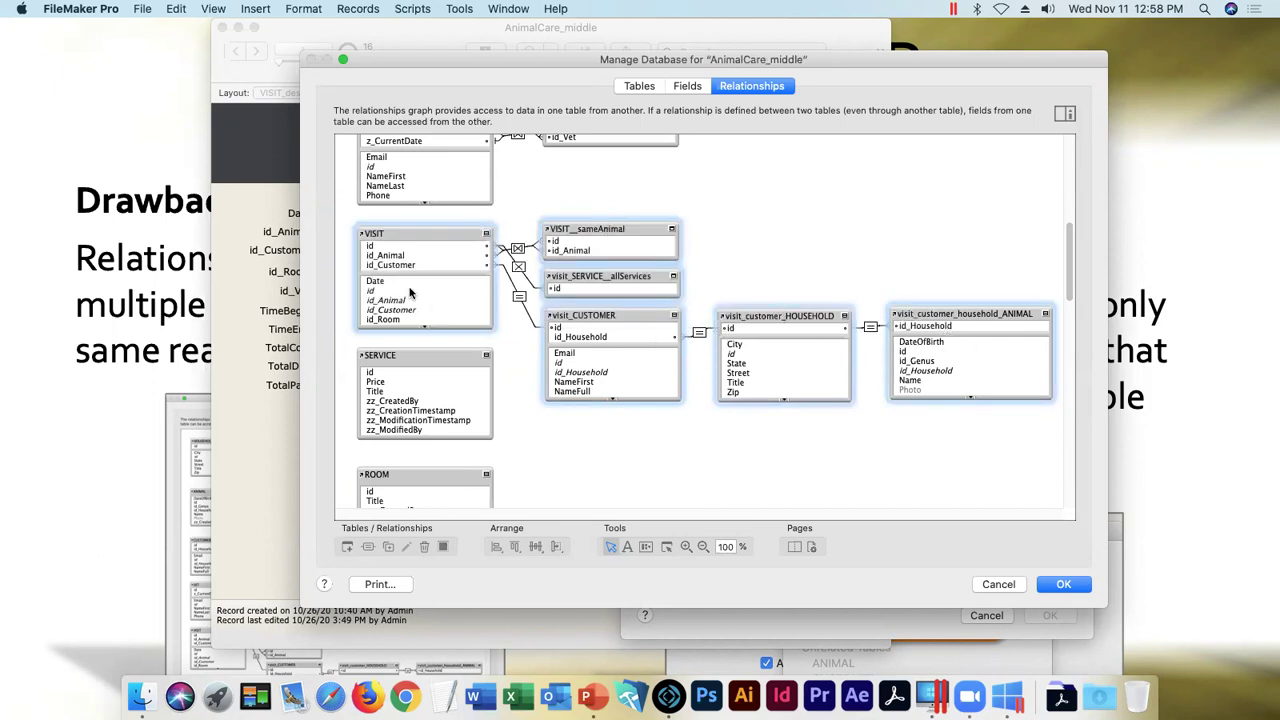
{"action": "left_click", "coordinate": [997, 584]}
{"action": "left_click", "coordinate": [910, 334]}
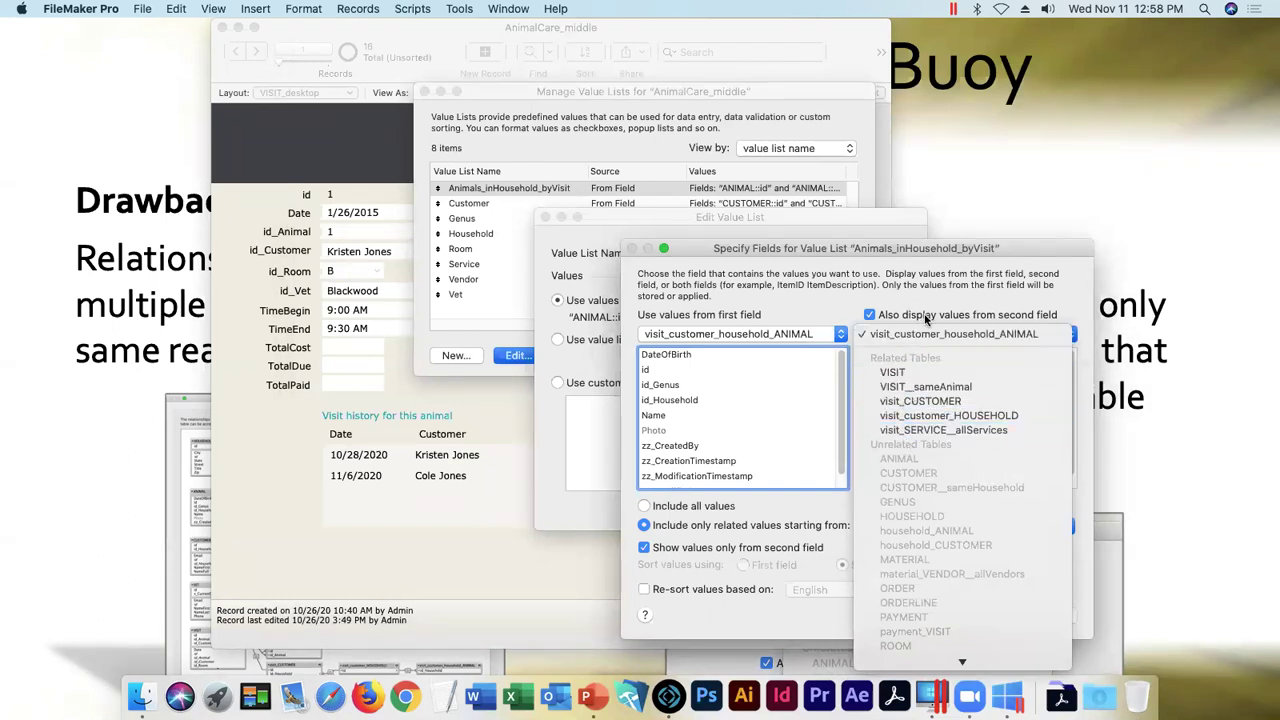
{"action": "left_click", "coordinate": [917, 373]}
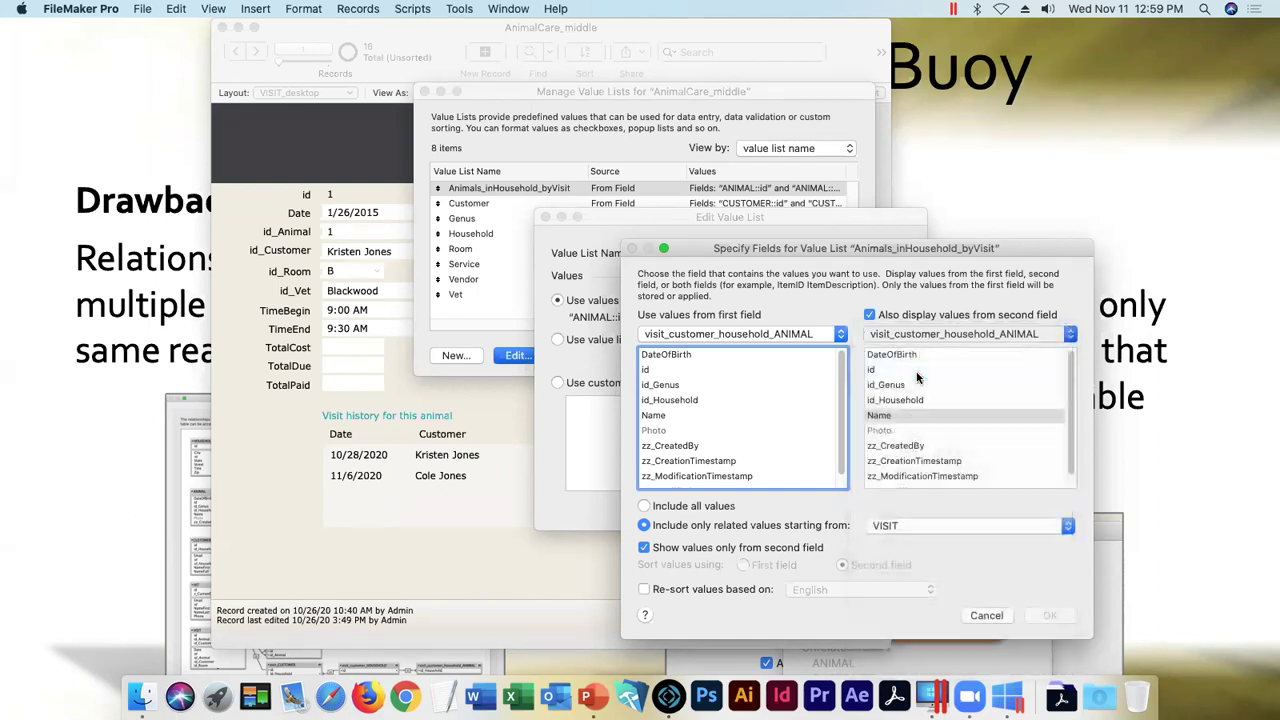
{"action": "left_click", "coordinate": [909, 340]}
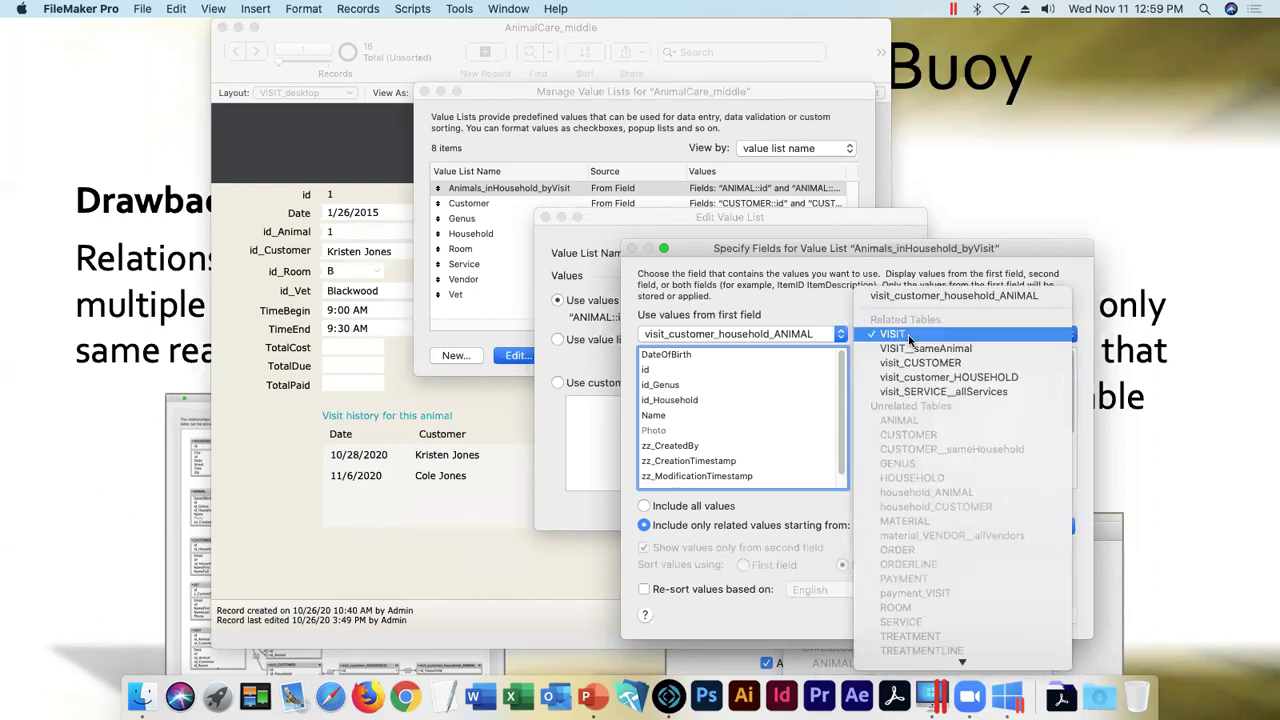
{"action": "left_click", "coordinate": [906, 293]}
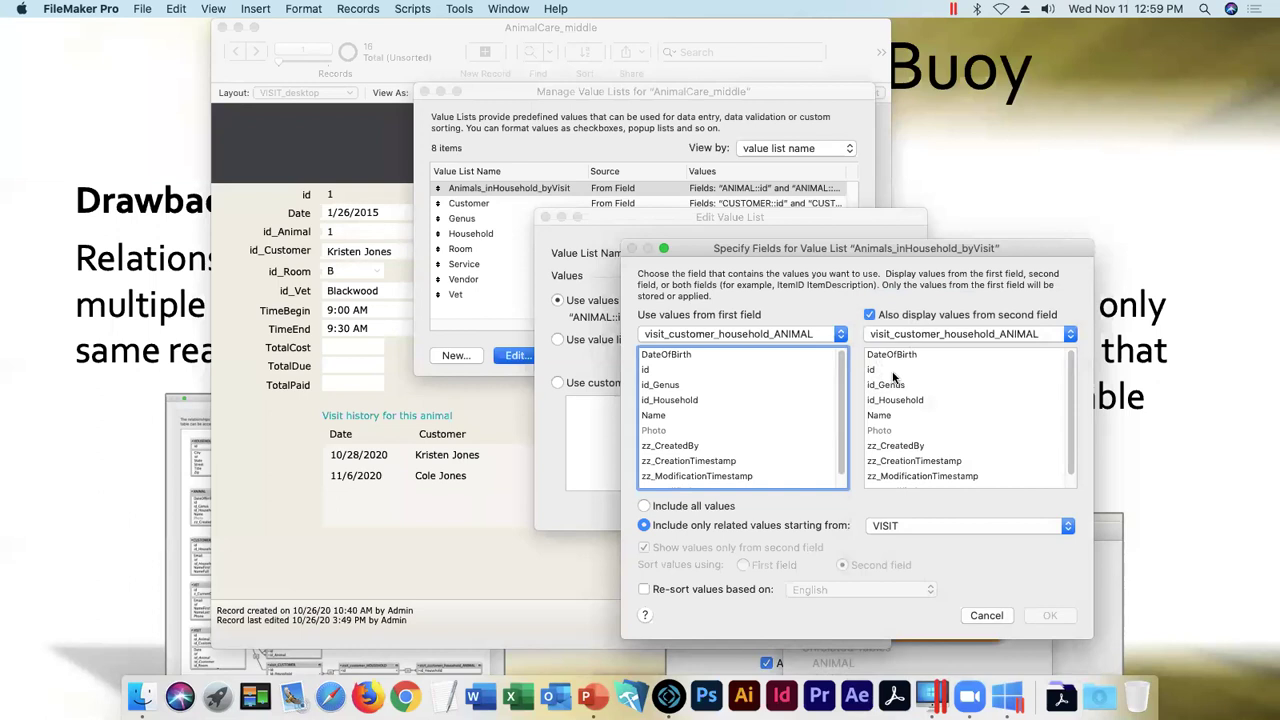
{"action": "left_click", "coordinate": [871, 438]}
{"action": "left_click", "coordinate": [879, 415]}
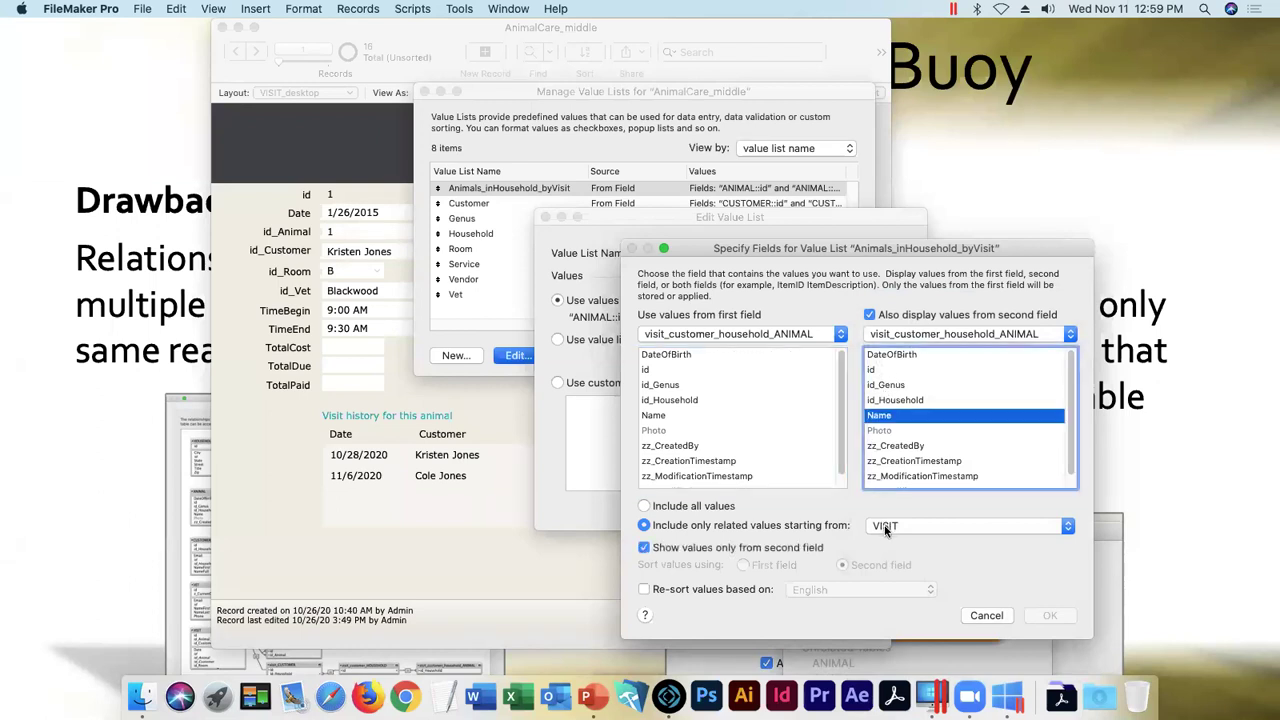
- Use id as the first field and Name as the second from visit_customer_household_ANIMAL, starting from VISIT, and save the value list
{"action": "left_click", "coordinate": [885, 525]}
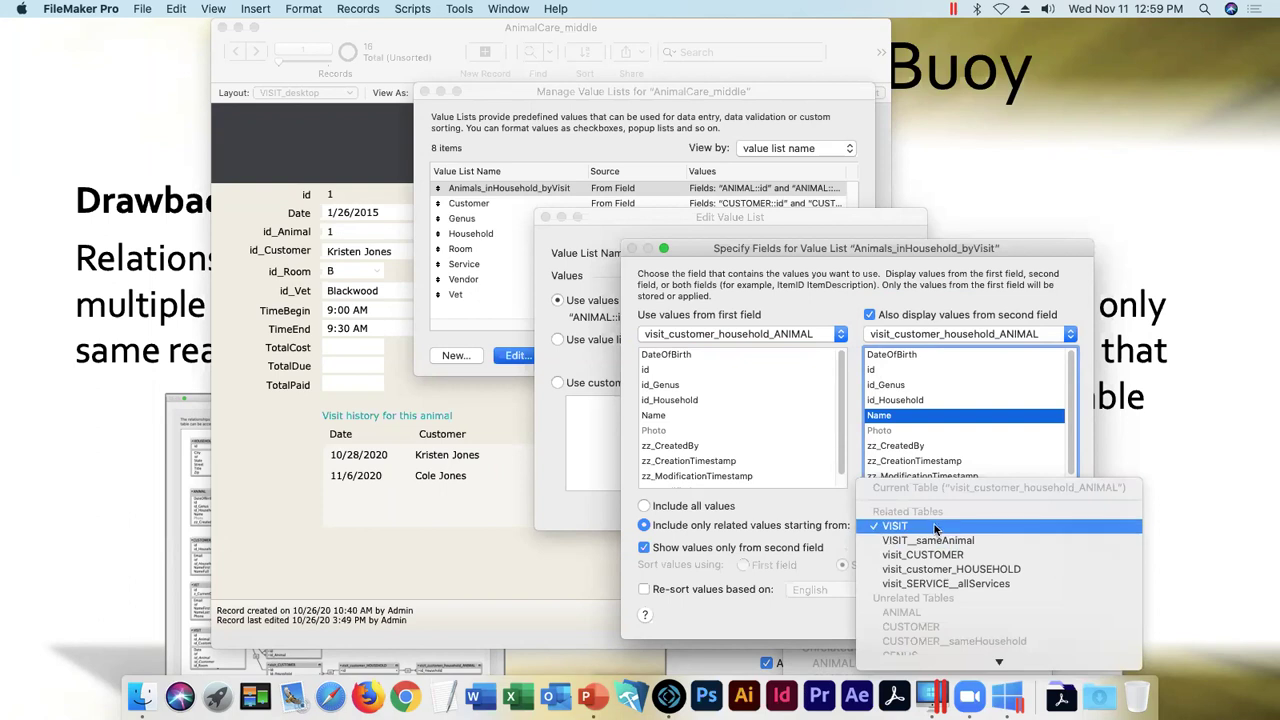
{"action": "left_click", "coordinate": [936, 527]}
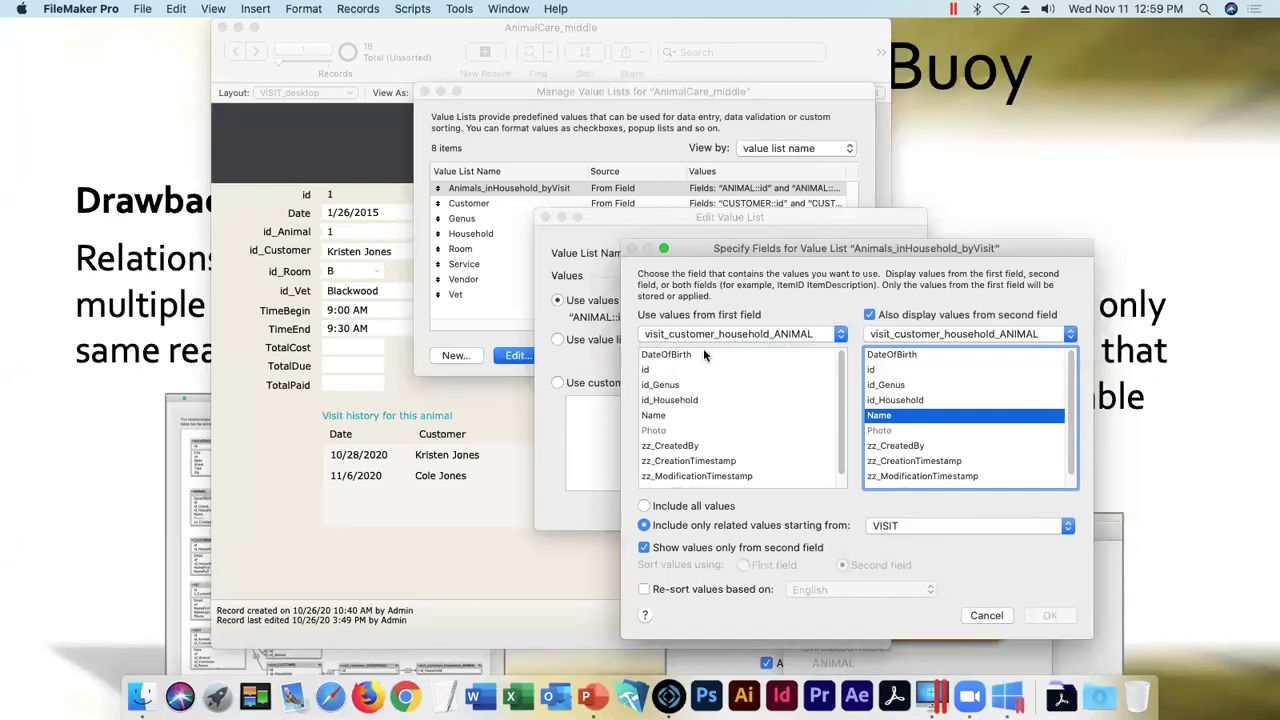
{"action": "left_click", "coordinate": [651, 370]}
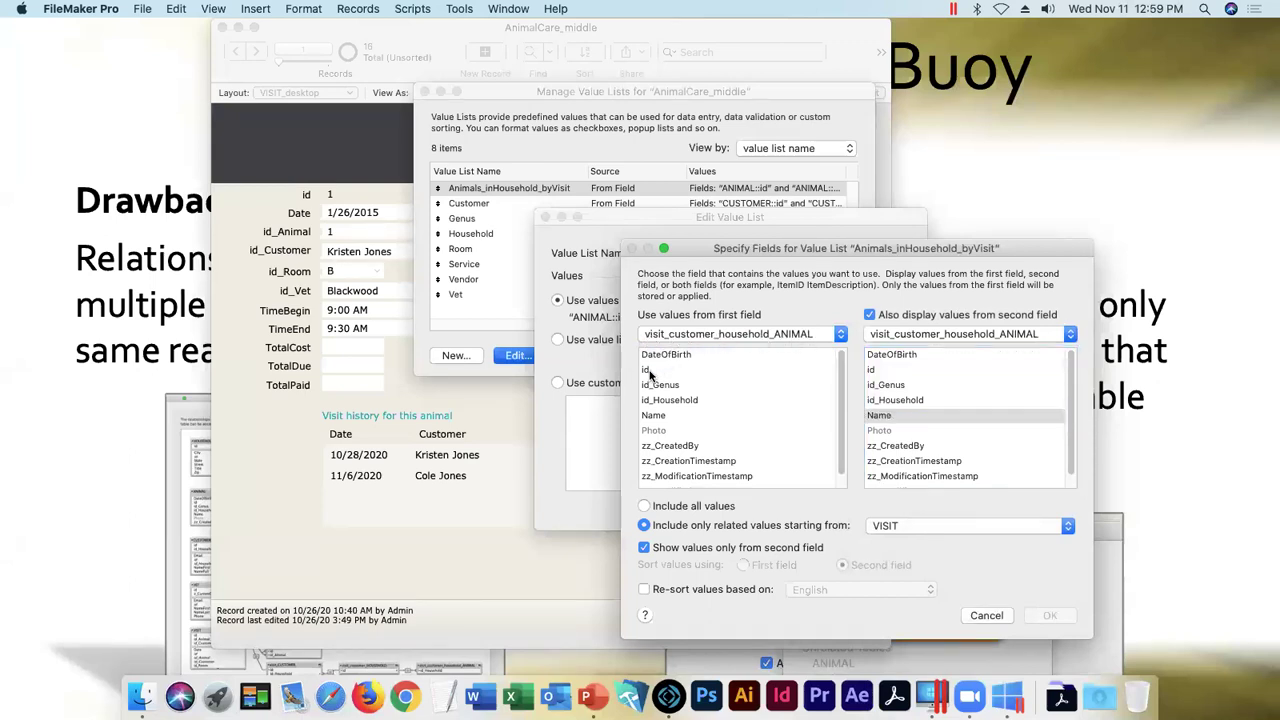
{"action": "left_click", "coordinate": [895, 416]}
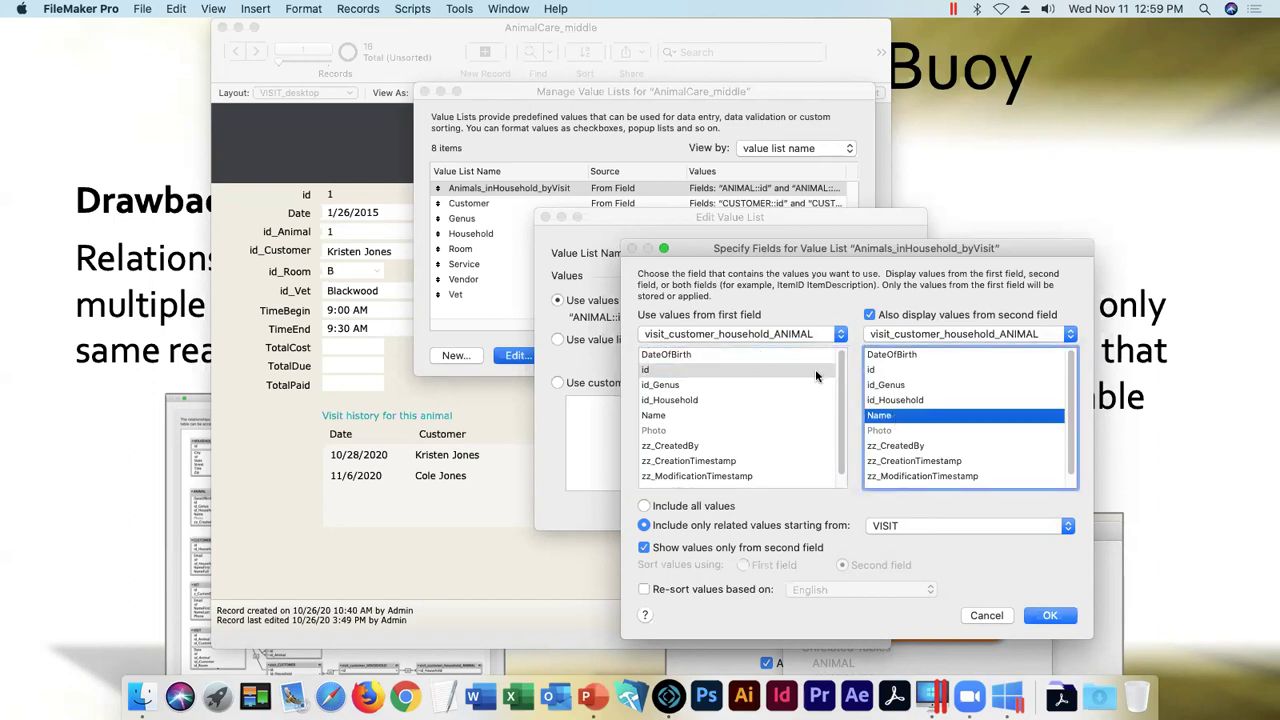
{"action": "left_click", "coordinate": [650, 369]}
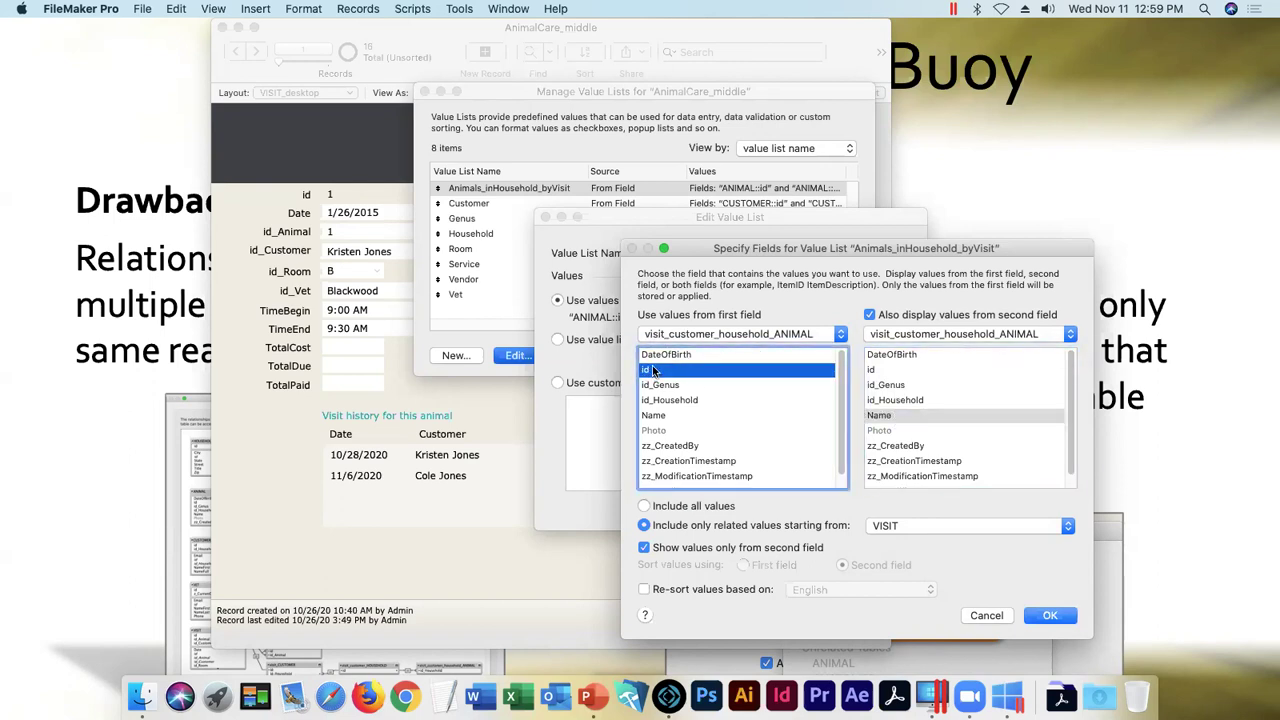
{"action": "left_click", "coordinate": [874, 417]}
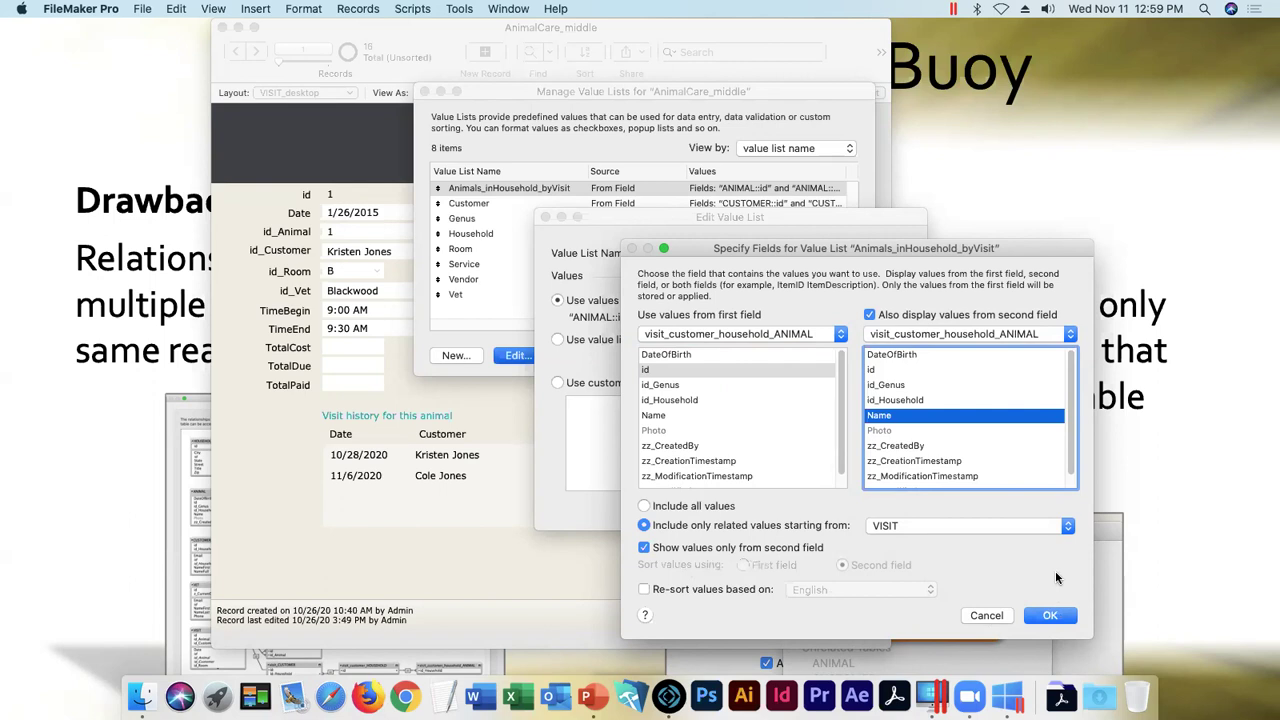
{"action": "left_click", "coordinate": [1052, 616]}
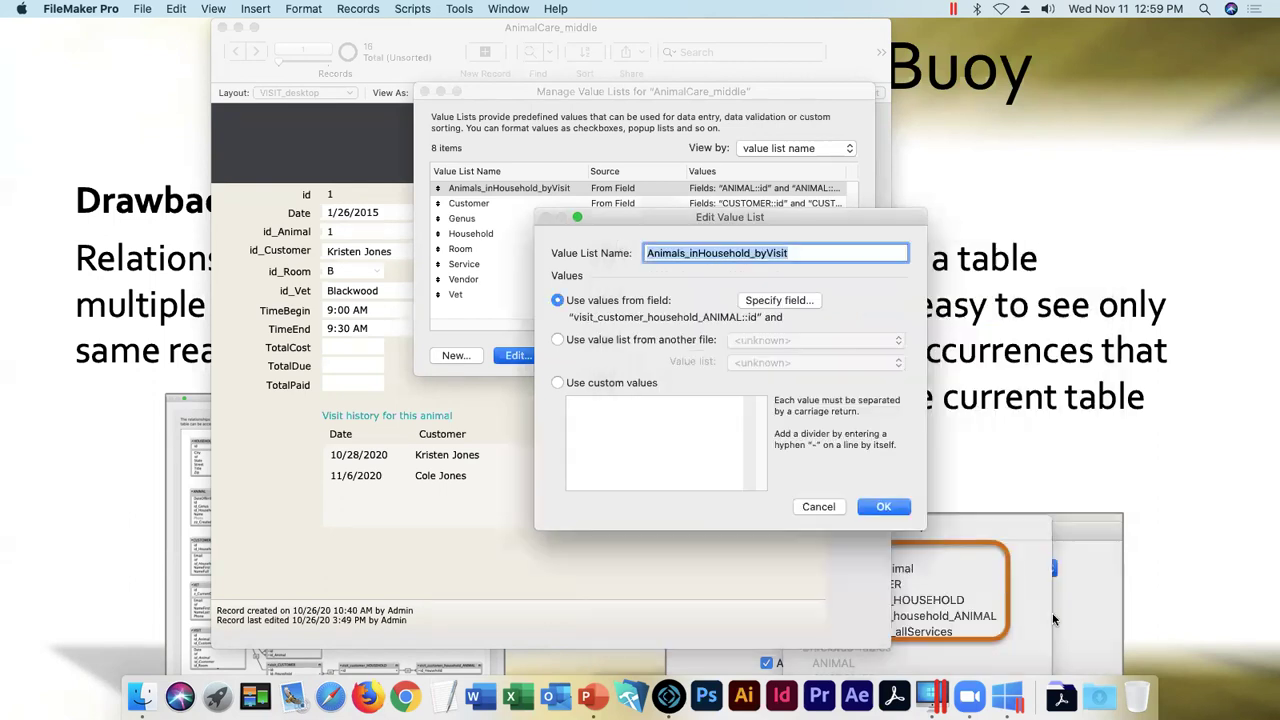
{"action": "left_click", "coordinate": [884, 507]}
{"action": "left_click", "coordinate": [829, 355]}
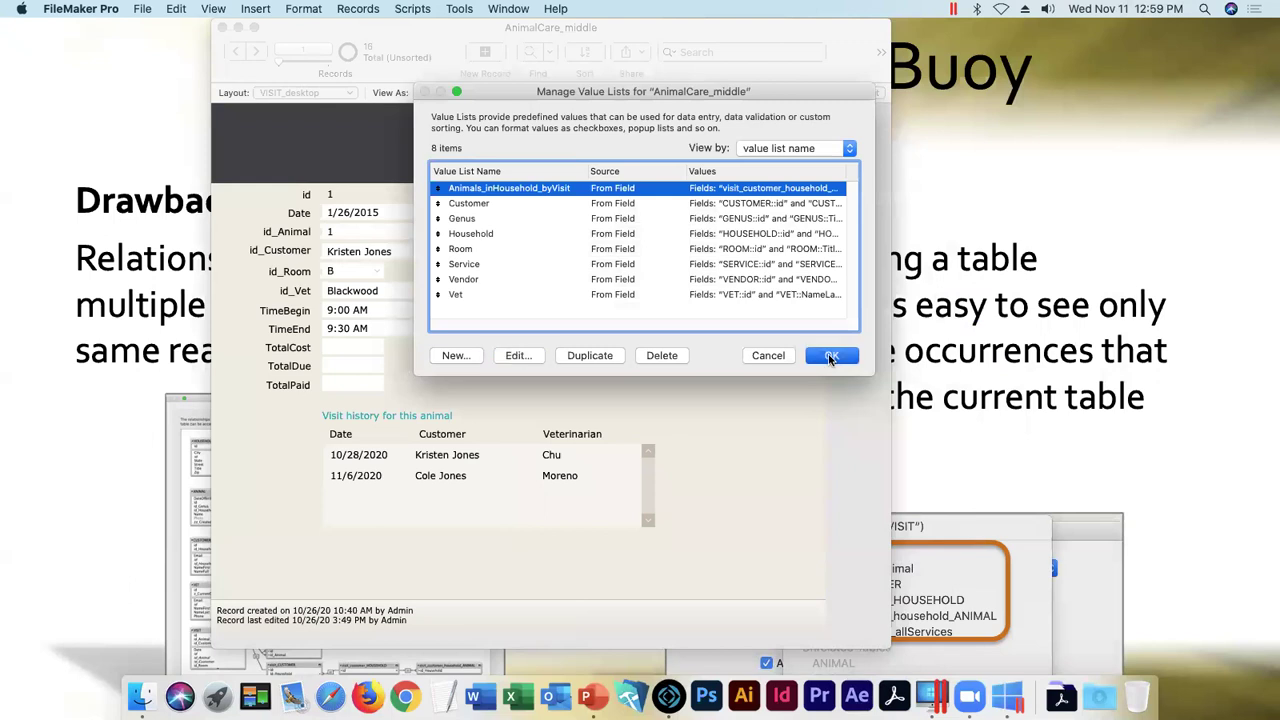
- Check the animals offered for id_Animal on the first and second visit records
{"action": "left_click", "coordinate": [348, 231]}
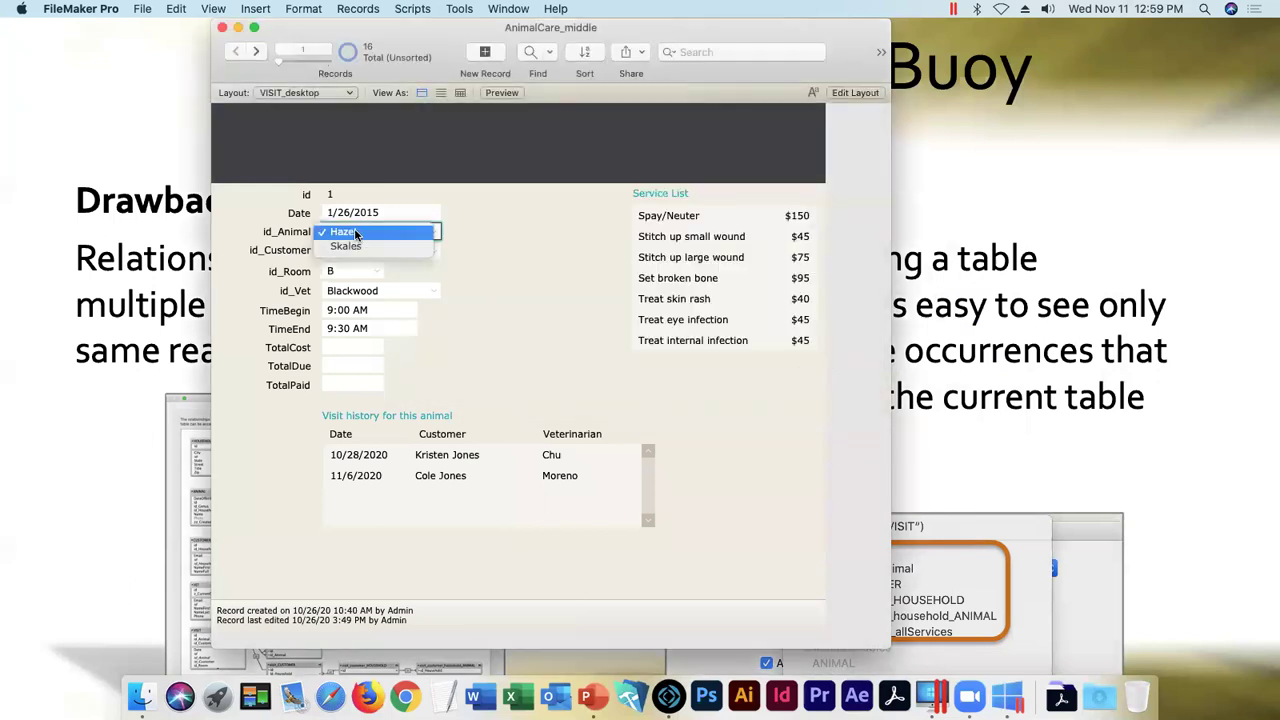
{"action": "left_click", "coordinate": [540, 235]}
{"action": "left_click", "coordinate": [432, 232]}
{"action": "left_click", "coordinate": [506, 257]}
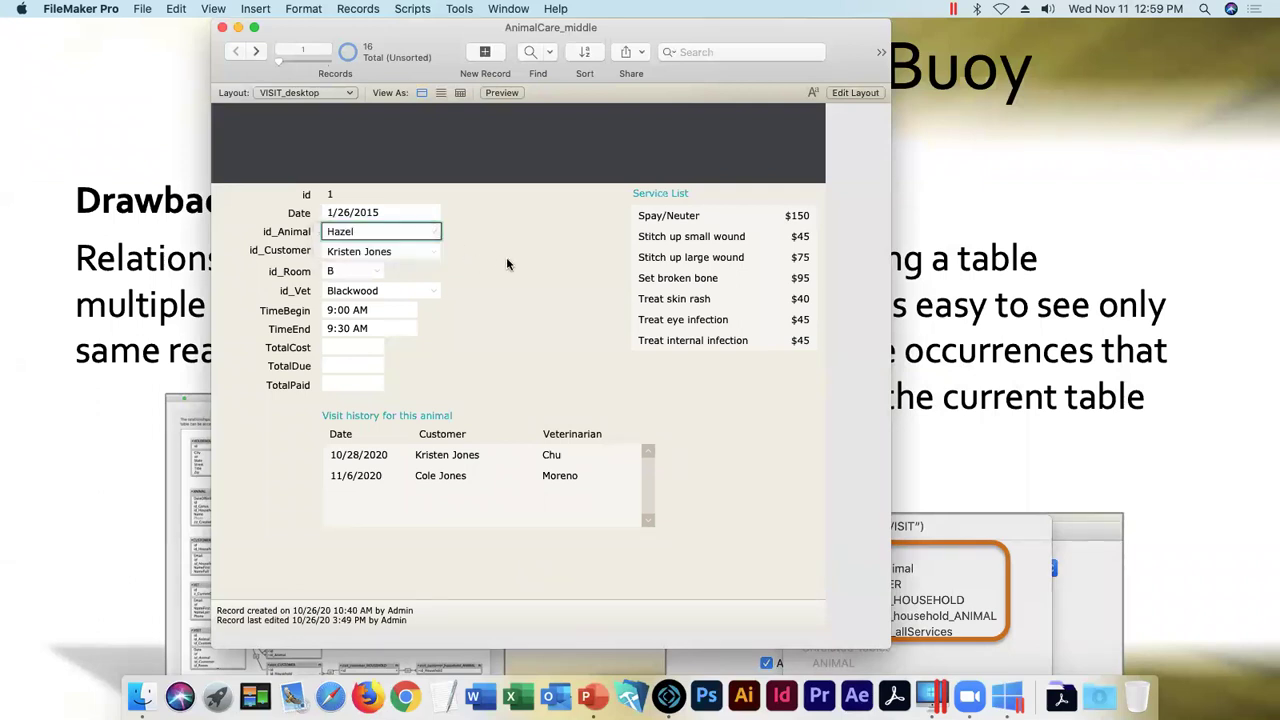
{"action": "left_click", "coordinate": [254, 52]}
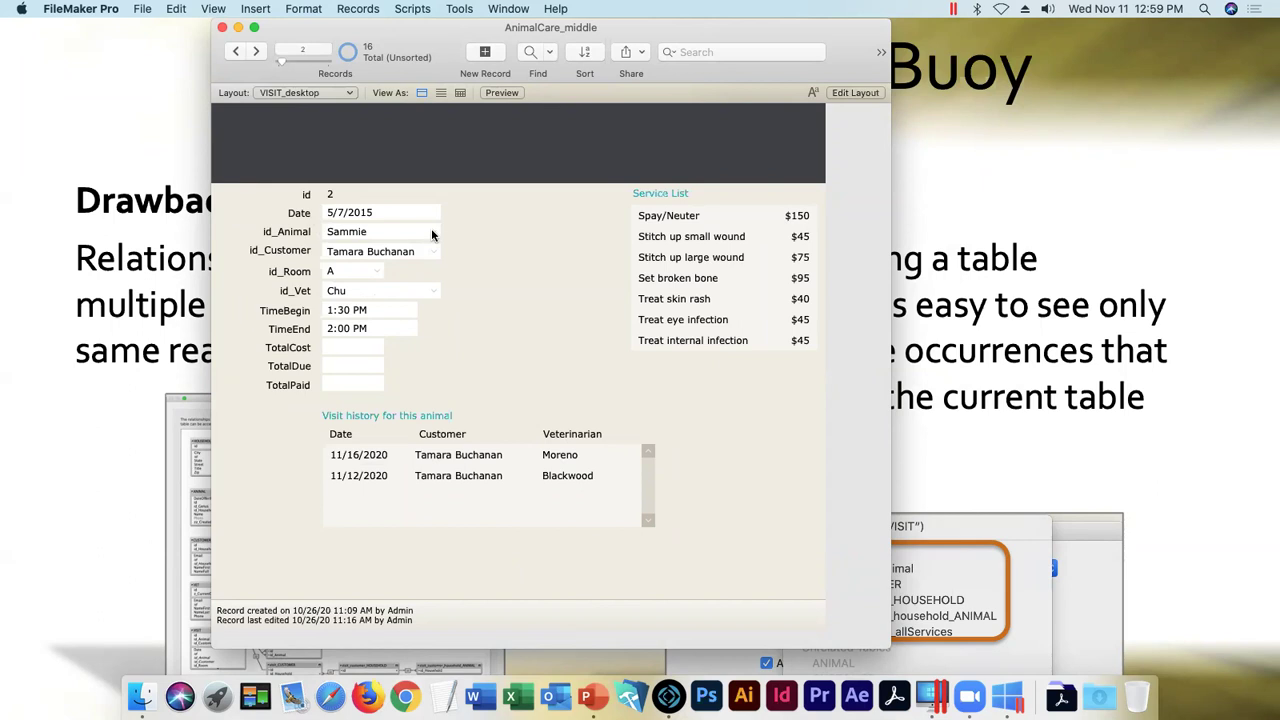
{"action": "left_click", "coordinate": [432, 232]}
{"action": "left_click", "coordinate": [508, 342]}
{"action": "left_click", "coordinate": [506, 341]}
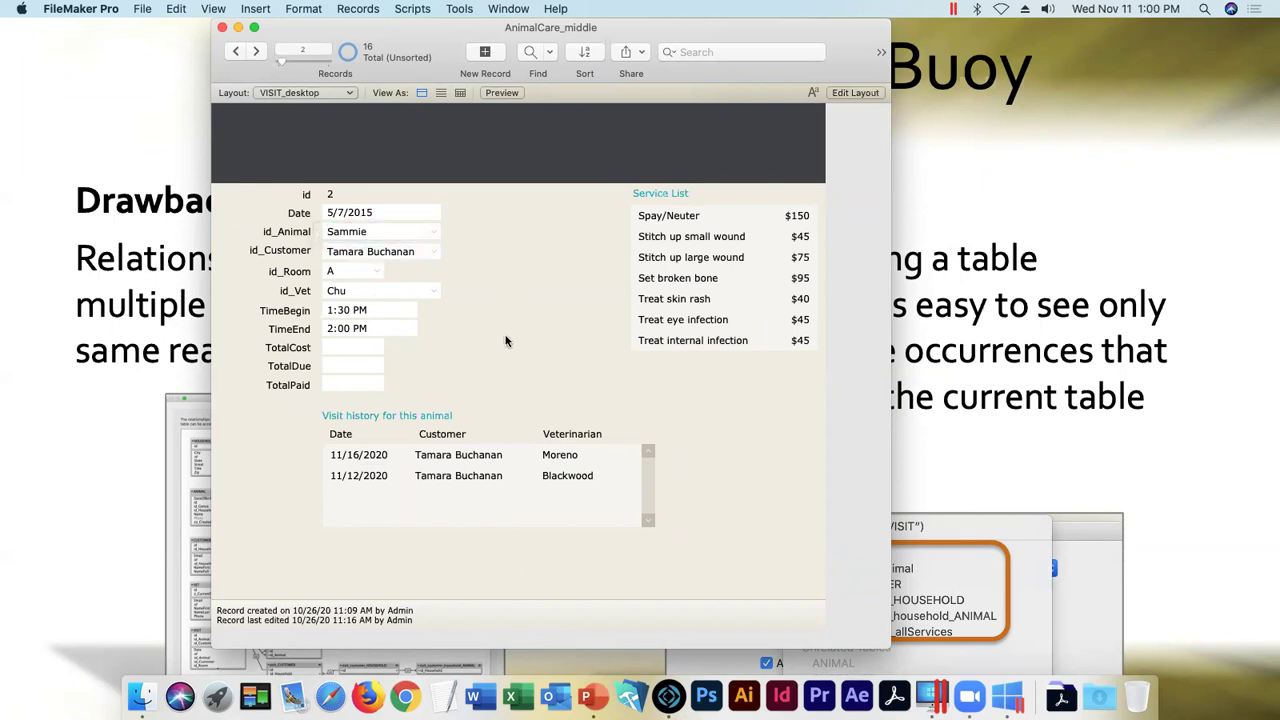
- Go to visit record 6 and check the animals offered for id_Animal
{"action": "left_click", "coordinate": [255, 52]}
{"action": "left_click", "coordinate": [255, 52]}
{"action": "left_click", "coordinate": [255, 53]}
{"action": "left_click", "coordinate": [255, 52]}
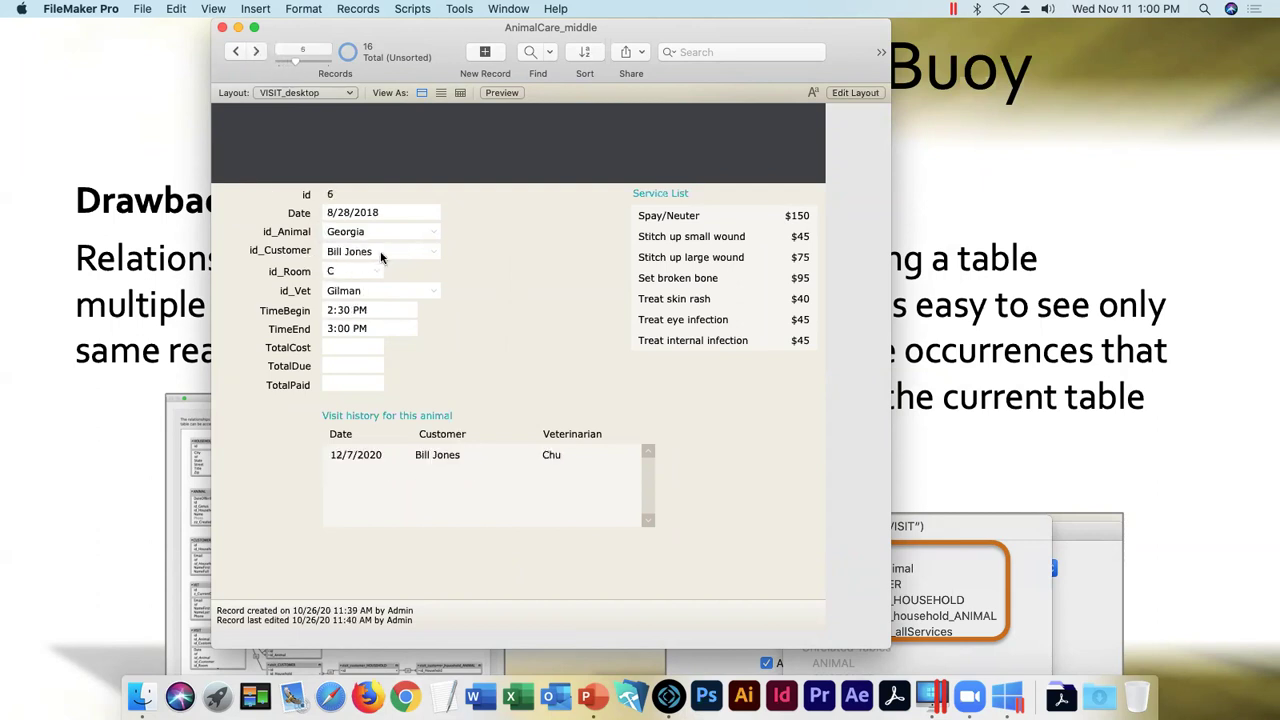
{"action": "left_click", "coordinate": [430, 232]}
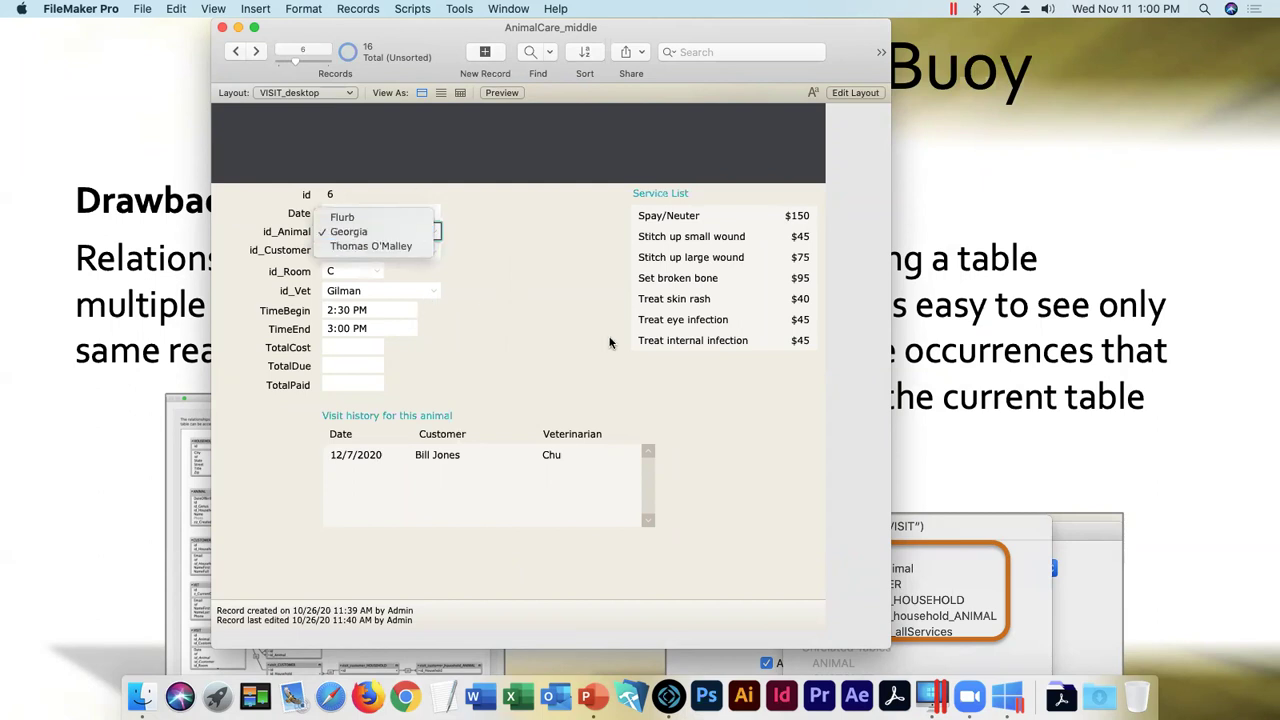
{"action": "left_click", "coordinate": [551, 305]}
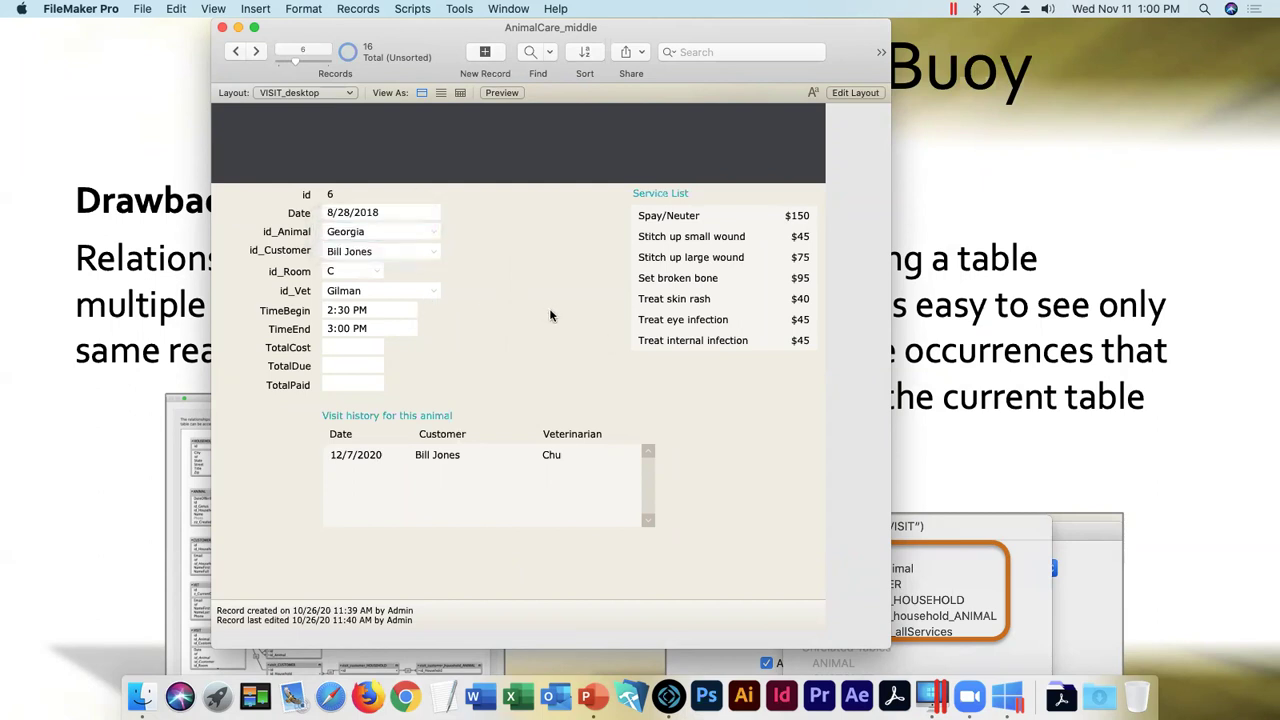